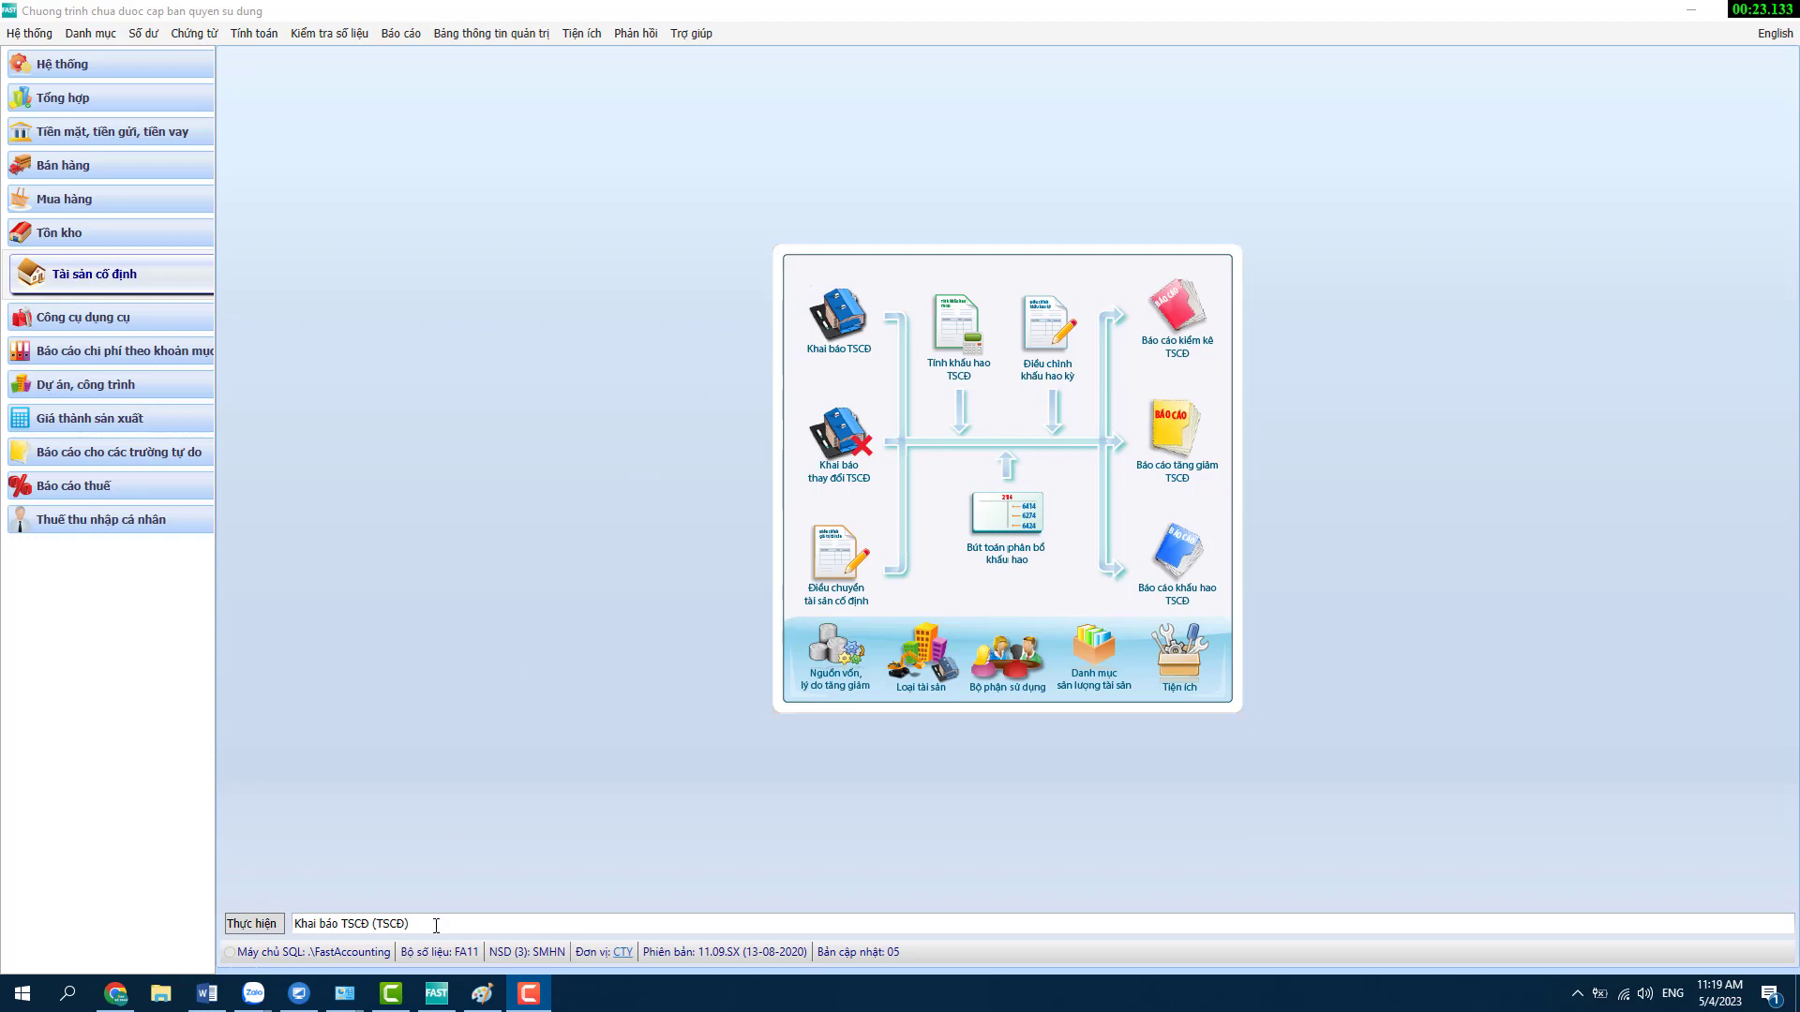
- Switch to Paint to review the list of tutorial topics and return to Fast Accounting
left_click(482, 993)
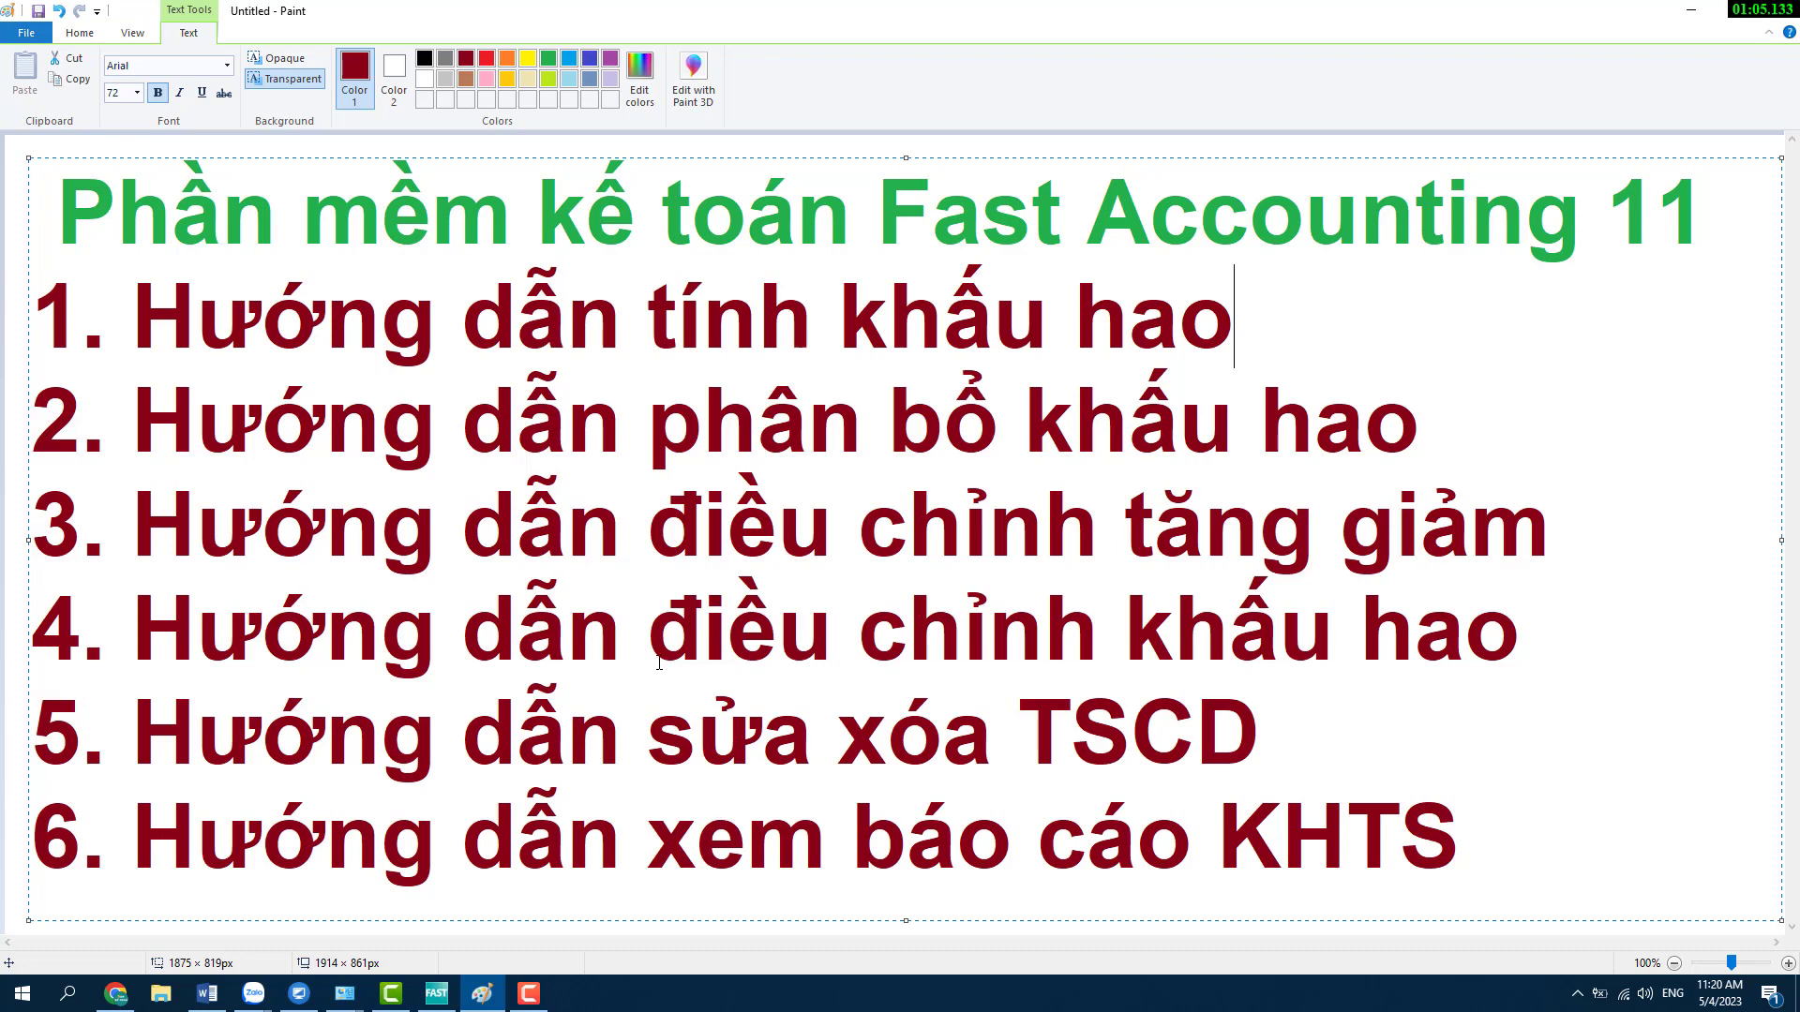
left_click(443, 999)
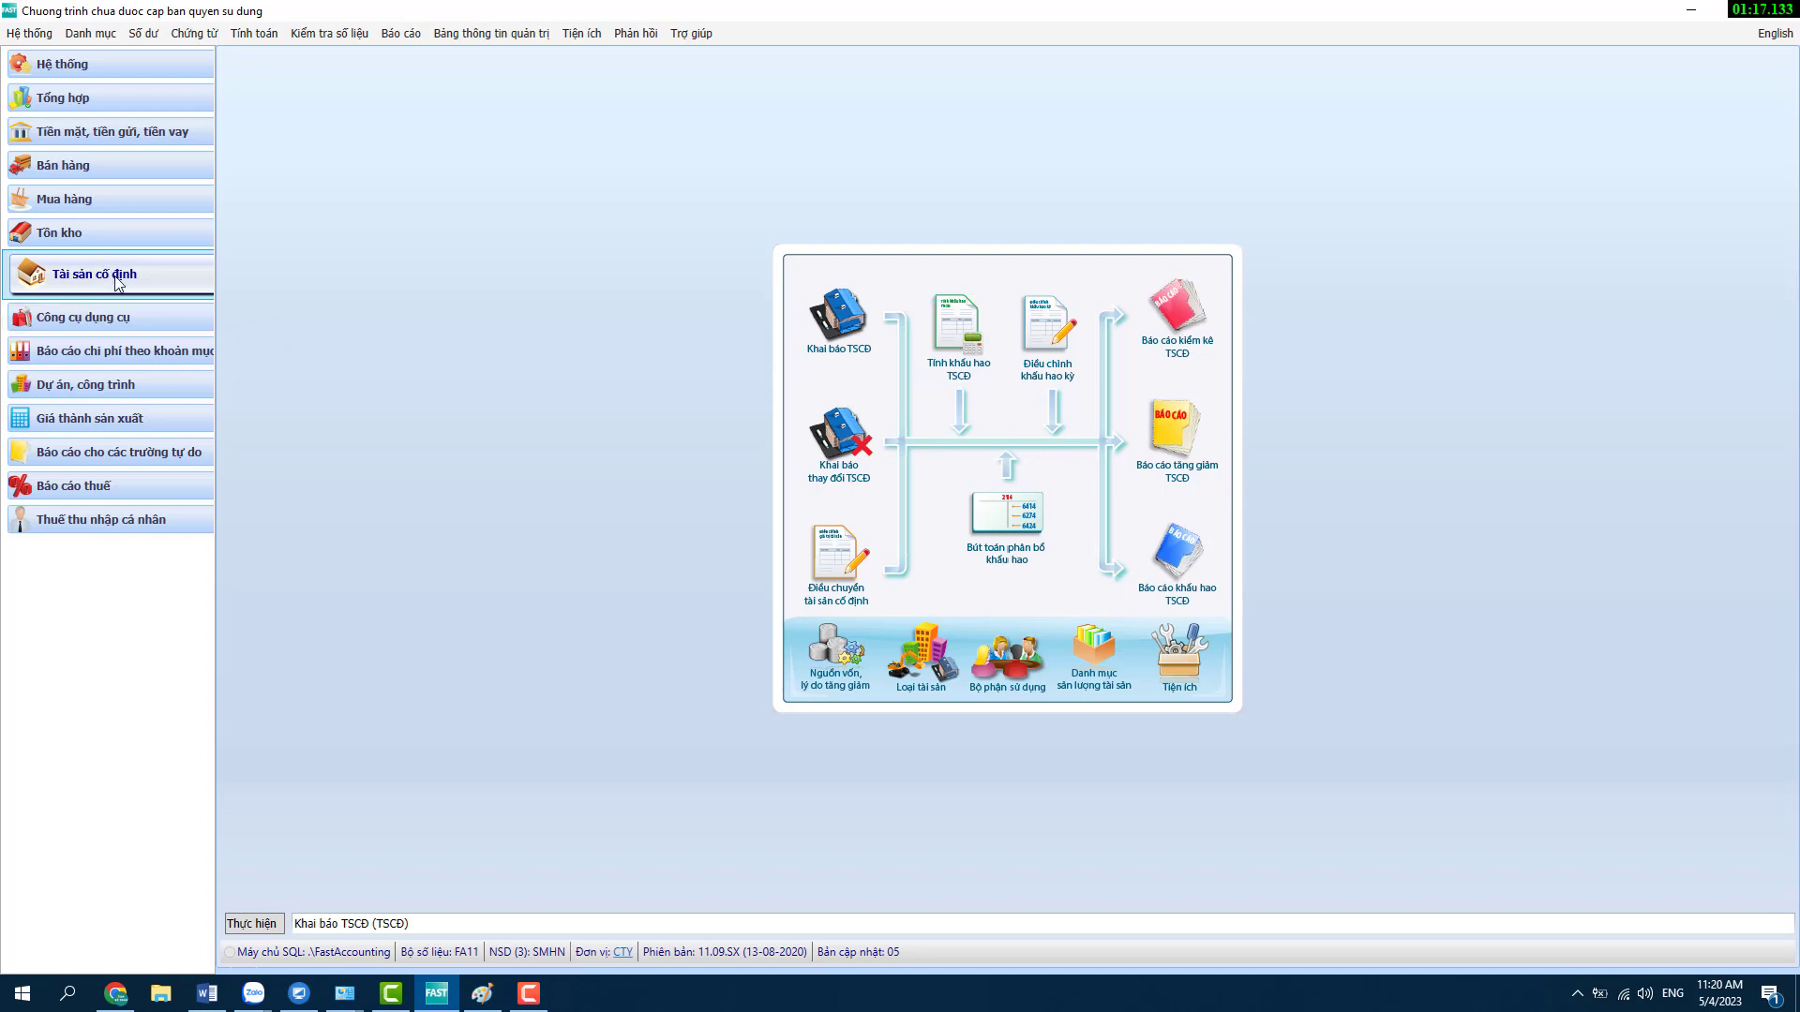
- Open the fixed asset depreciation calculation (Tính khấu hao TSCĐ) and choose asset 001 from the asset list as its filter
left_click(960, 344)
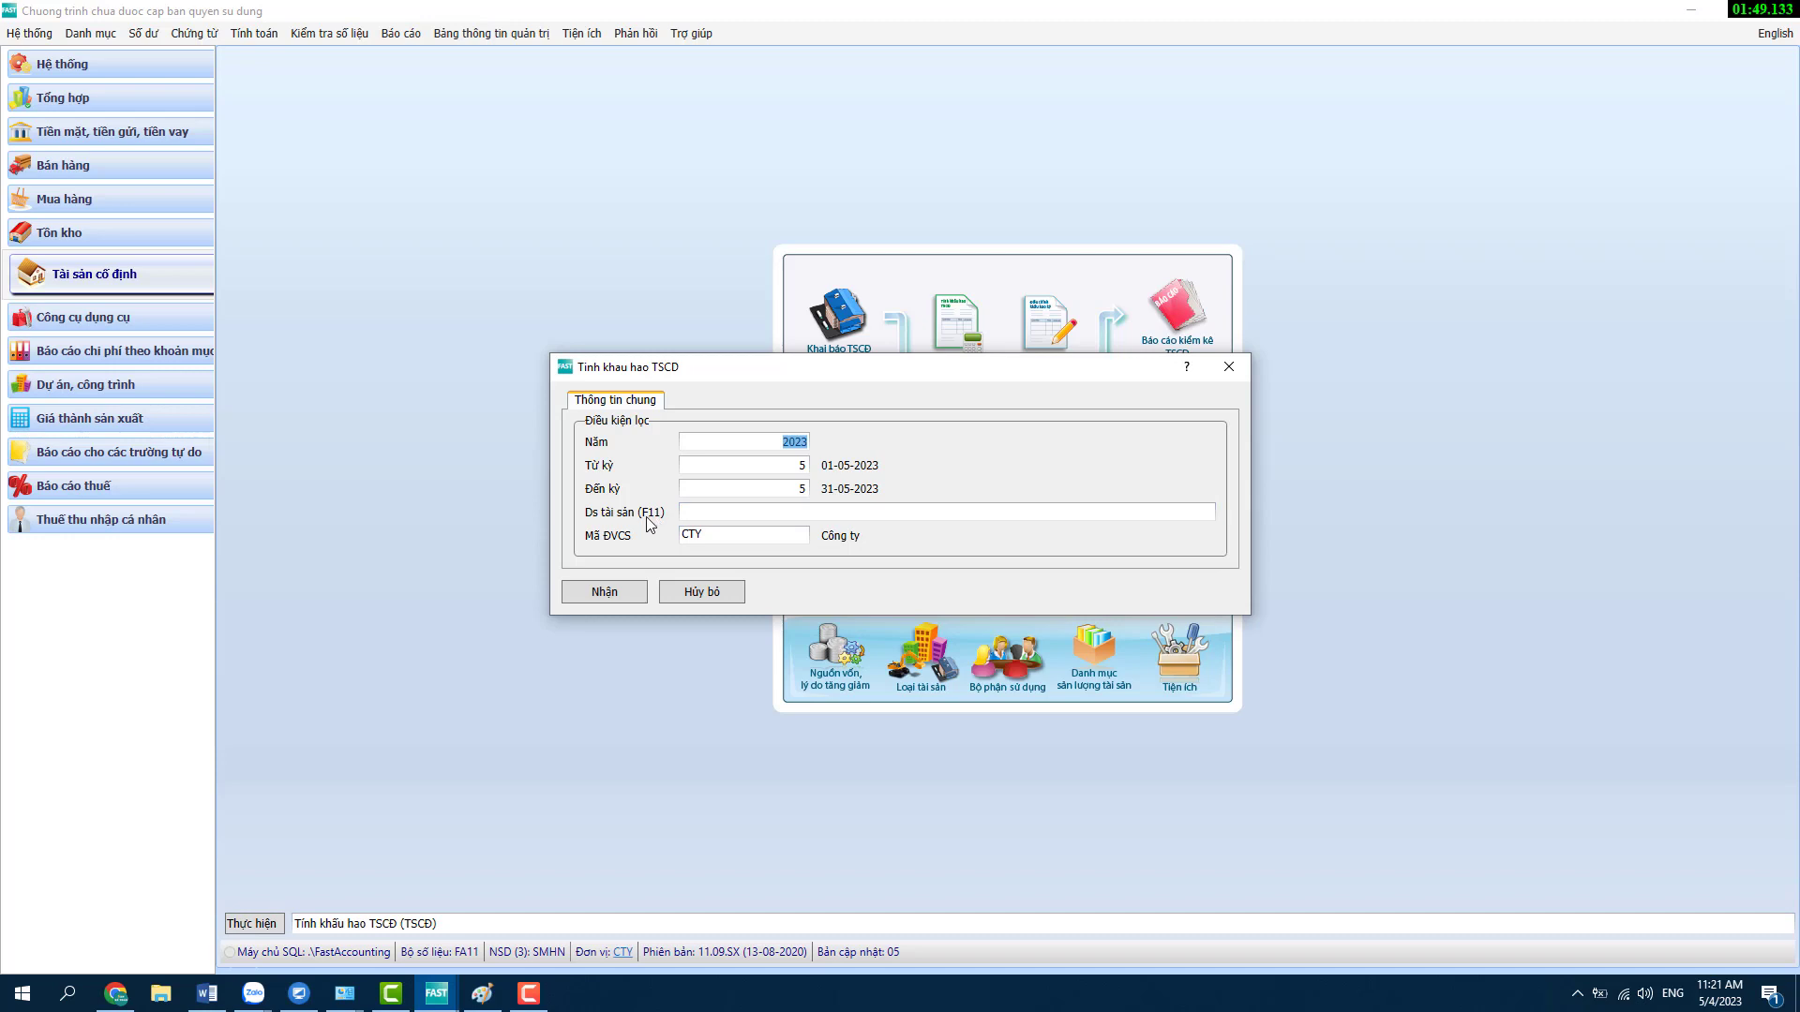
left_click(716, 509)
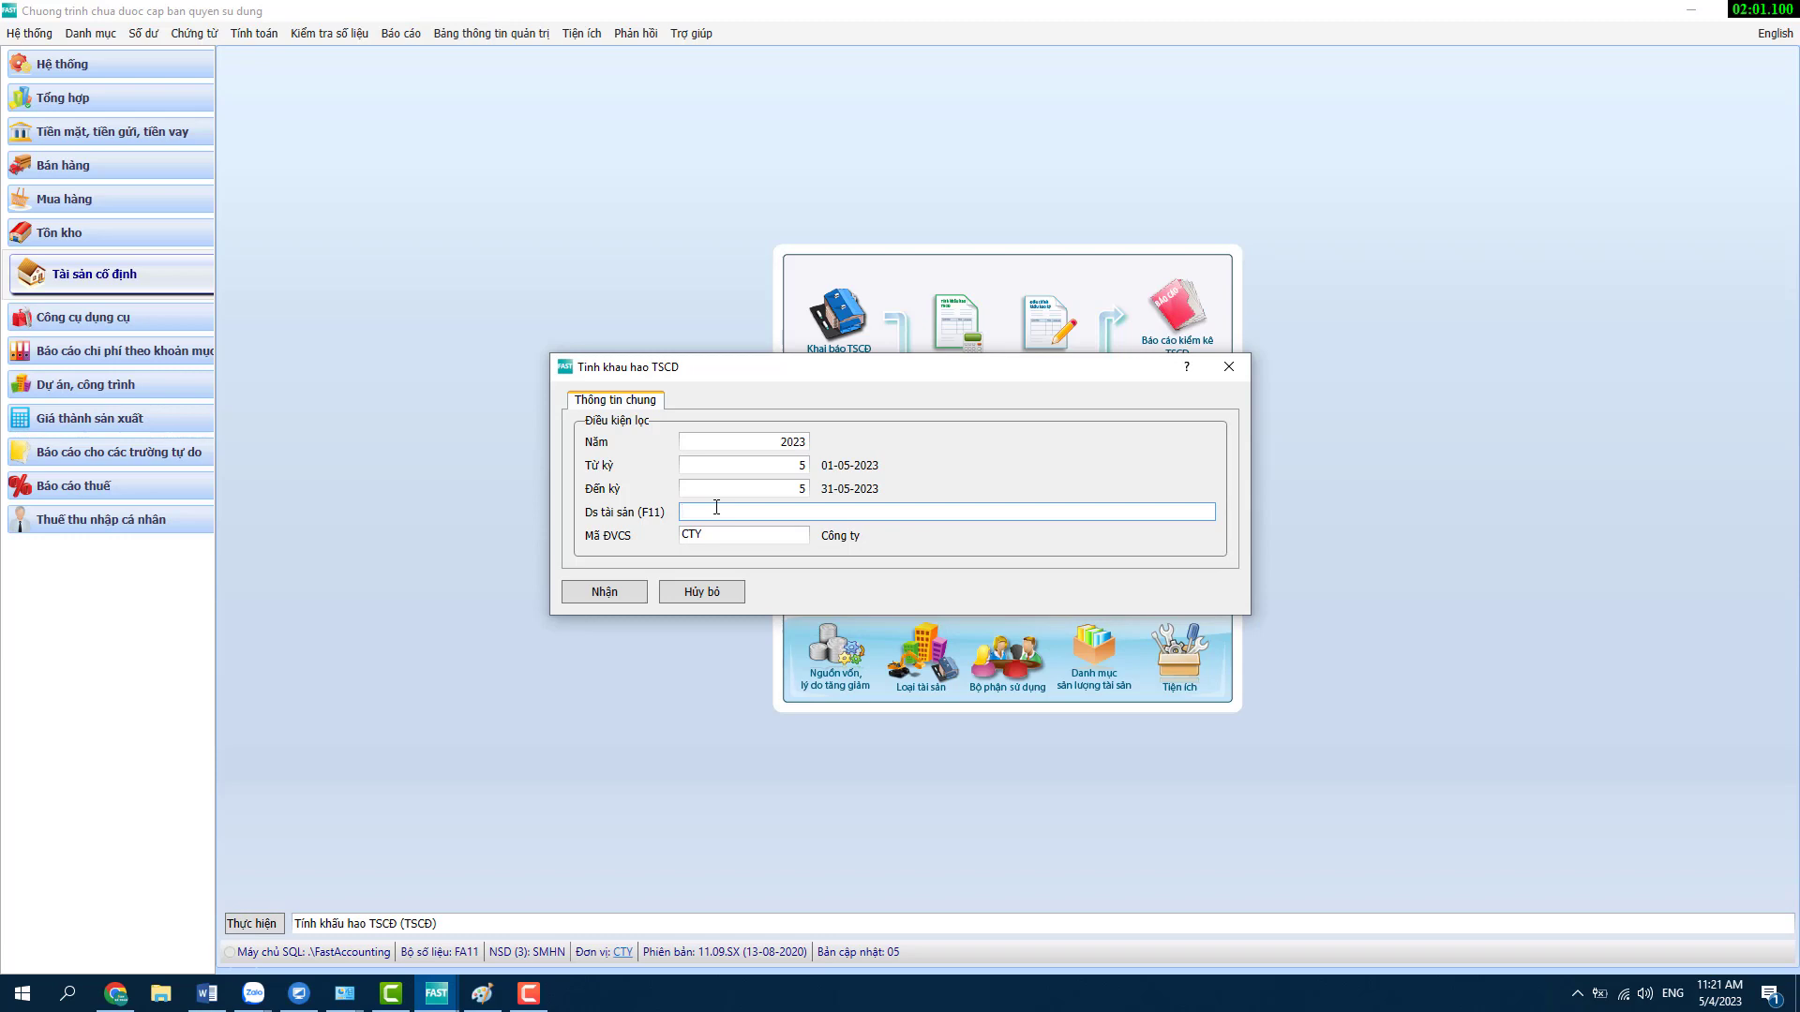
key("F11")
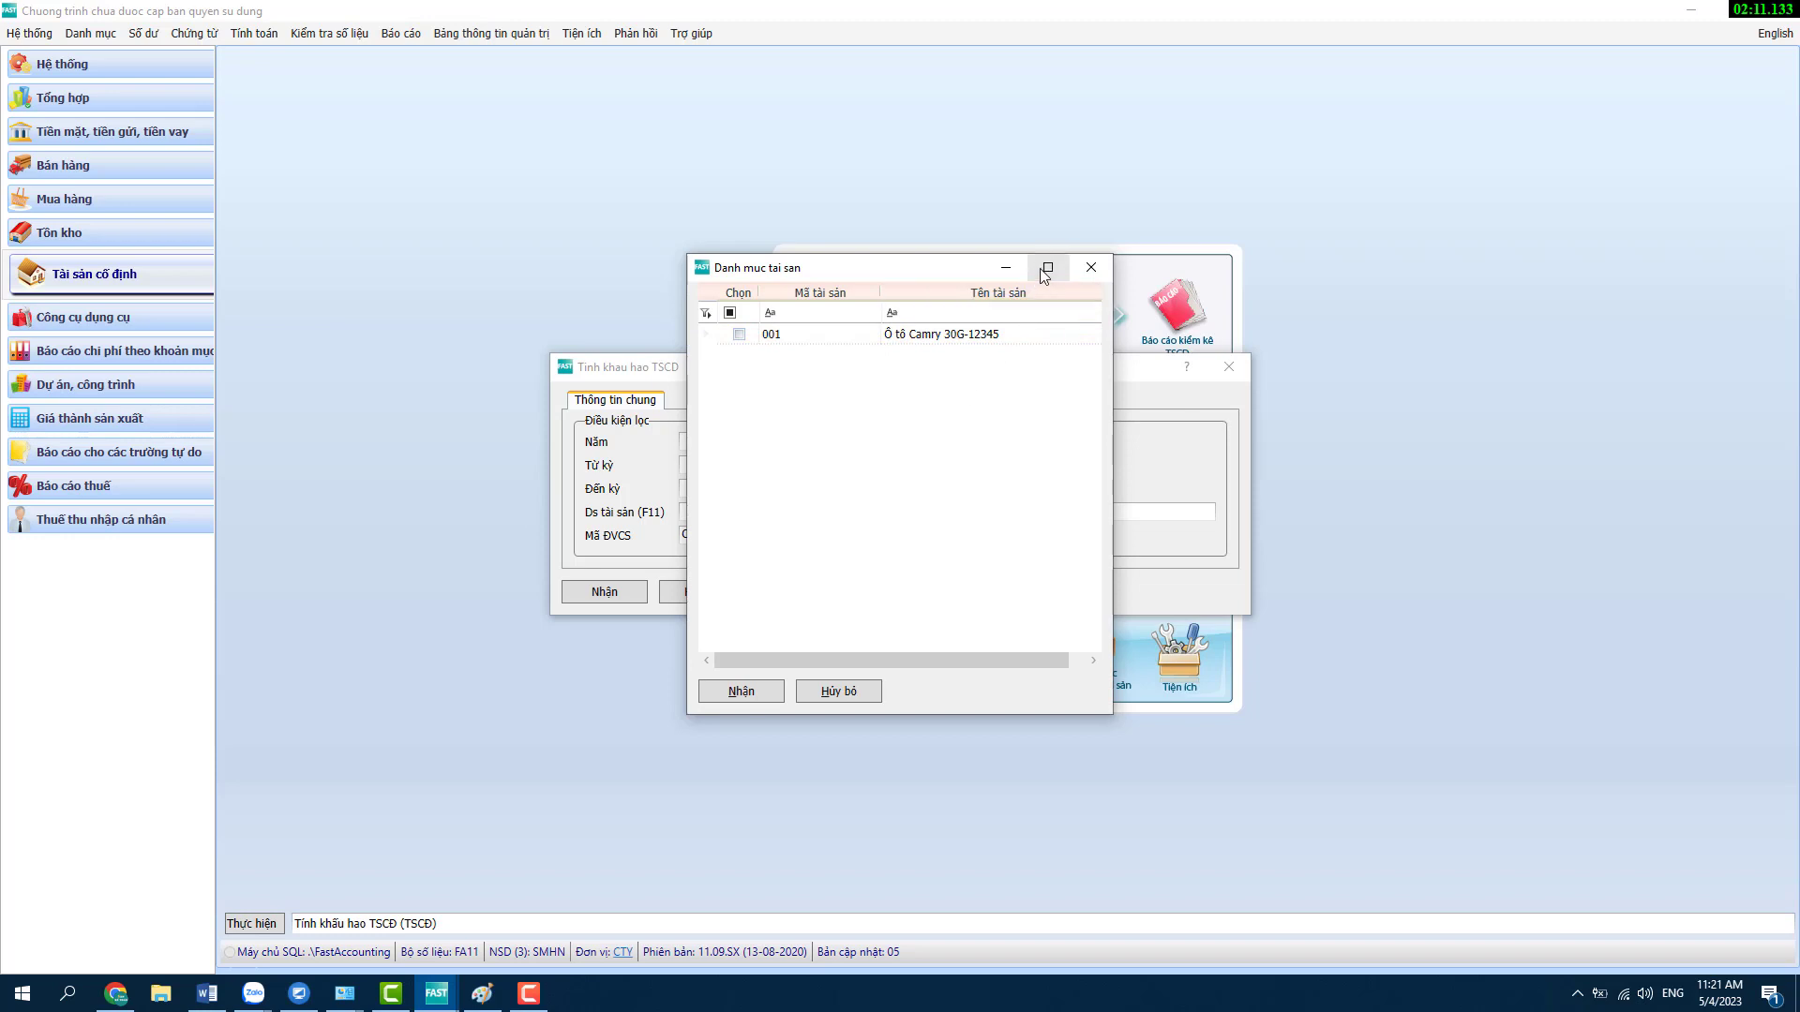
left_click(740, 334)
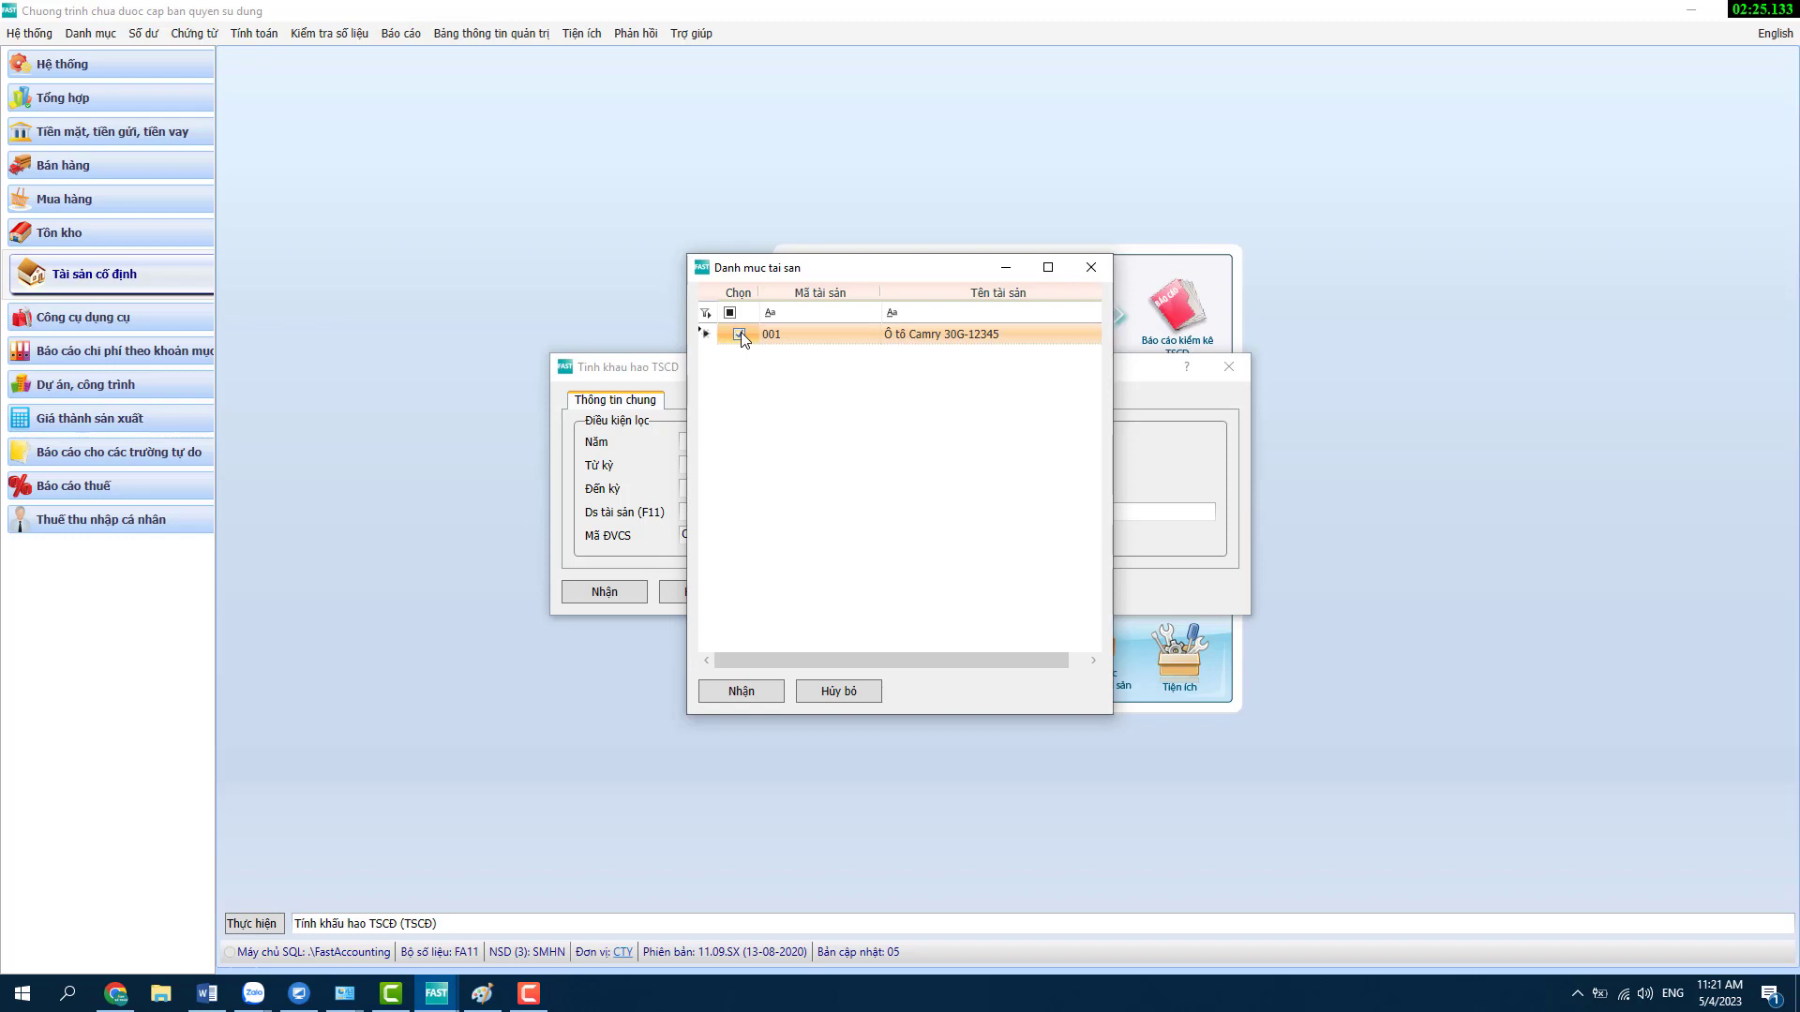
left_click(740, 336)
key("space")
key("space")
left_click(741, 692)
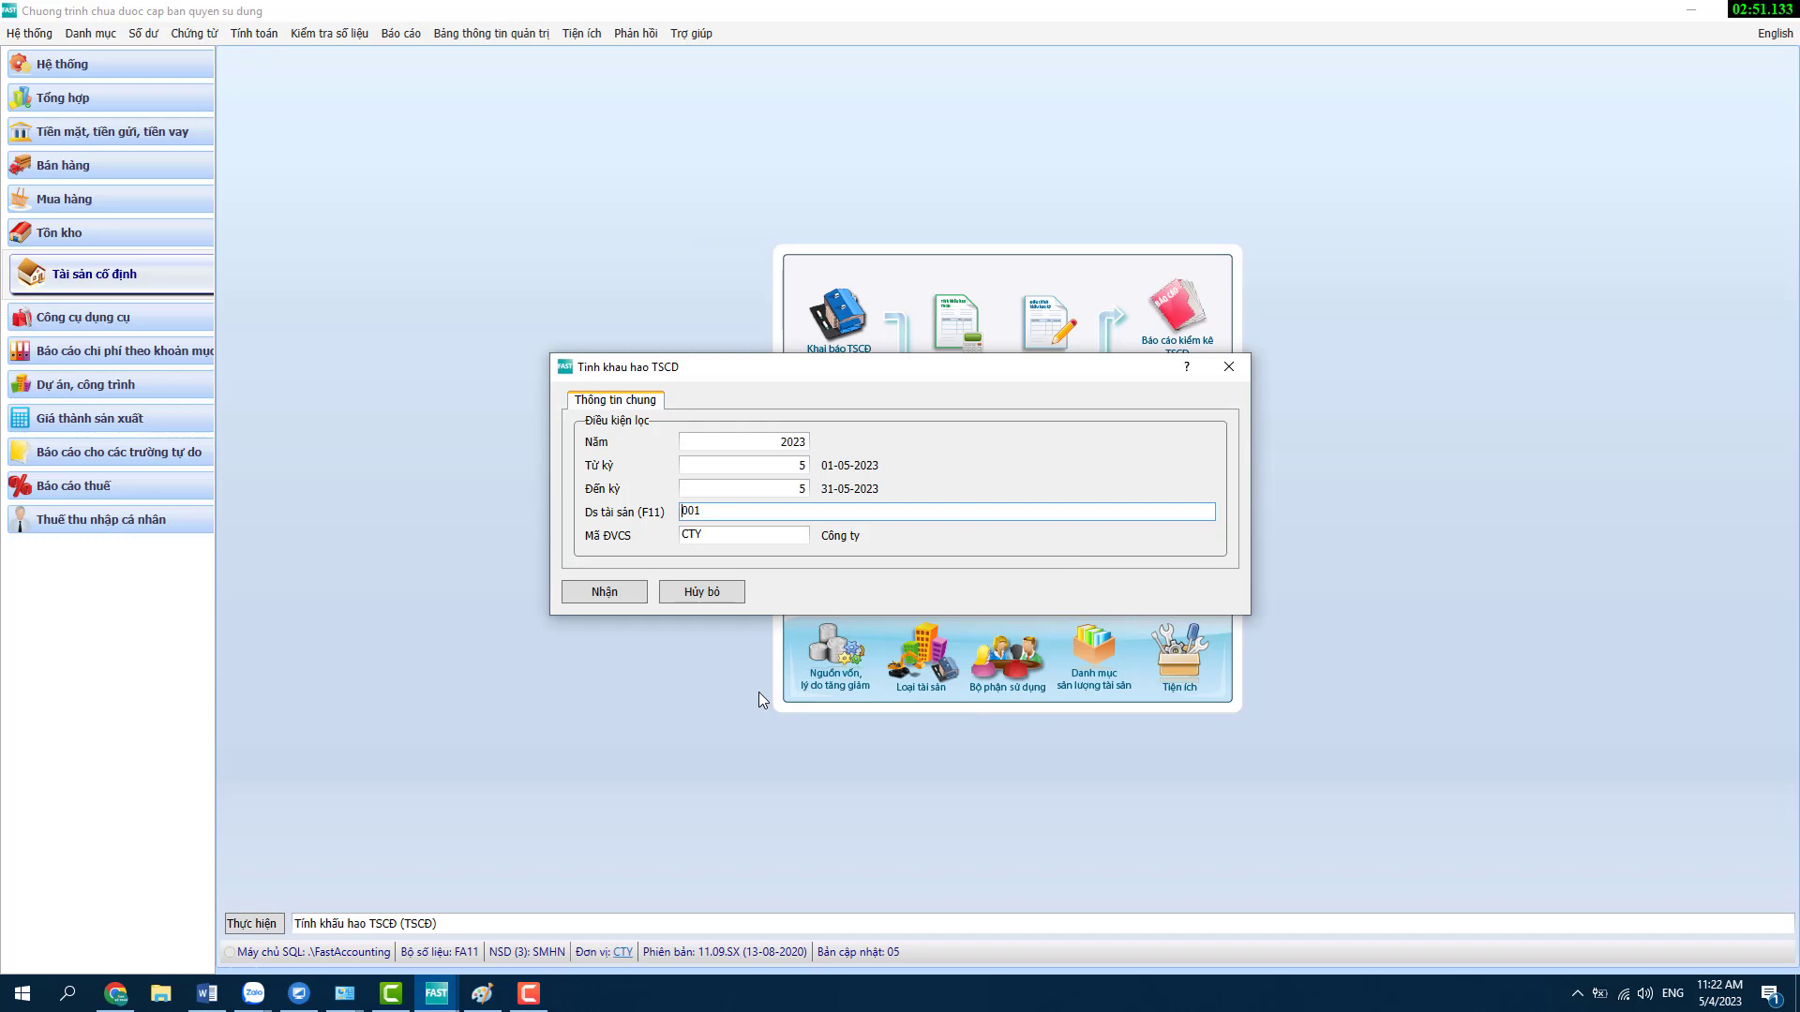
- Set the starting period to 1, run the depreciation calculation, and close its message and result table
left_click(752, 471)
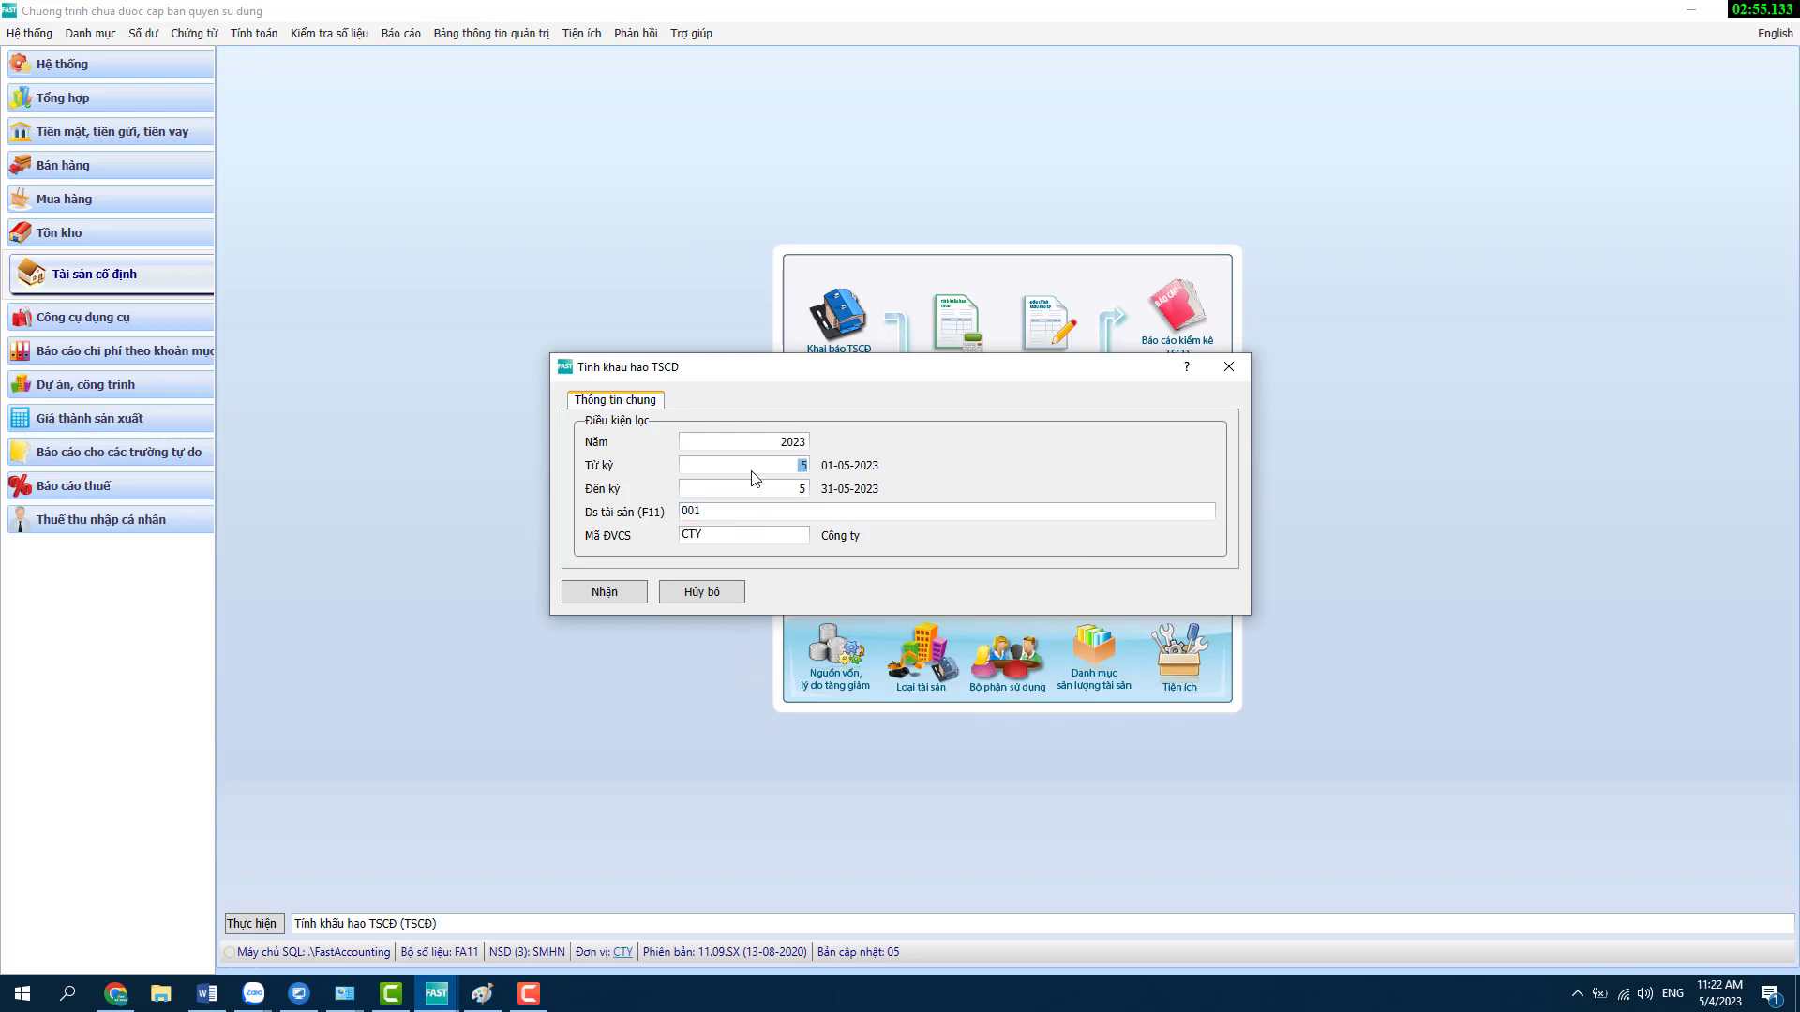
type("1")
left_click(756, 491)
left_click(700, 511)
left_click(626, 598)
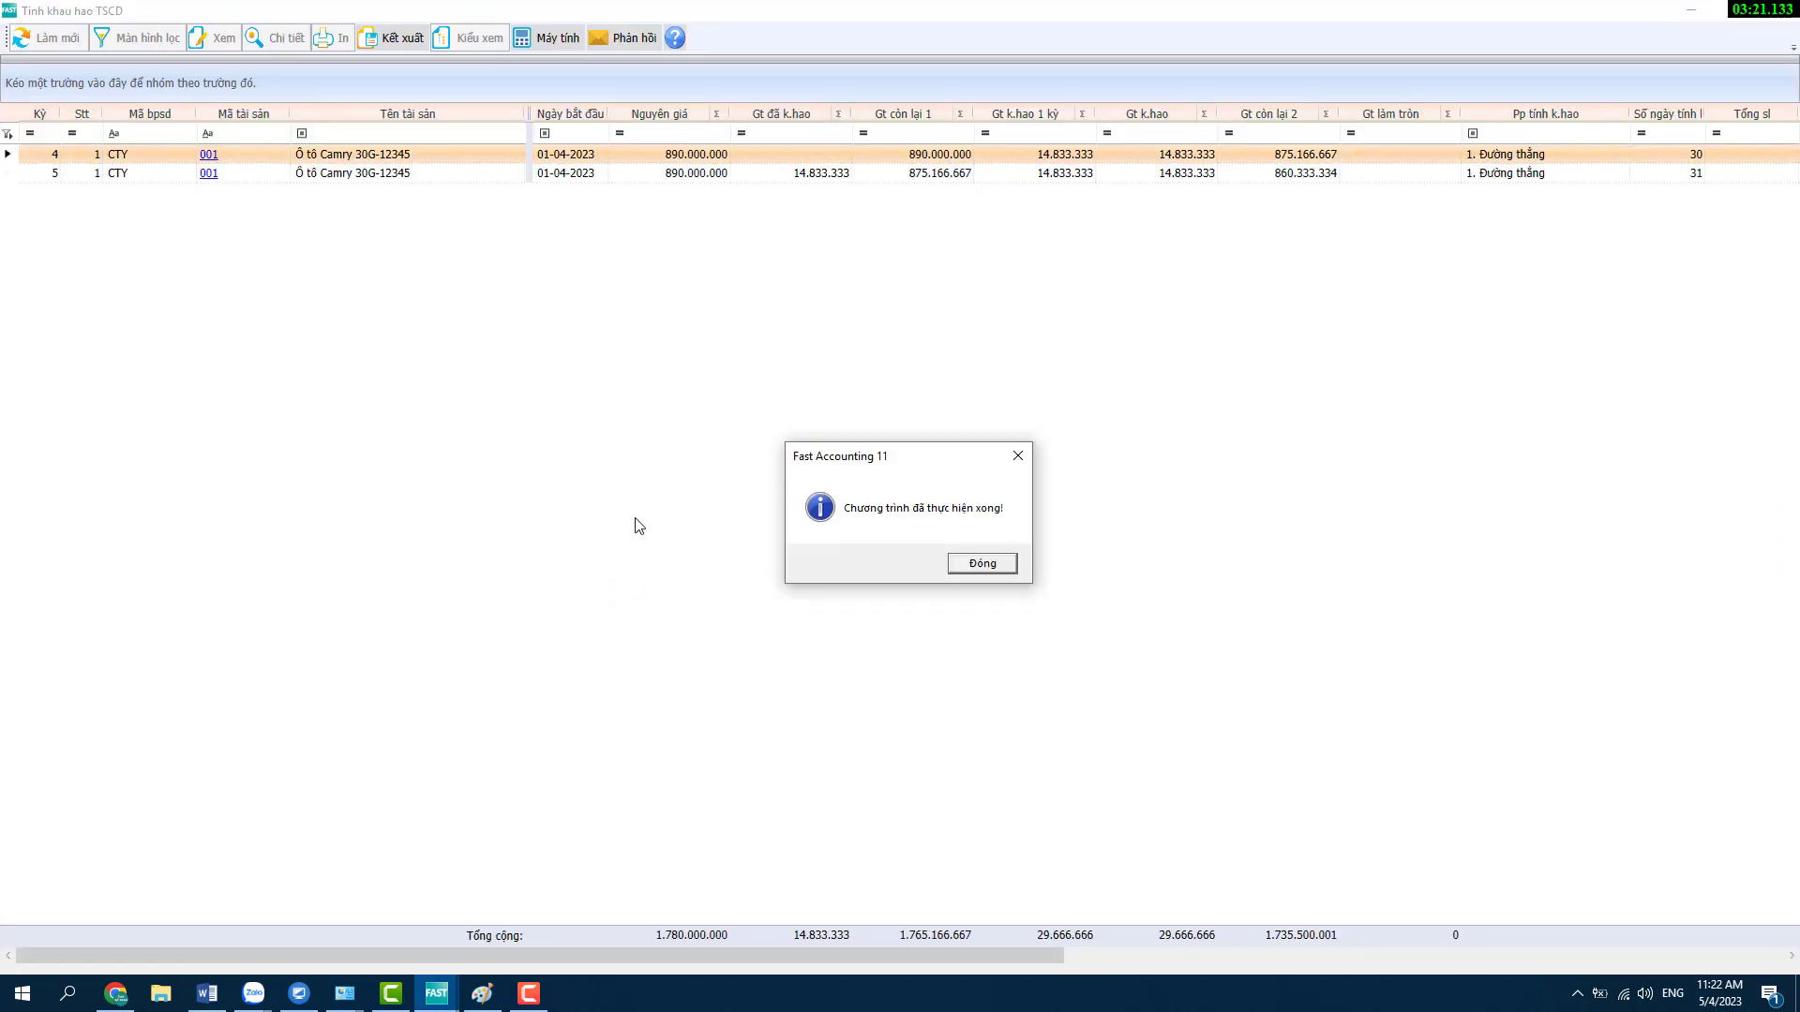
left_click(984, 566)
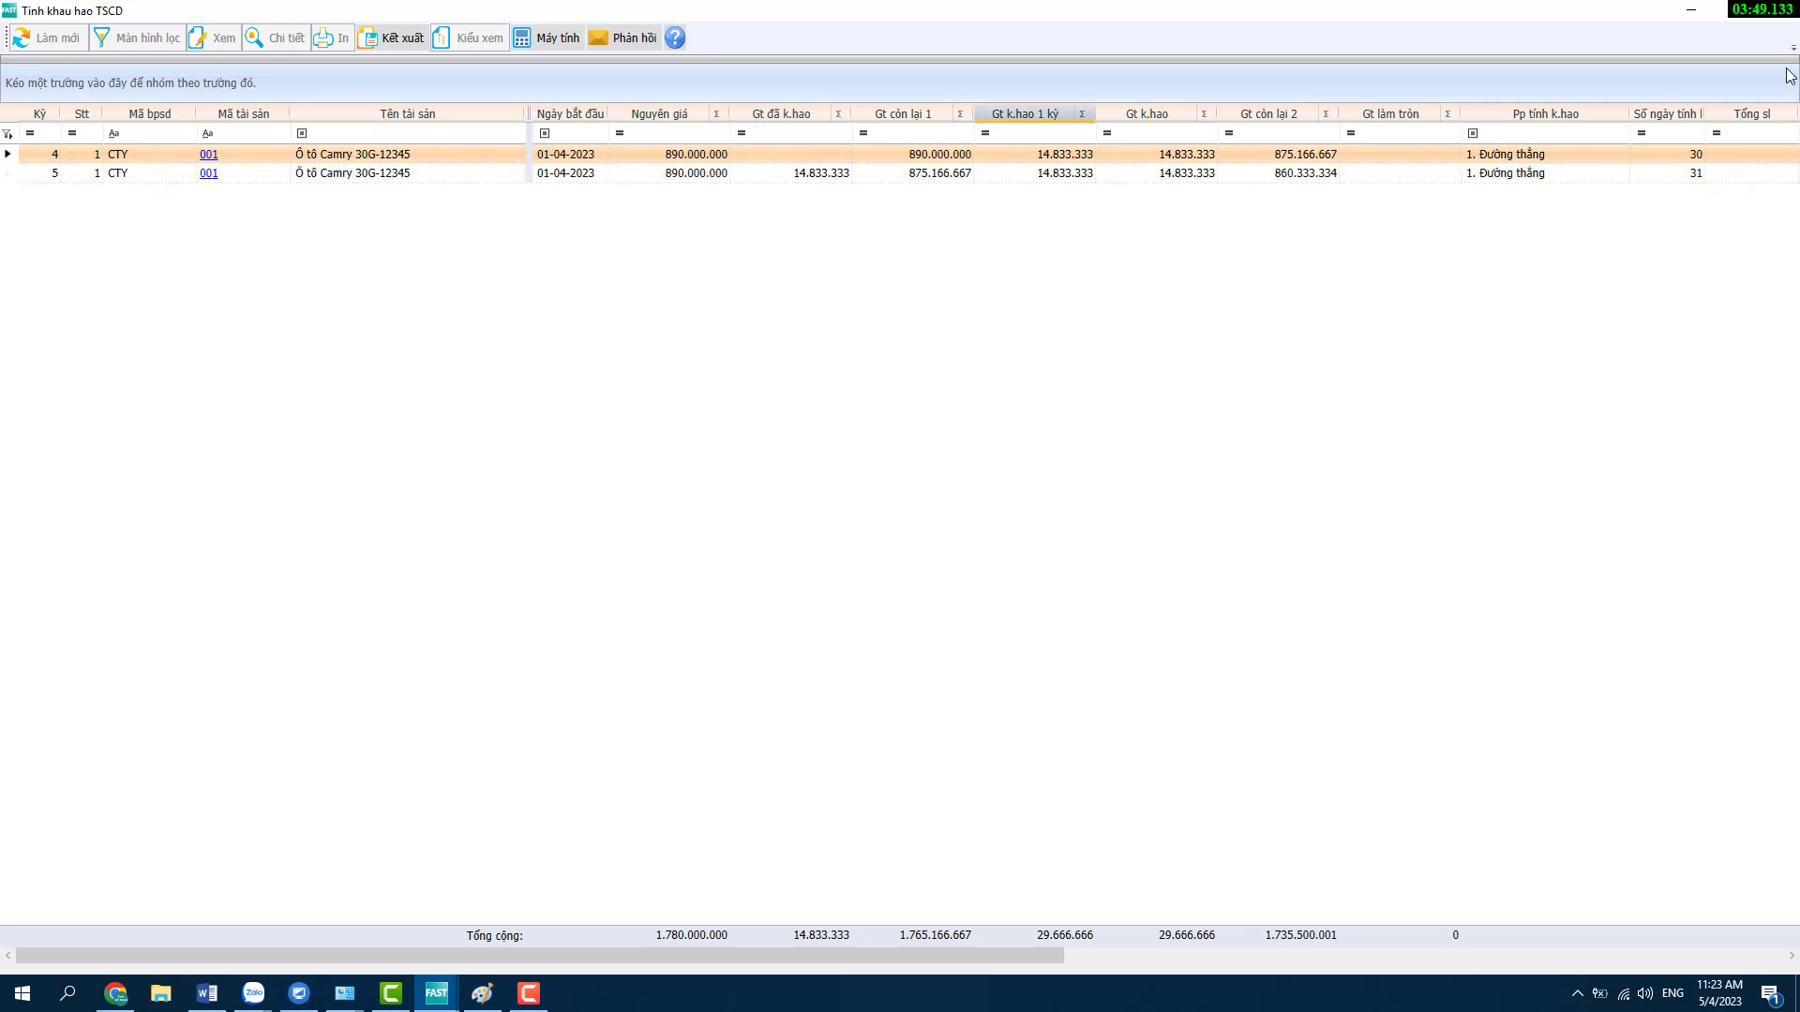
left_click(1787, 16)
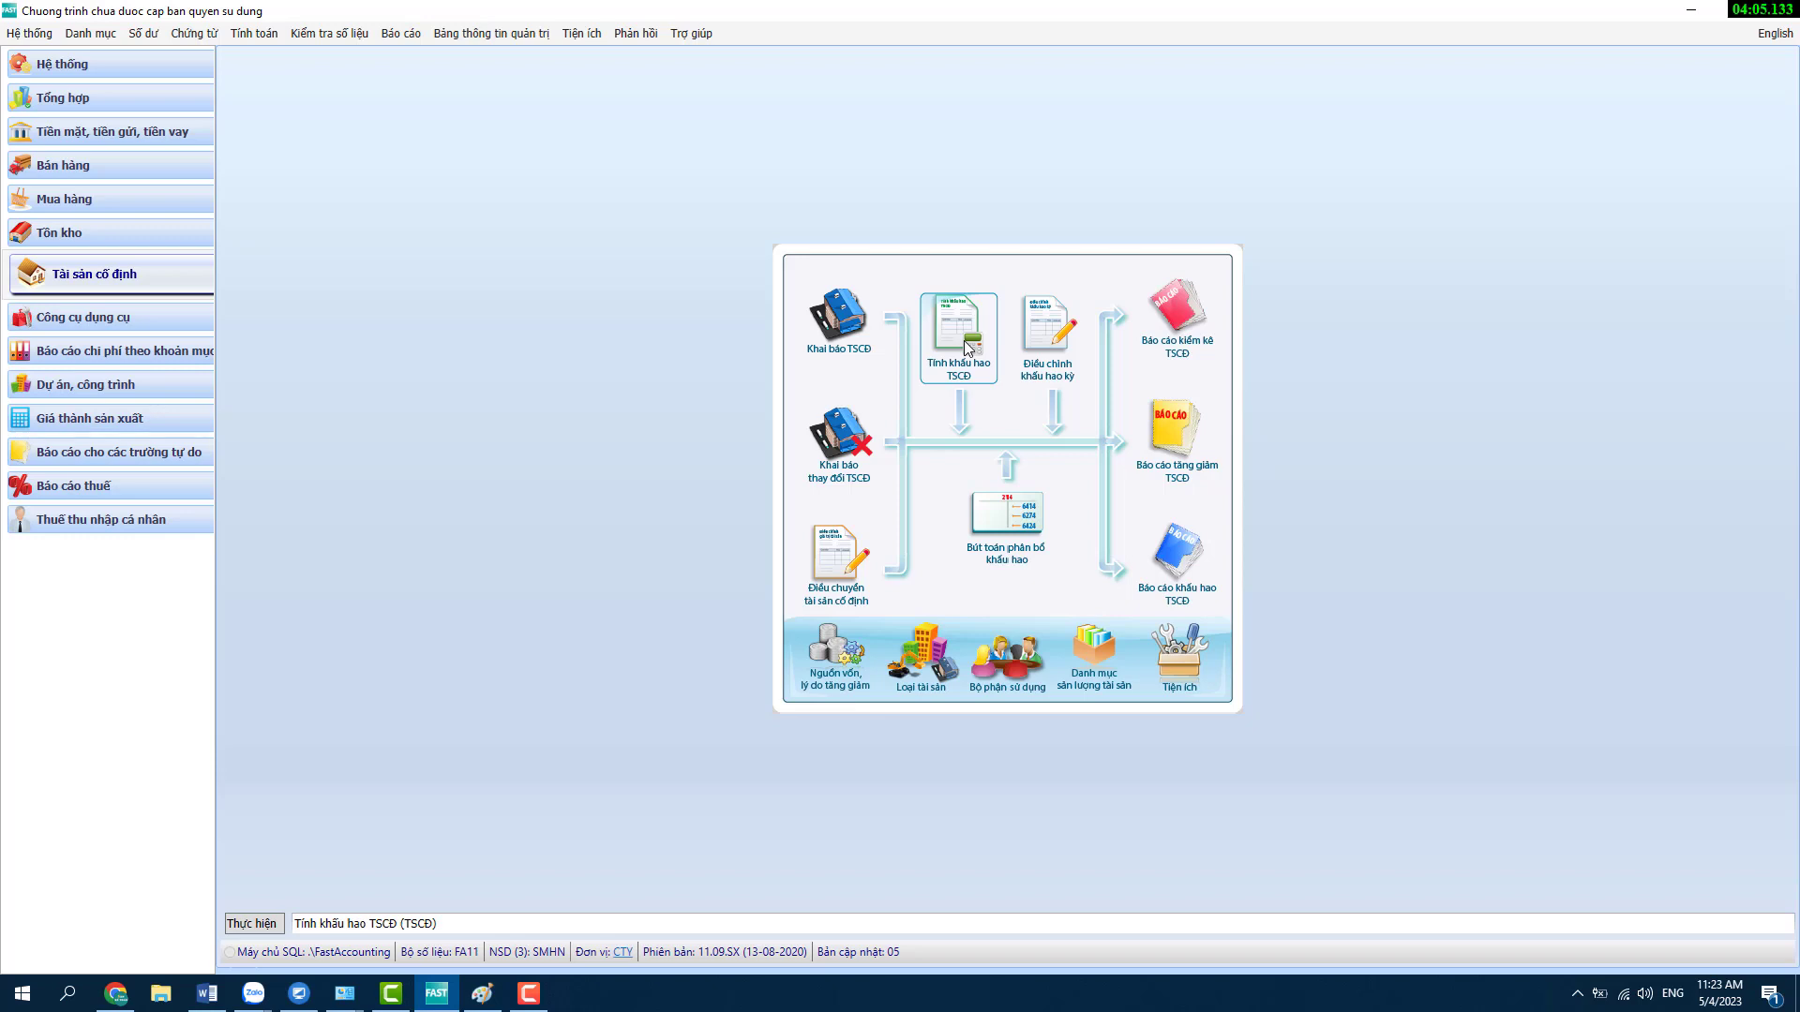
- Switch to Paint to check the second tutorial topic, depreciation allocation, and return to Fast Accounting
left_click(481, 992)
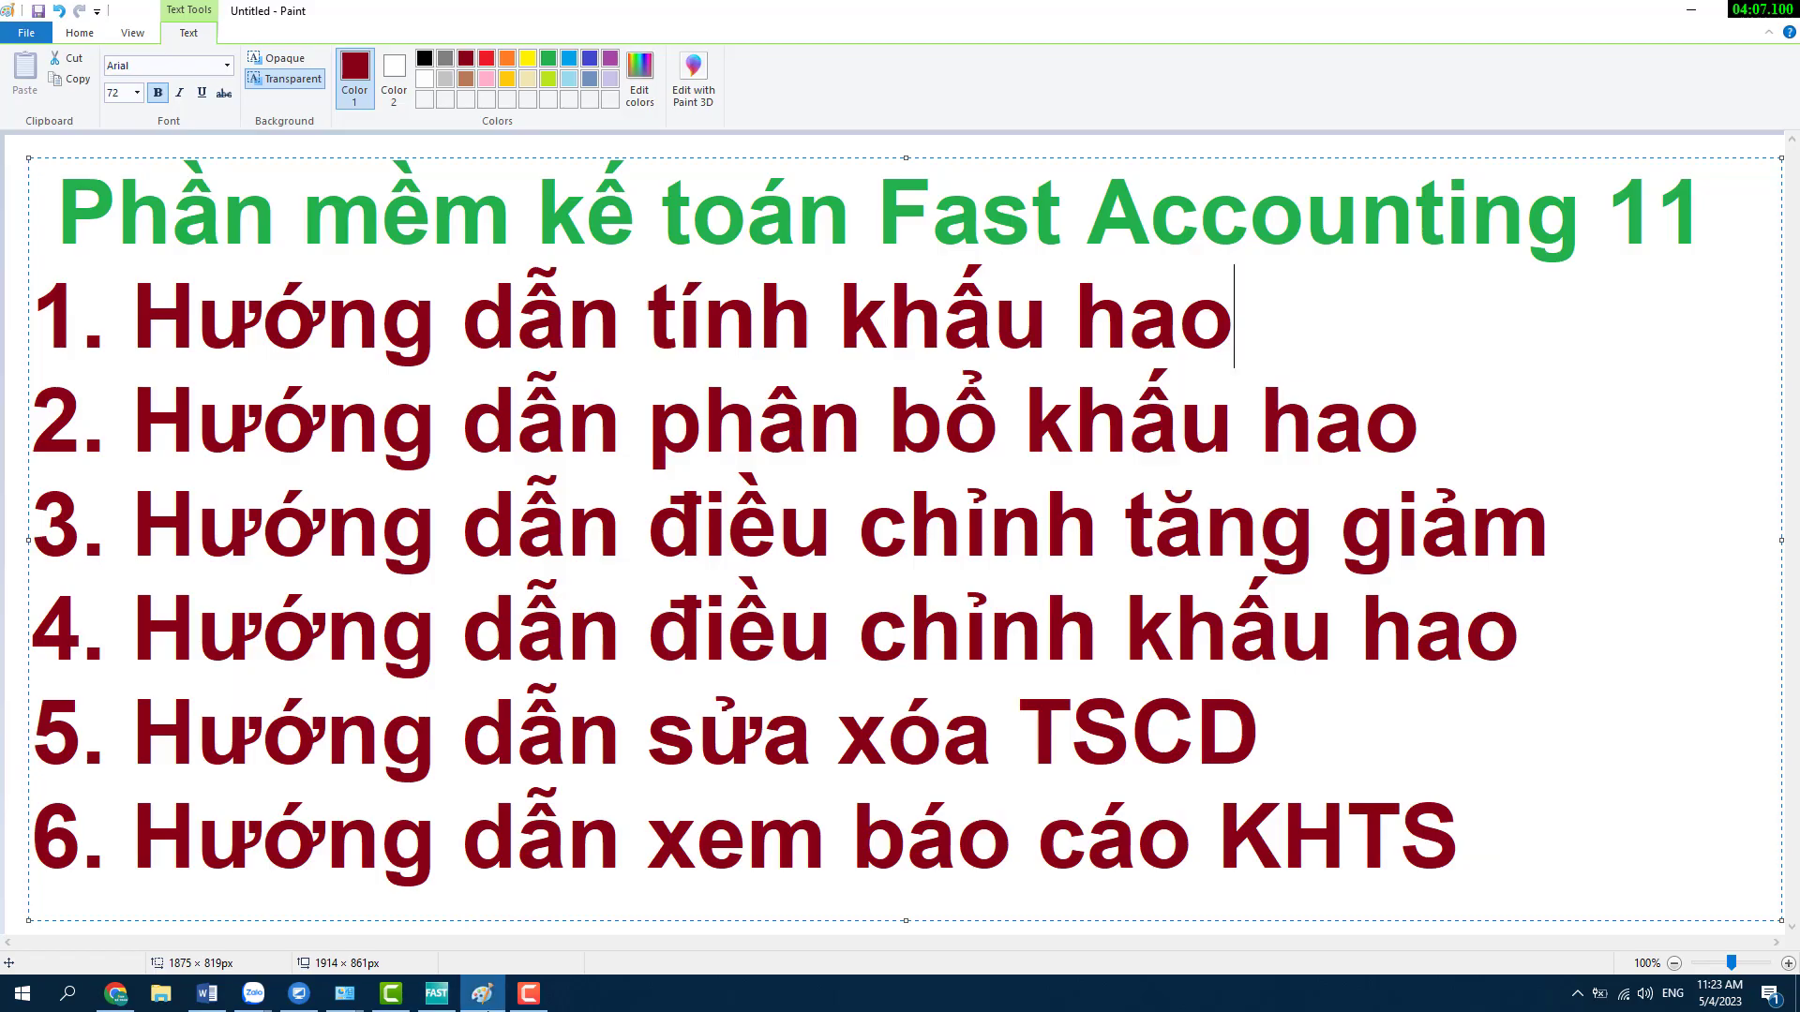
left_click(140, 417)
left_click(436, 993)
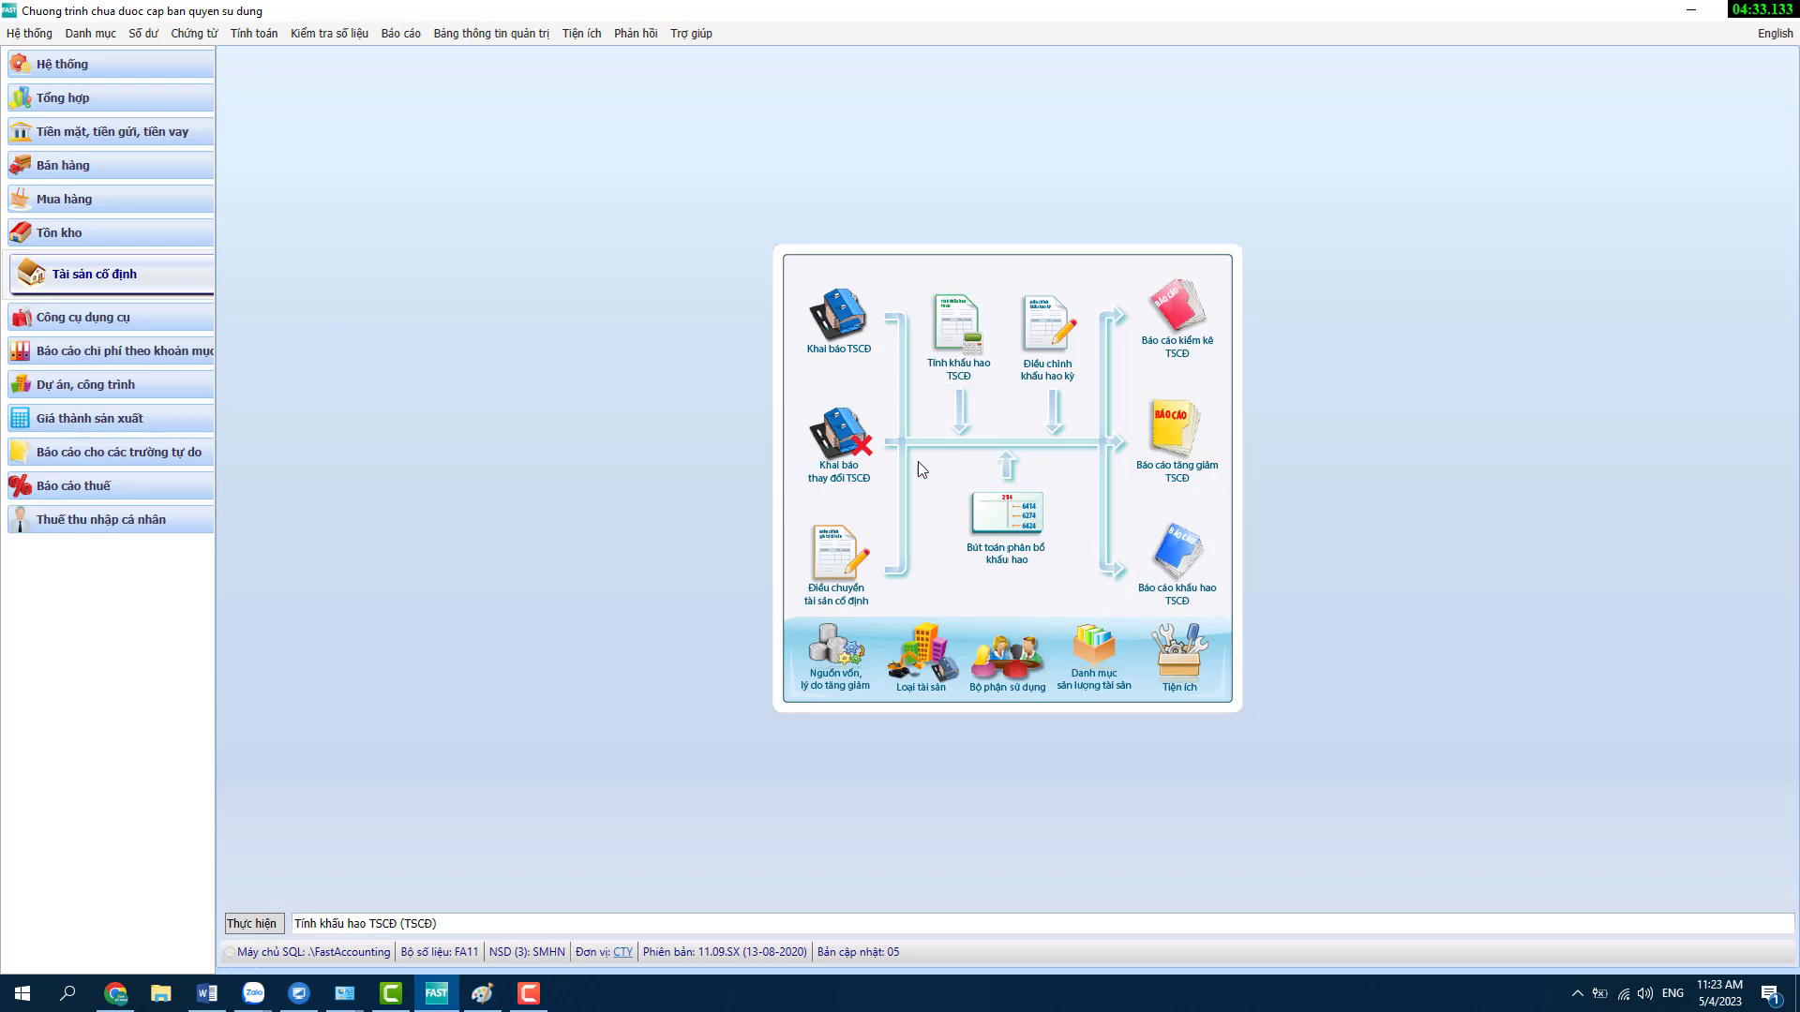
- Run the depreciation allocation (Phân bổ khấu hao) for periods 1 to 5 of 2023 in unit CTY
left_click(998, 527)
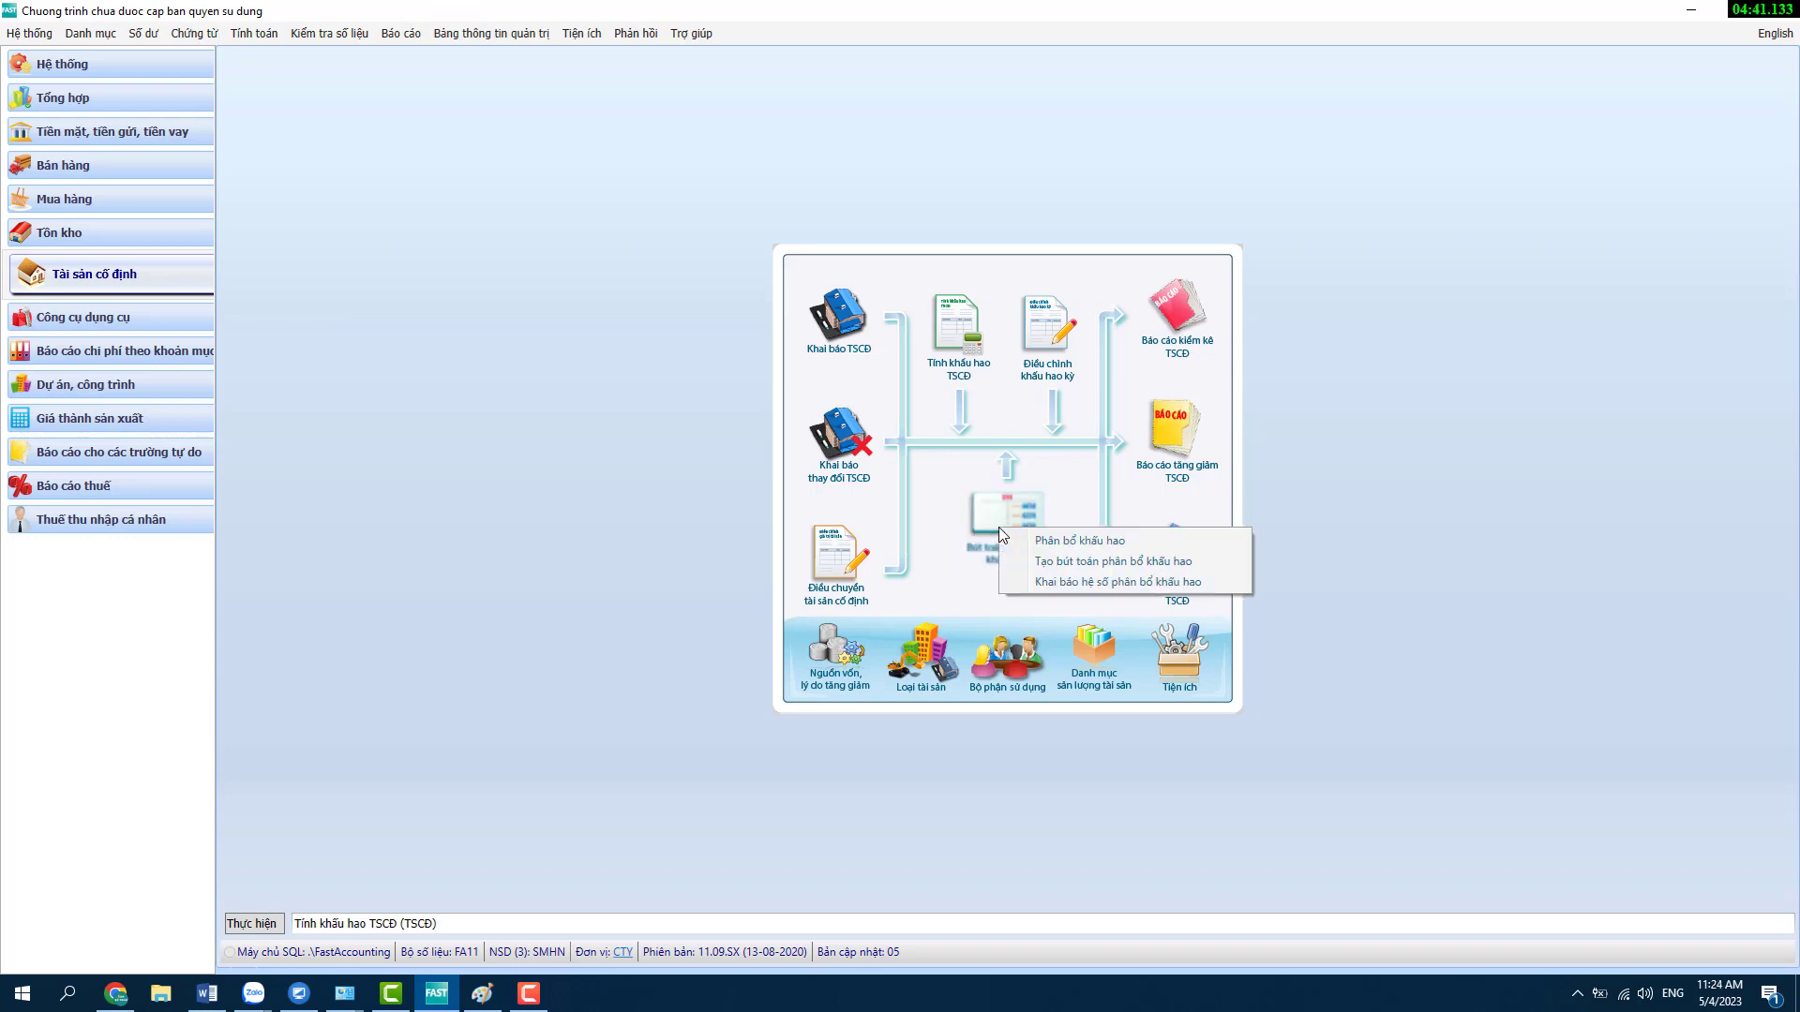
left_click(1092, 542)
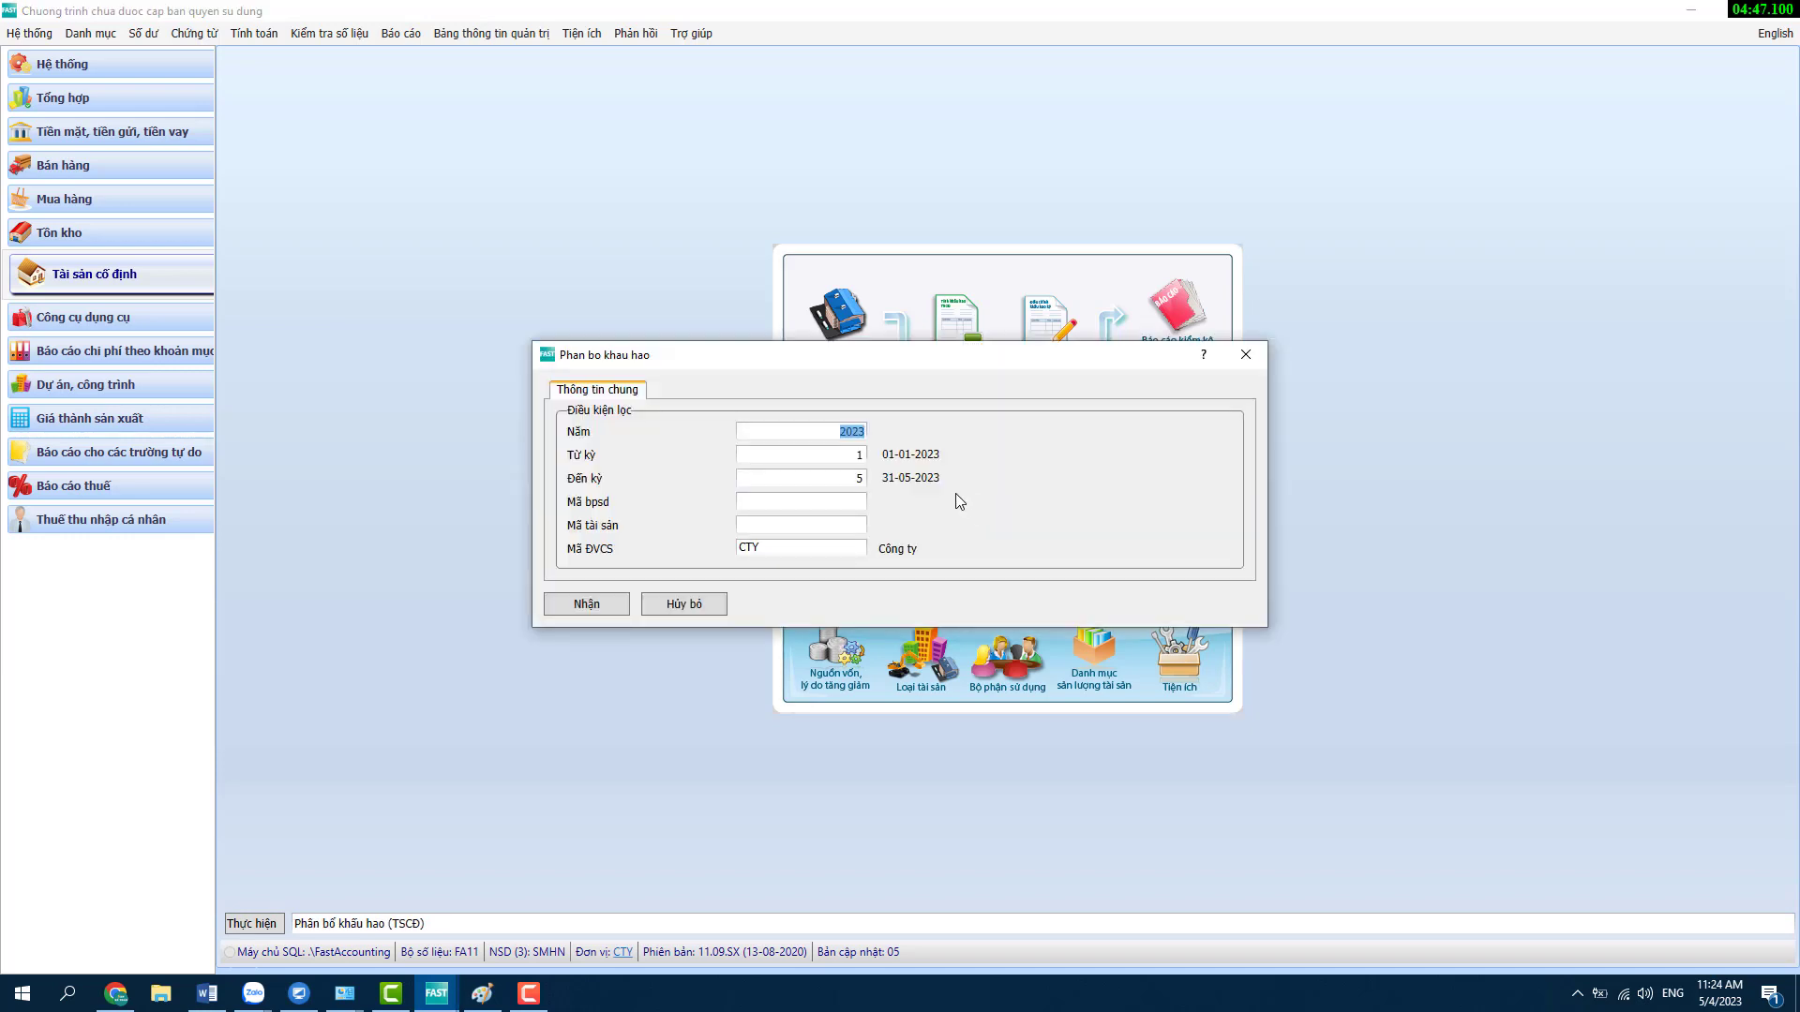
left_click(582, 604)
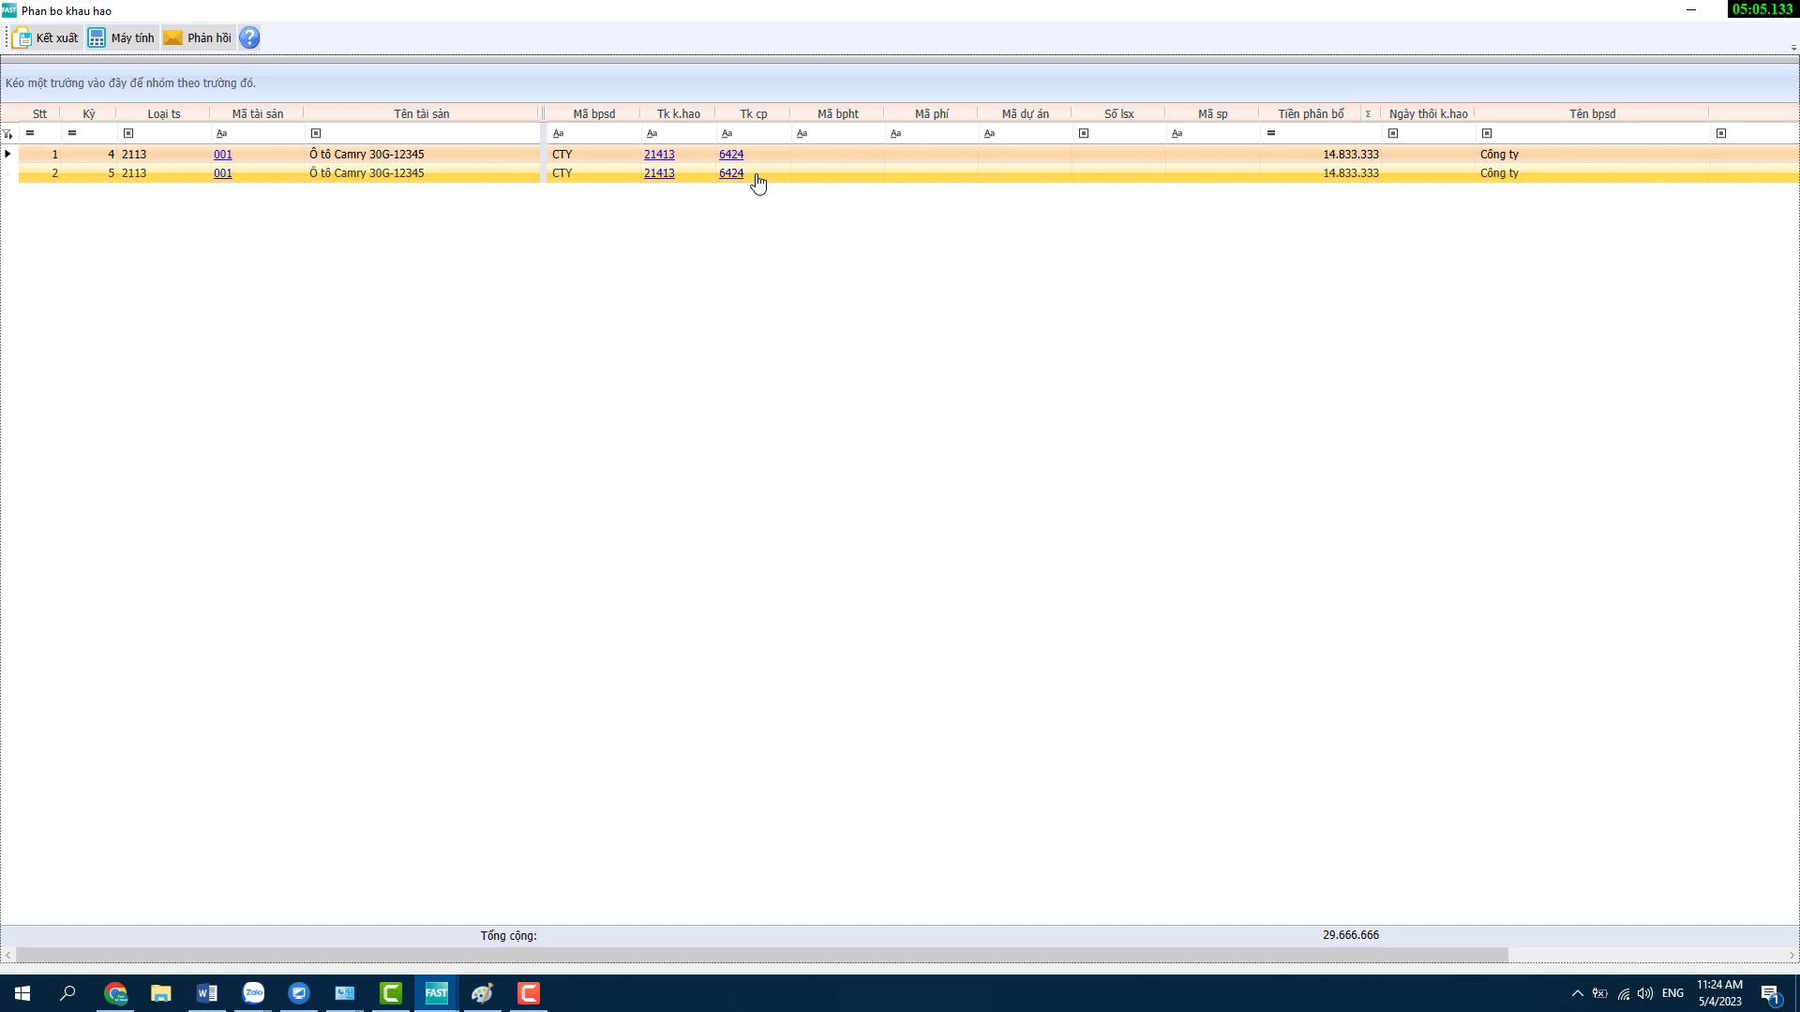
- Open the asset card of 001 from the period 5 row, examine its depreciation and expense accounts, and close the card
left_click(225, 176)
left_click(225, 176)
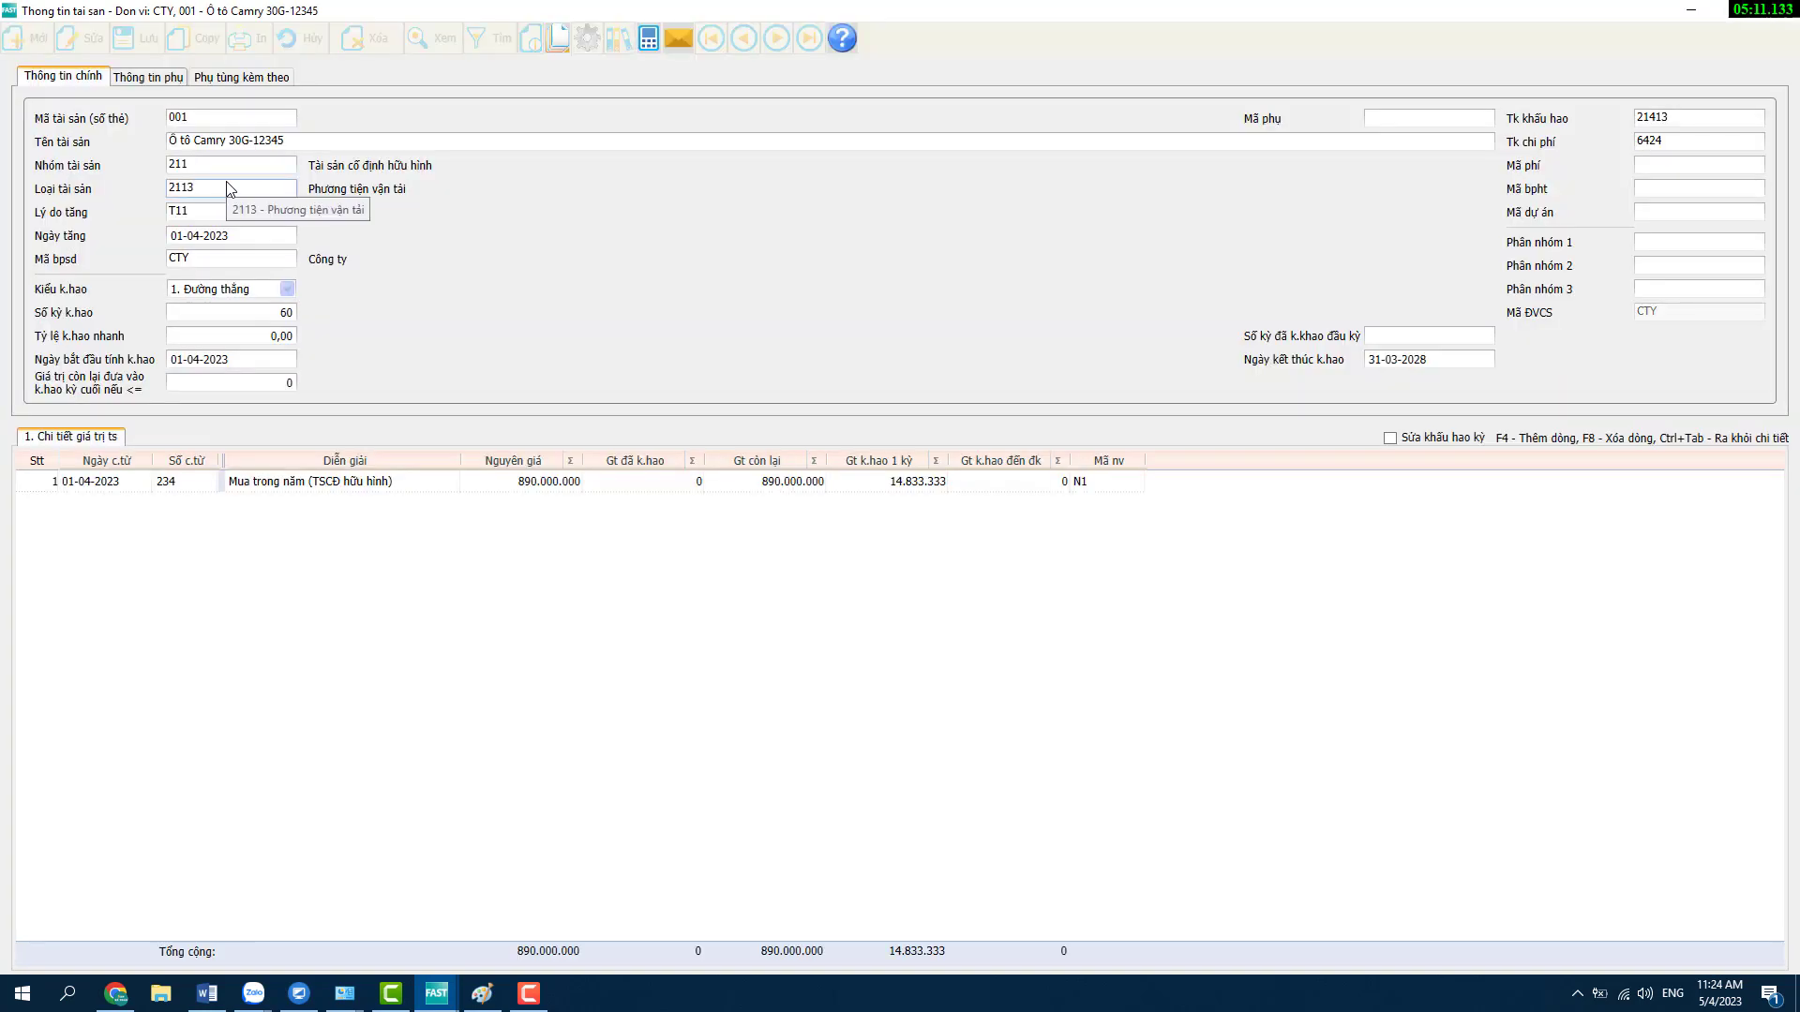
left_click(1678, 118)
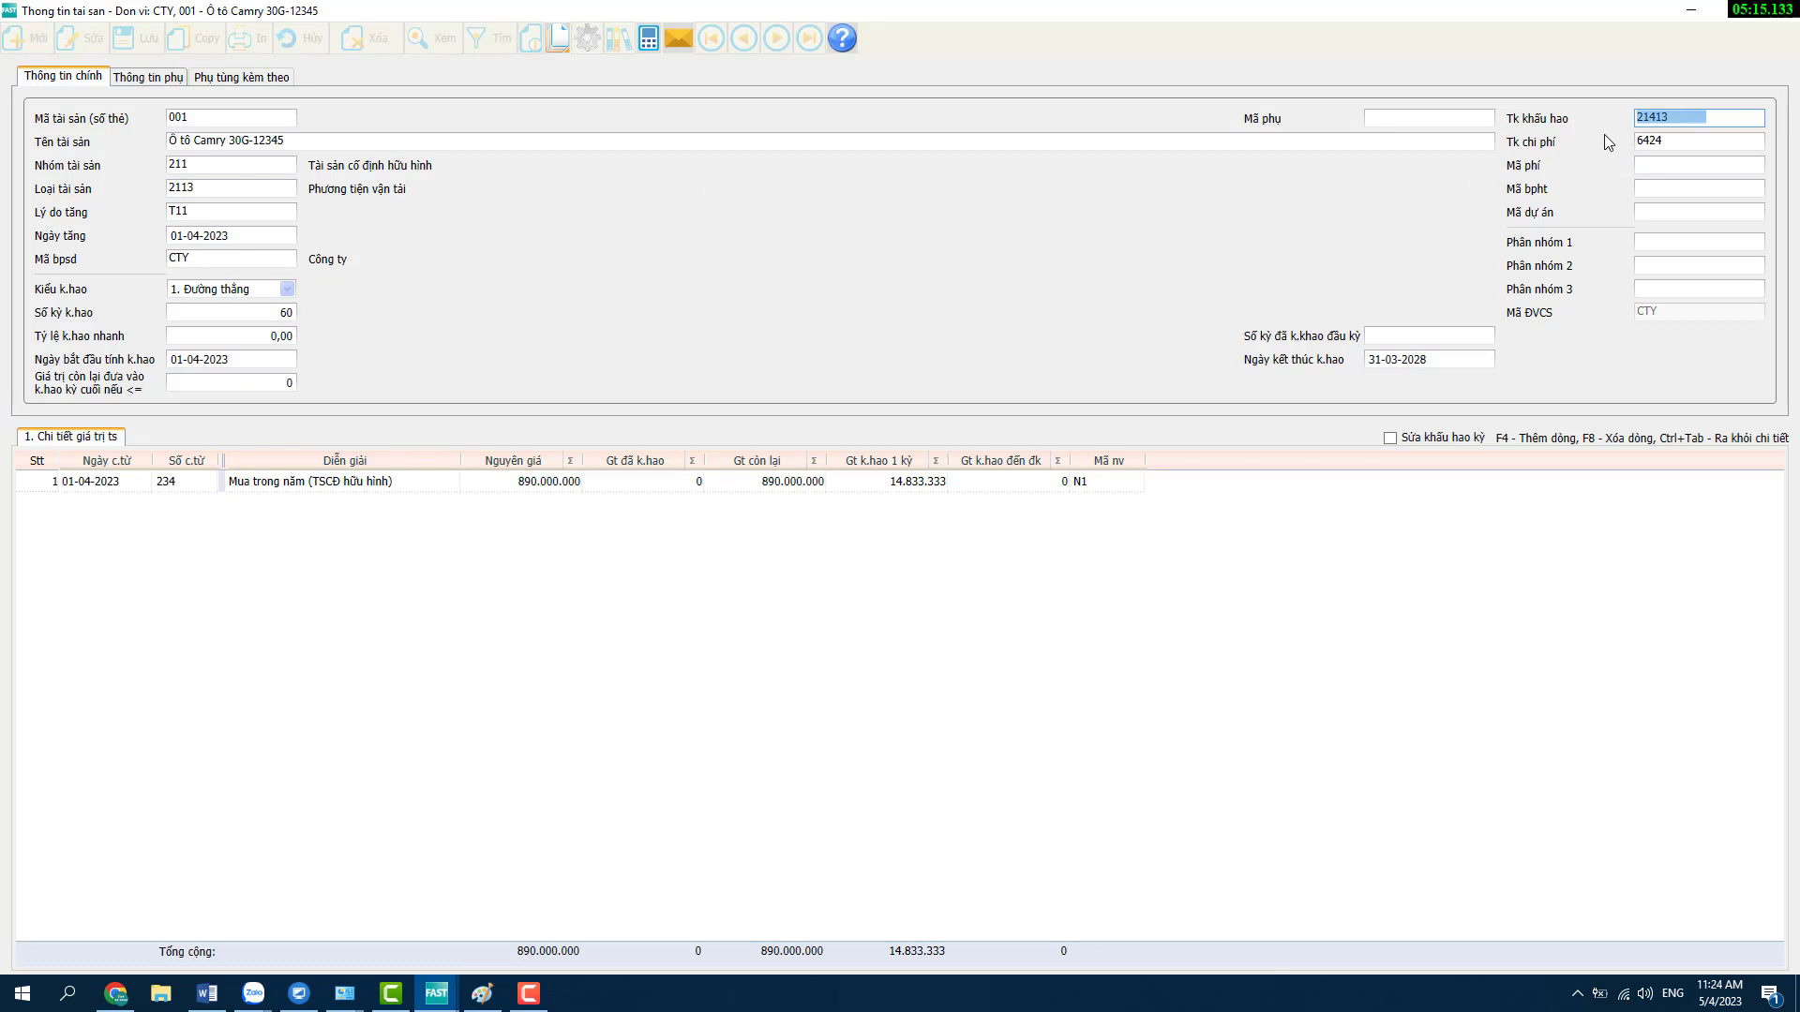
left_click(1674, 140)
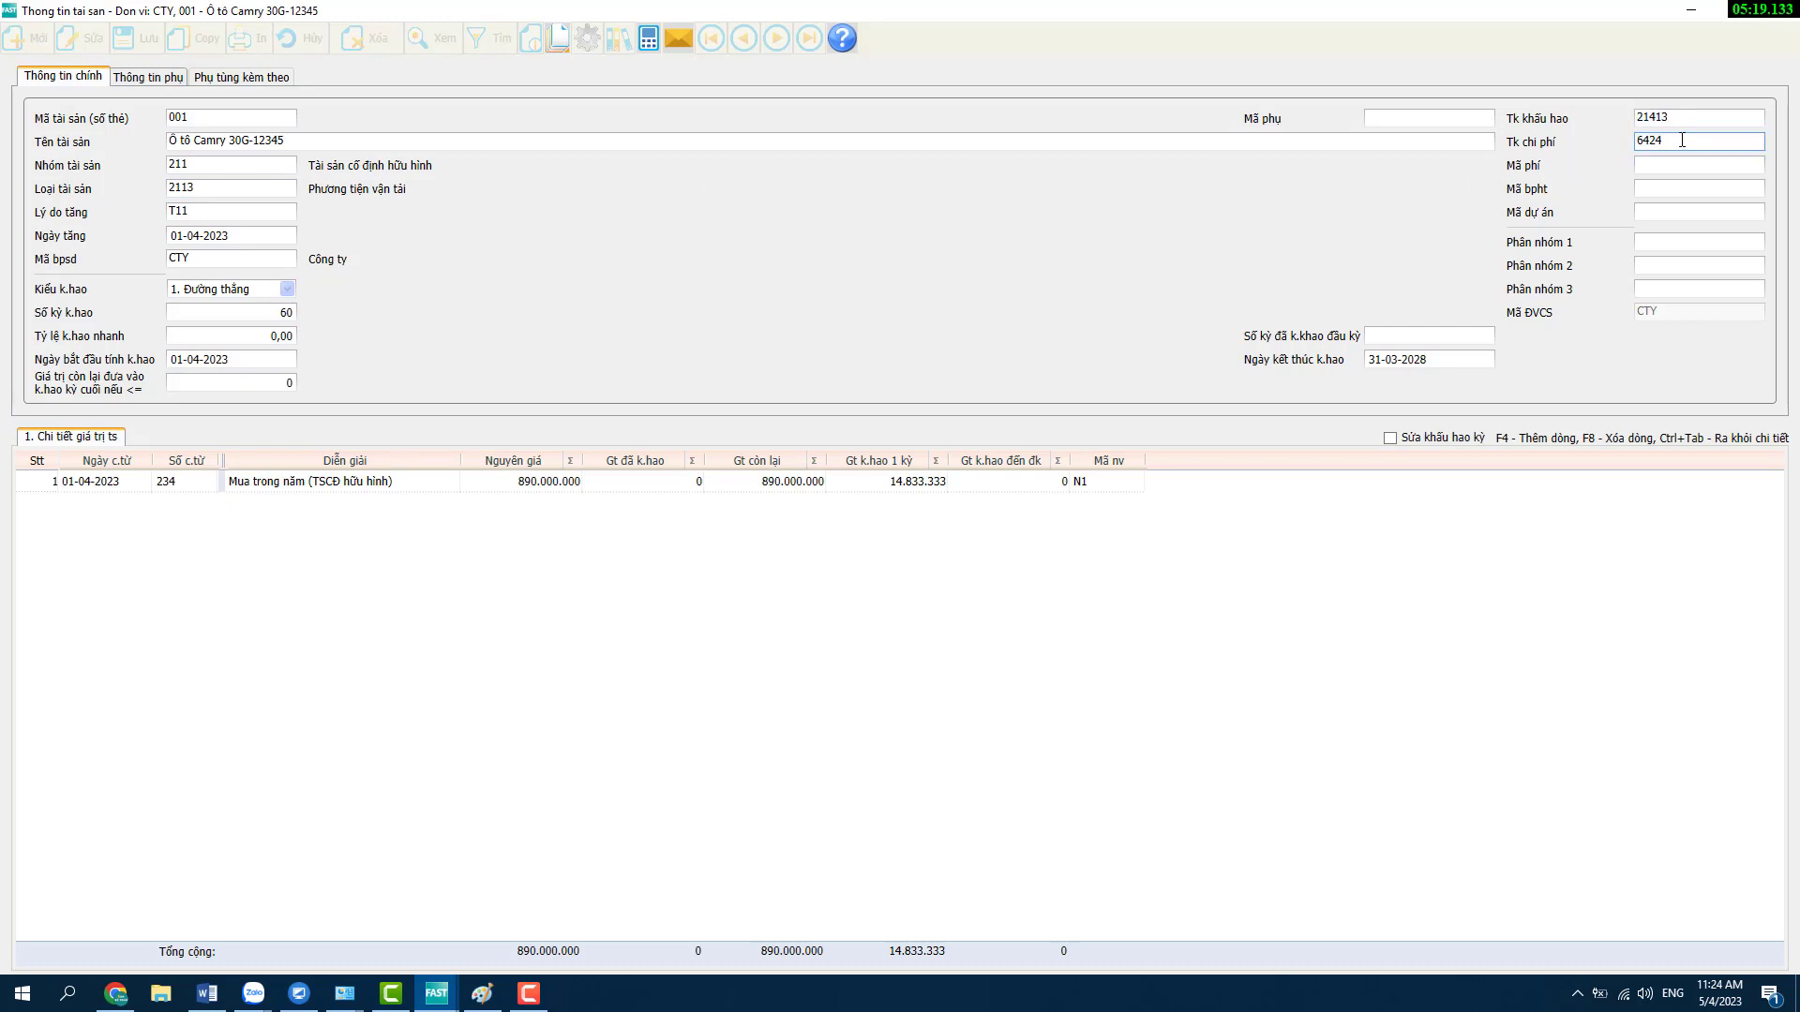
left_click_drag(1684, 140, 1612, 149)
mouse_move(1682, 118)
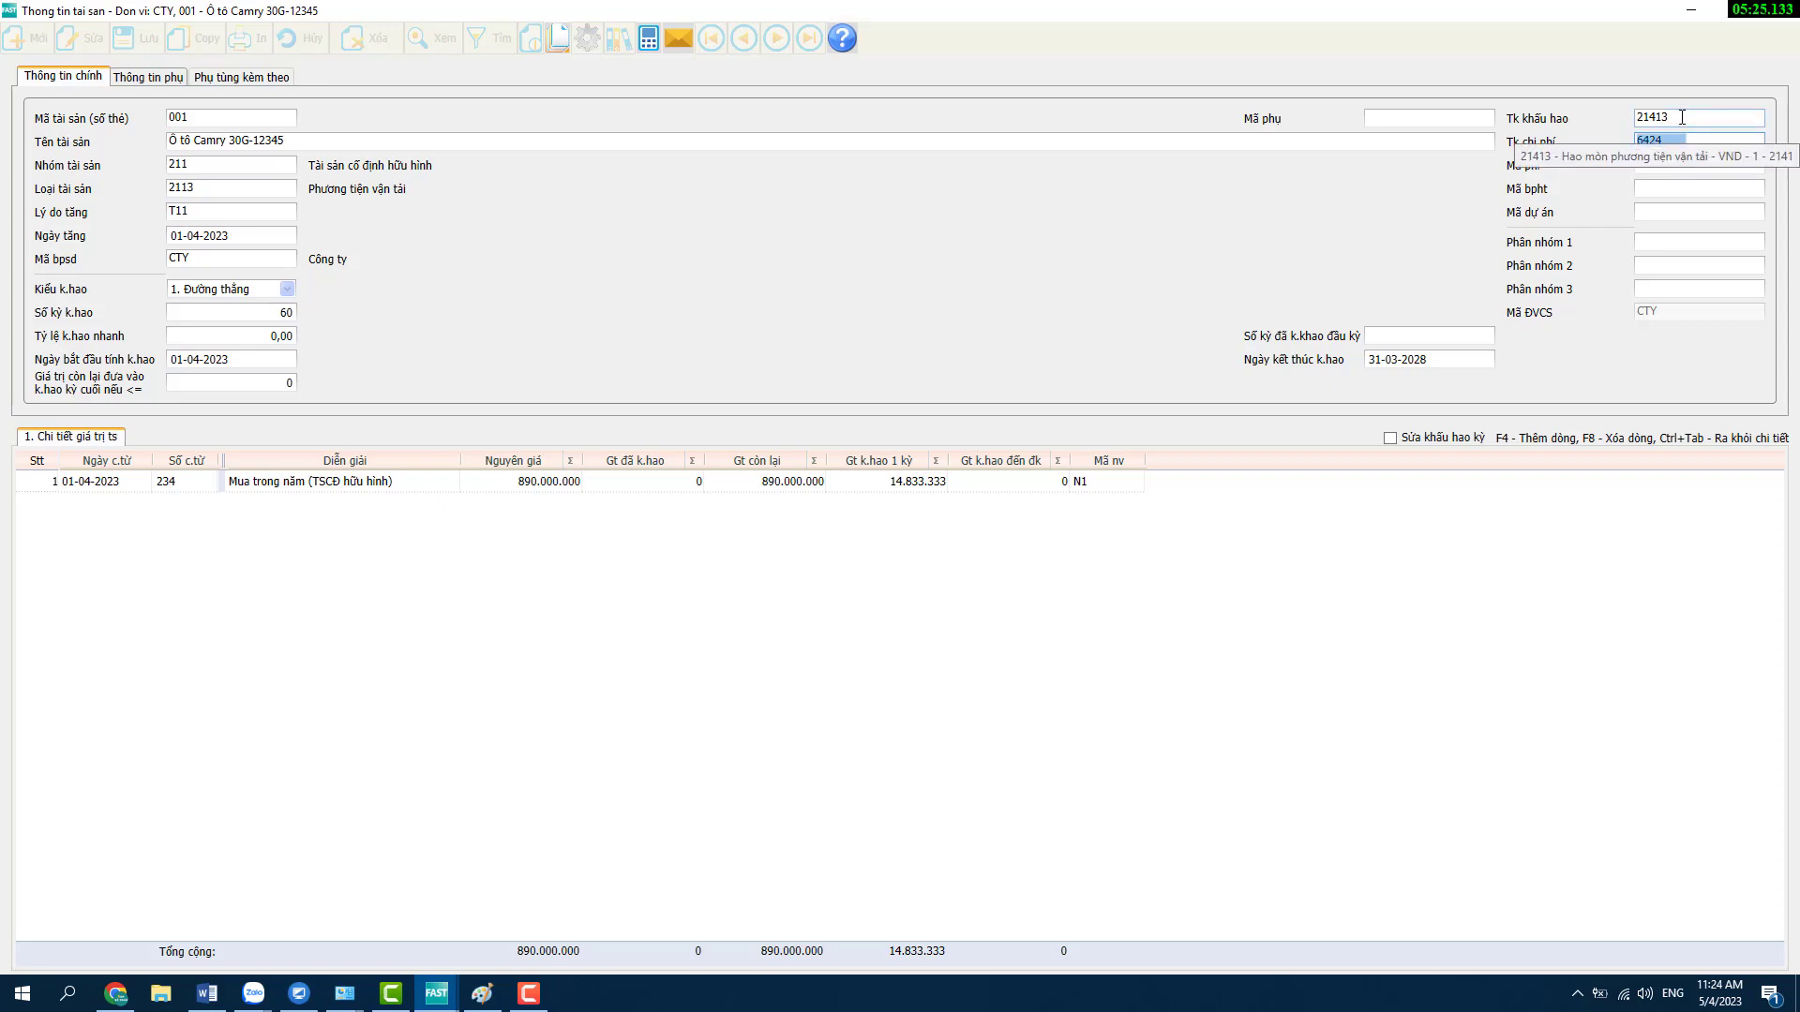
left_click(1682, 117)
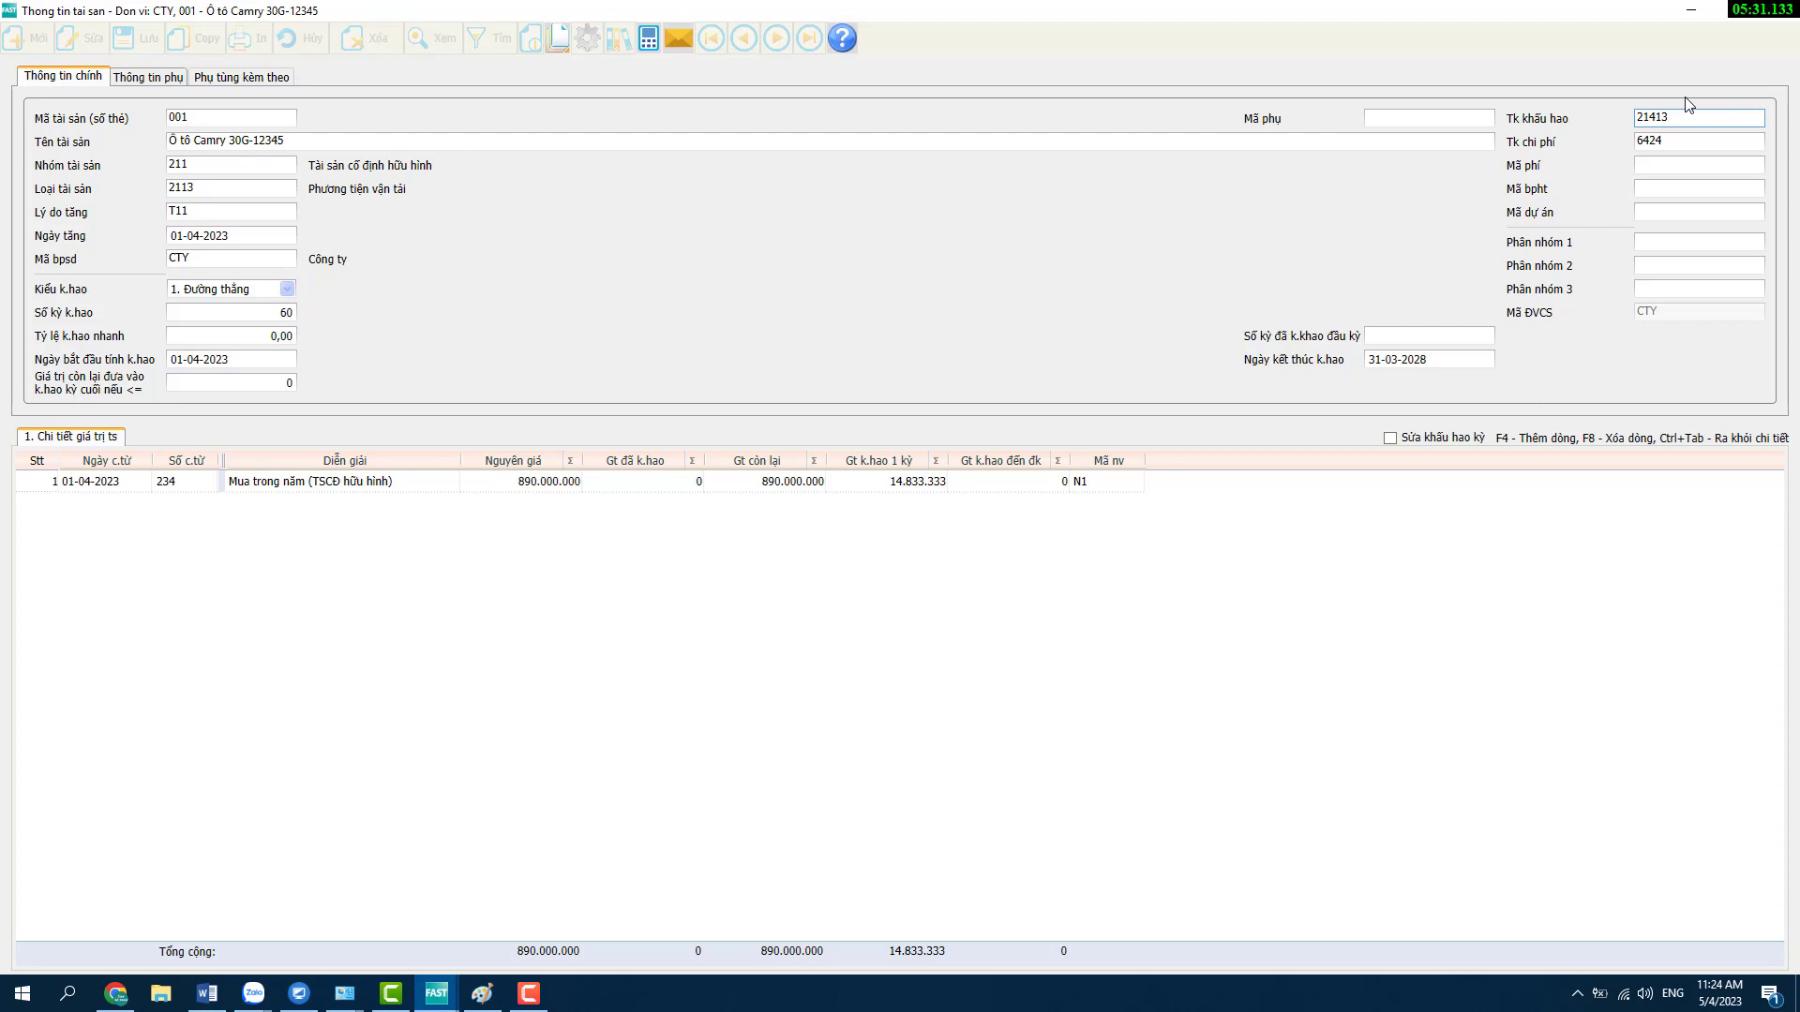
left_click(1770, 21)
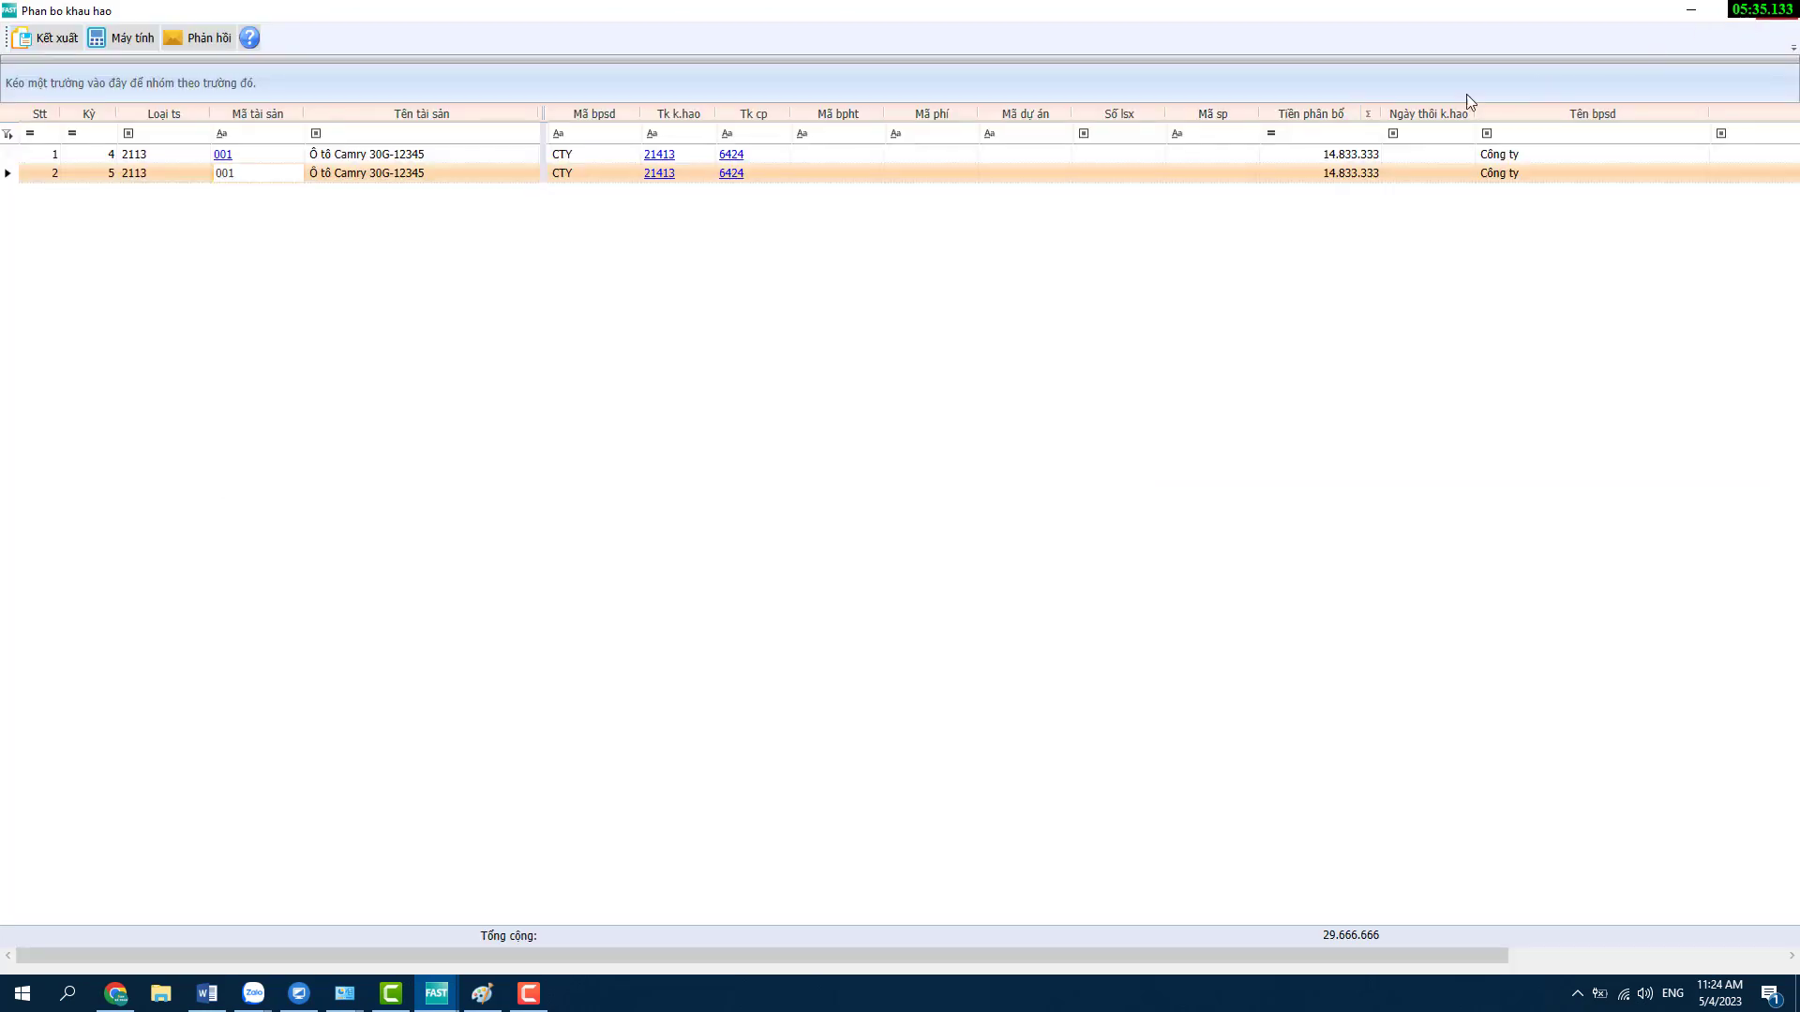
- Return to the main window and open Tạo bút toán phân bổ khấu hao with both the start and end periods set to 4
left_click(413, 179)
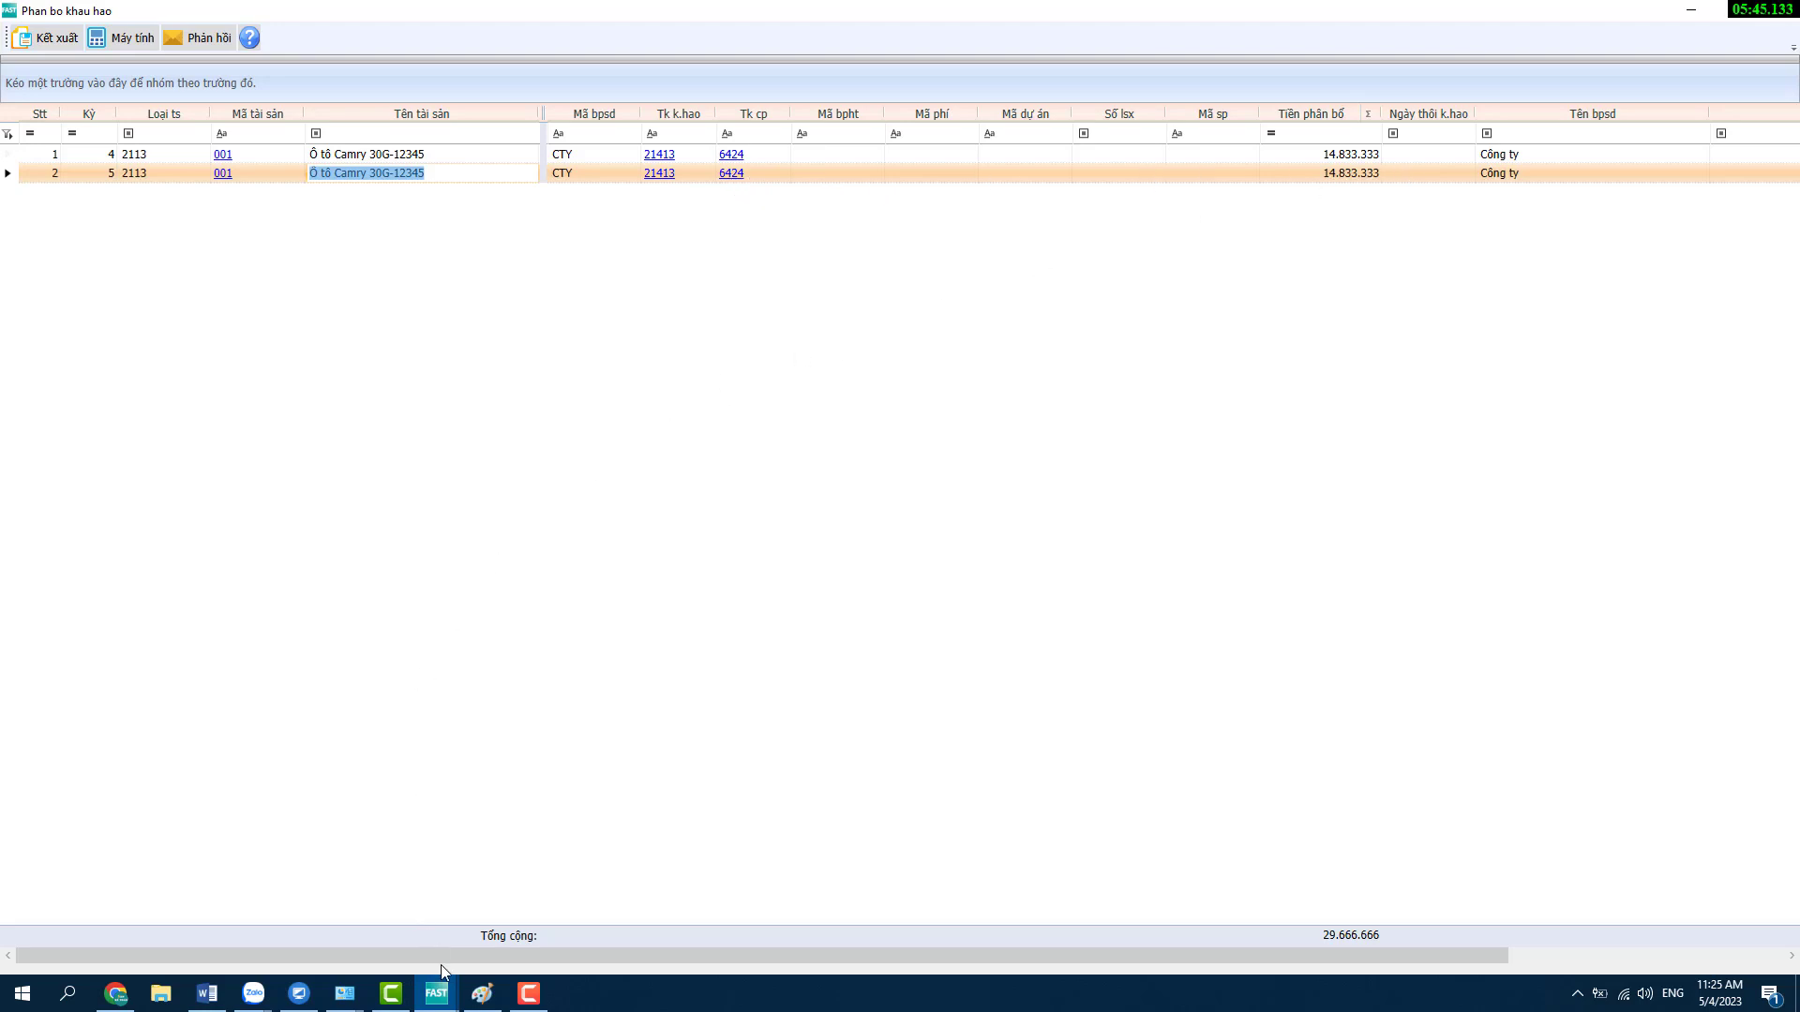
mouse_move(434, 992)
left_click(378, 923)
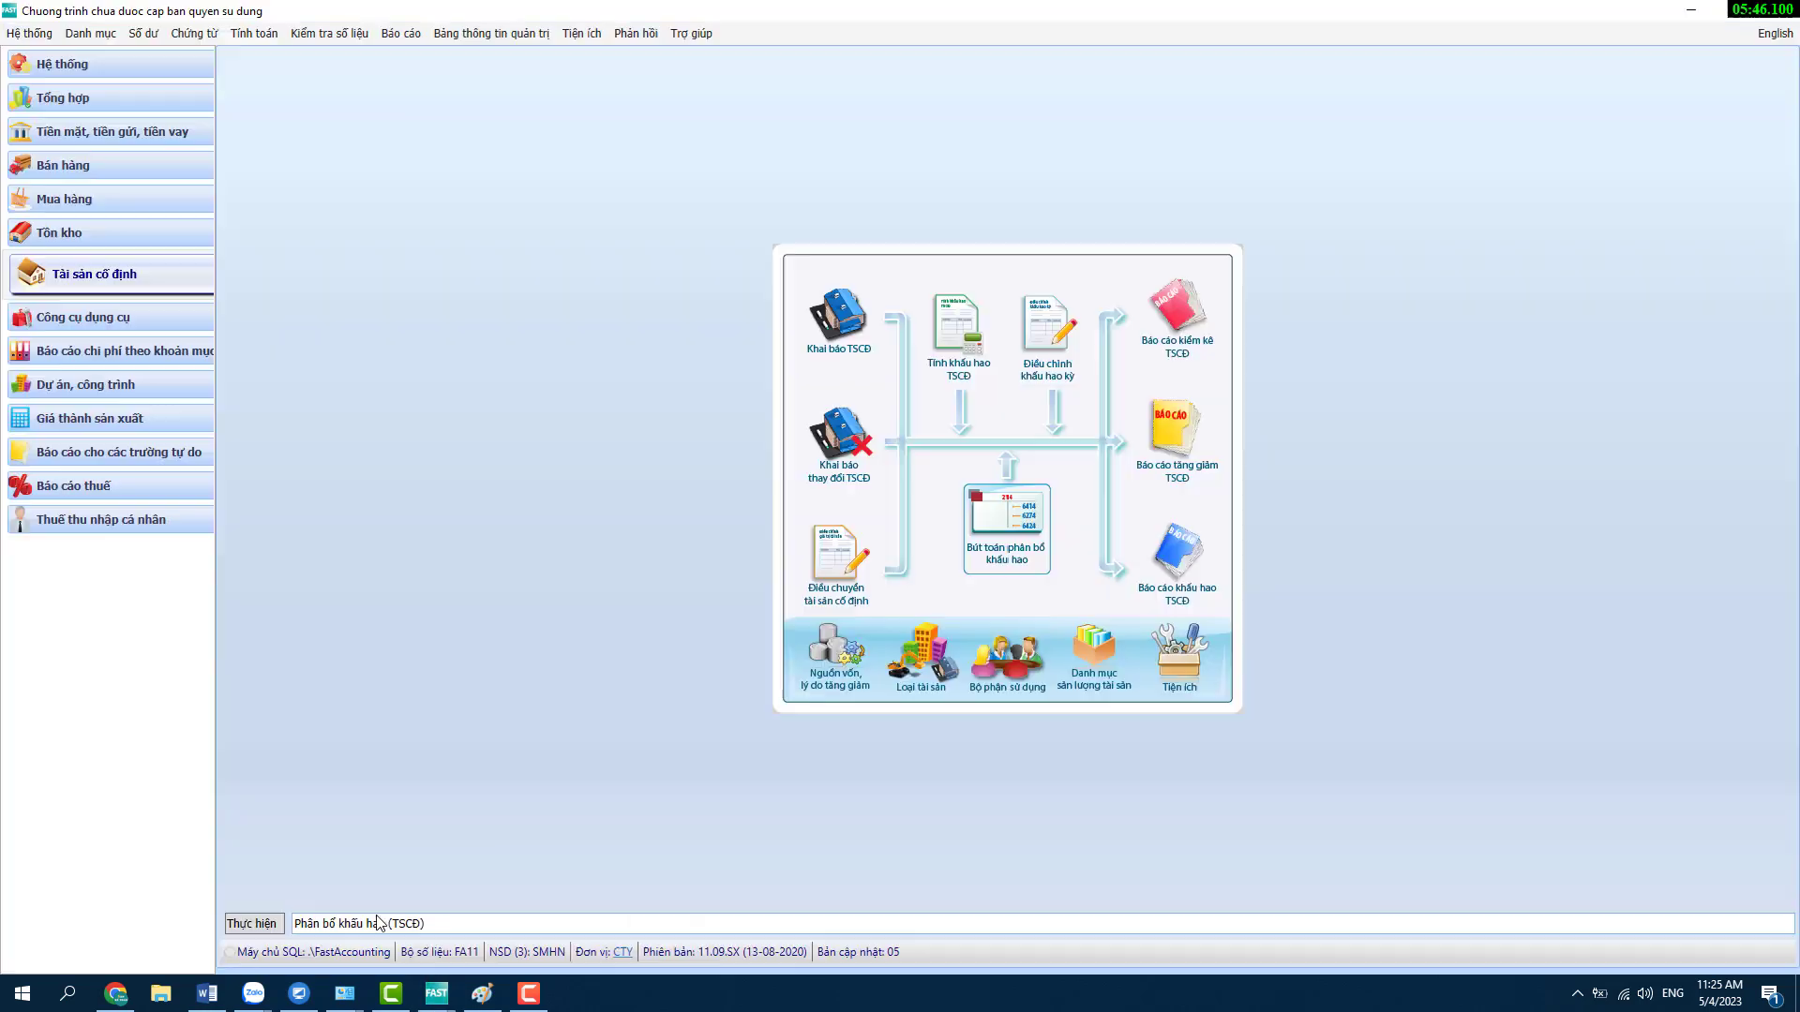
left_click(1027, 510)
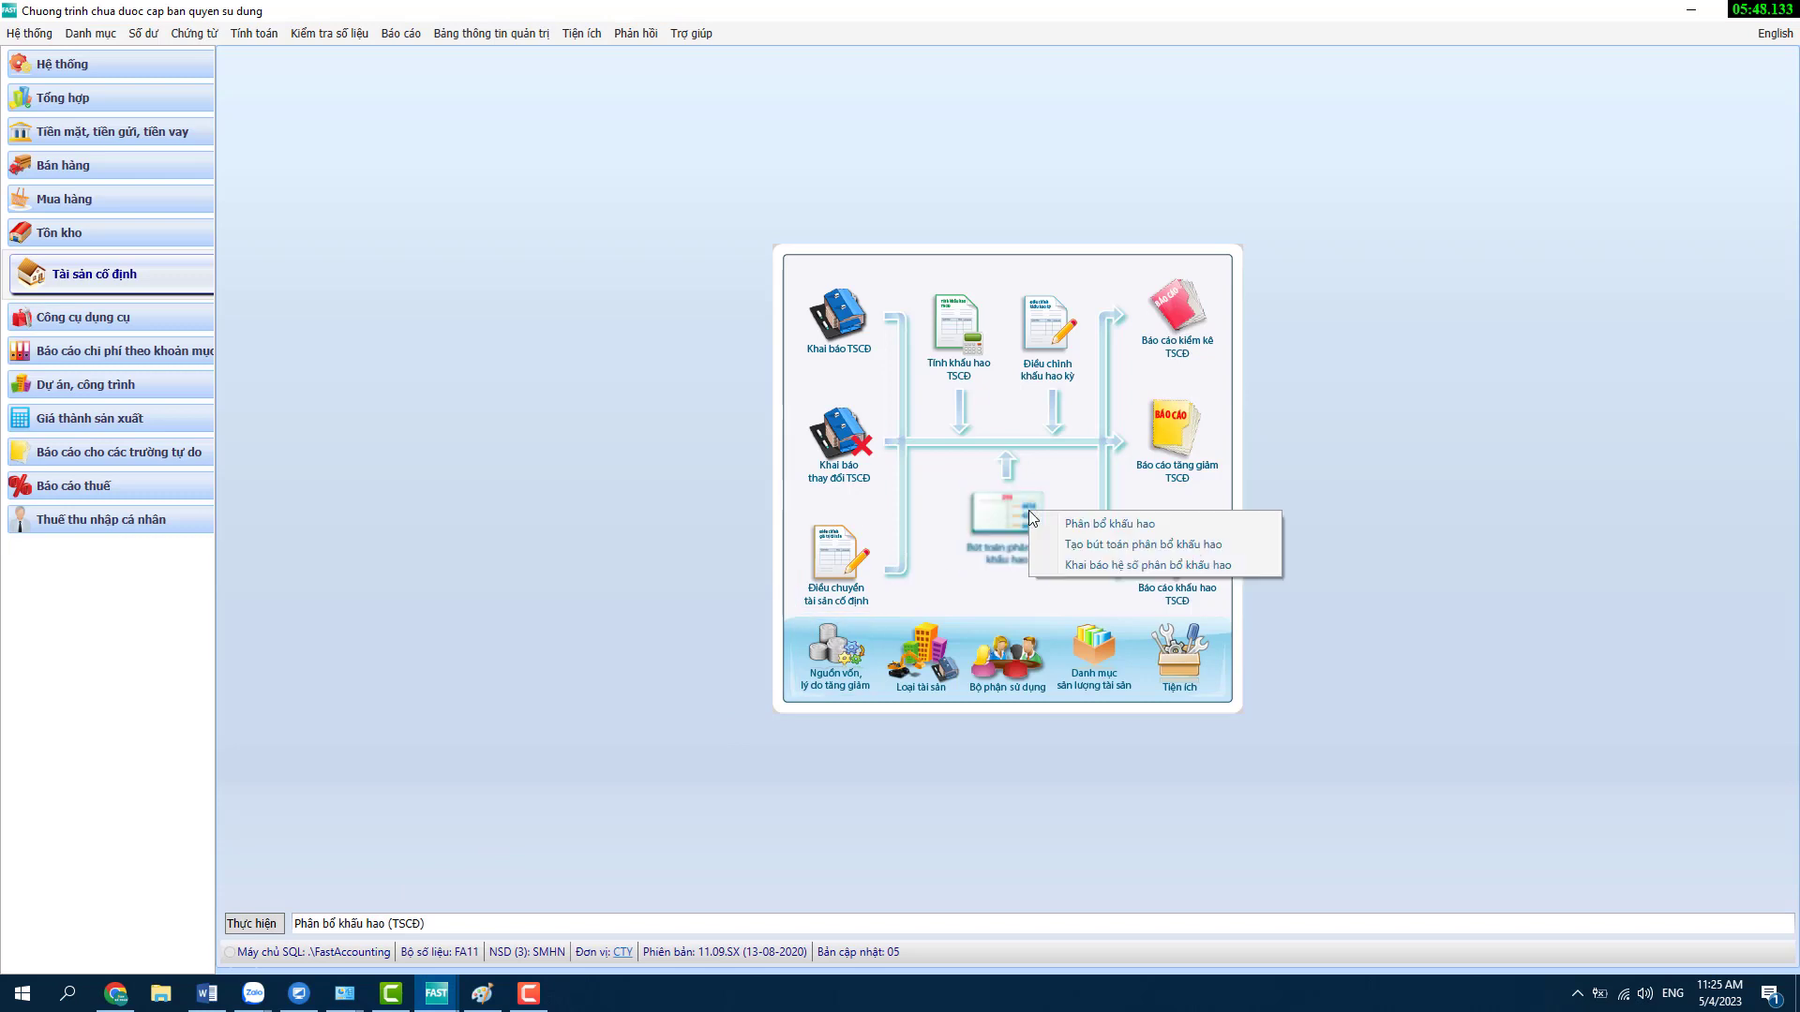
left_click(935, 574)
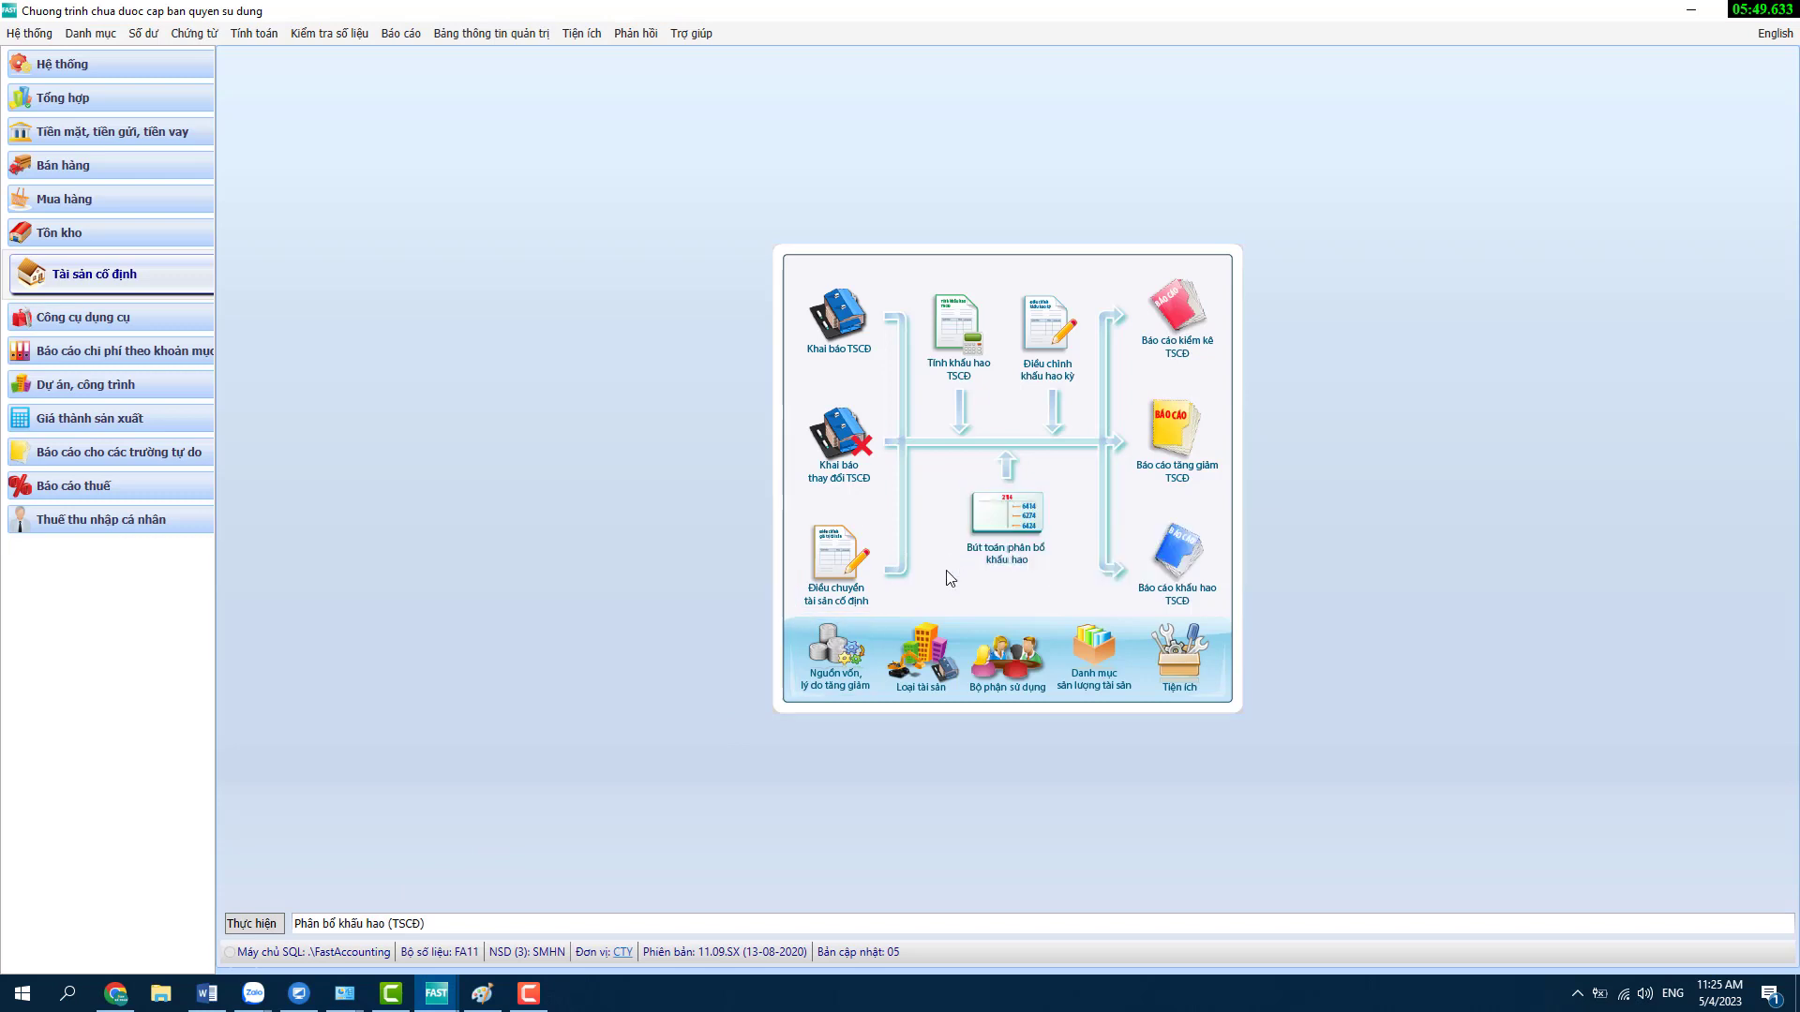
left_click(998, 517)
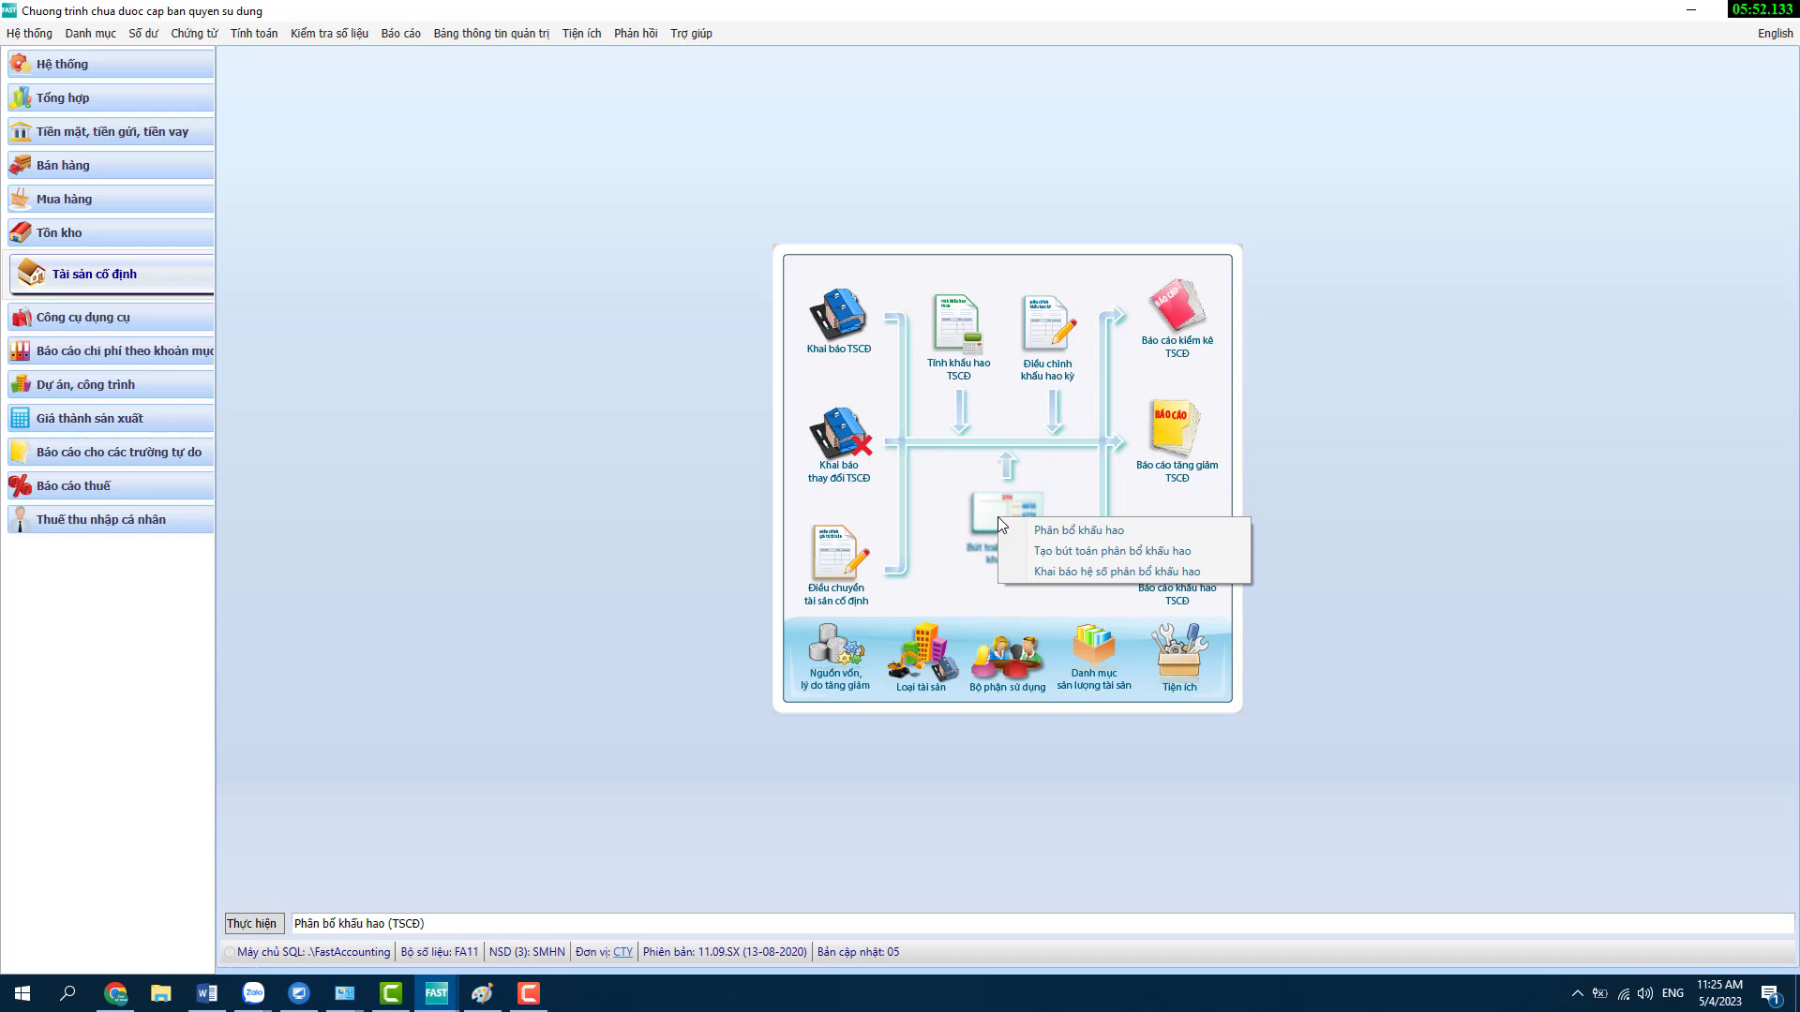
left_click(1141, 553)
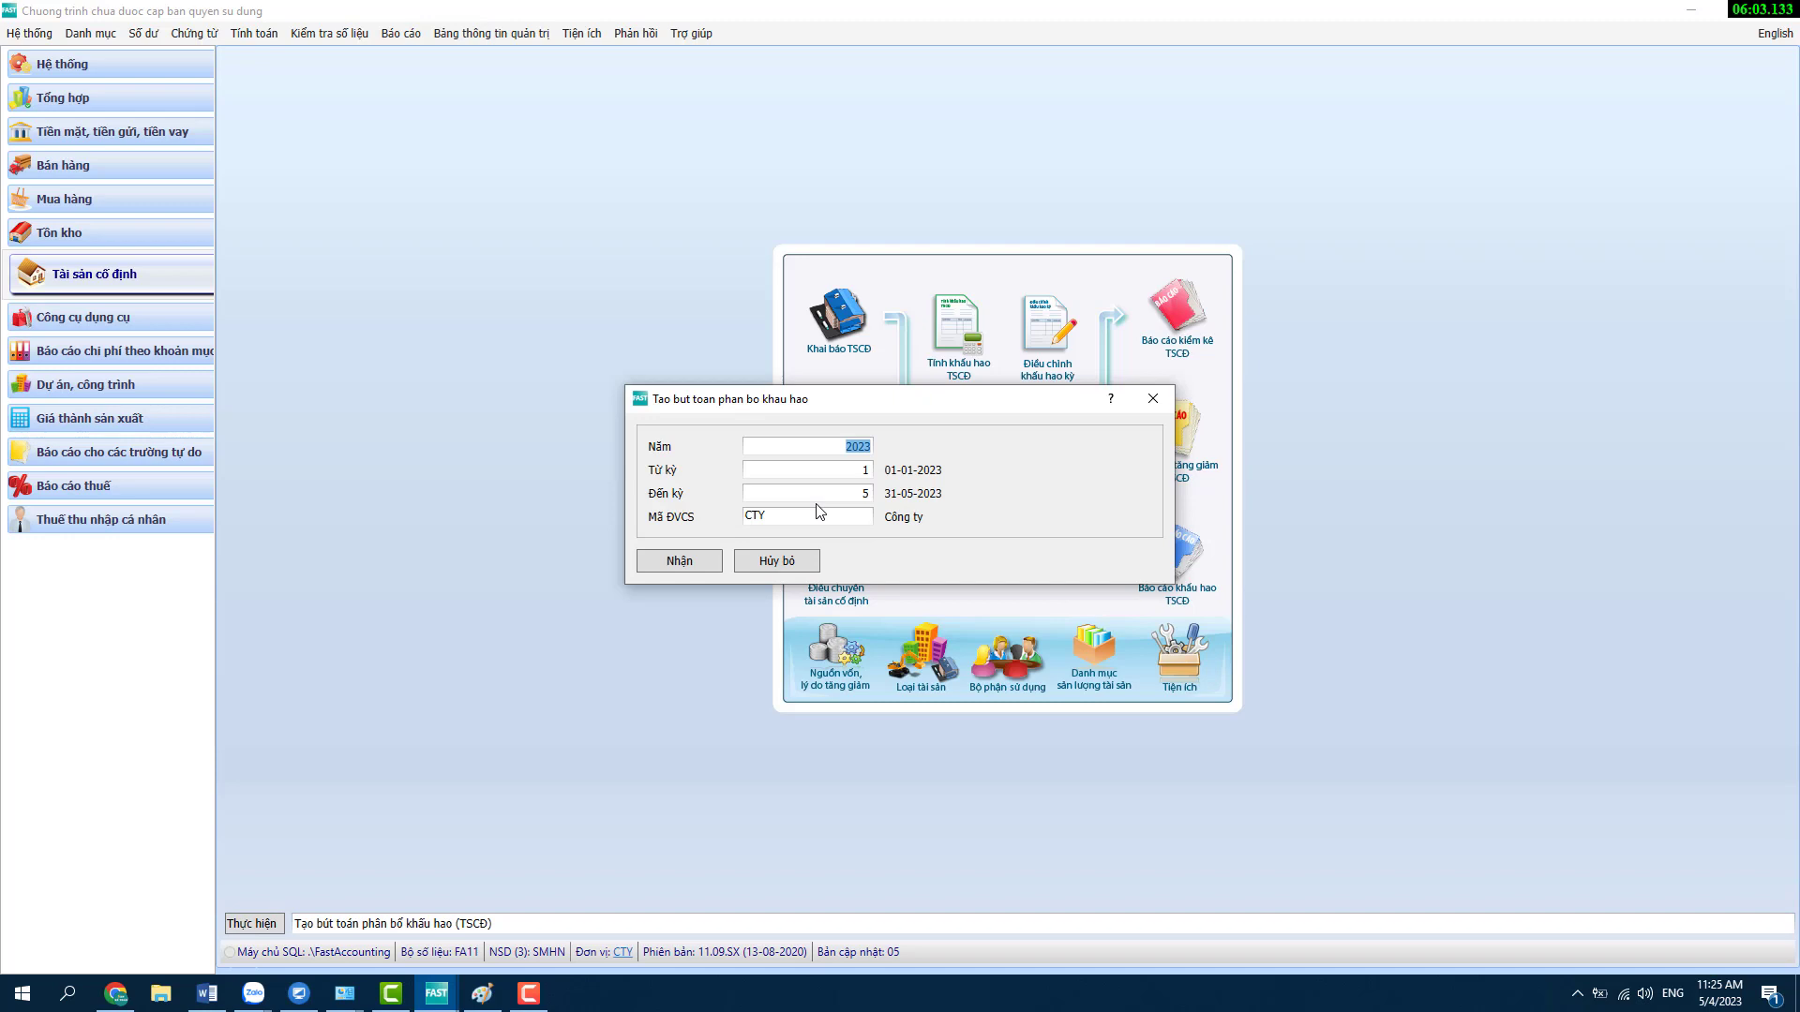
key("Return")
type("4")
key("Return")
type("4")
left_click(687, 562)
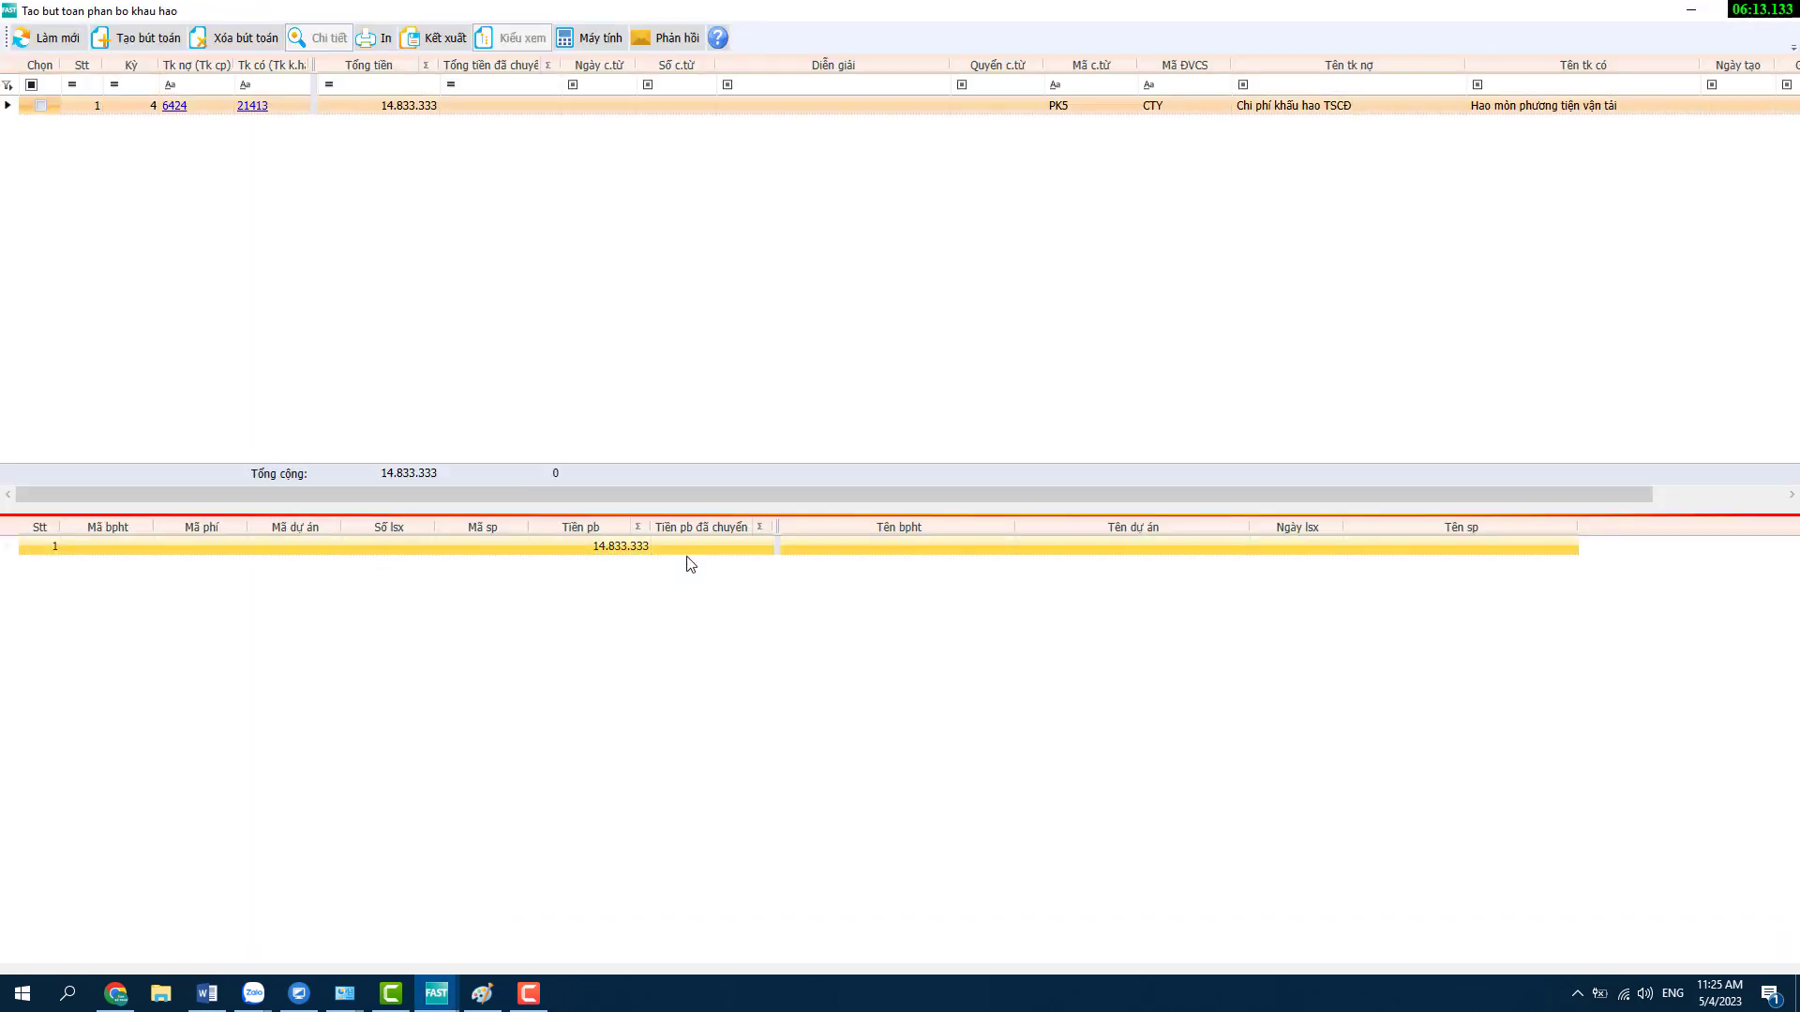
- Try to create the period 4 allocation entry with its row left unmarked, and dismiss the message
left_click(409, 116)
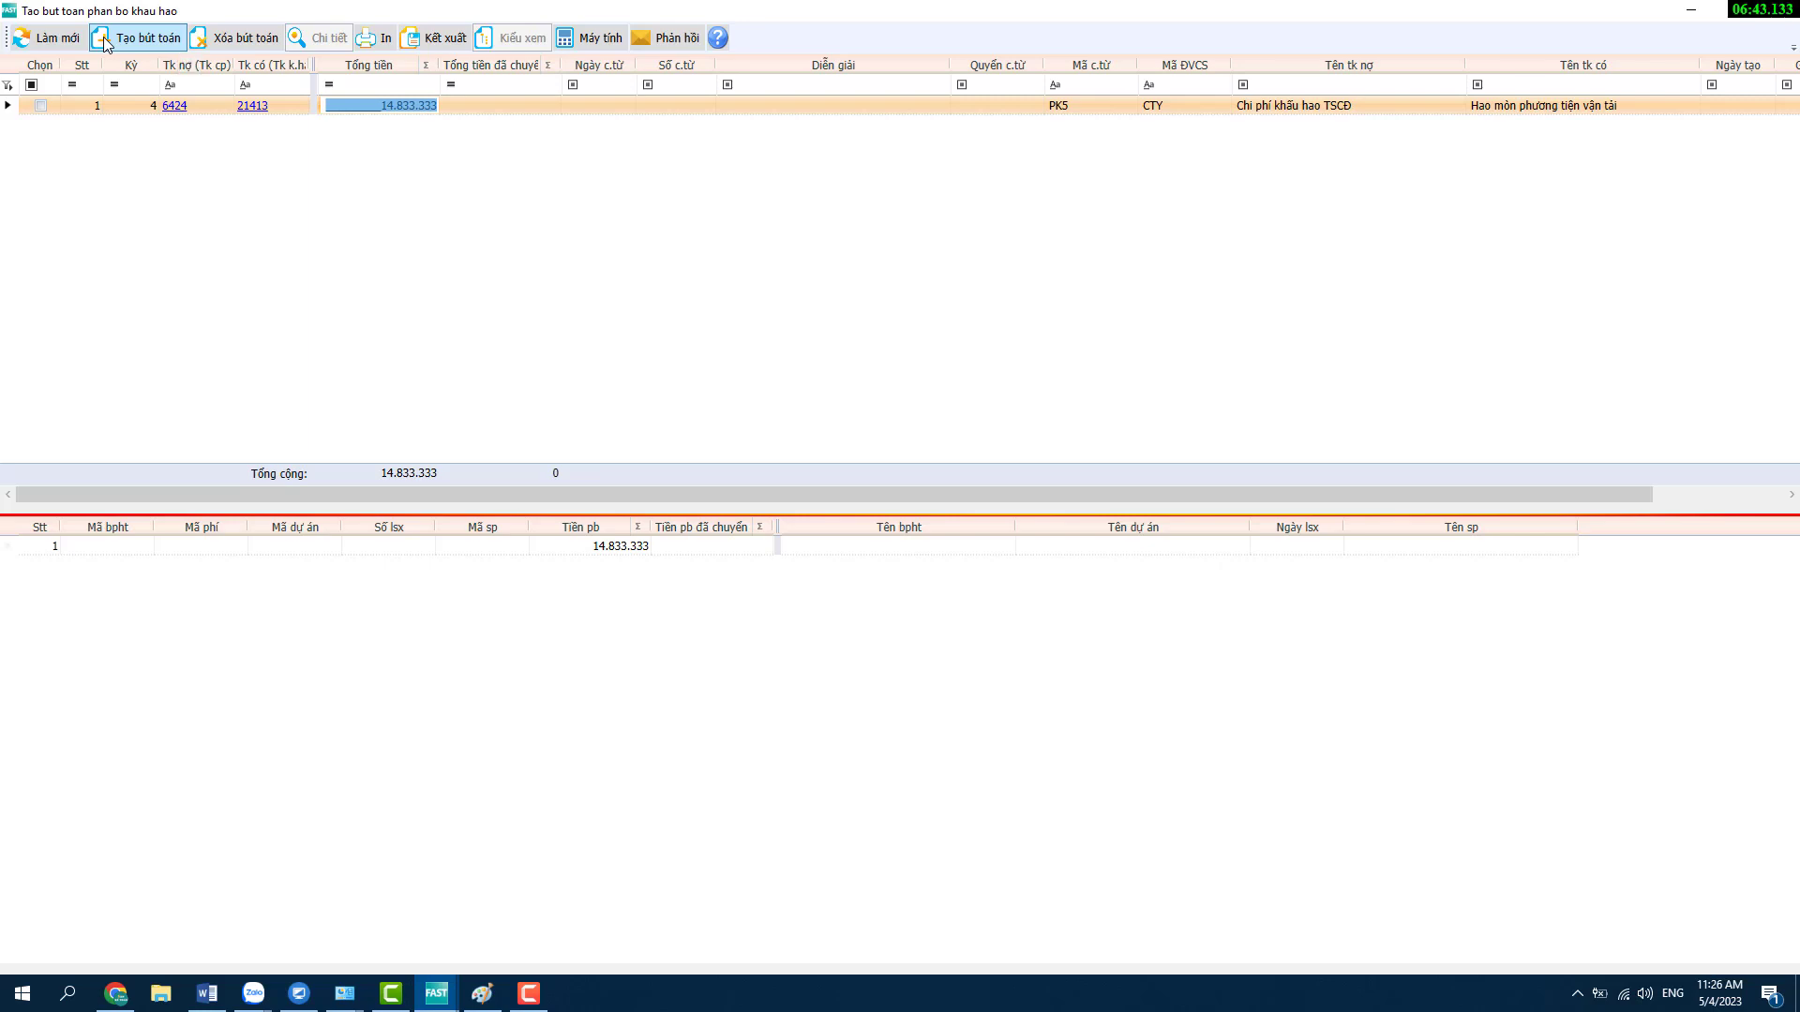
left_click(40, 106)
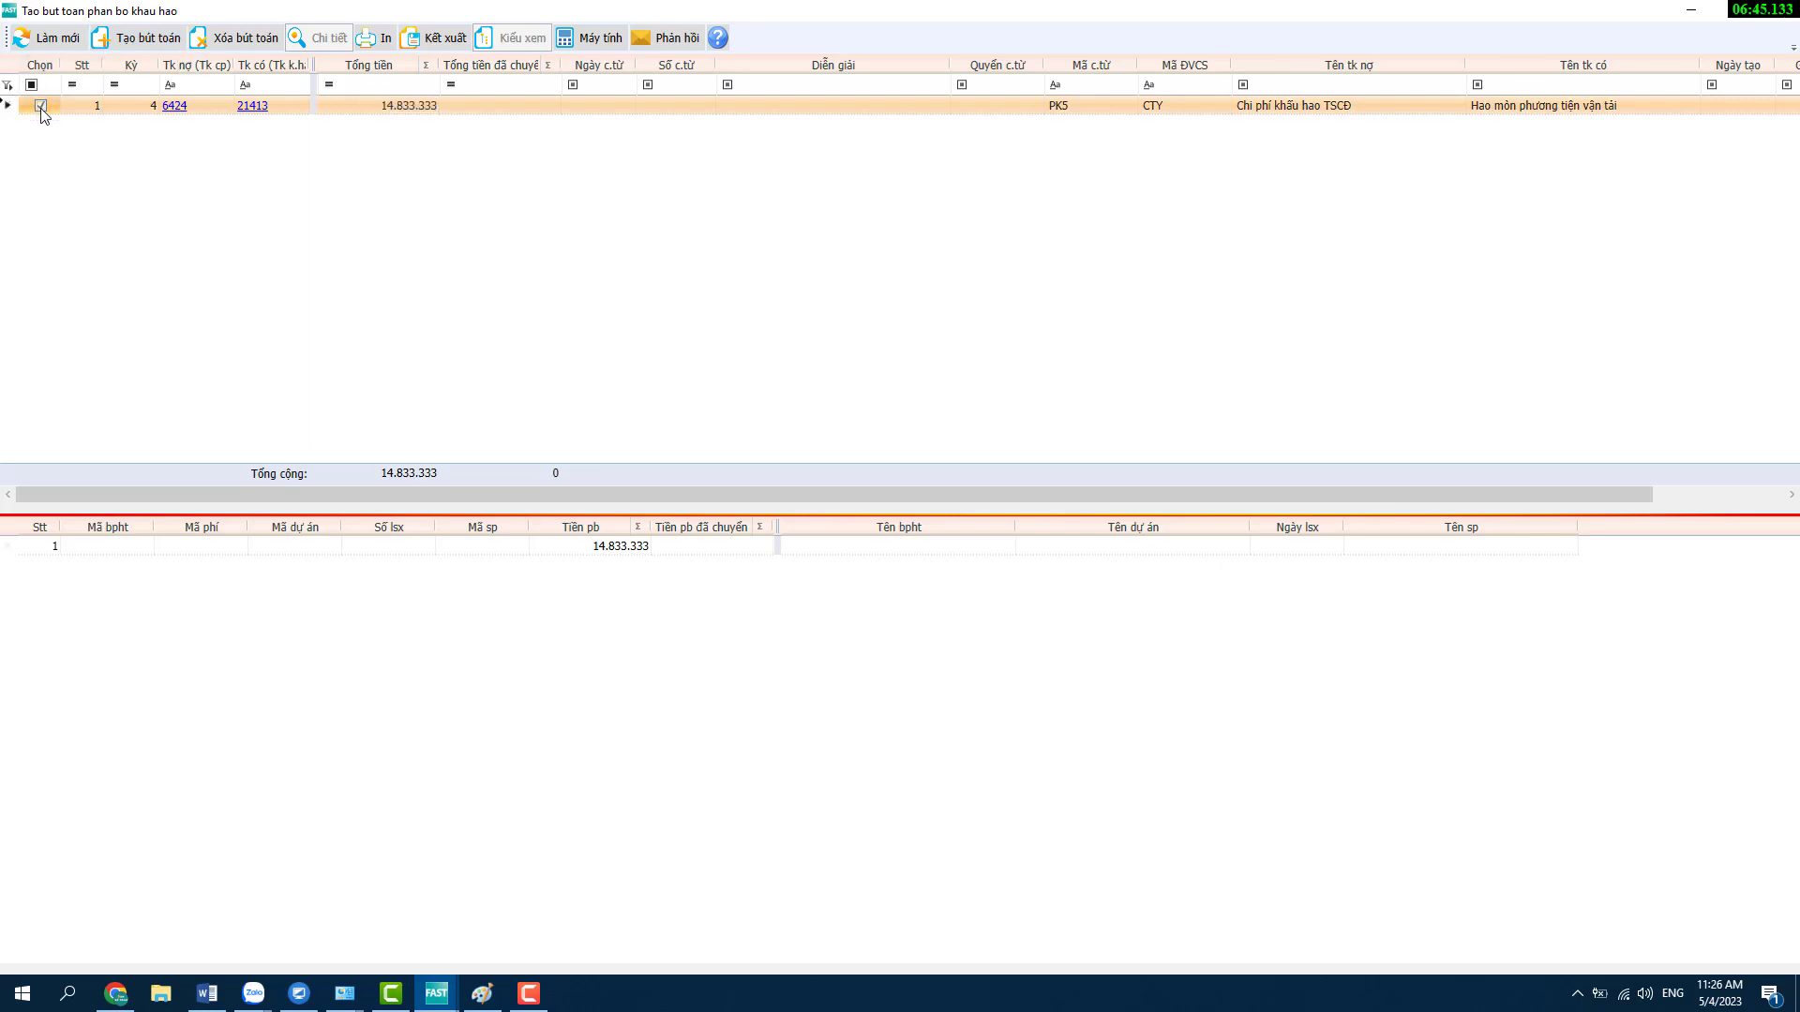
left_click(40, 106)
left_click(148, 37)
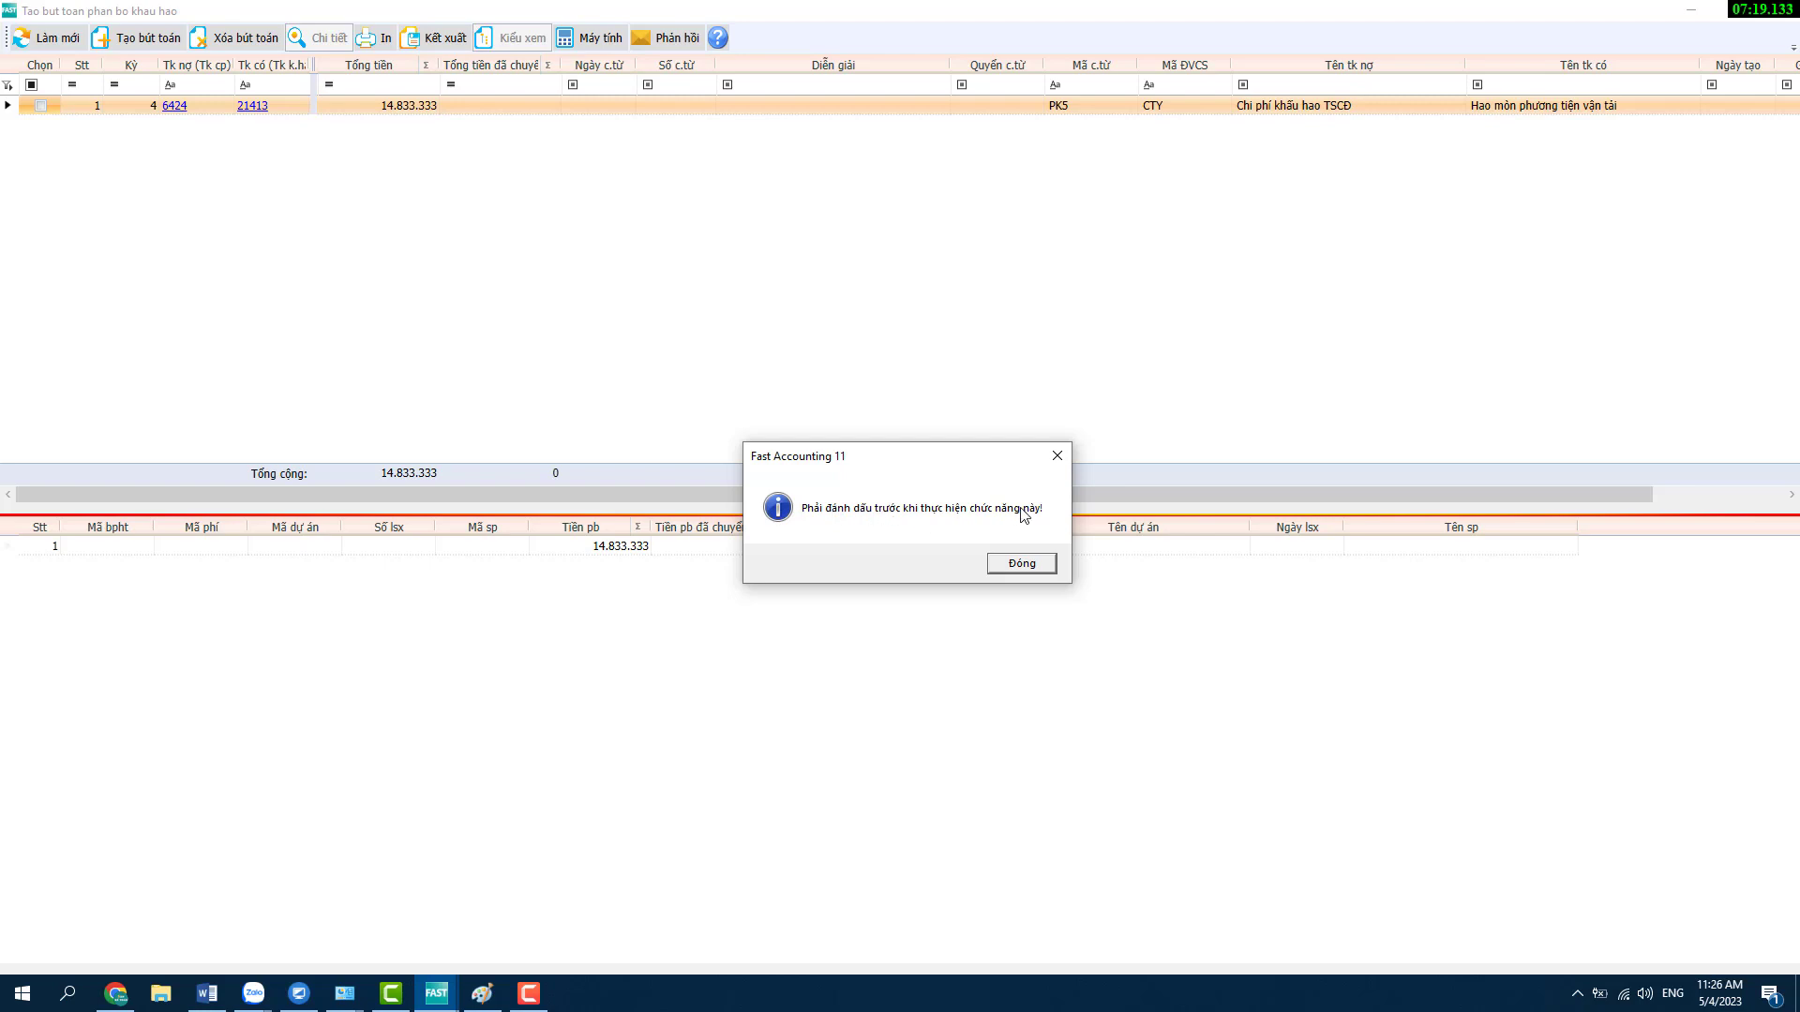
left_click(1031, 565)
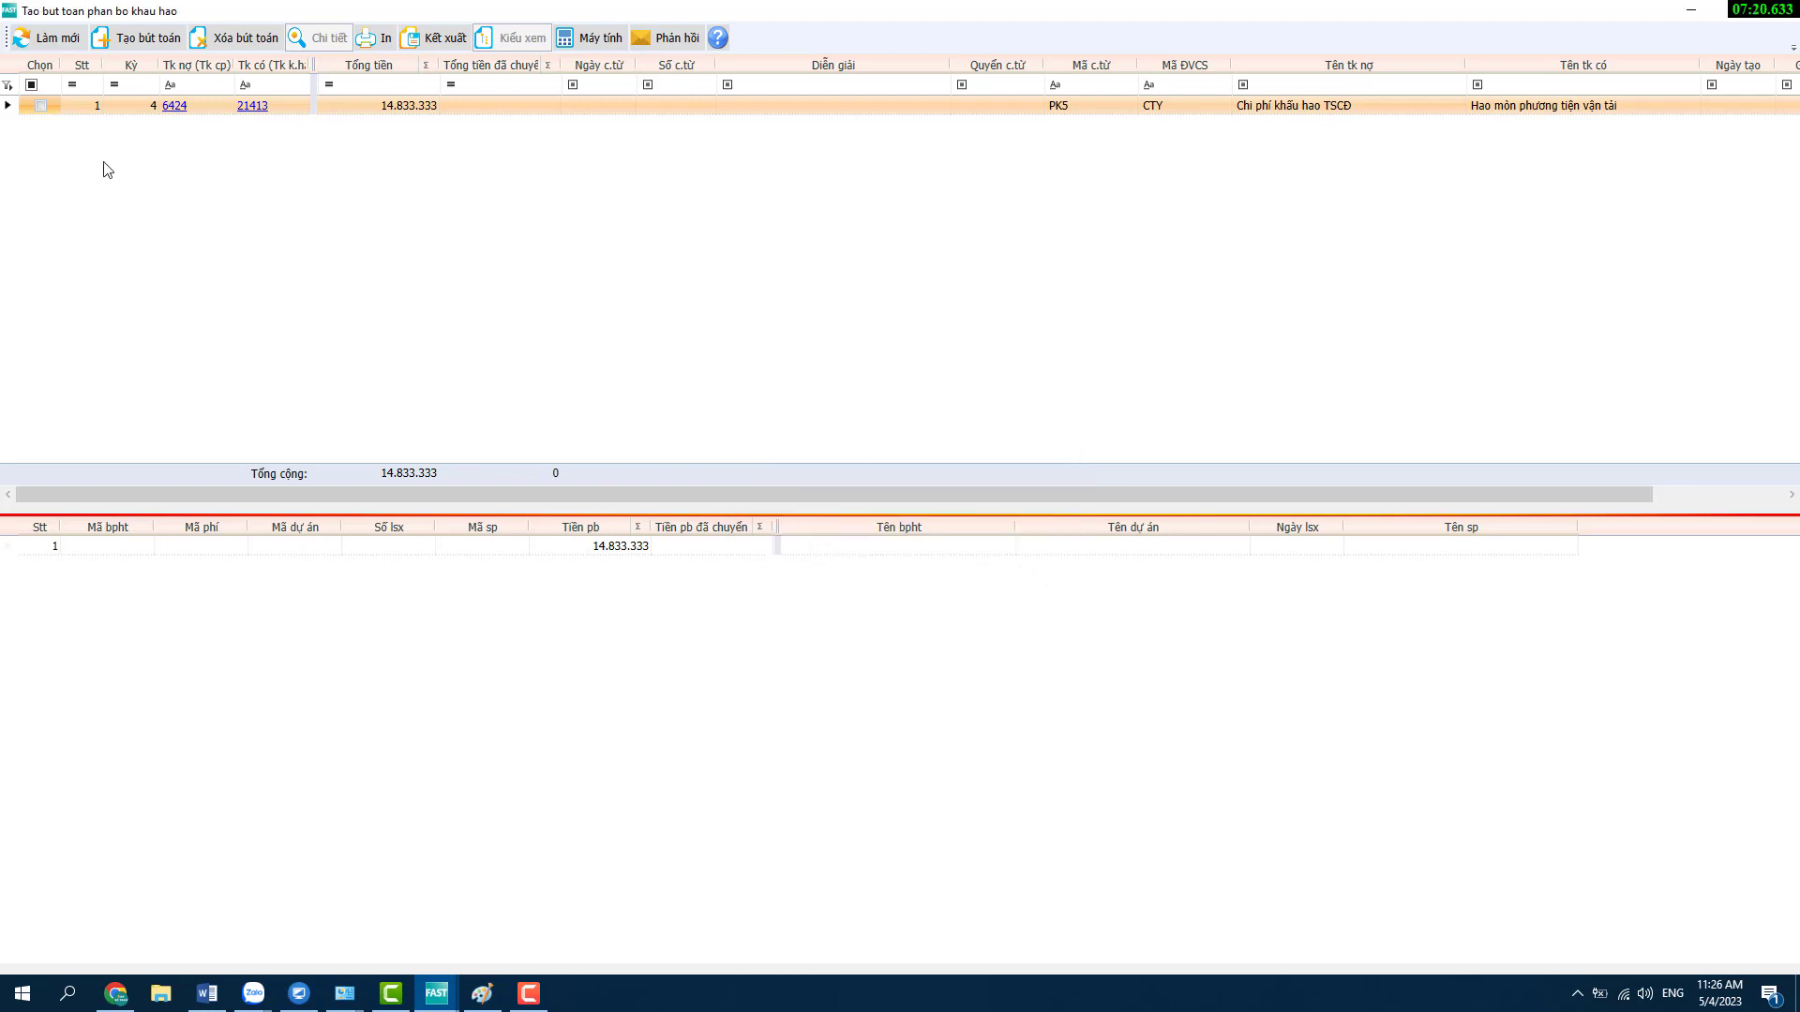
- Create the allocation entry for the marked period 4 row with the description "Phân bổ khấu hao TSCD của tháng 4-2023"
left_click(42, 106)
left_click(145, 41)
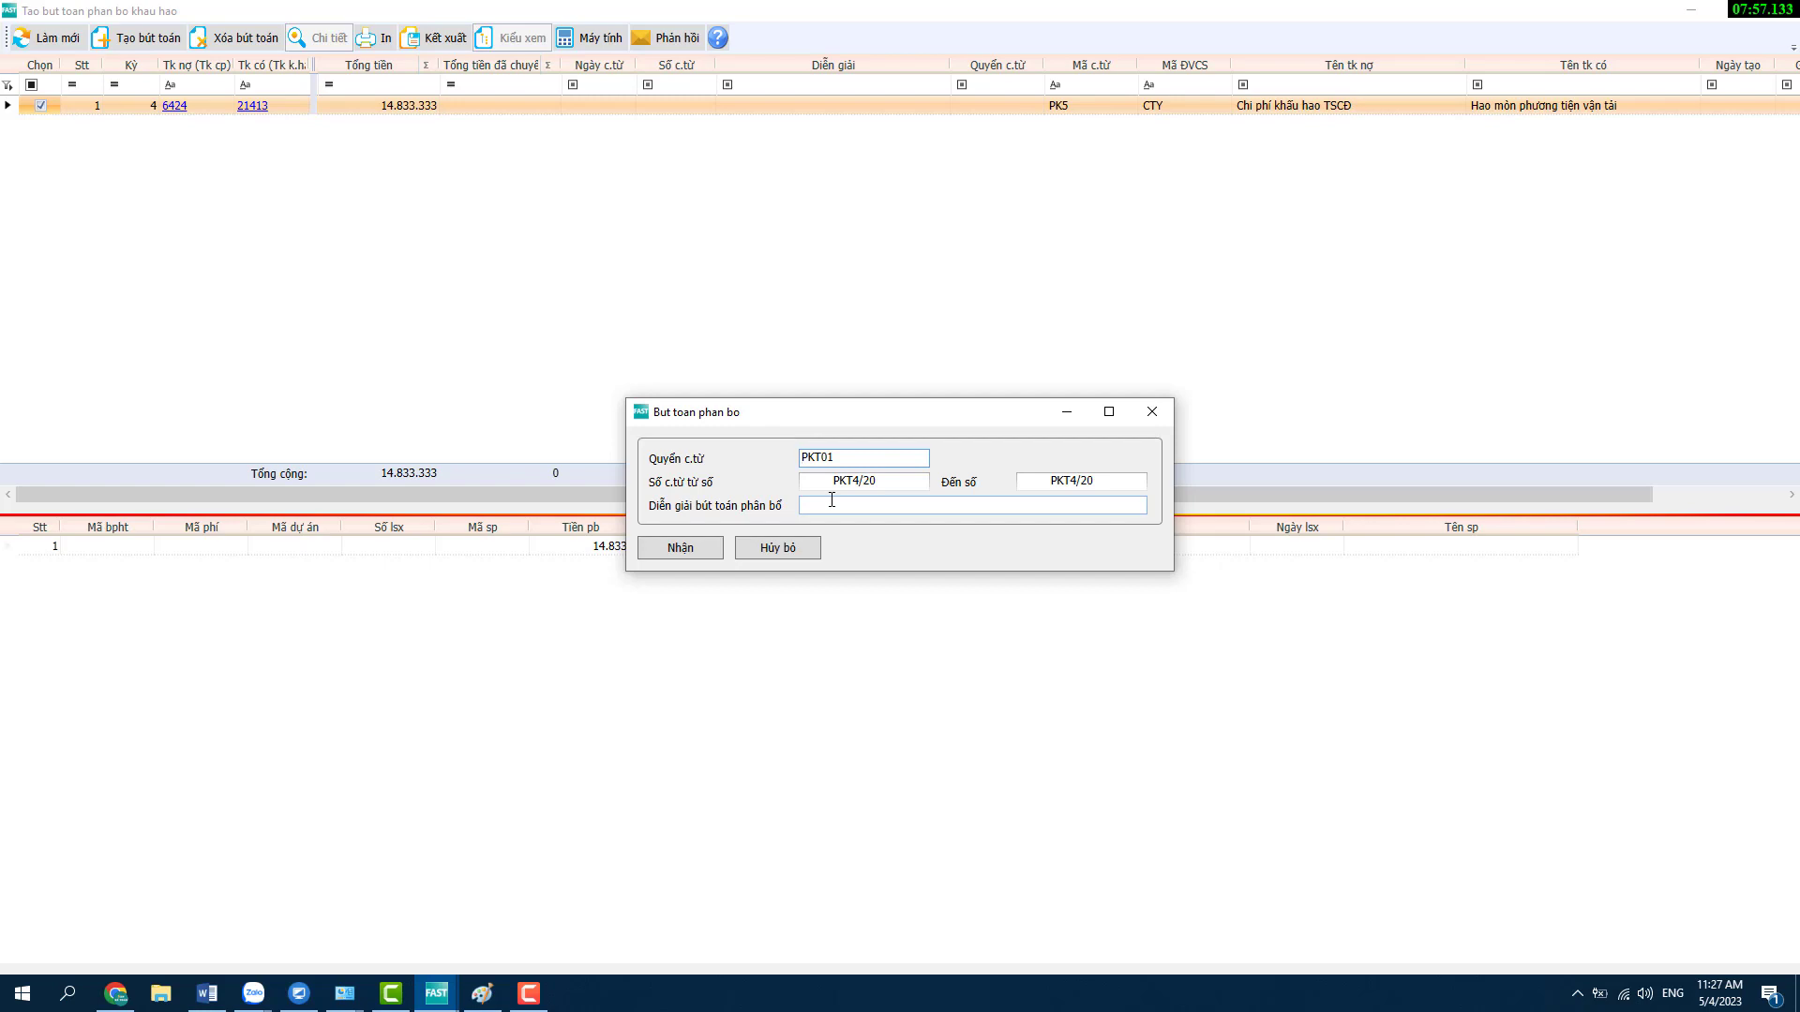
left_click(832, 502)
type("Phân bo")
type("khấu hao ")
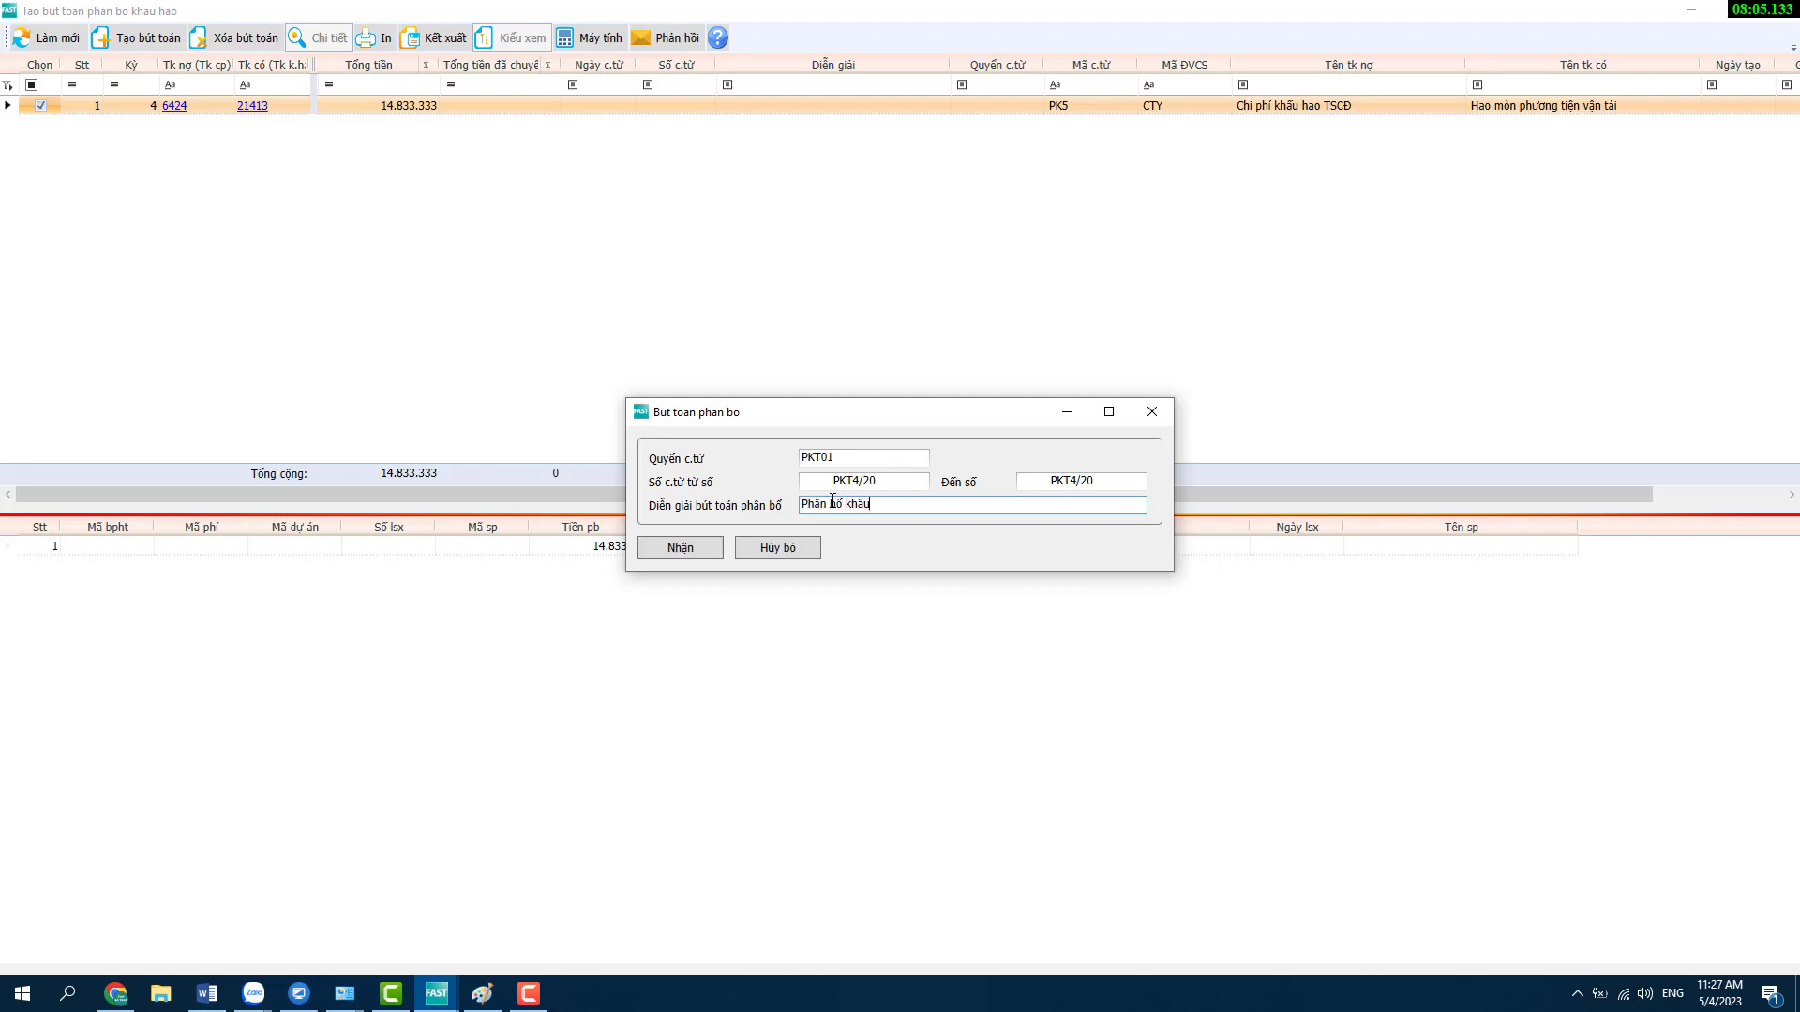
type("TSCD cu")
type("ar thangs")
type(" 4-2023")
left_click(1093, 480)
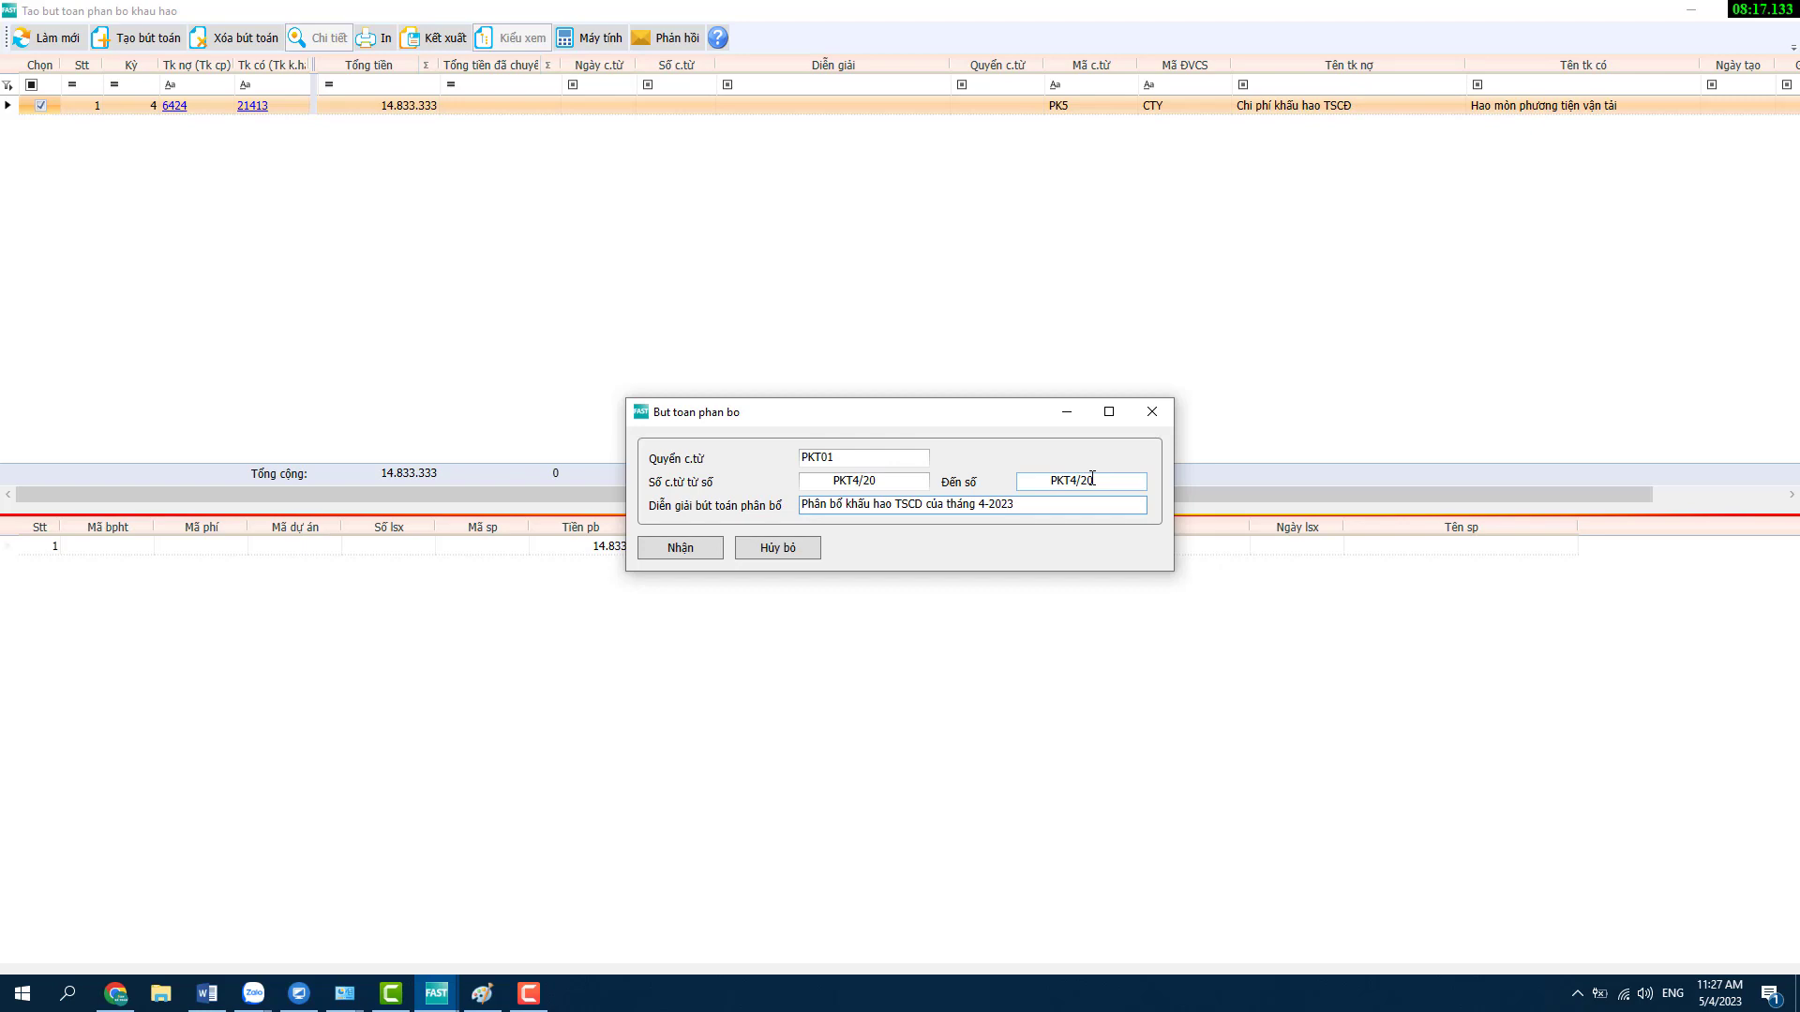
key("Tab")
left_click(681, 547)
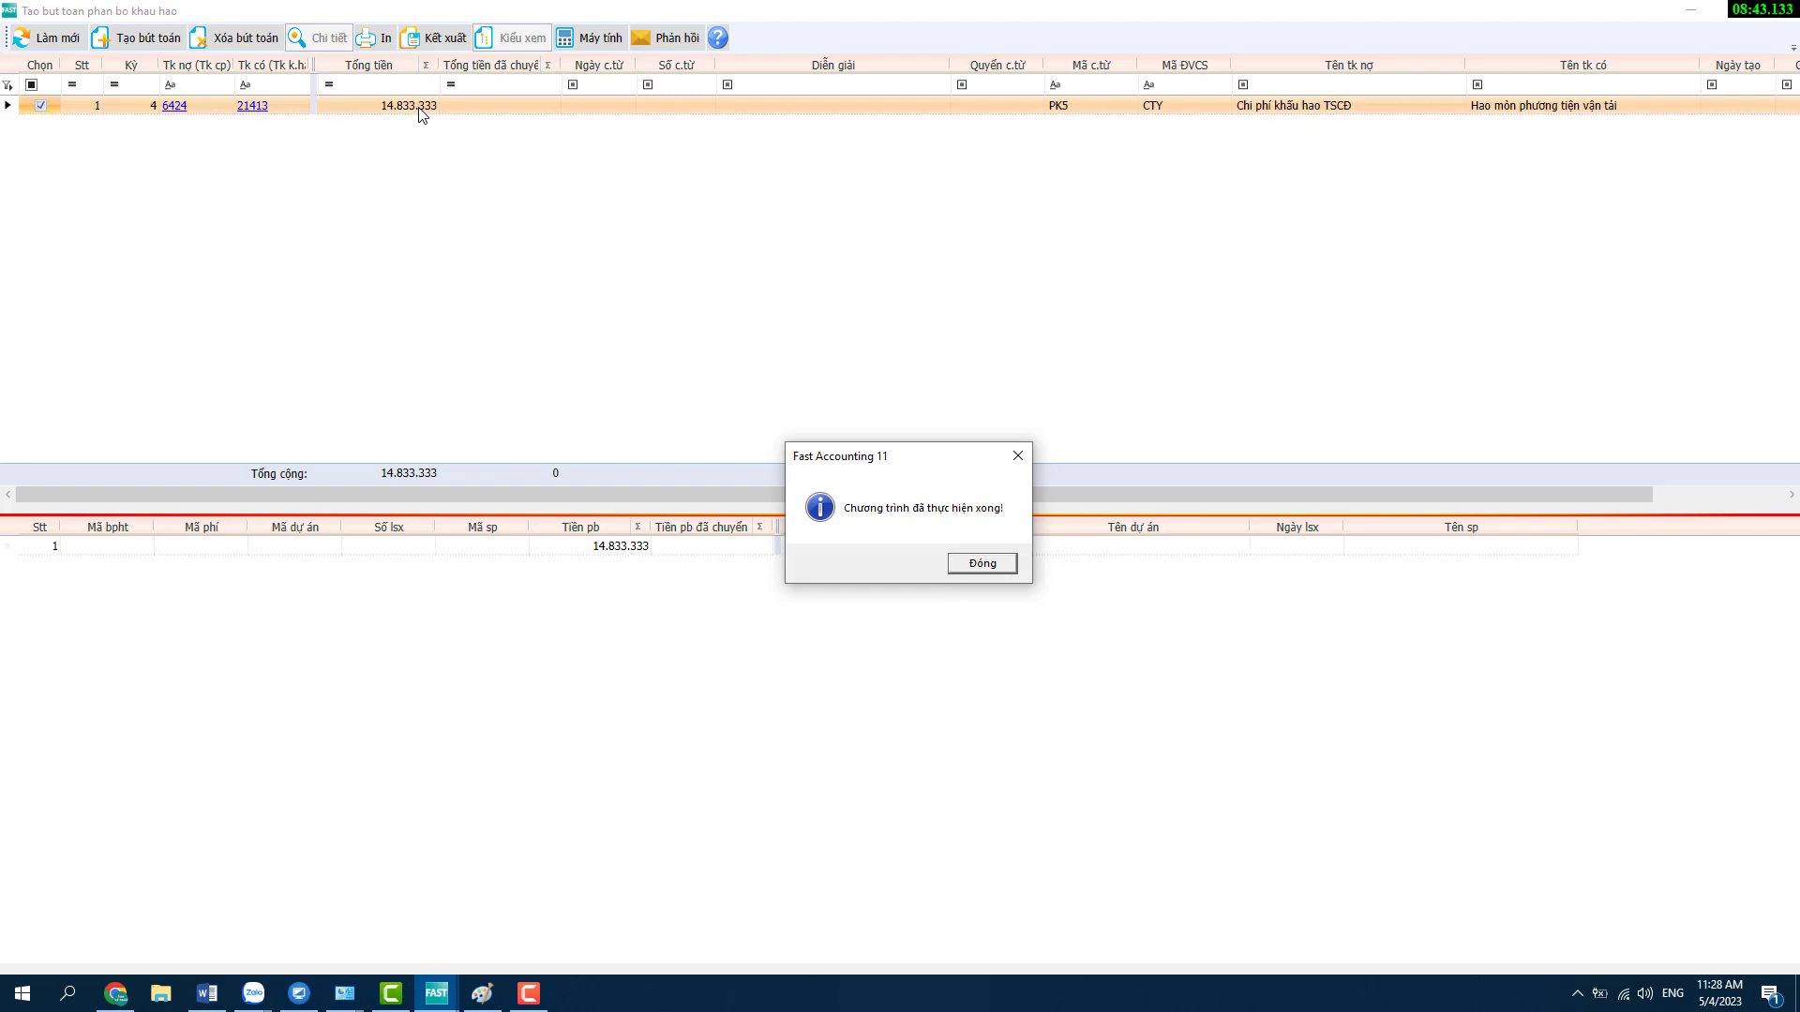
left_click(982, 565)
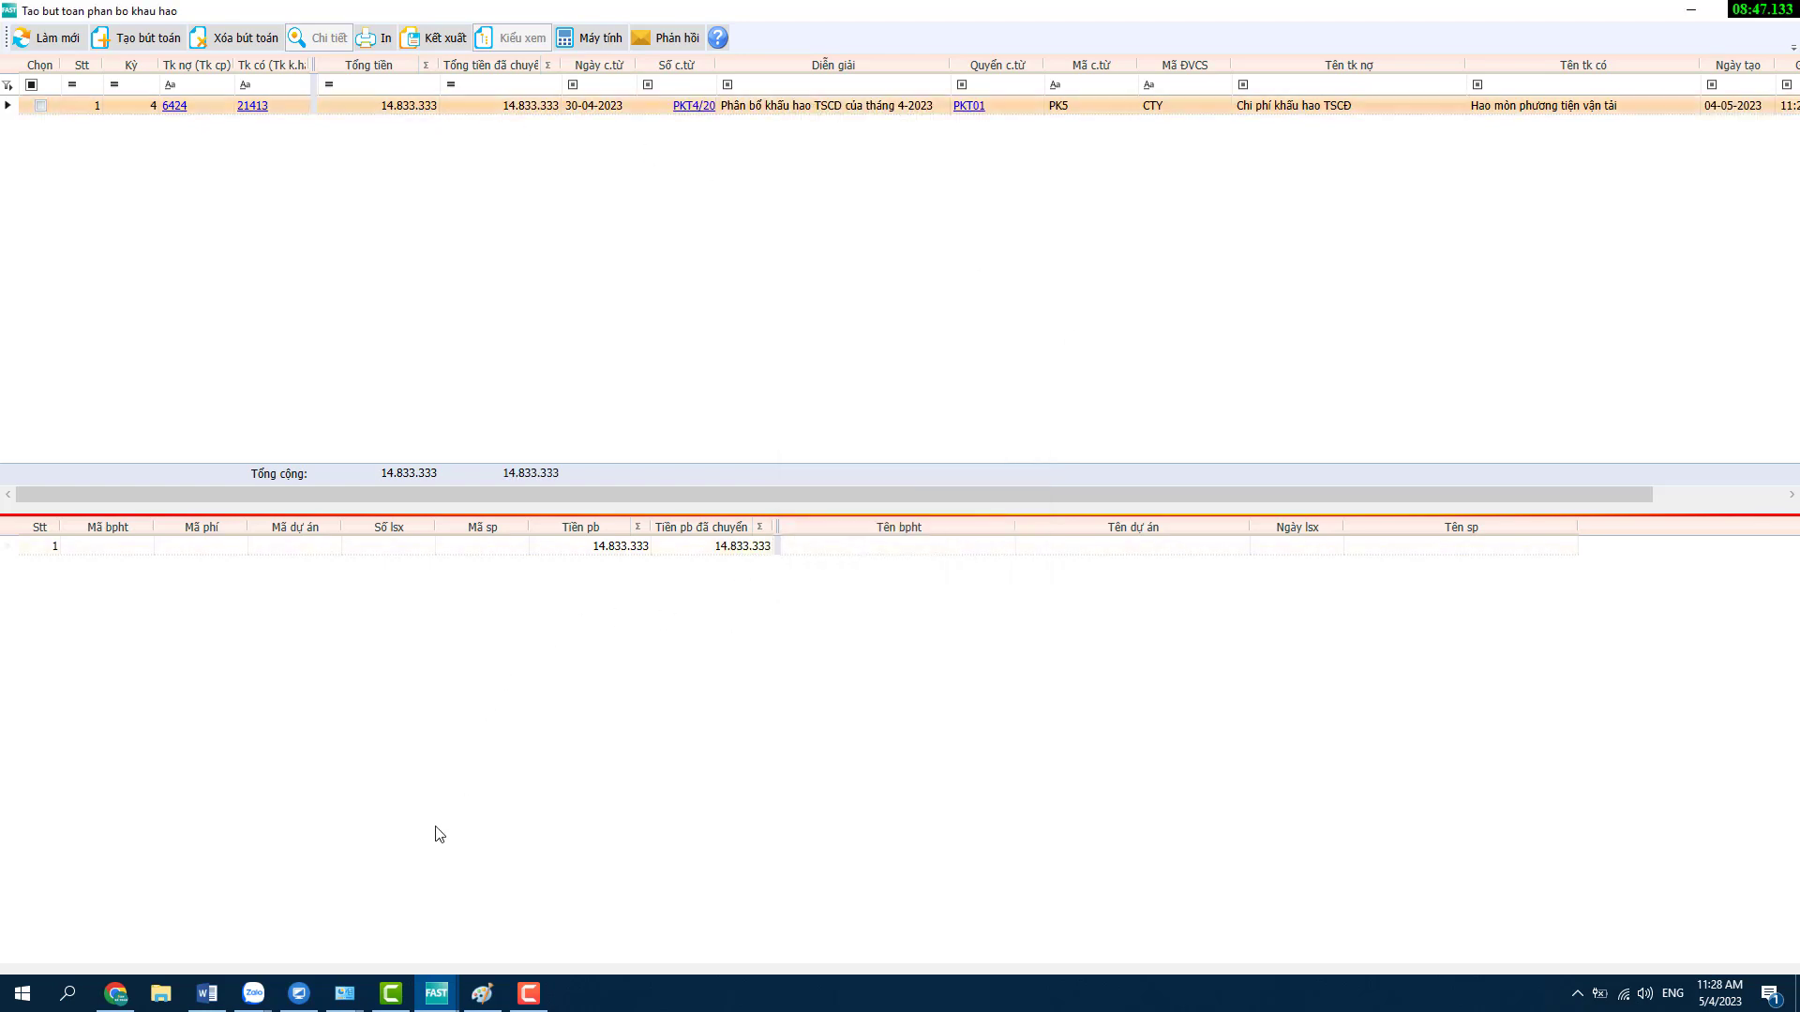
- Return to the main window and open the Sổ chi tiết tài khoản (Mẫu S38-DN, S19-DNN) report from the Tổng hợp module
mouse_move(445, 999)
left_click(278, 879)
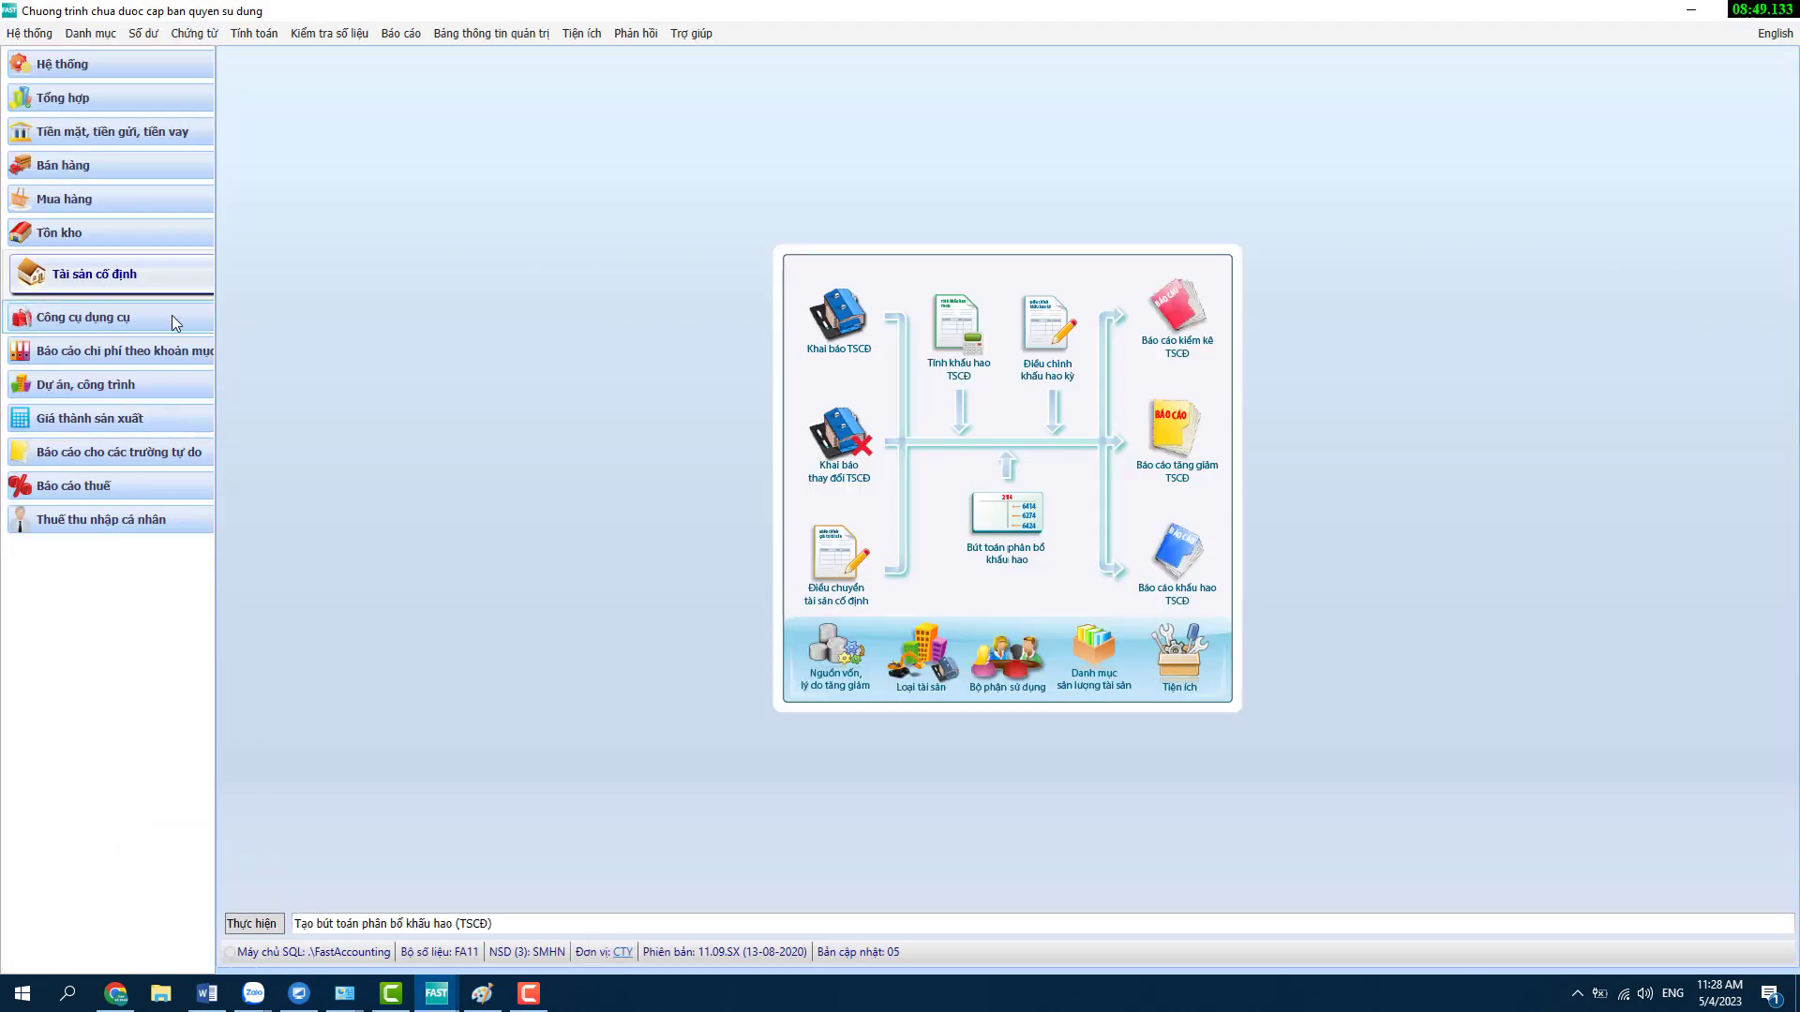
left_click(129, 96)
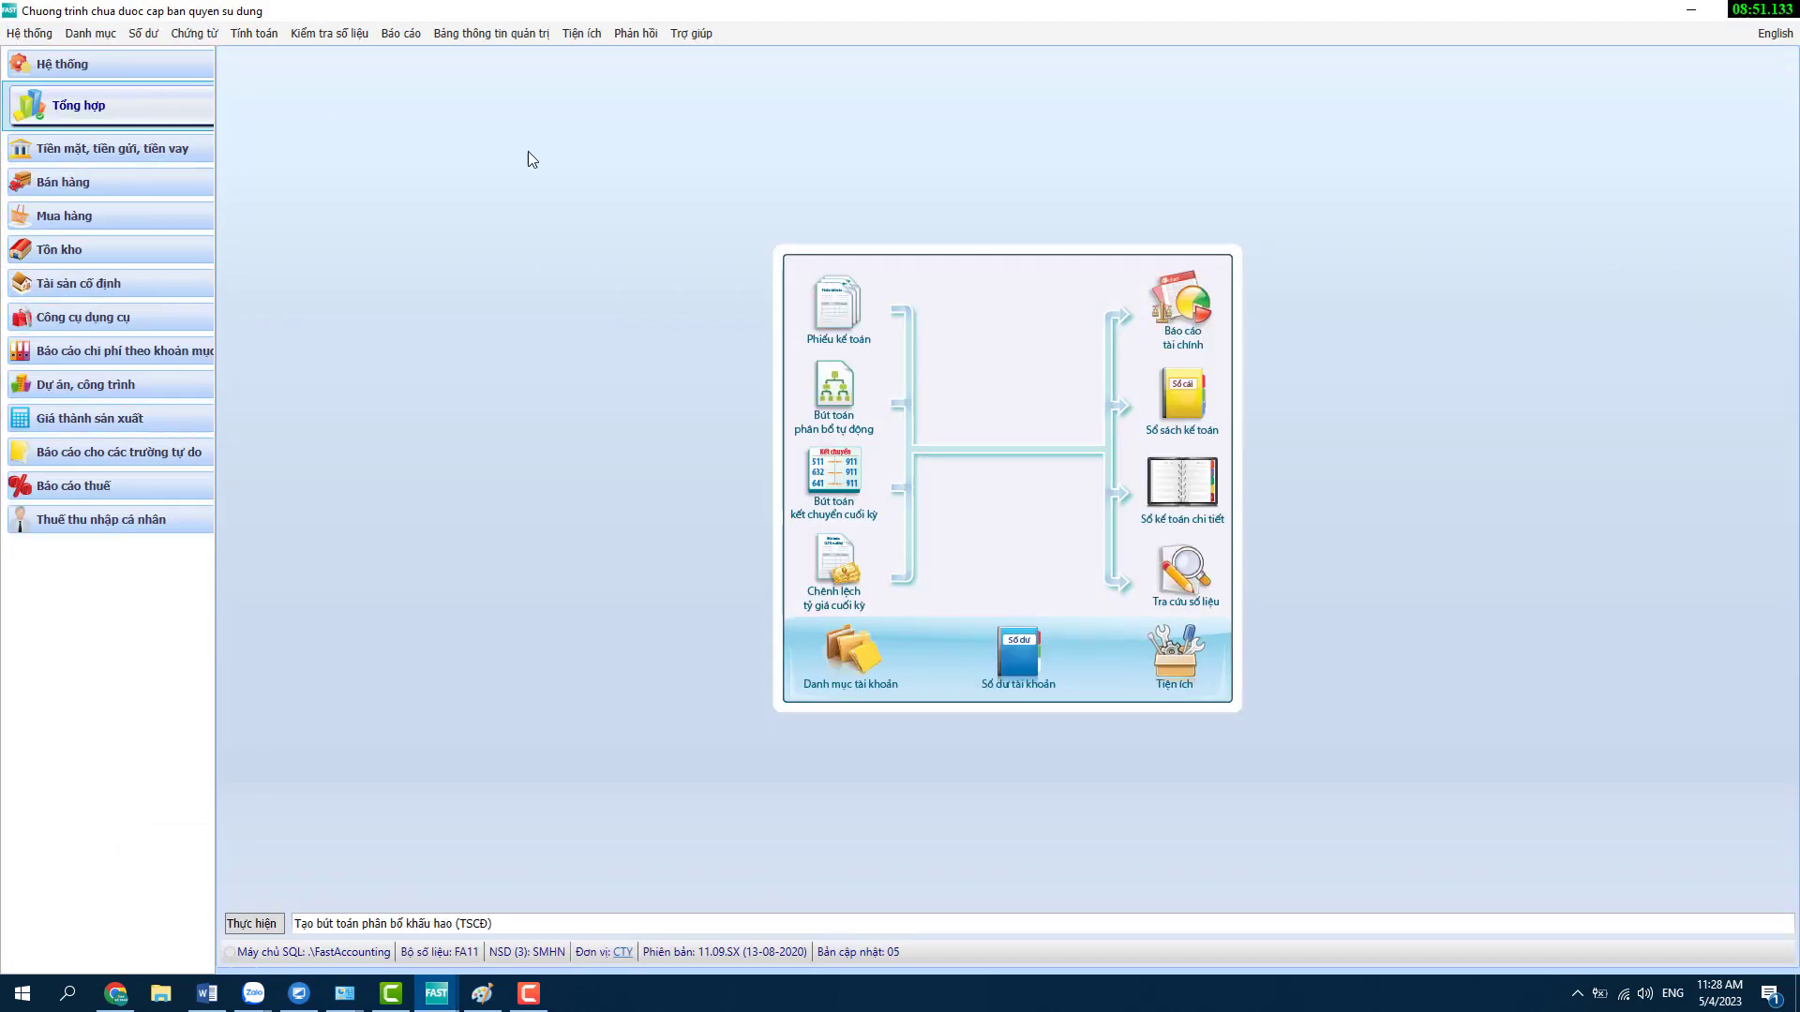
left_click(1183, 486)
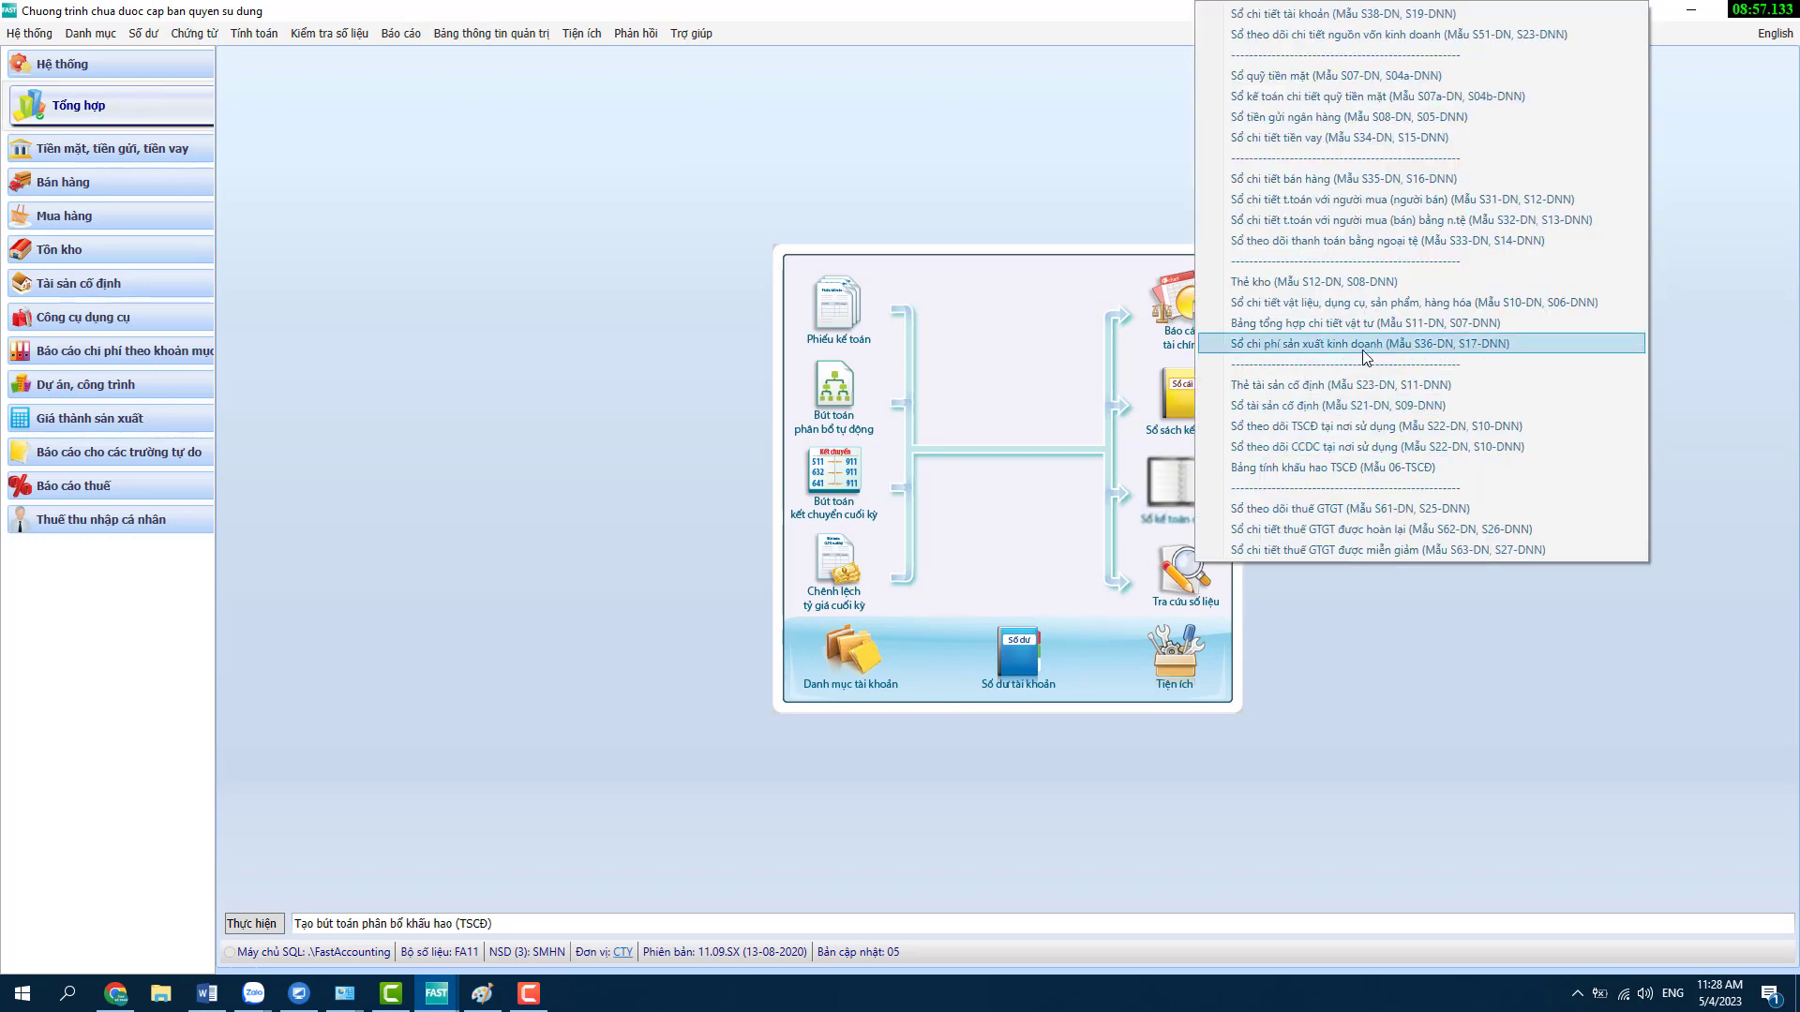
left_click(1302, 14)
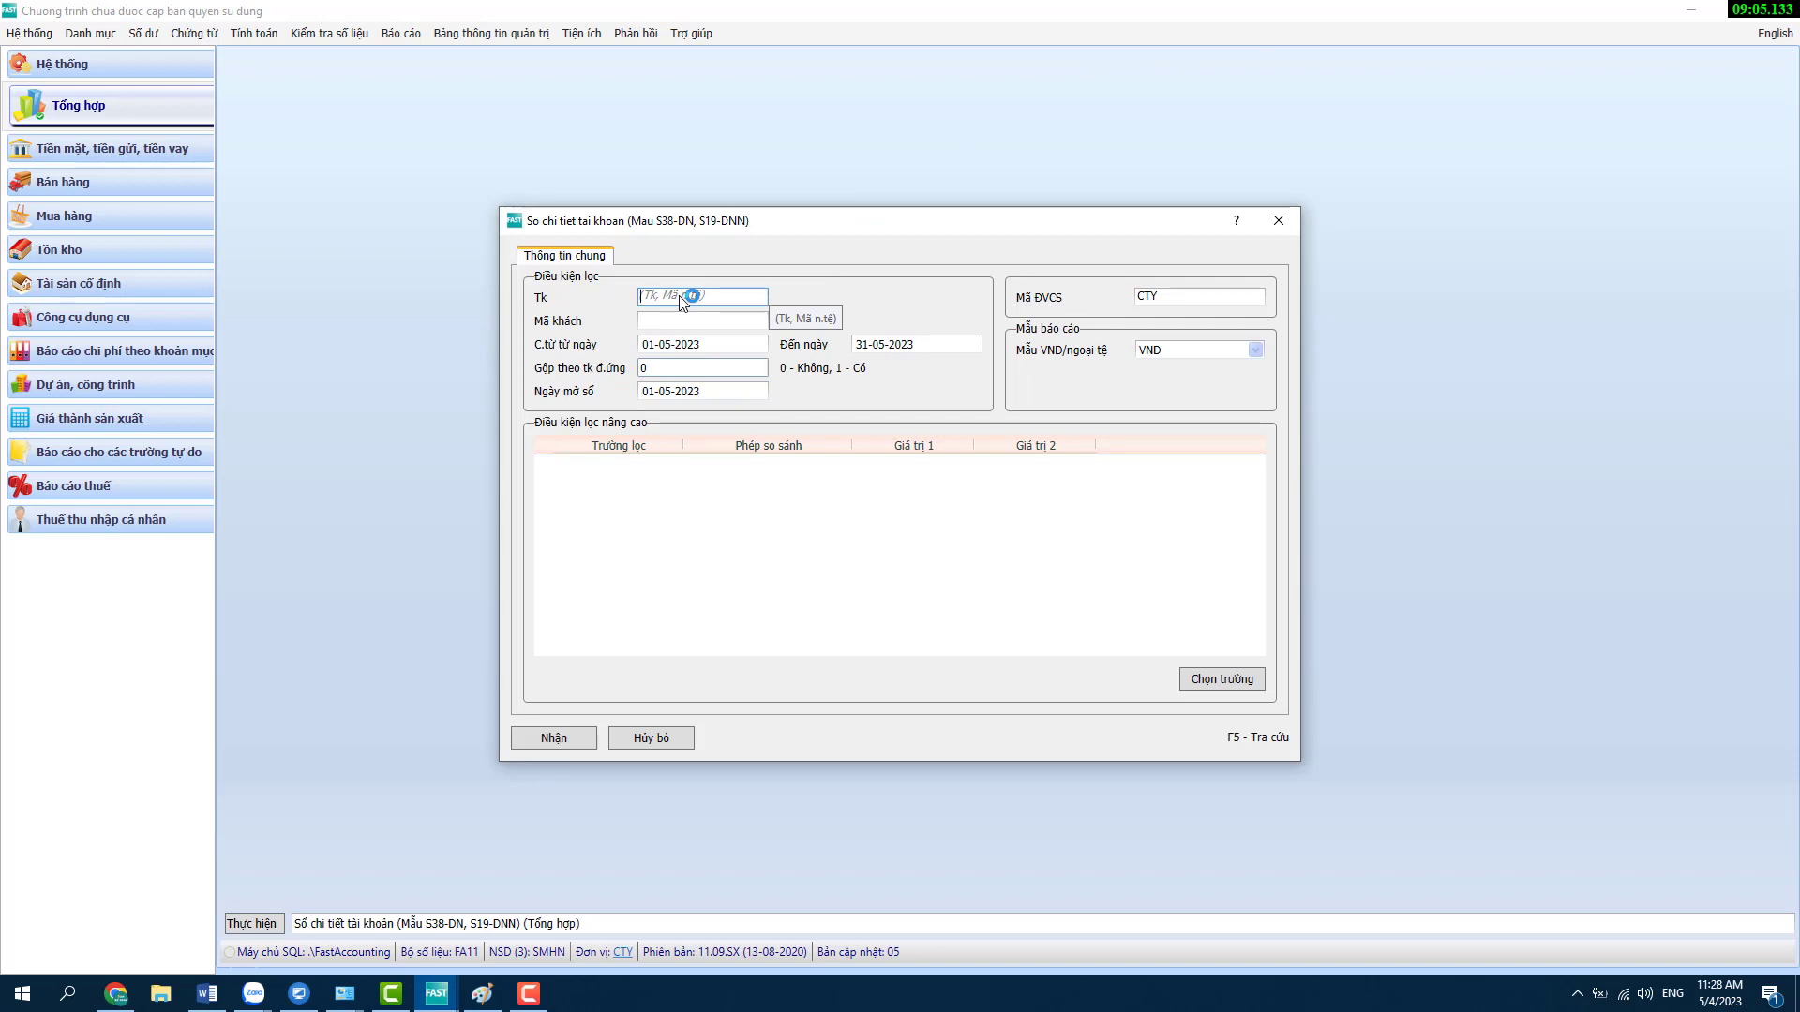
- Run the account detail ledger for account 642 with the start date 01-04-2023
type("642")
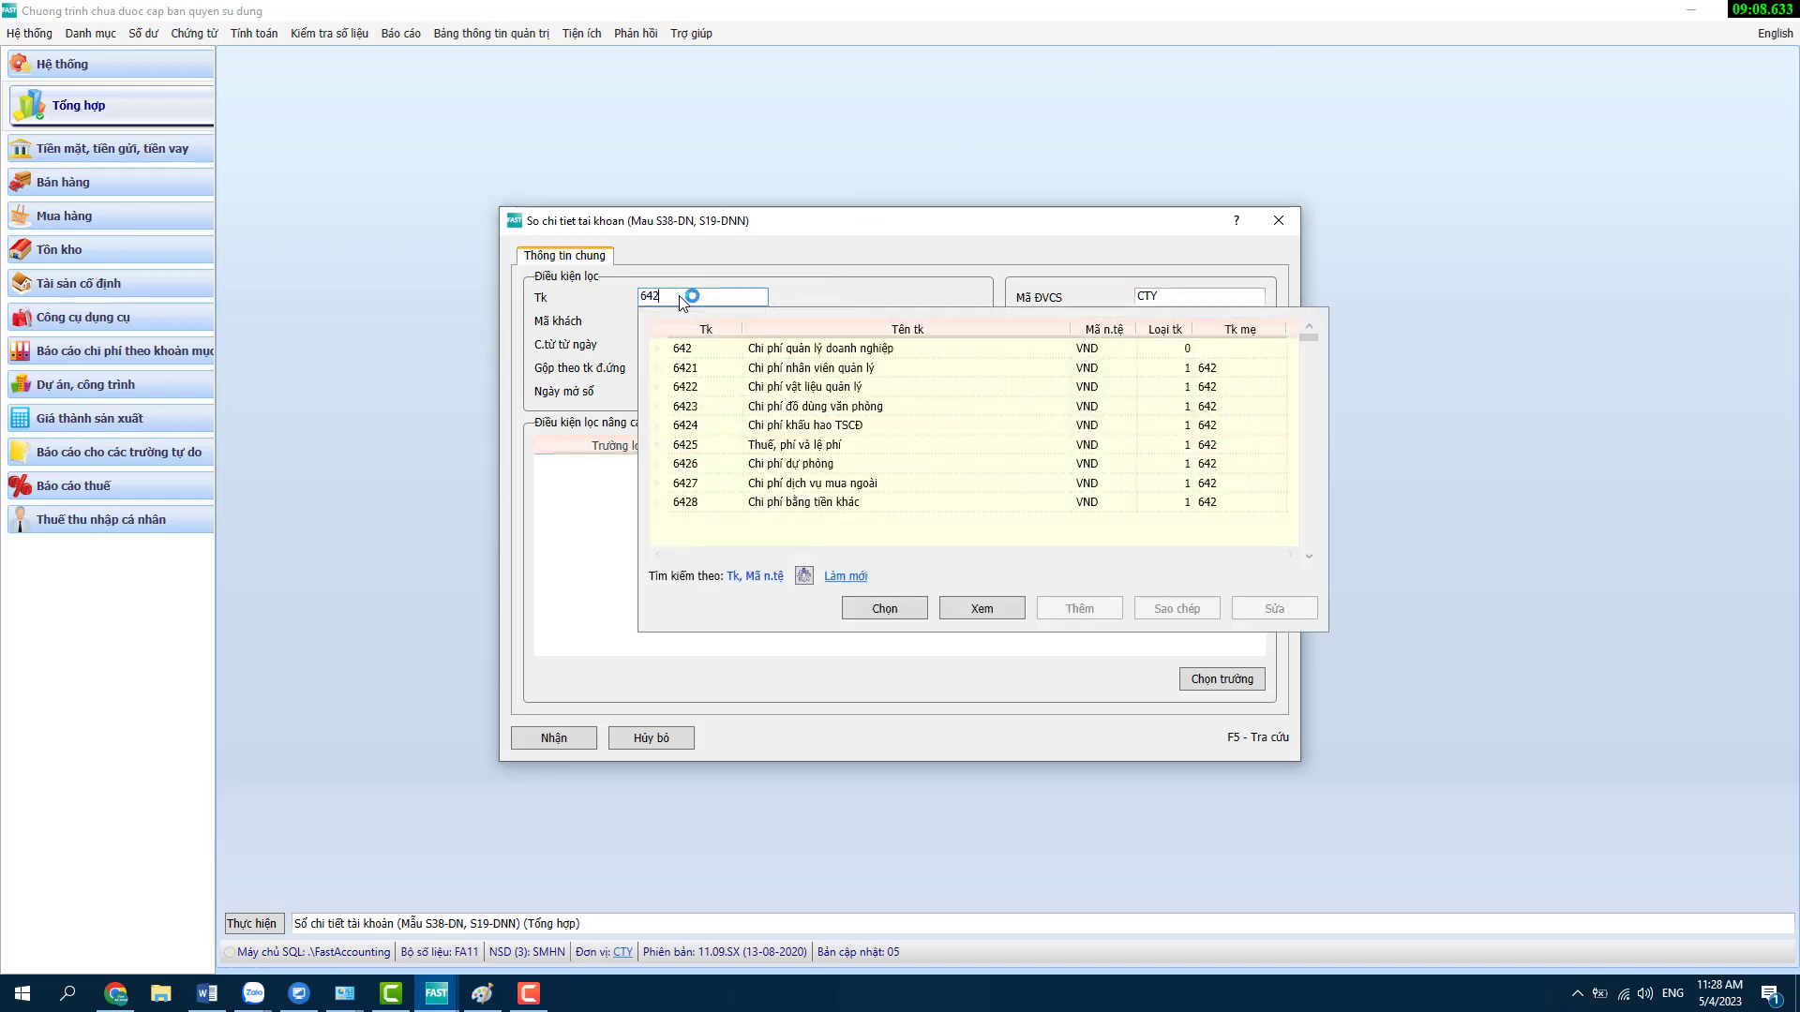
key("Return")
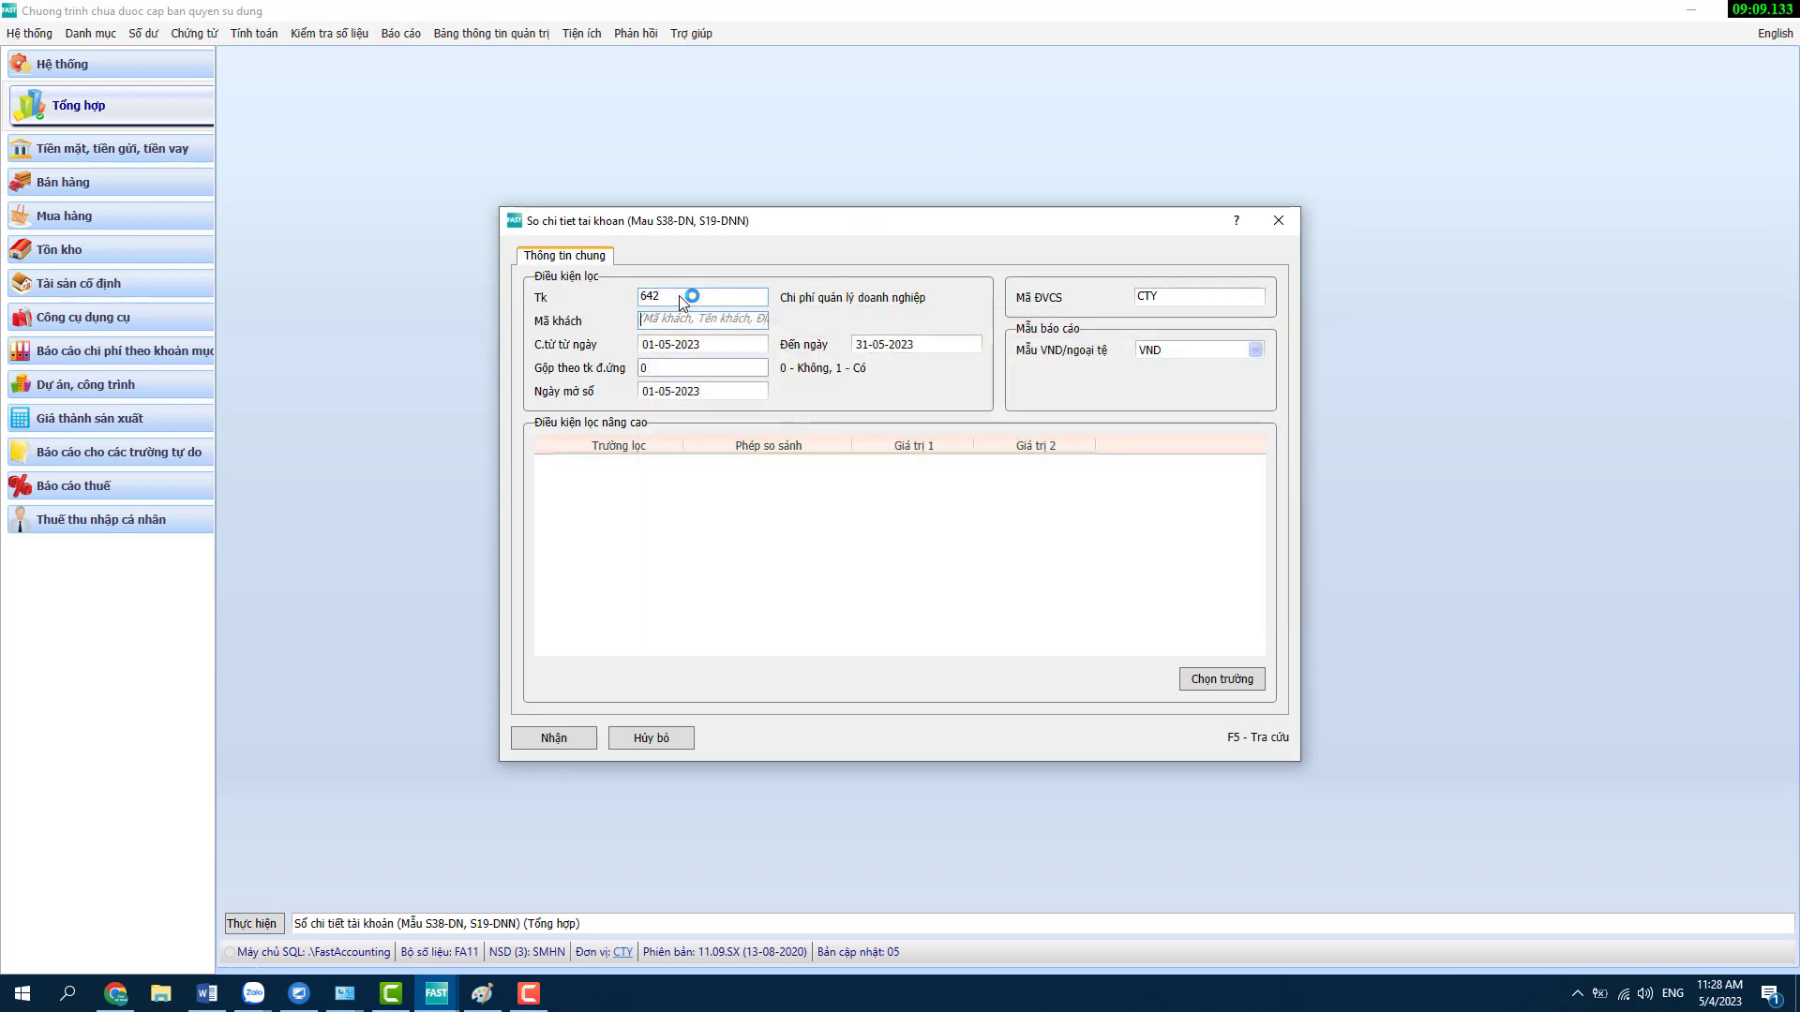
key("Return")
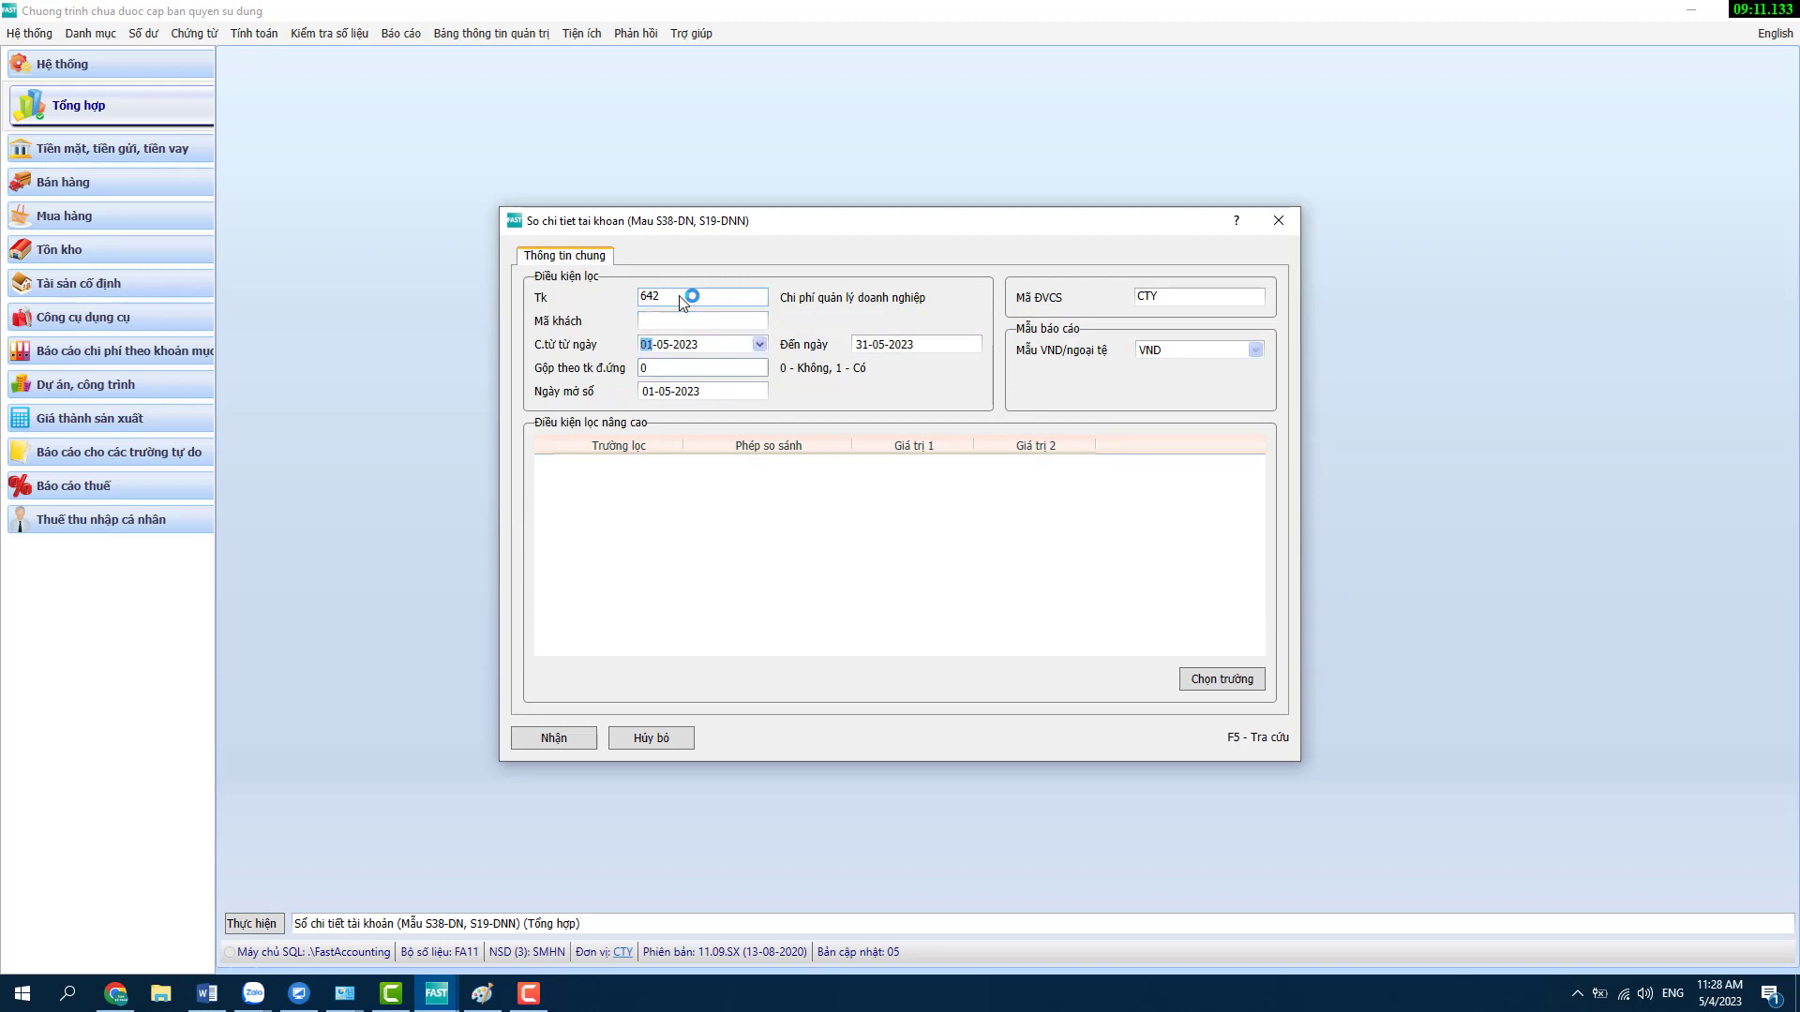
type("0104")
key("Return")
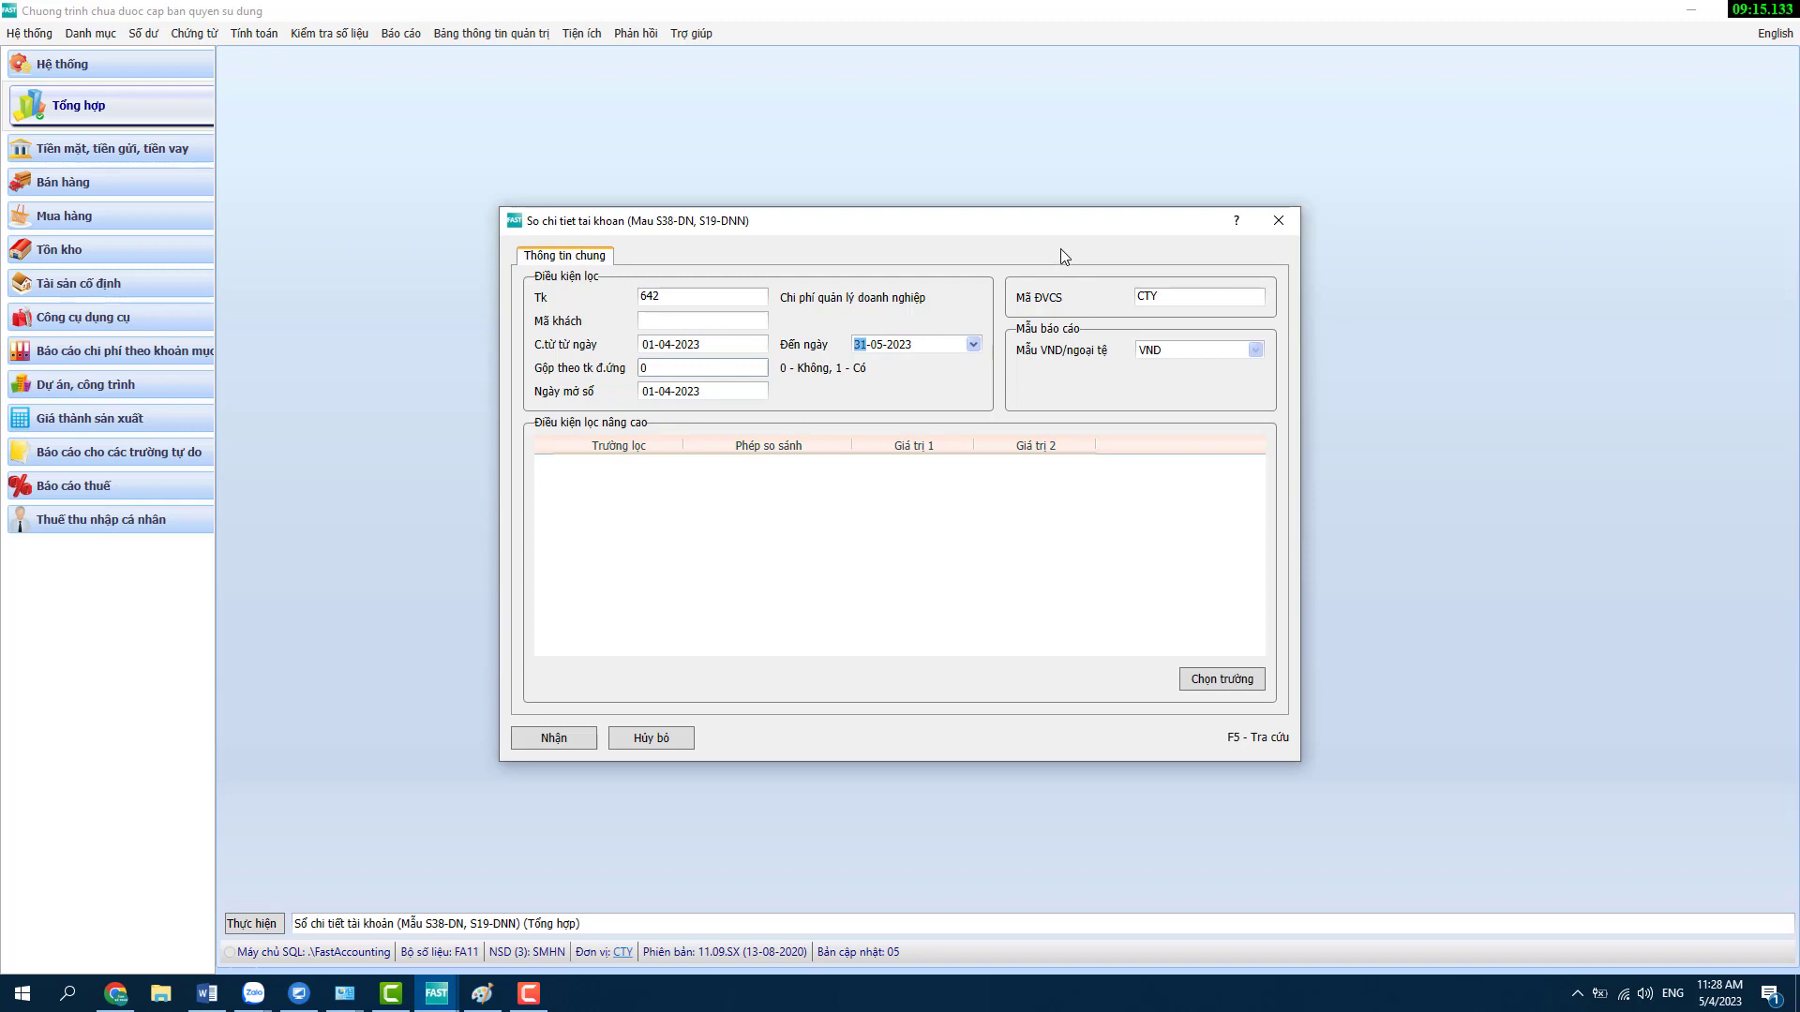
left_click(538, 731)
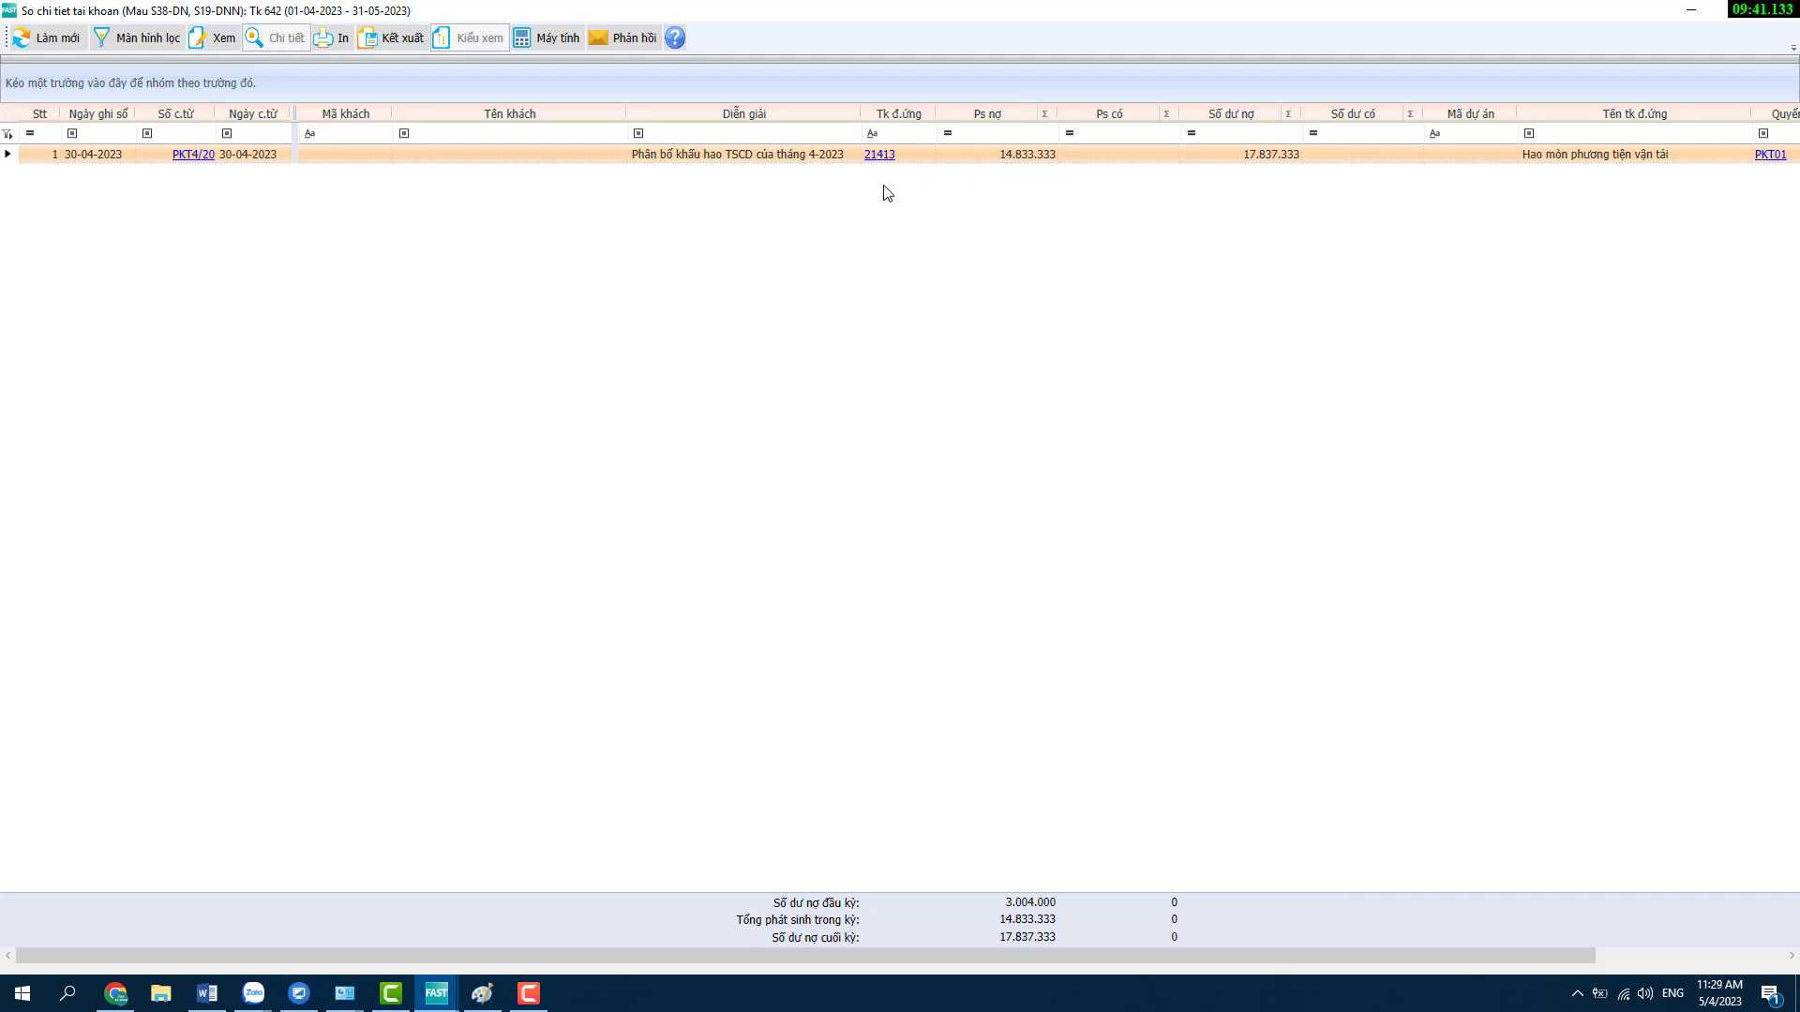
- Return to the Tạo bút toán phân bổ khấu hao window, mark the period 4 row and delete its entry
mouse_move(443, 991)
left_click(544, 900)
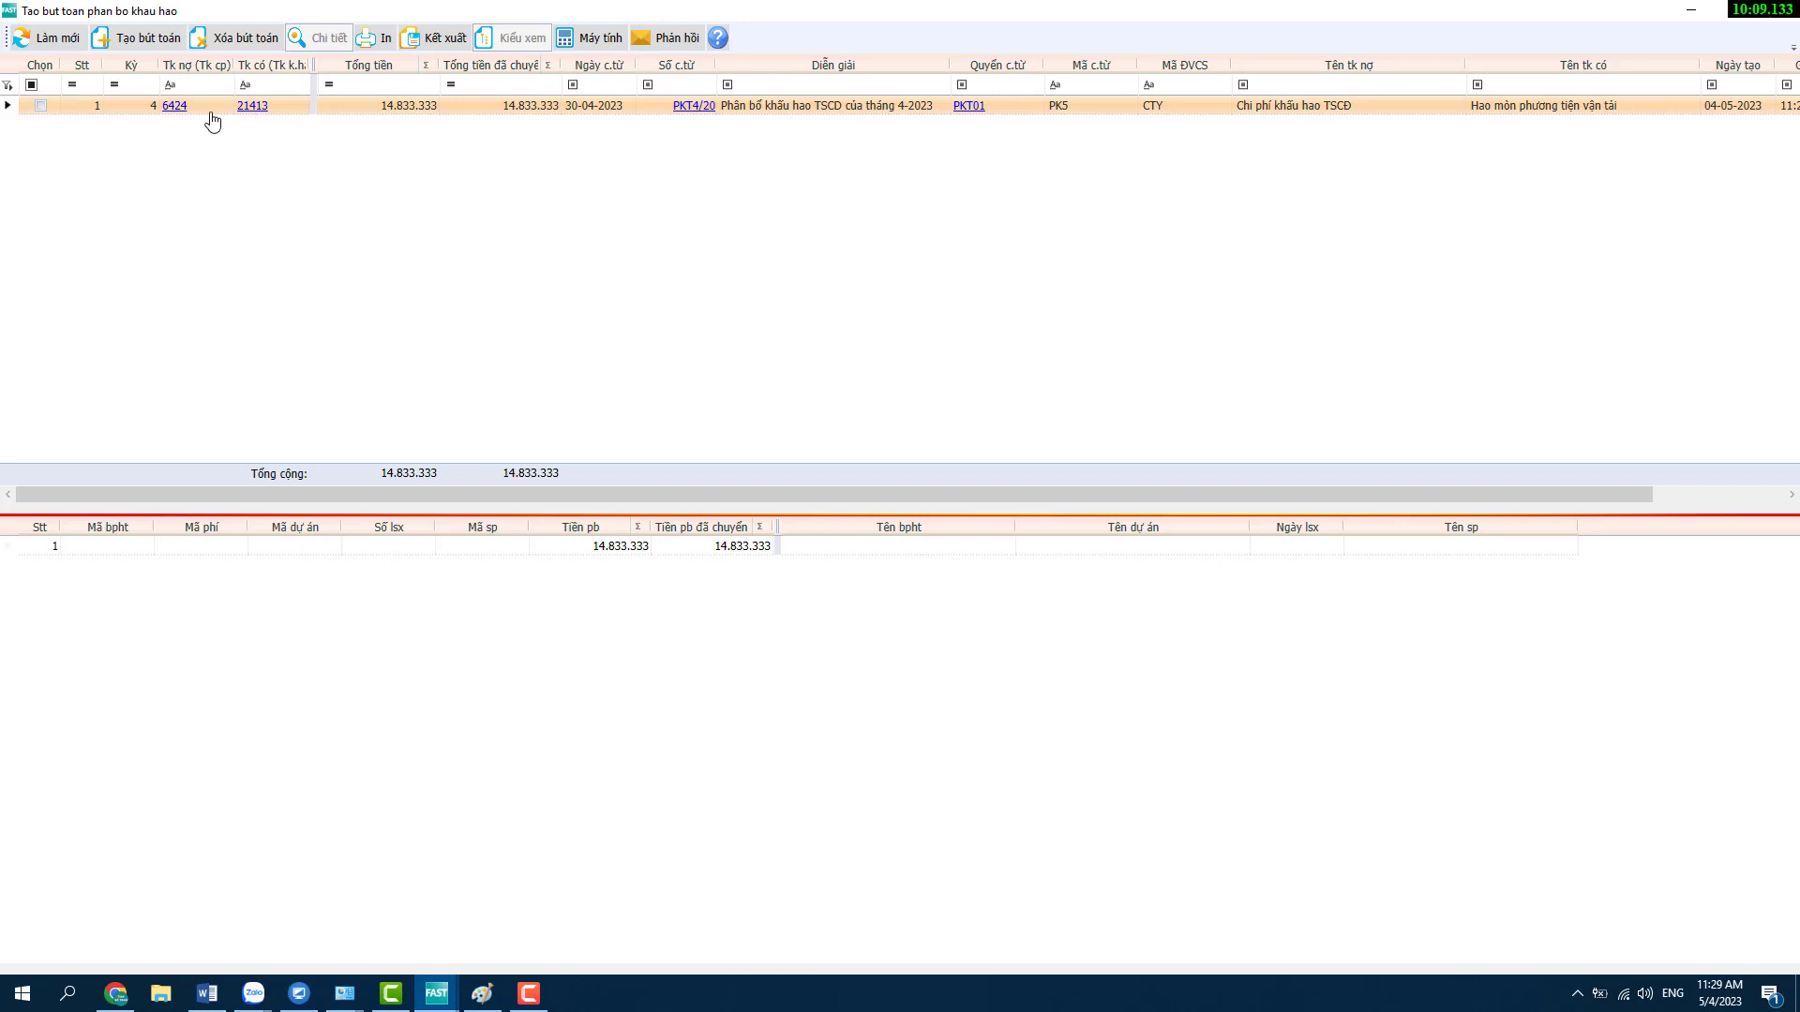
left_click(40, 106)
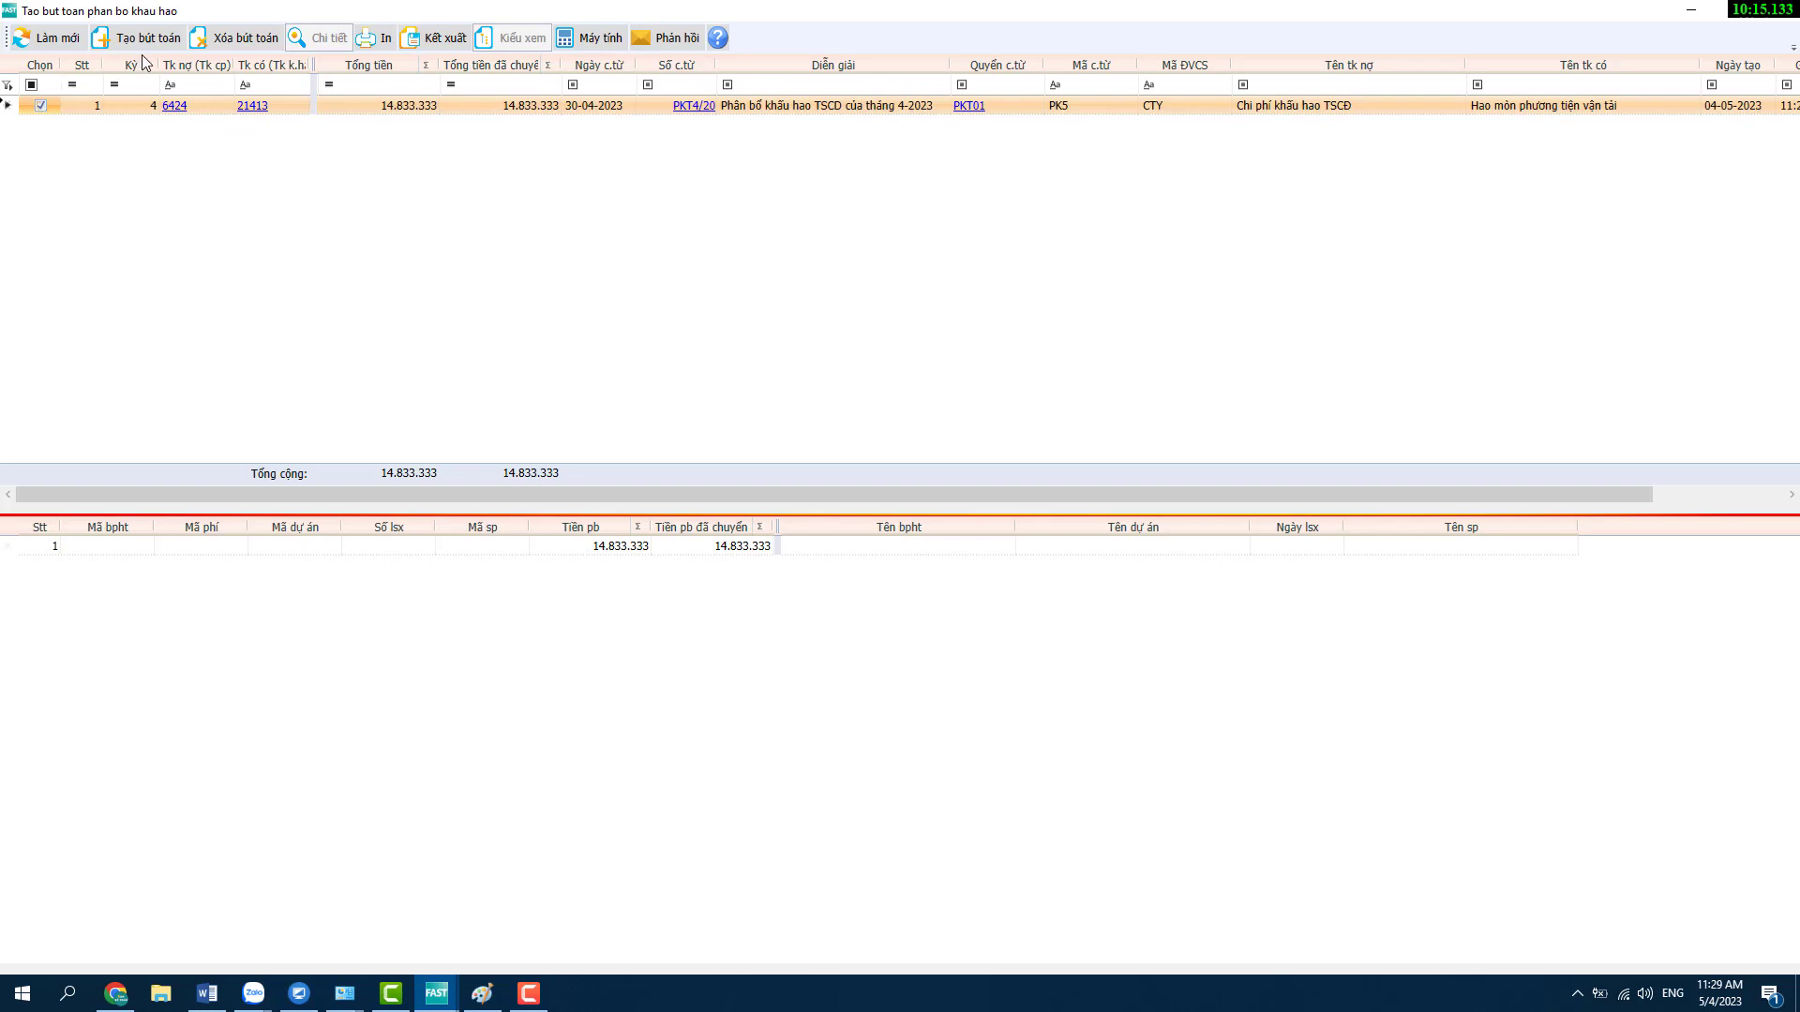
left_click(245, 40)
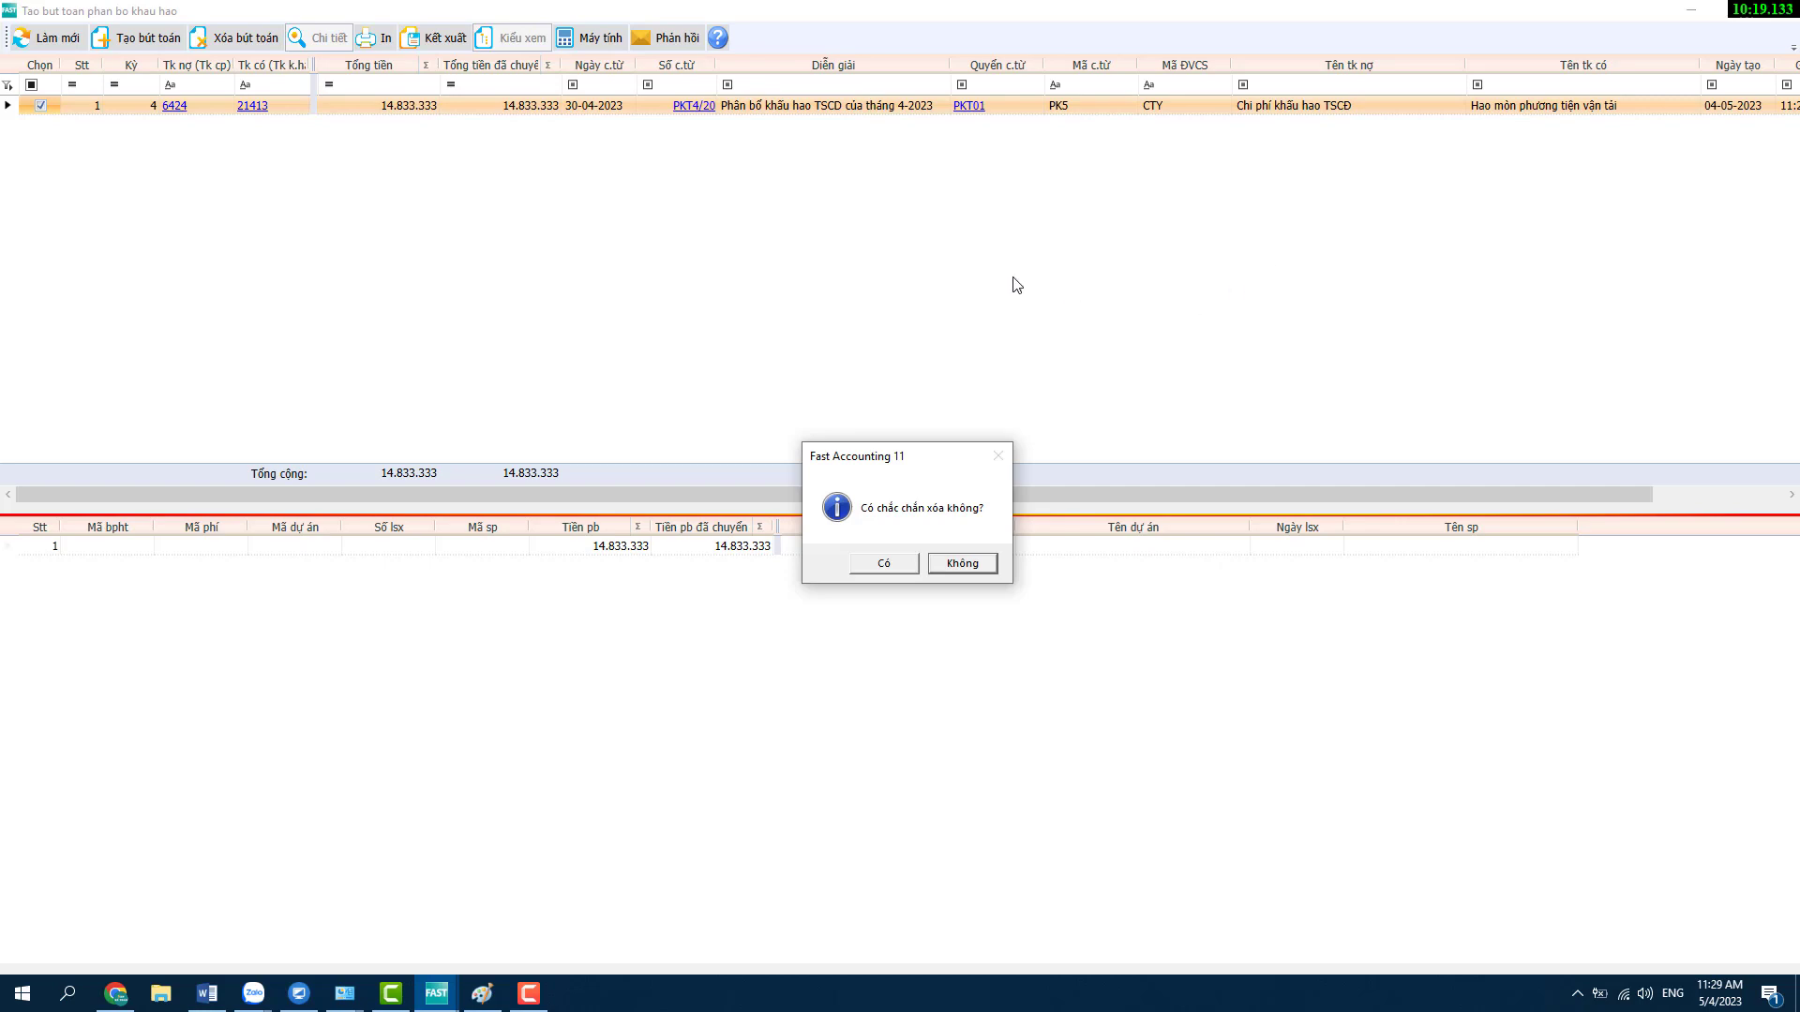
left_click(902, 566)
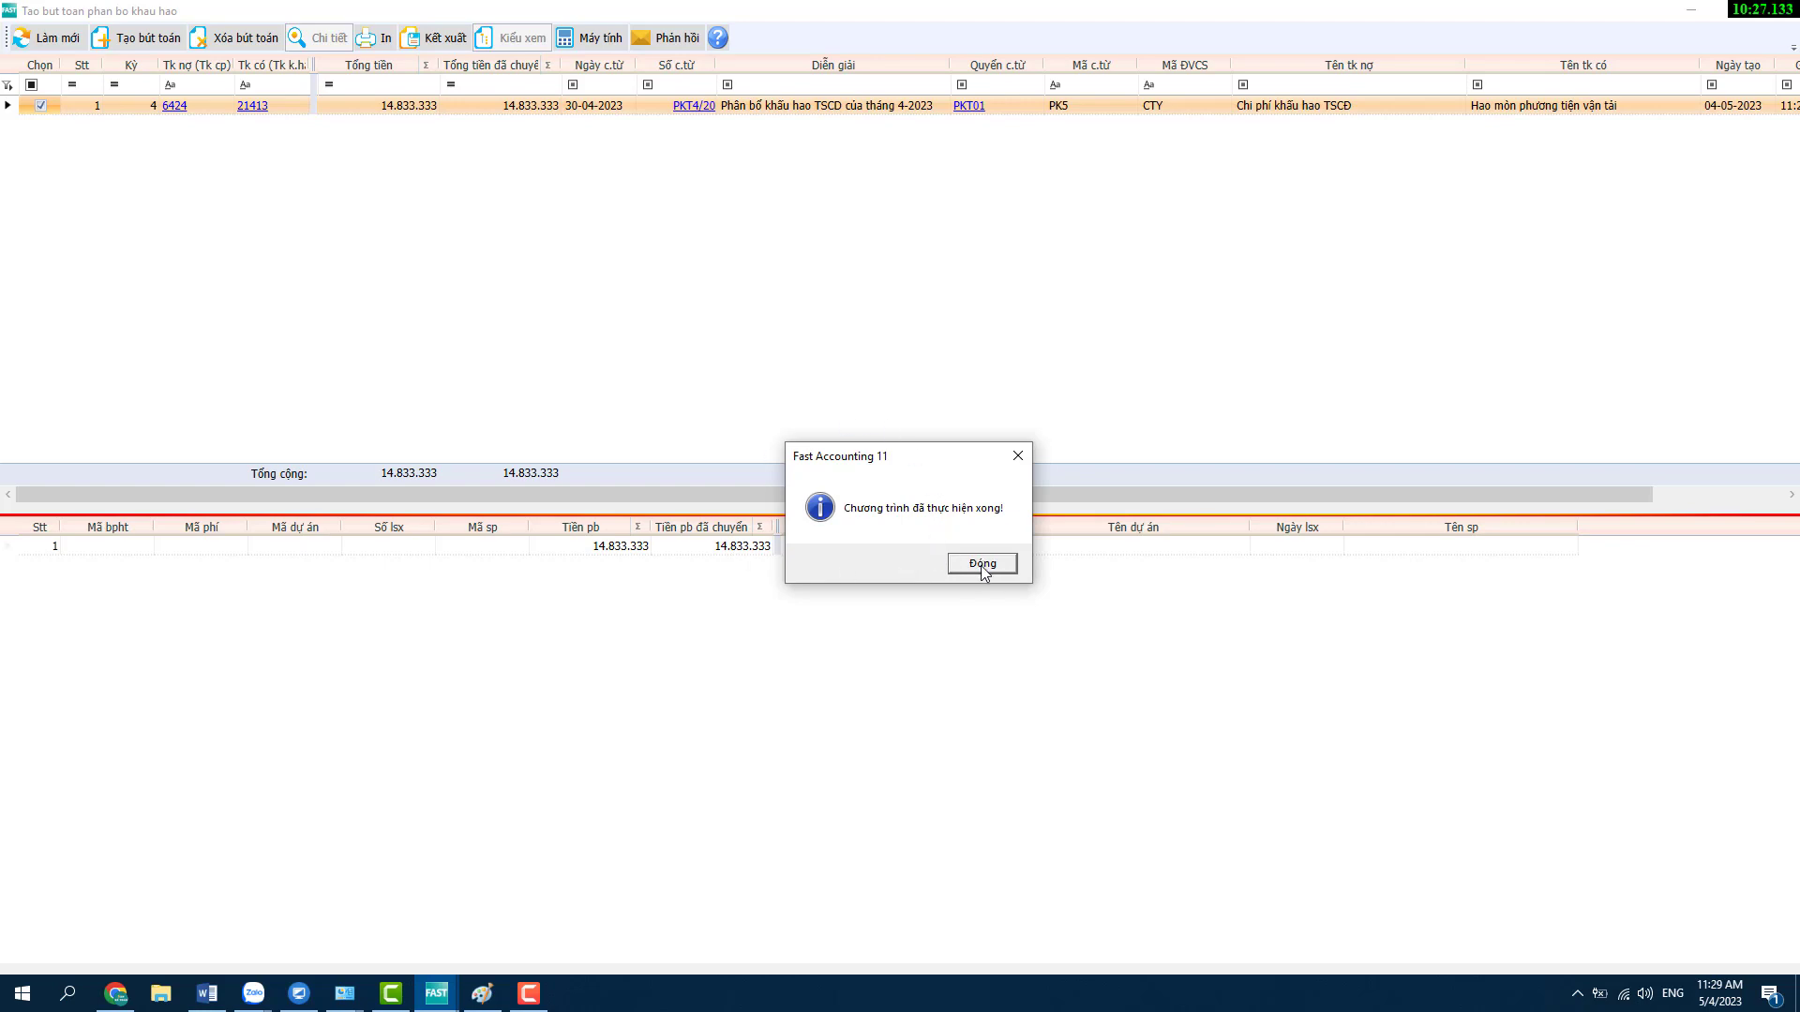
left_click(982, 565)
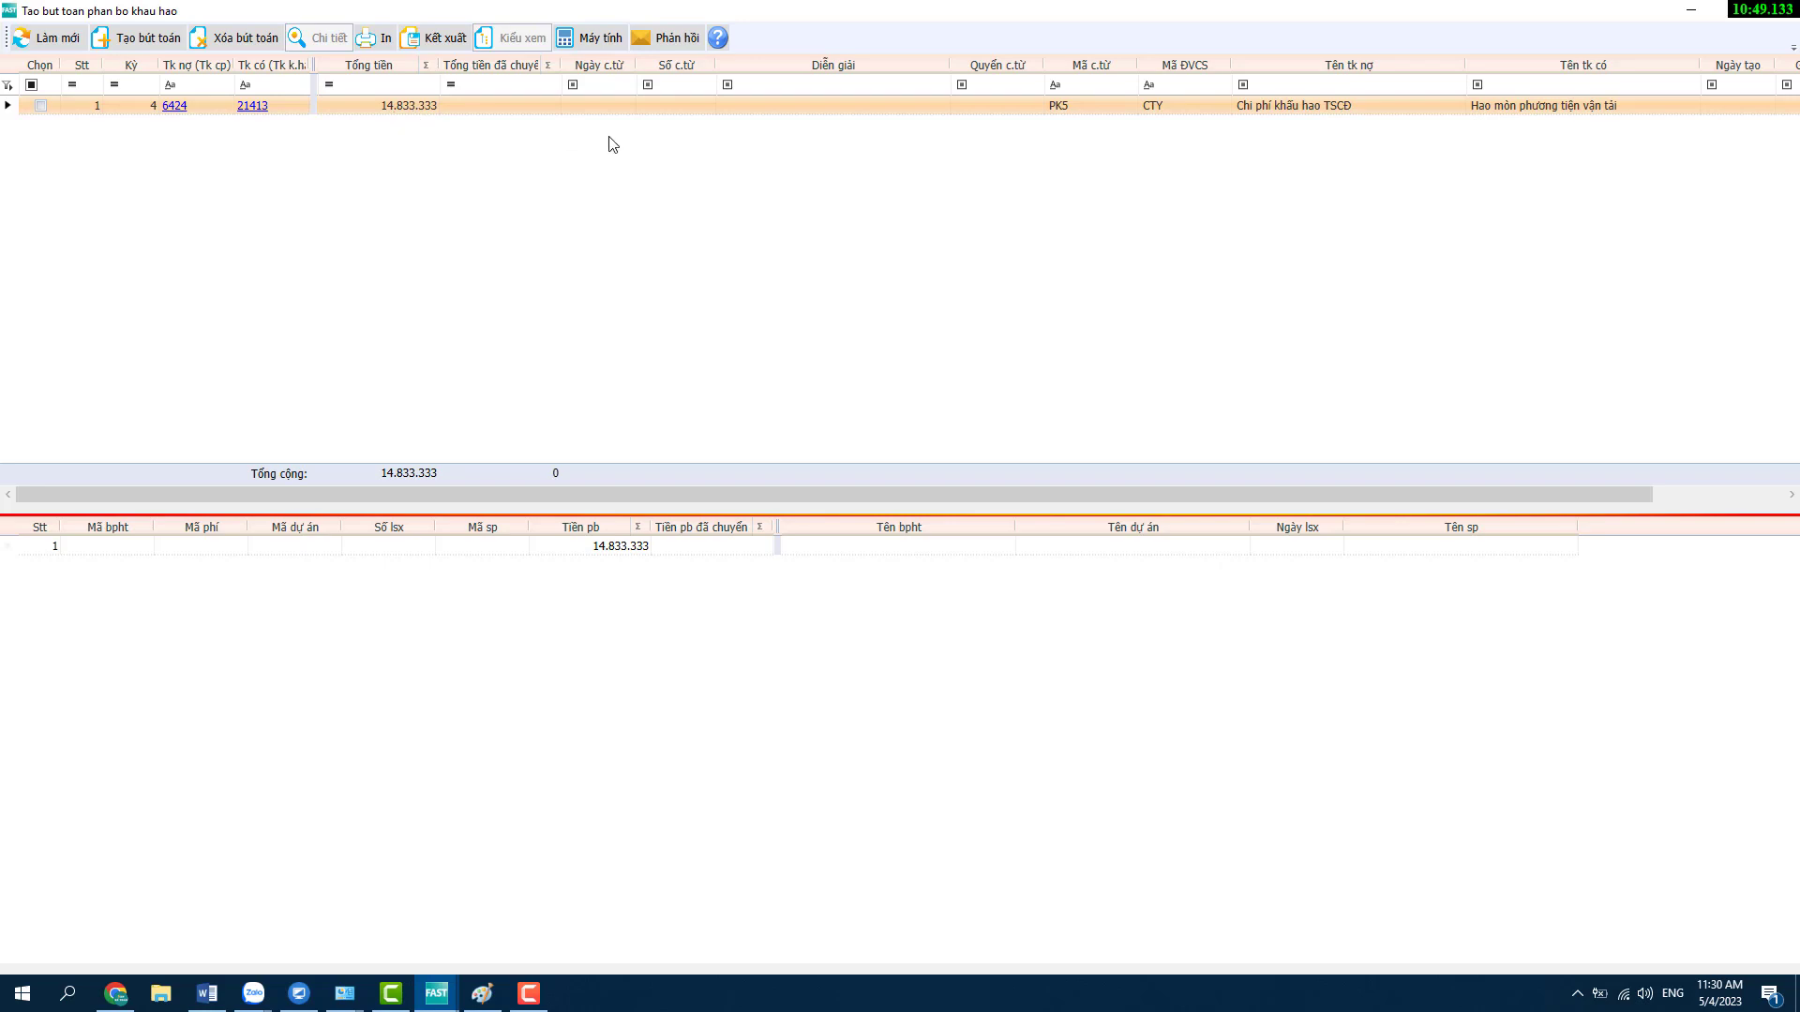
- Switch back to the account 642 detail ledger and refresh it to check the entries
mouse_move(436, 993)
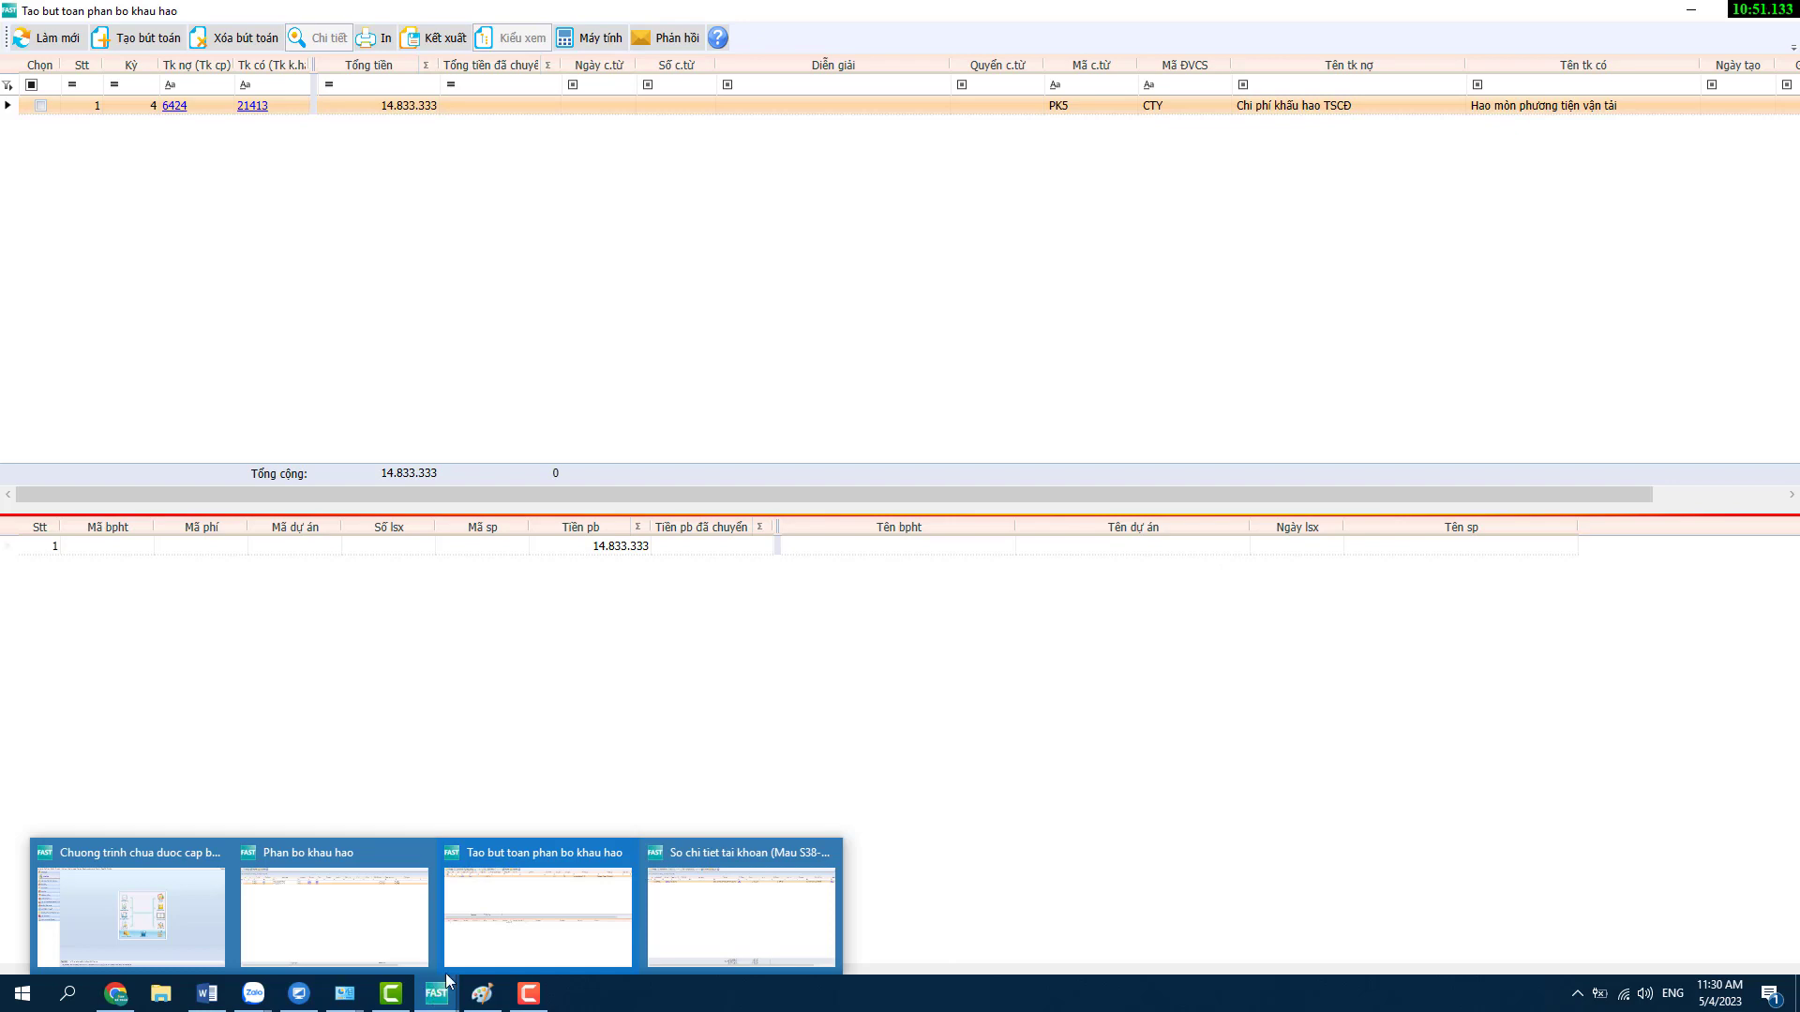
left_click(717, 878)
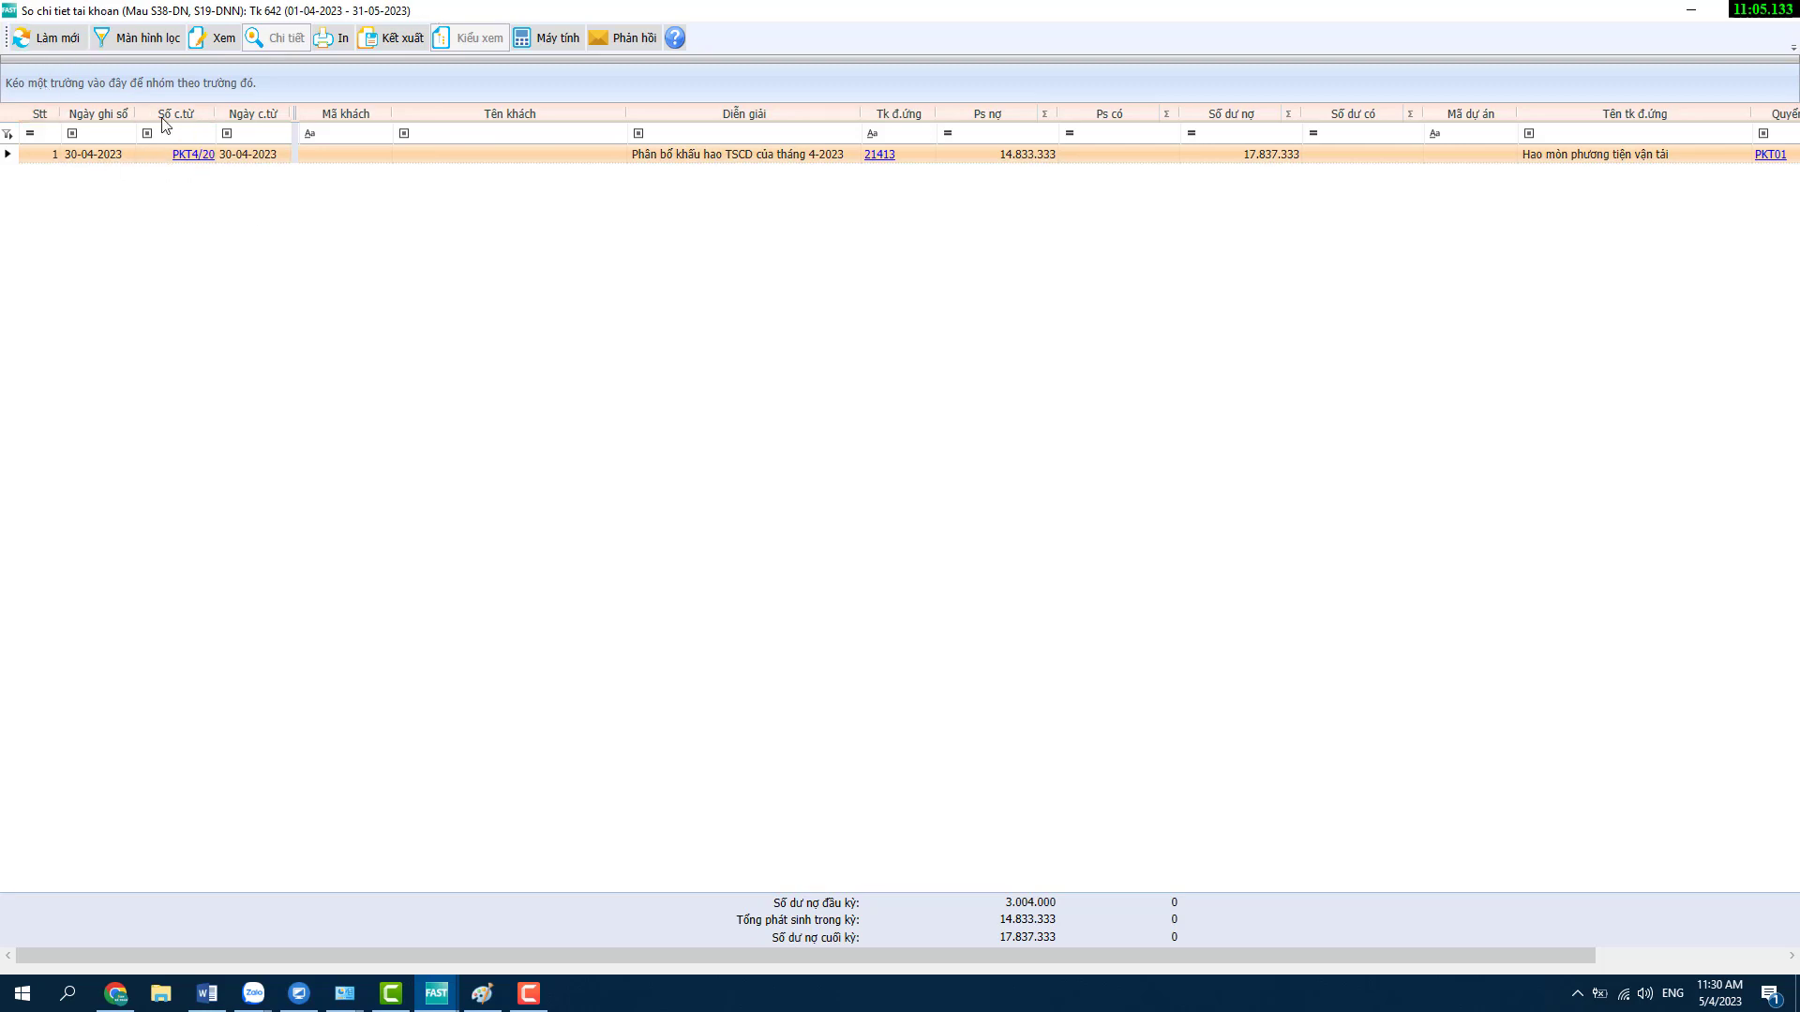
left_click(51, 40)
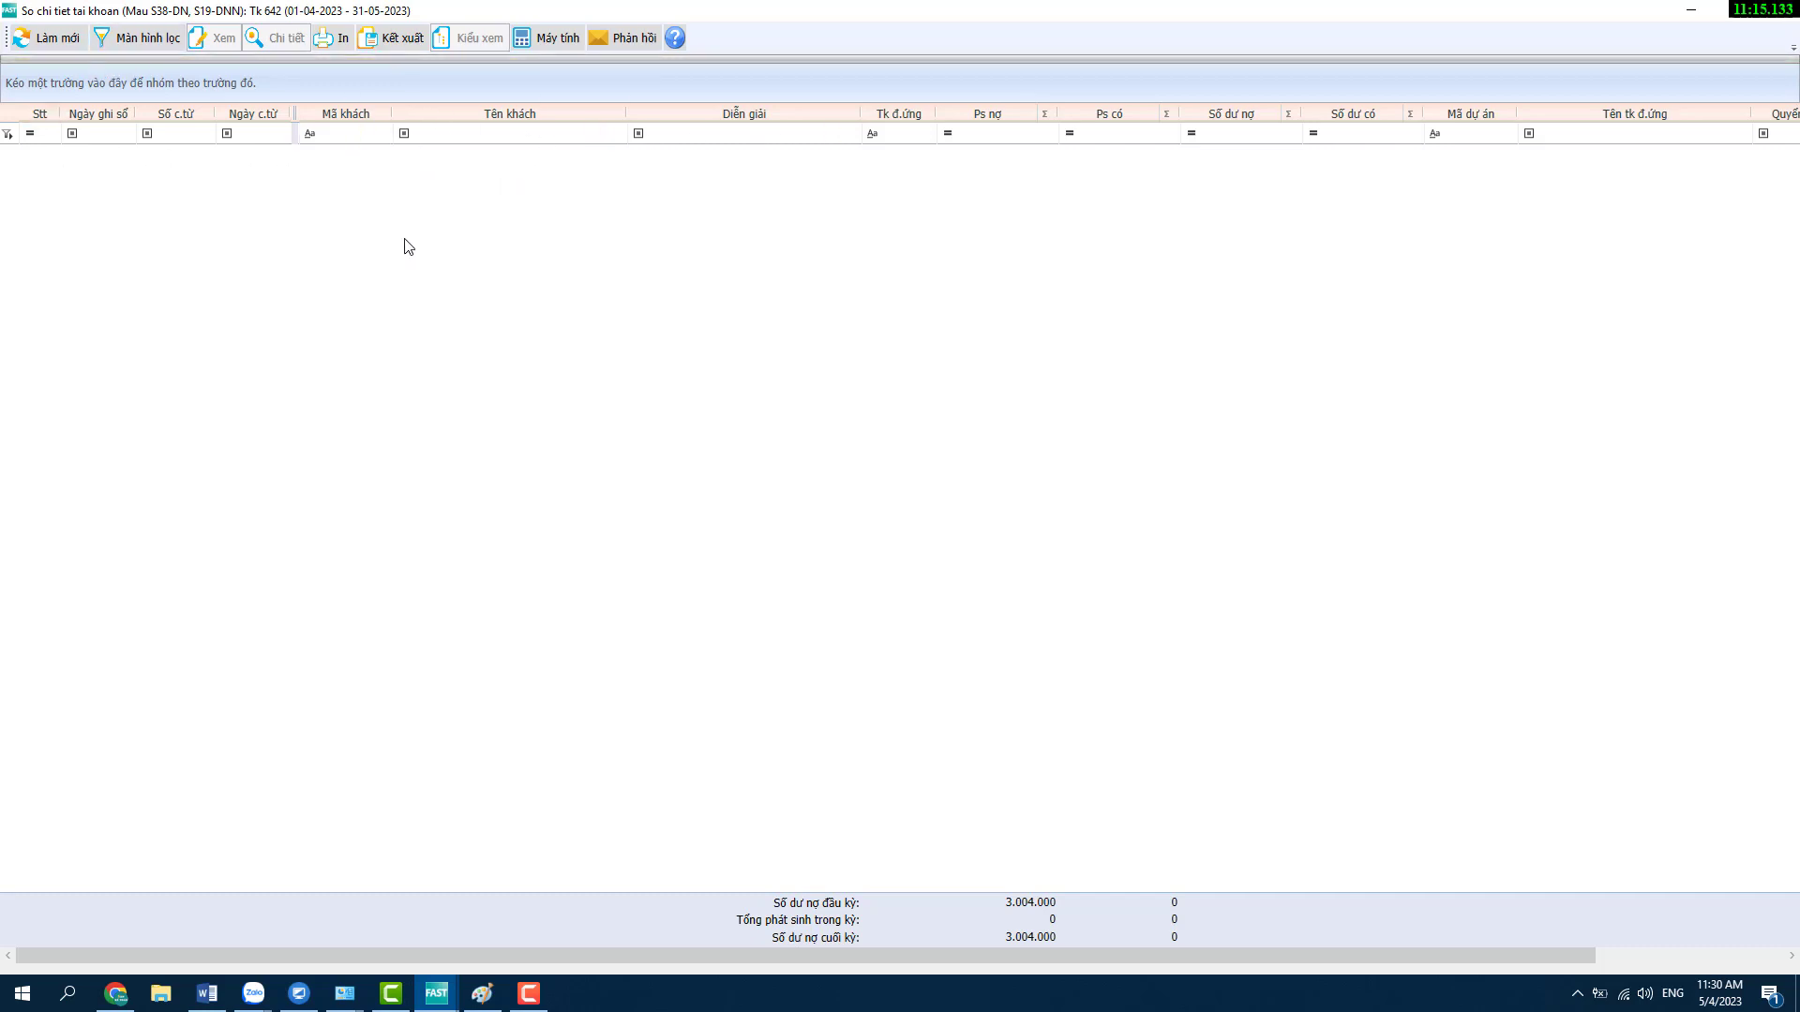
- Review the period 4 row in the Tạo bút toán phân bổ khấu hao window, and close that window and the account 642 ledger
mouse_move(436, 989)
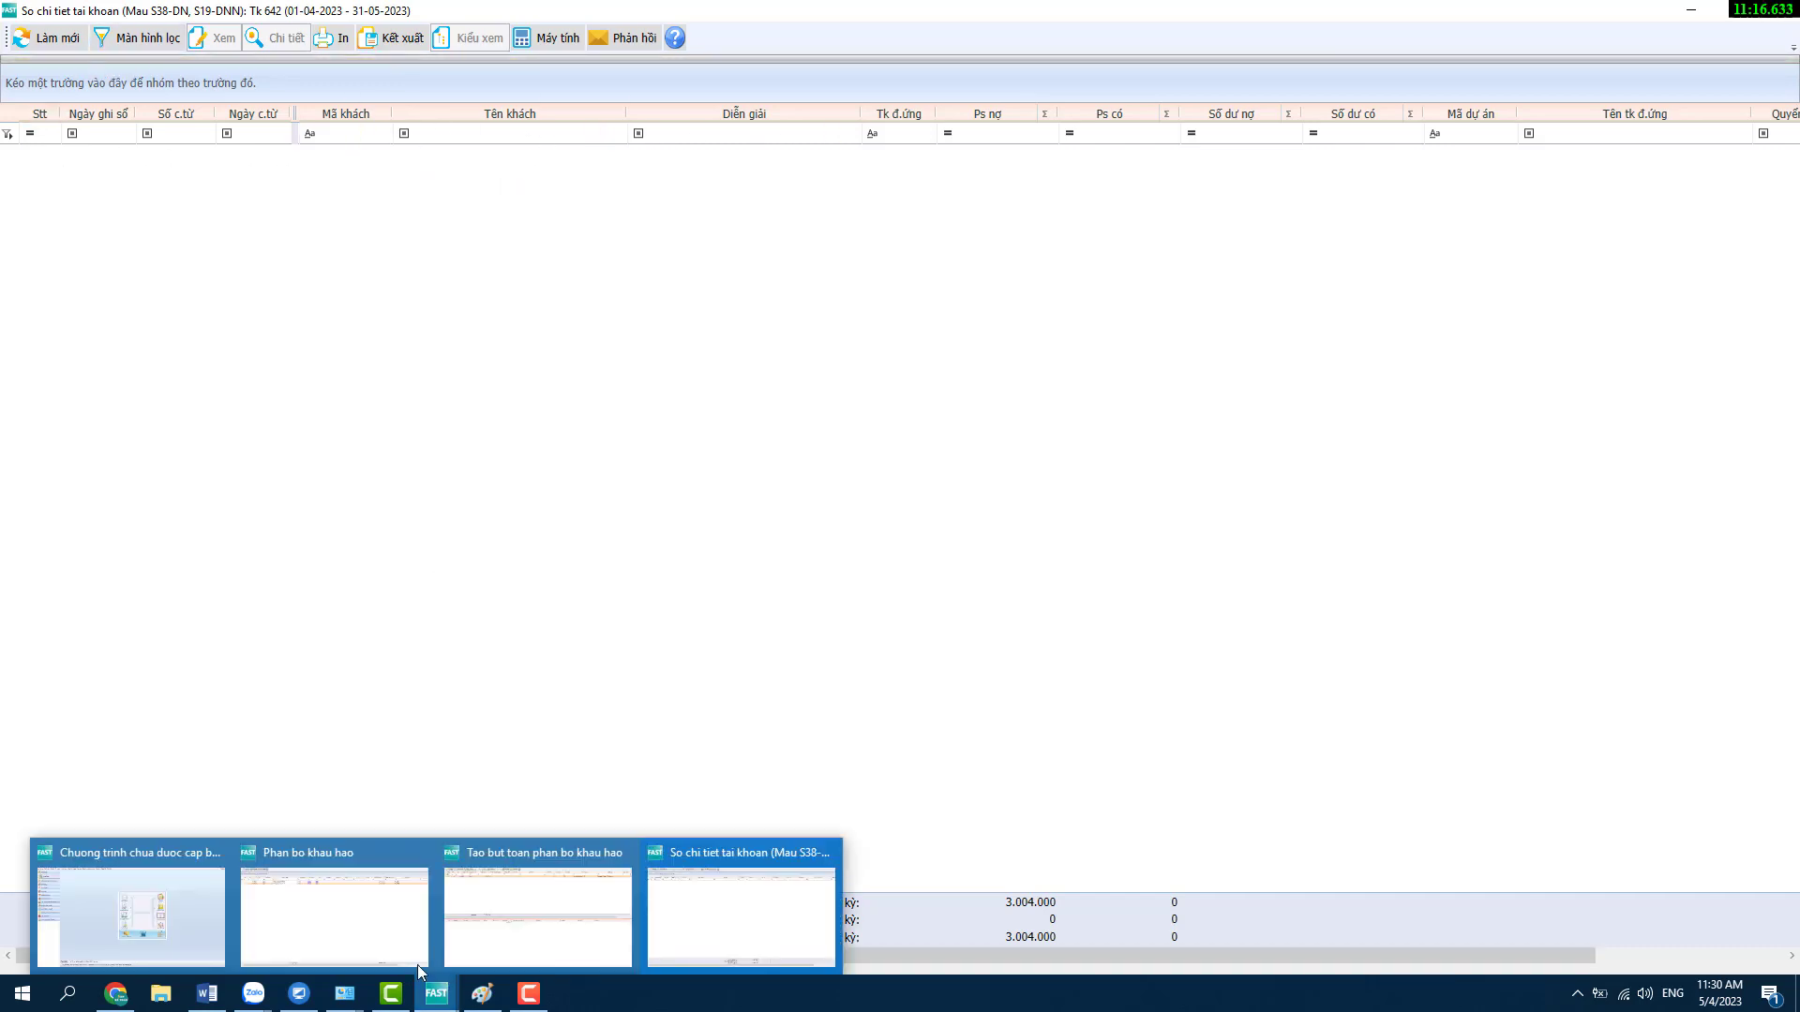
left_click(525, 895)
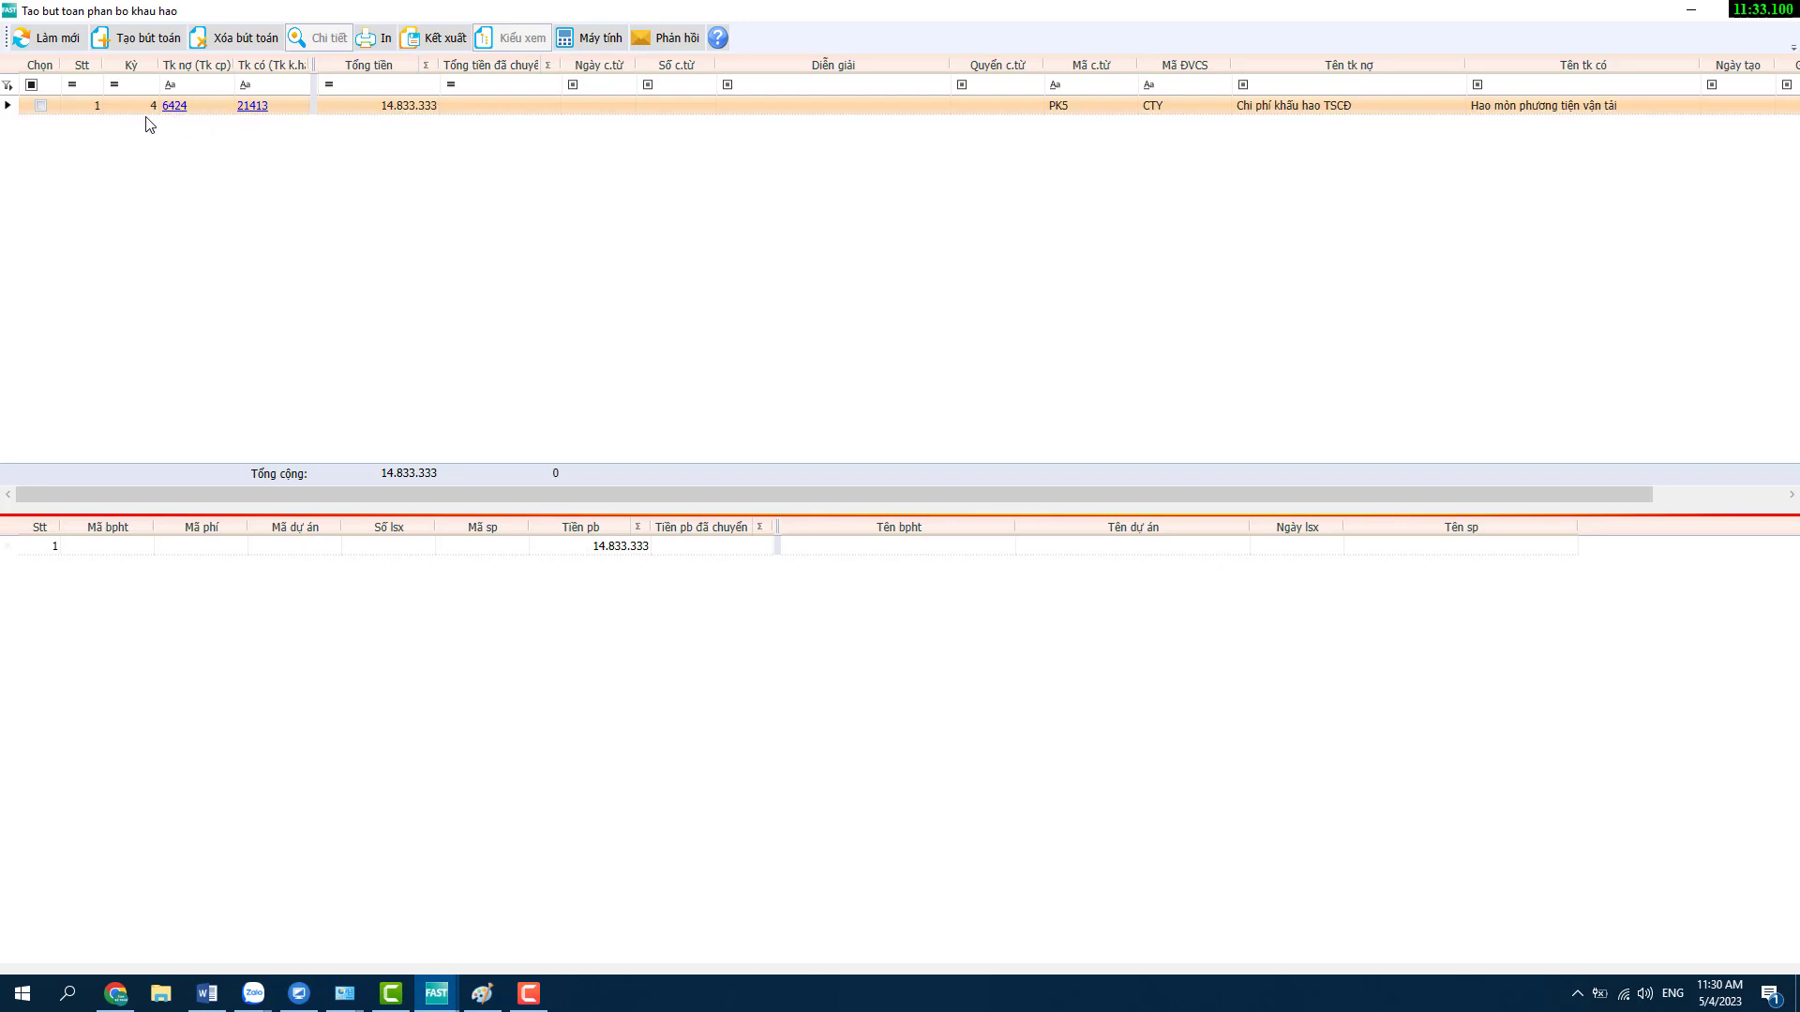
left_click(51, 44)
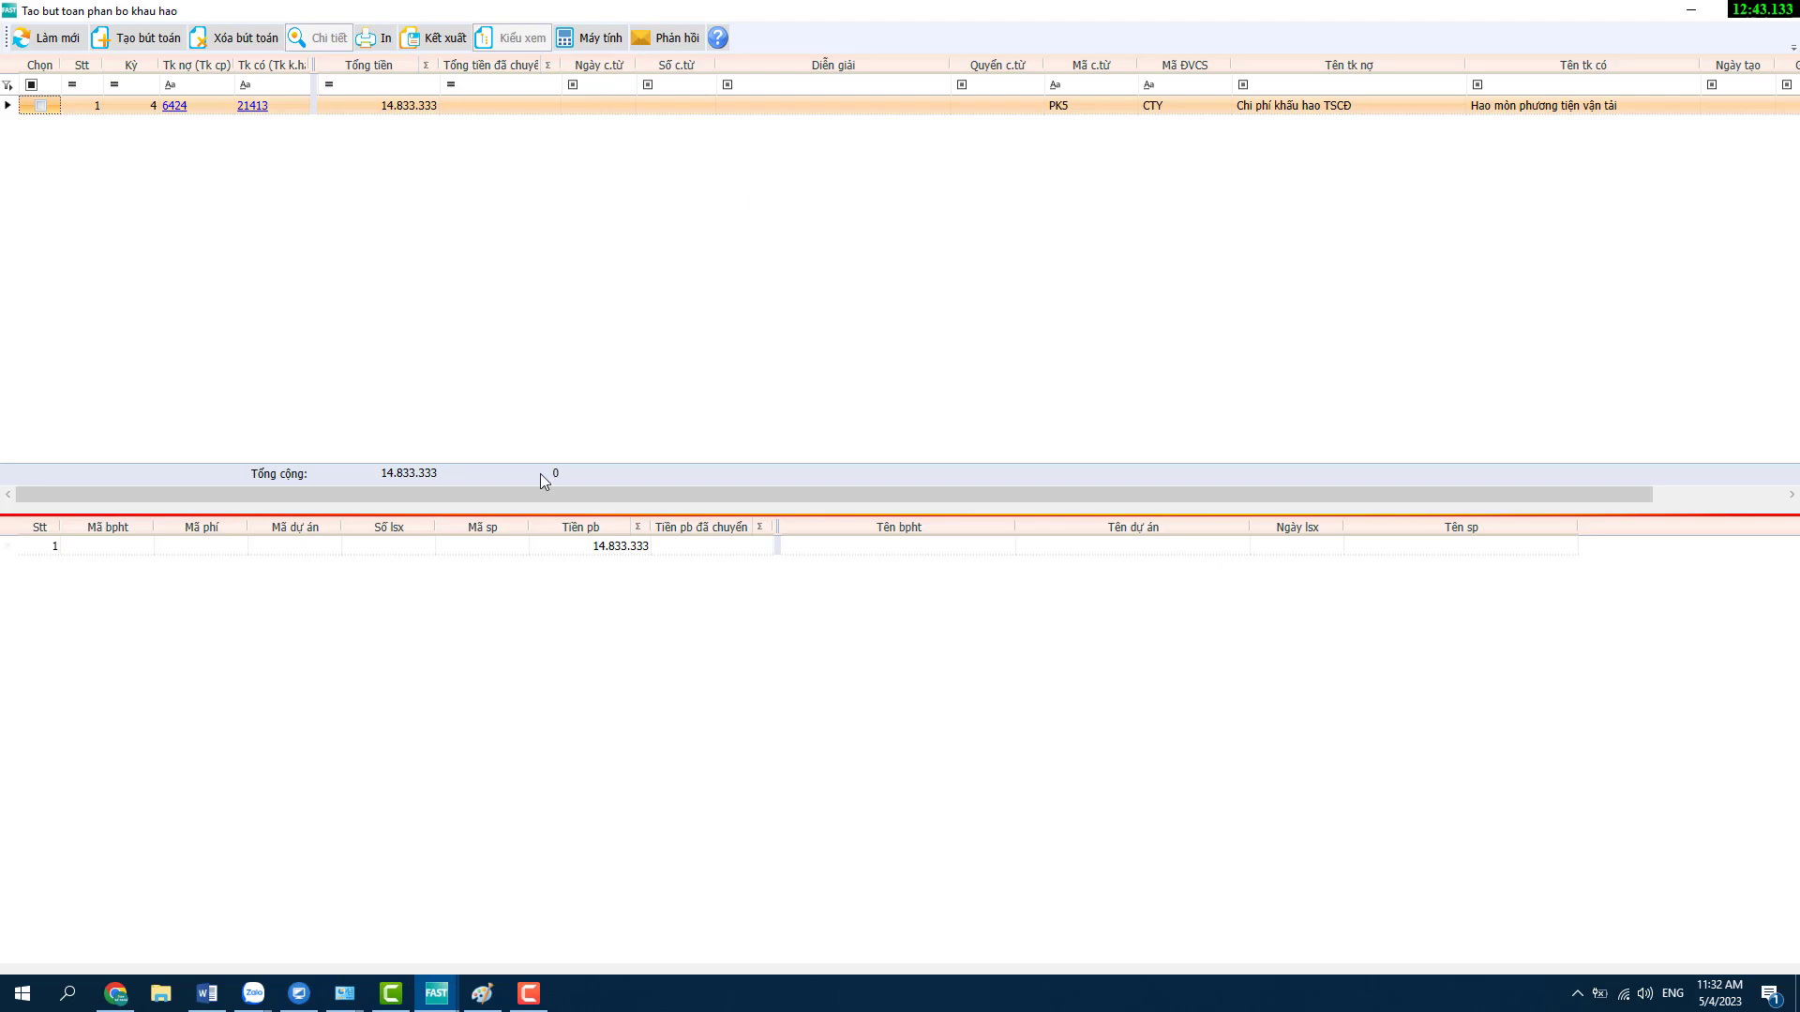
left_click(614, 547)
left_click(1782, 13)
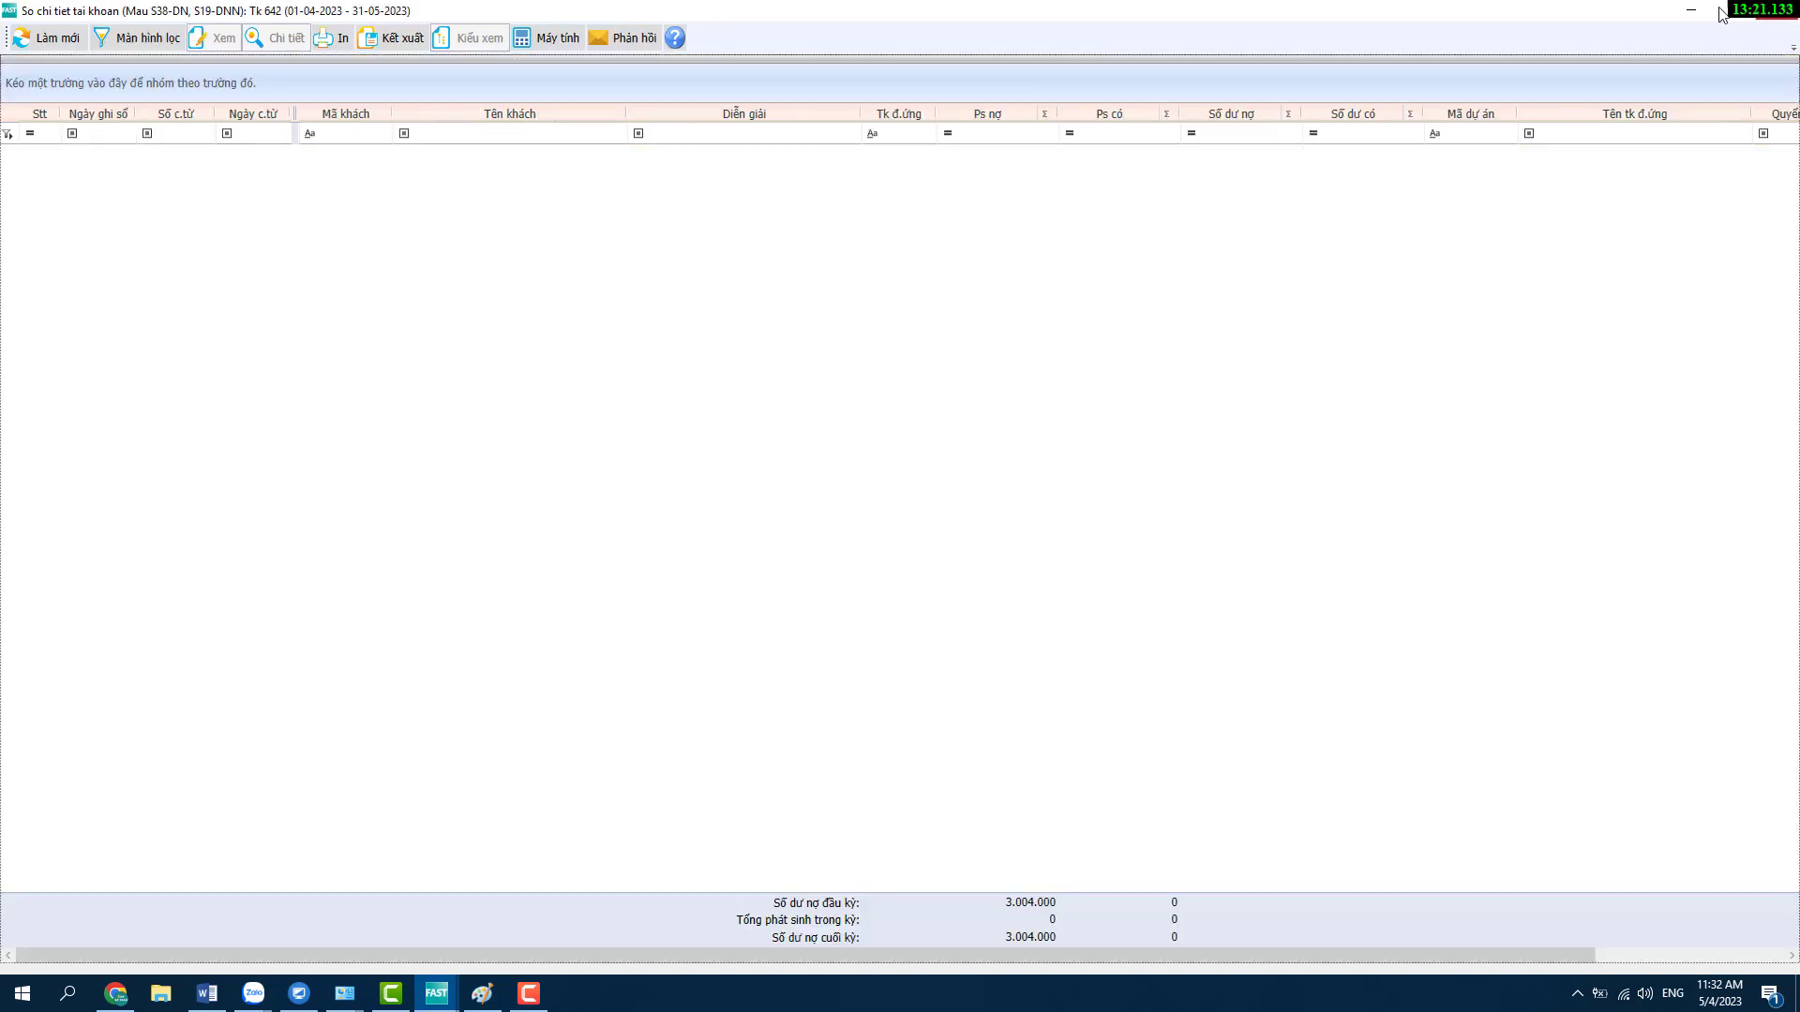
key("Escape")
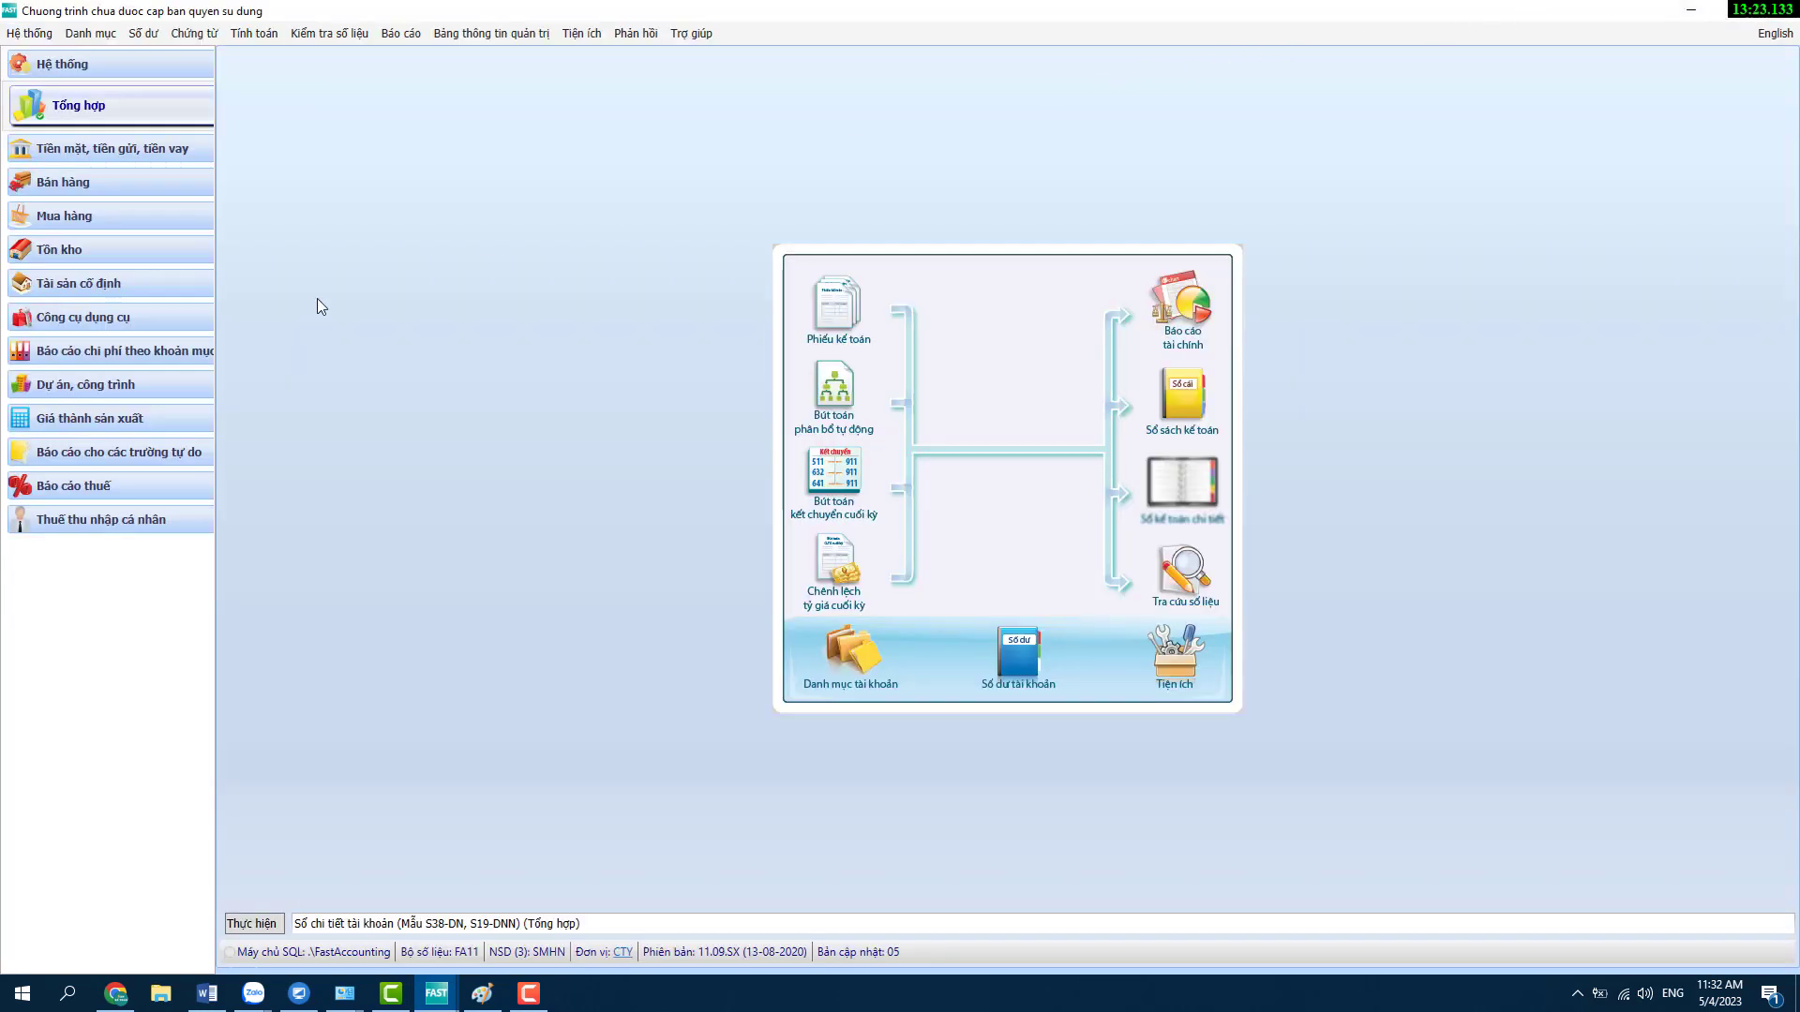
- Open Khai báo hệ số phân bổ khấu hao from the Tài sản cố định module
left_click(93, 285)
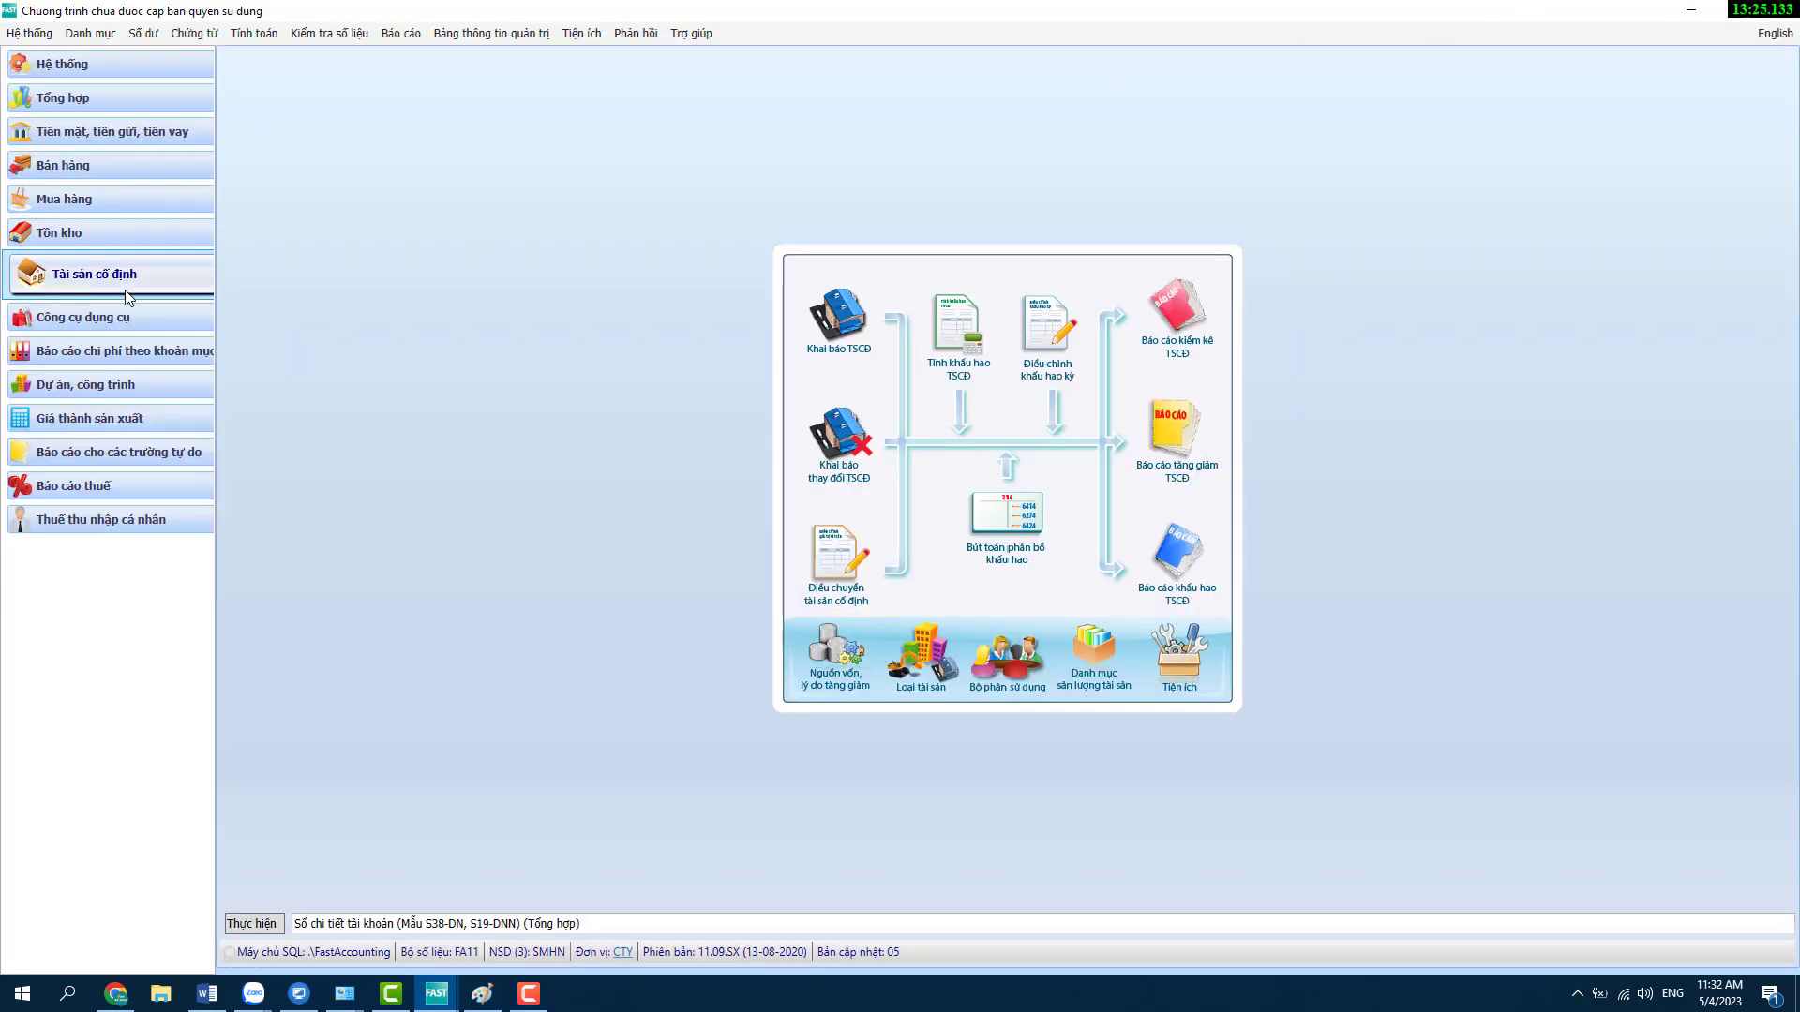
left_click(1014, 523)
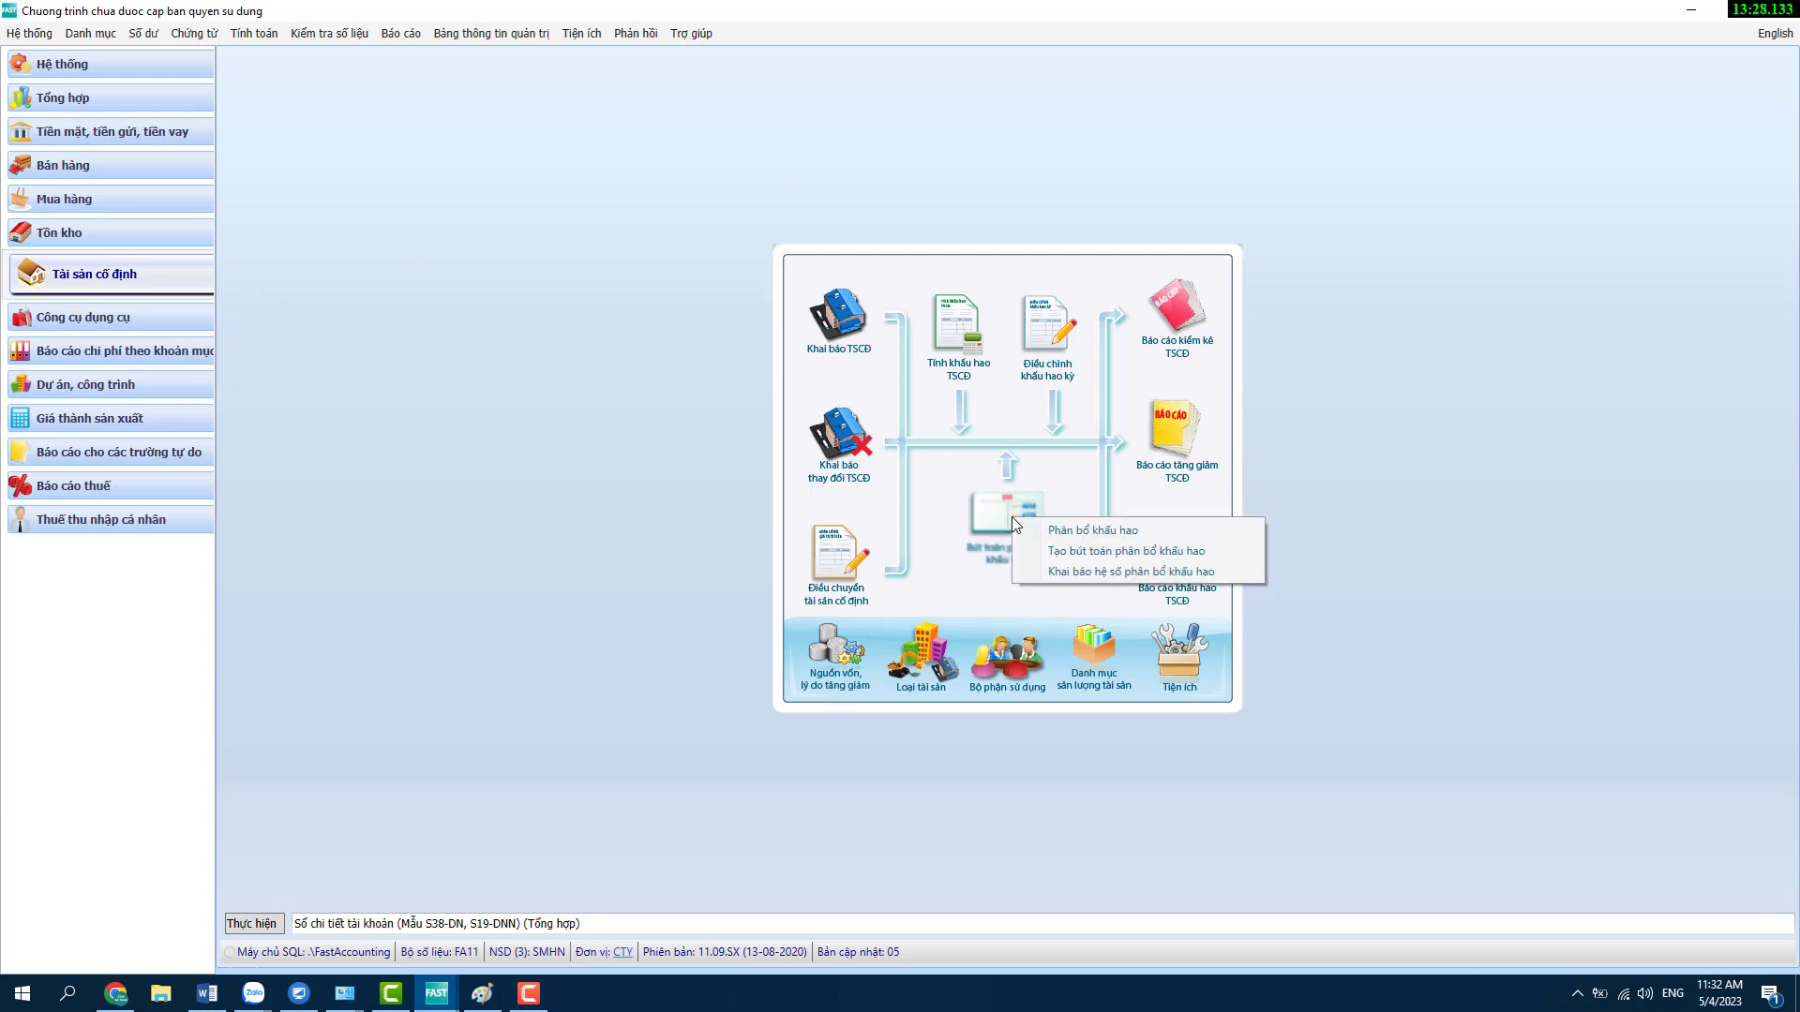
left_click(1138, 574)
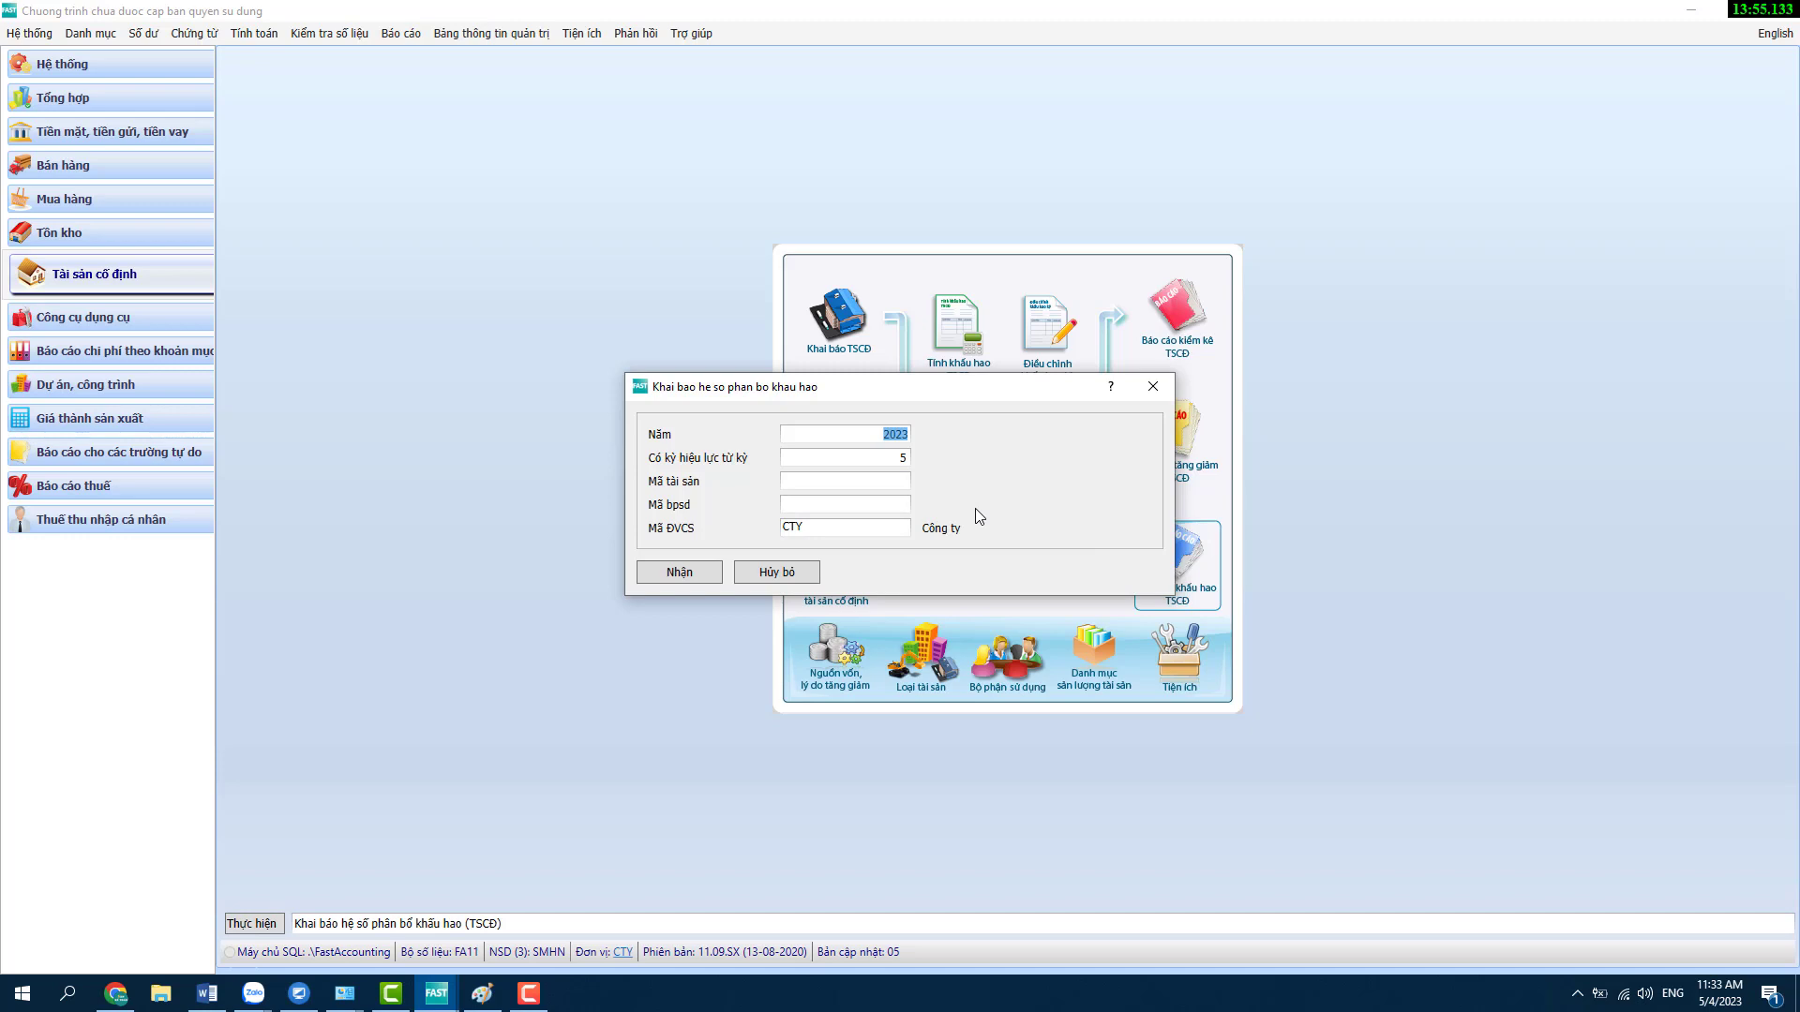
- List the depreciation allocation coefficients for asset 001 with the effective period set to 4
key("Tab")
type("4")
key("Tab")
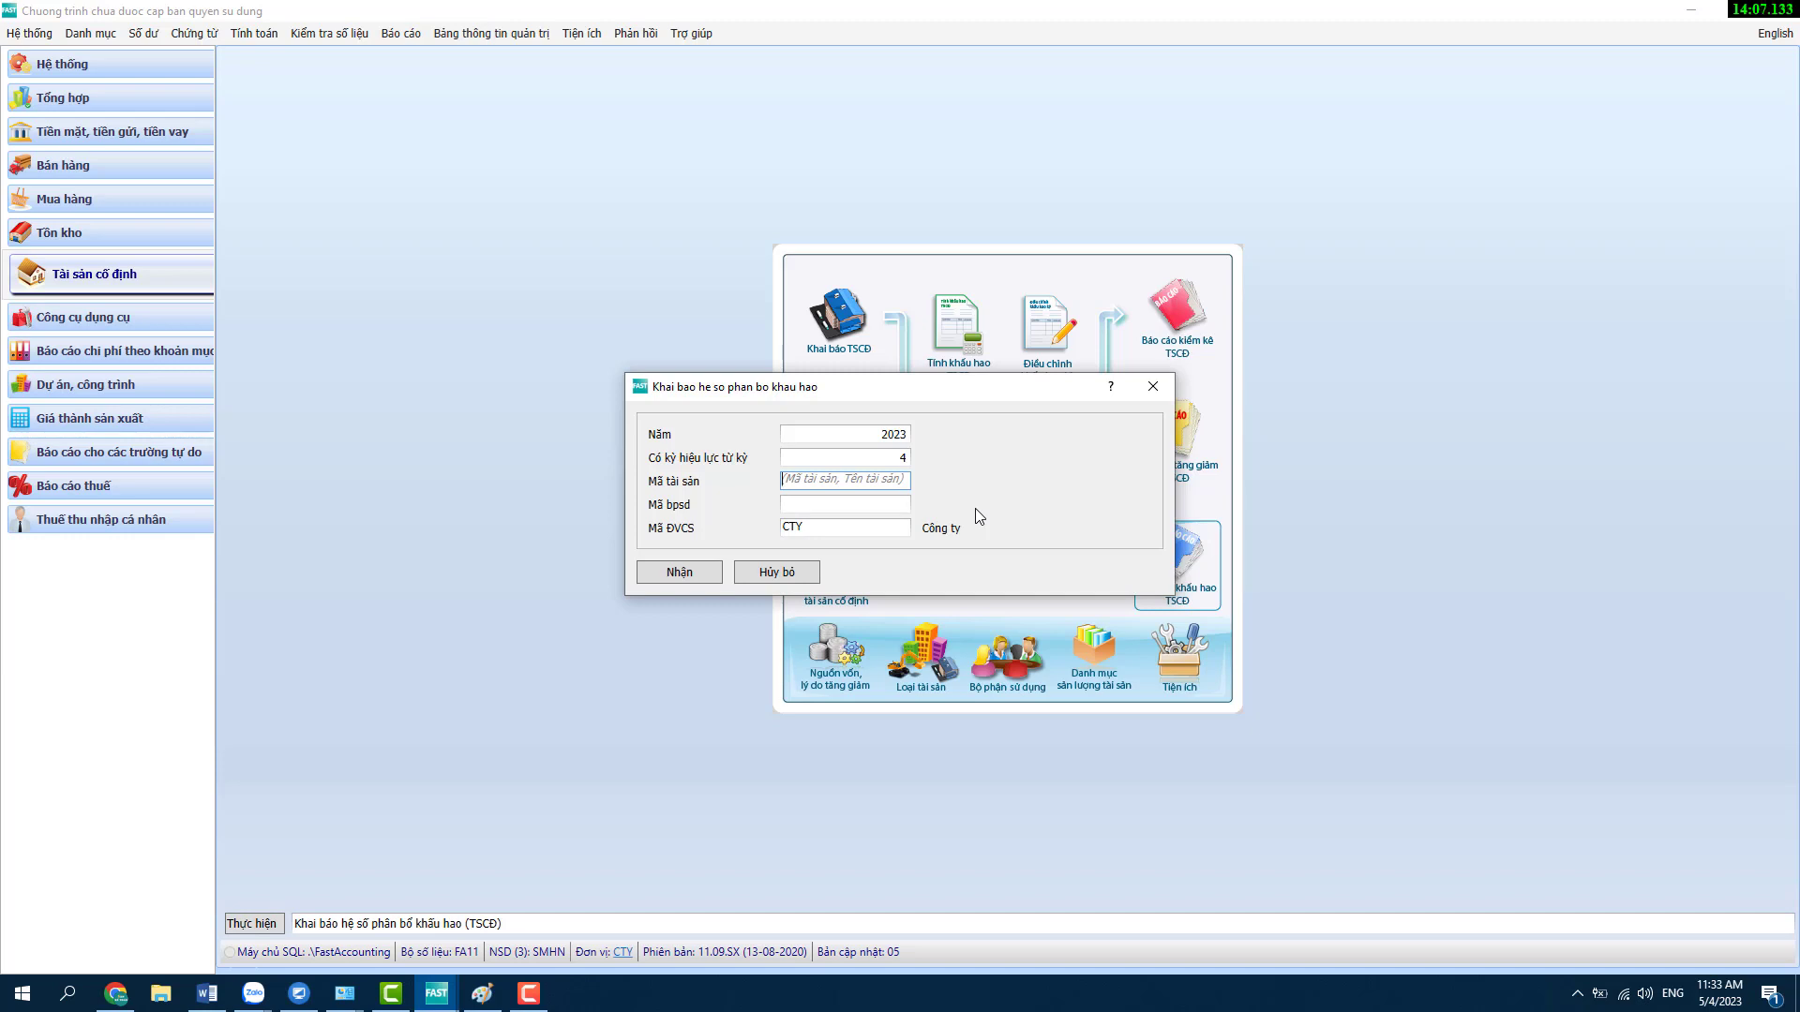
type("0")
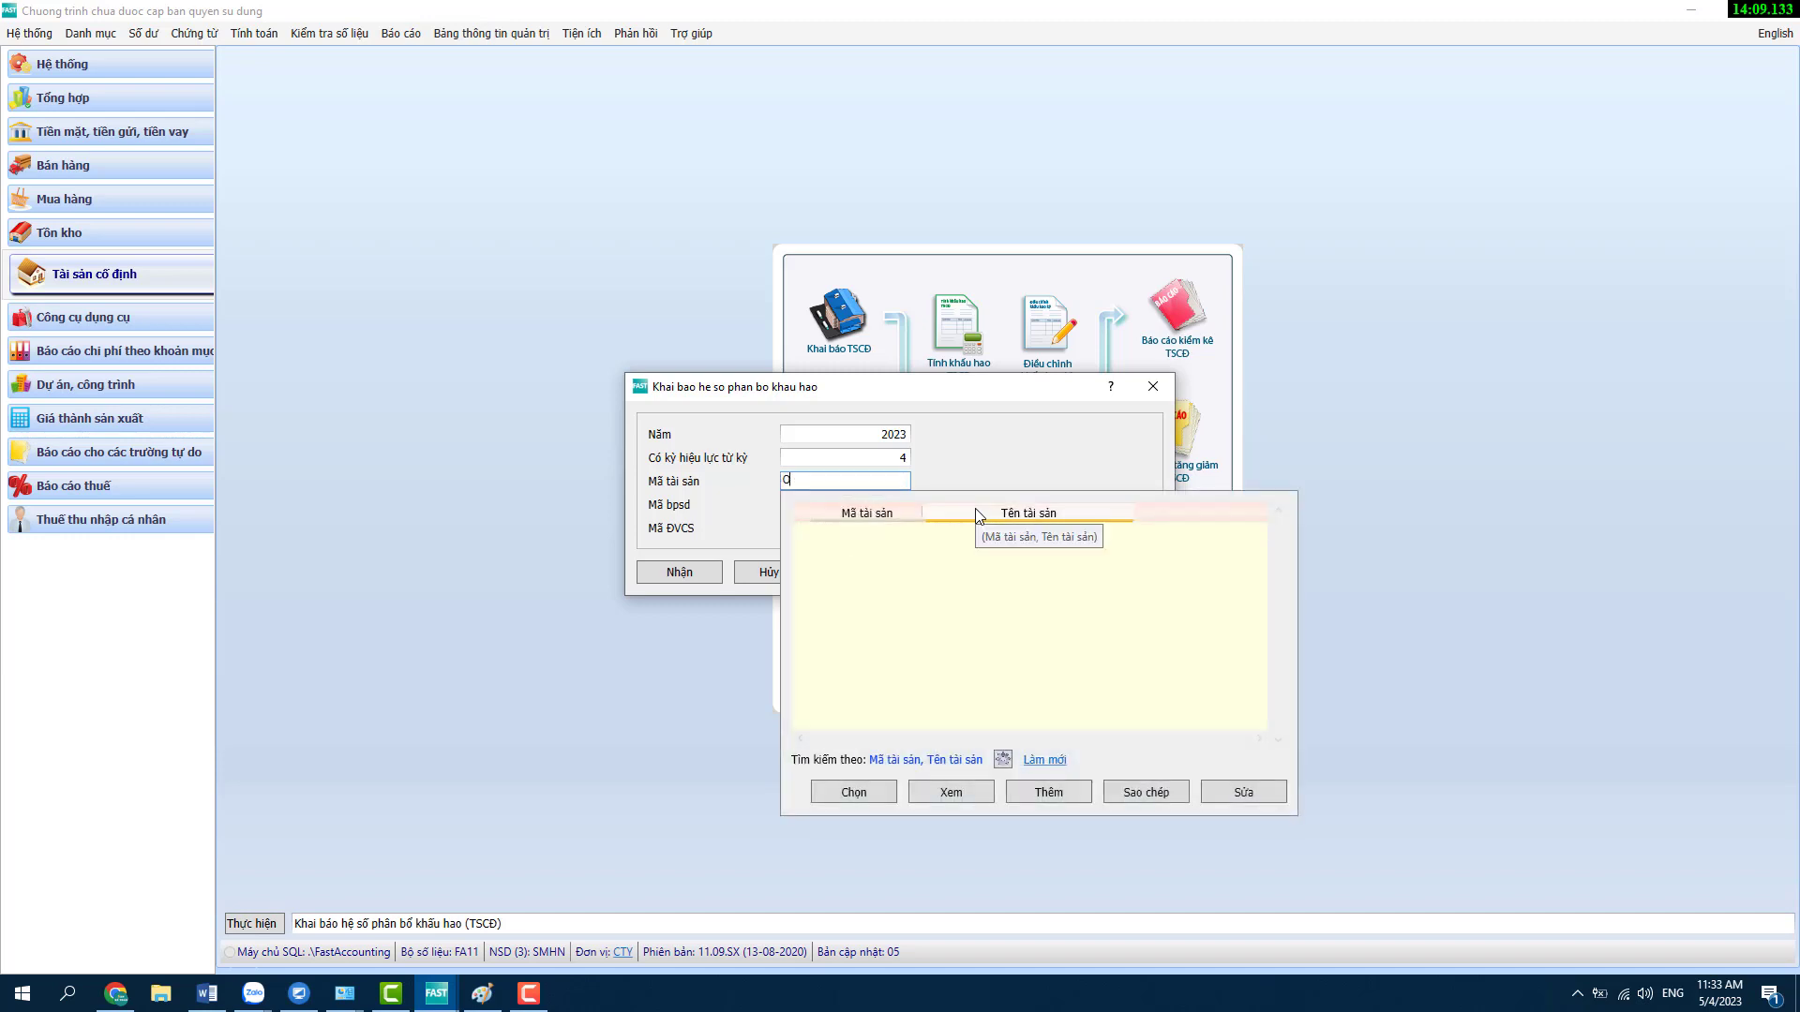
key("BackSpace")
key("Down")
key("Return")
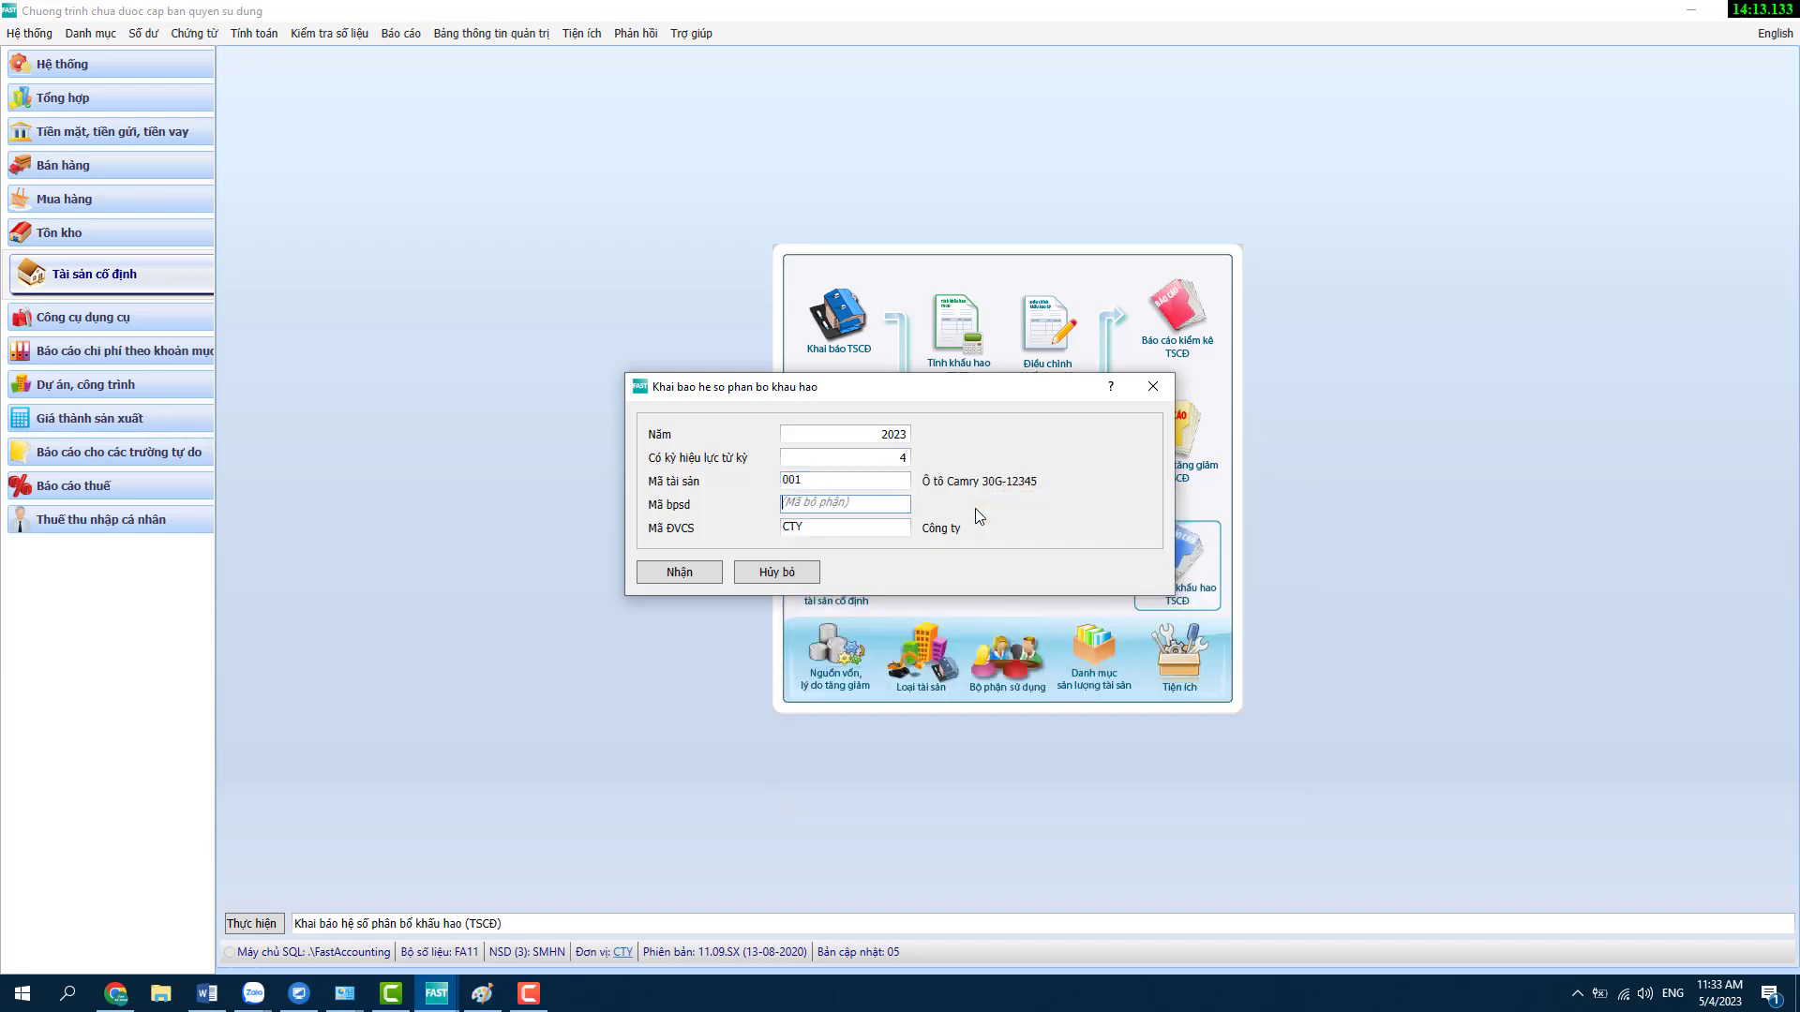
left_click(700, 578)
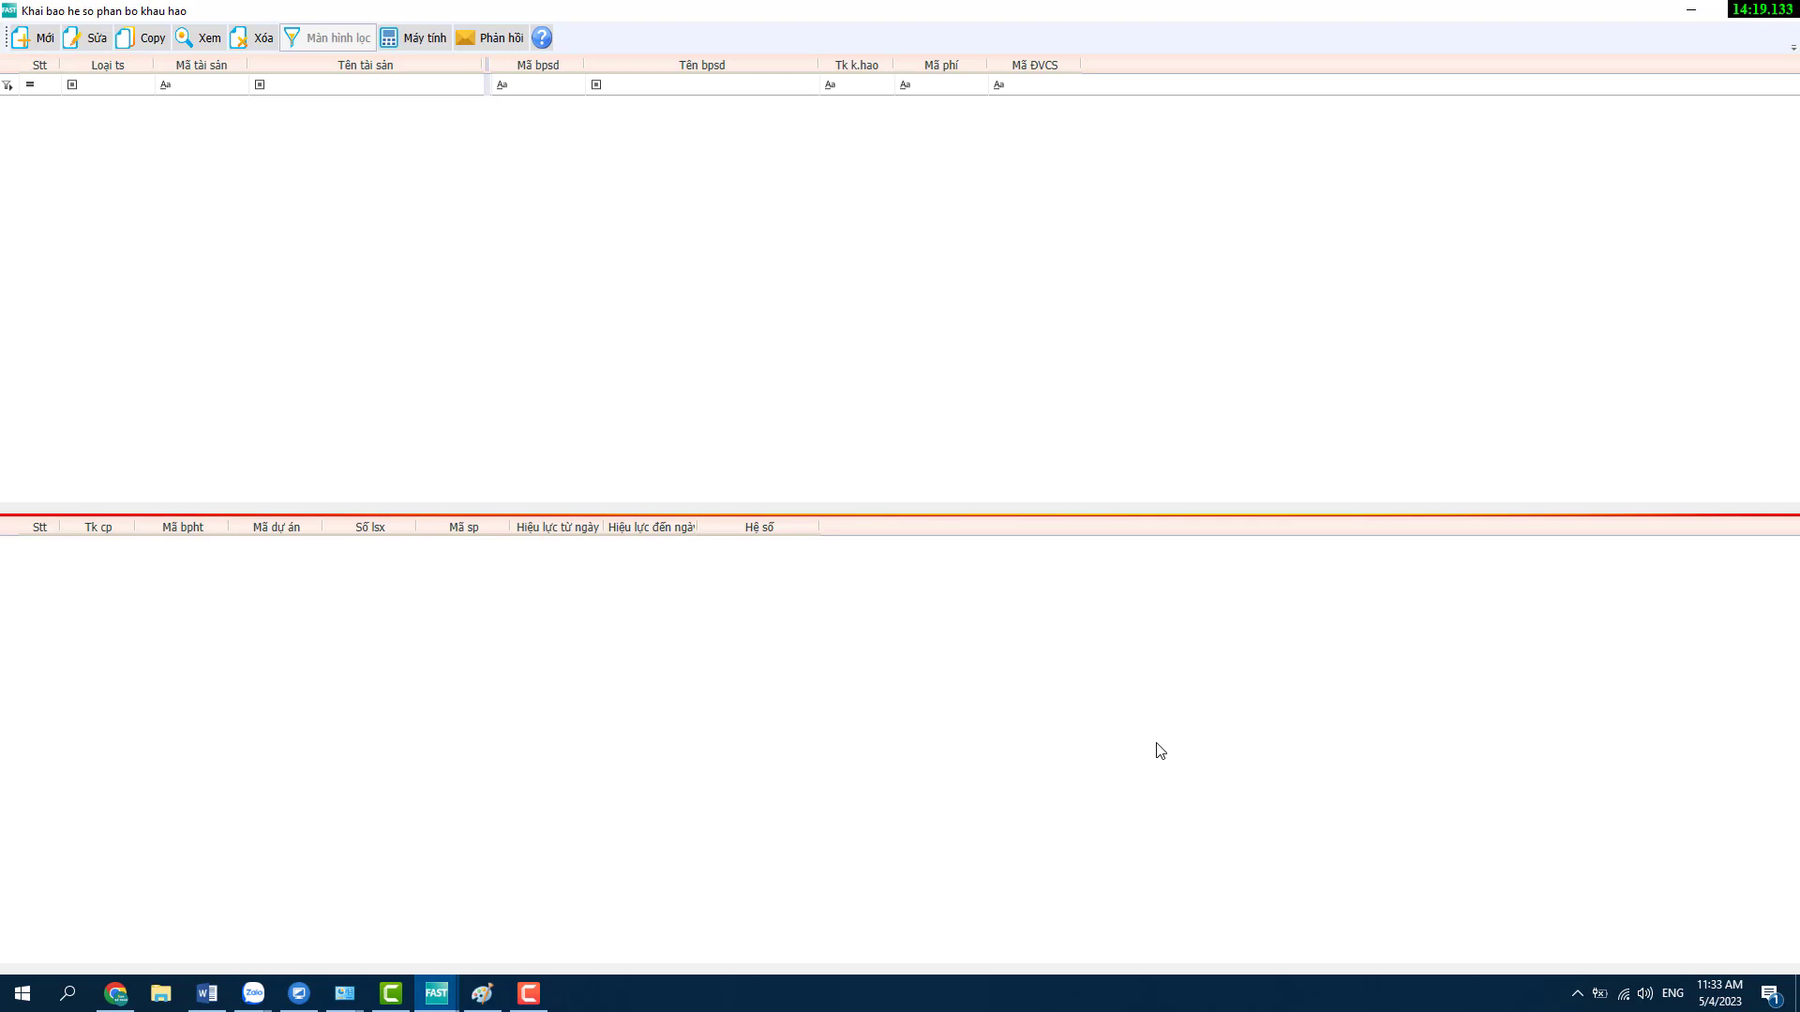
- Start a new depreciation allocation coefficient declaration for asset 001 with using department CTY
left_click(31, 44)
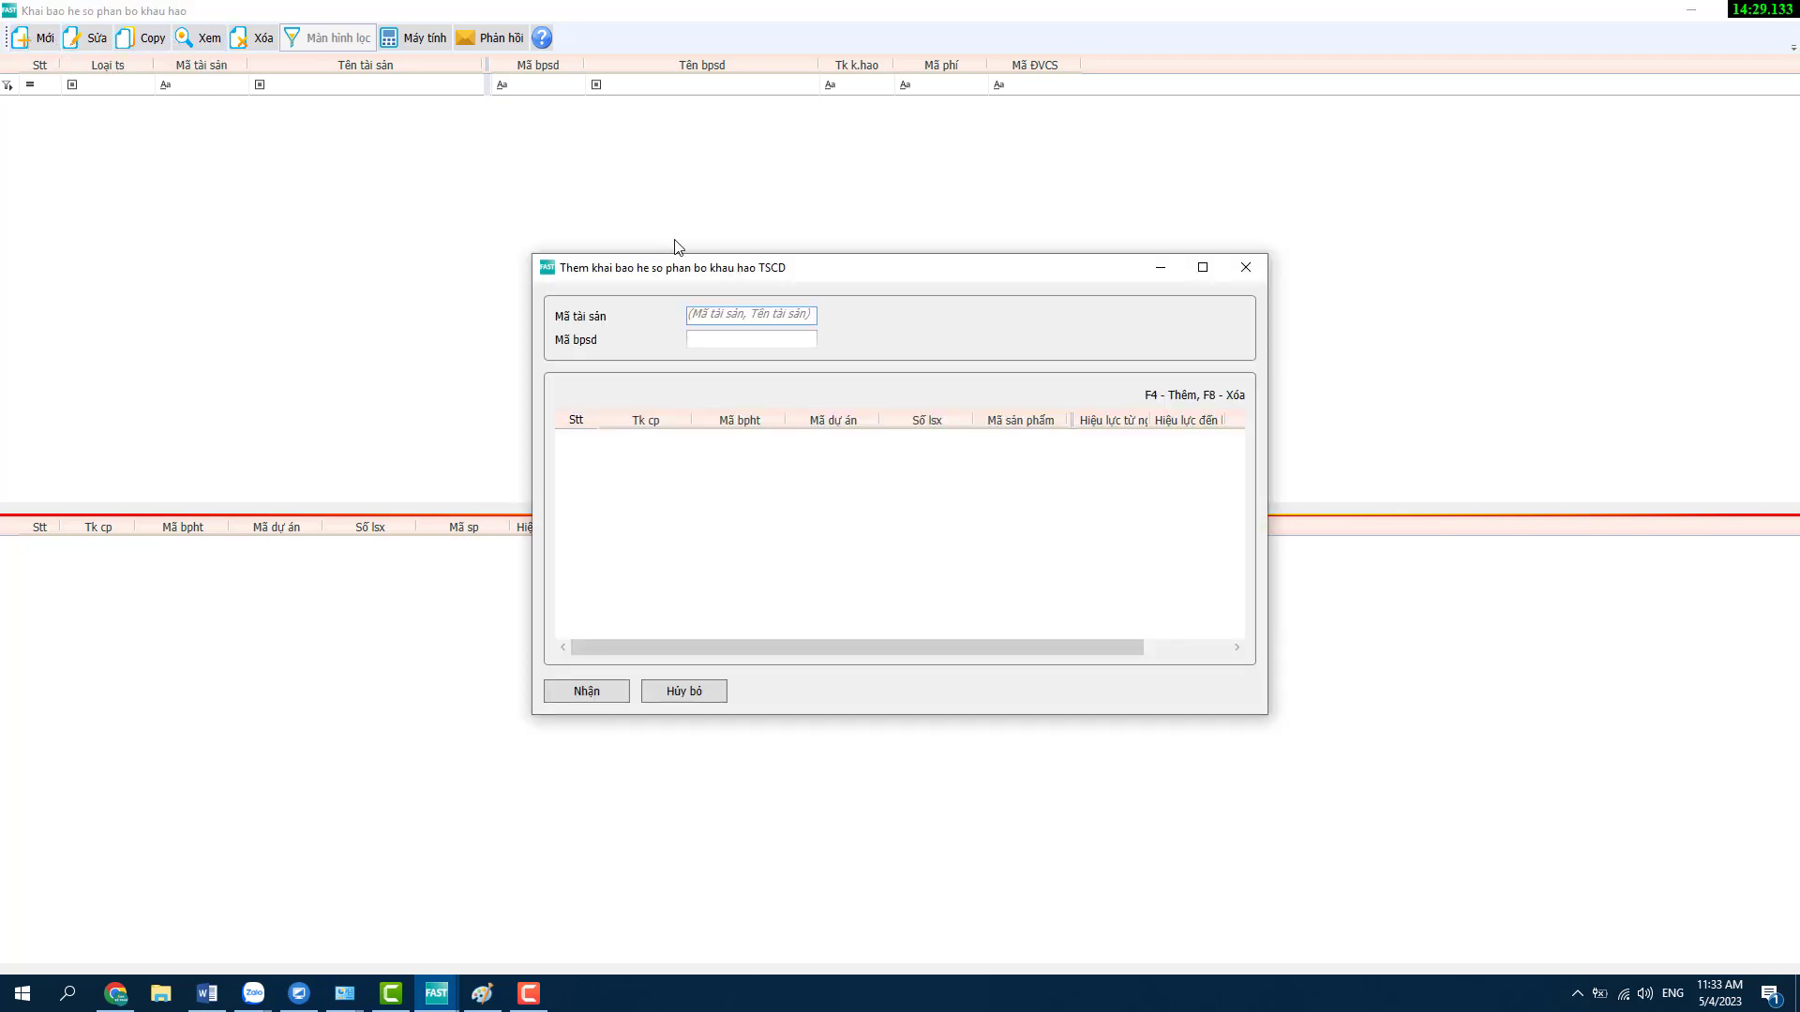
type("0")
key("Down")
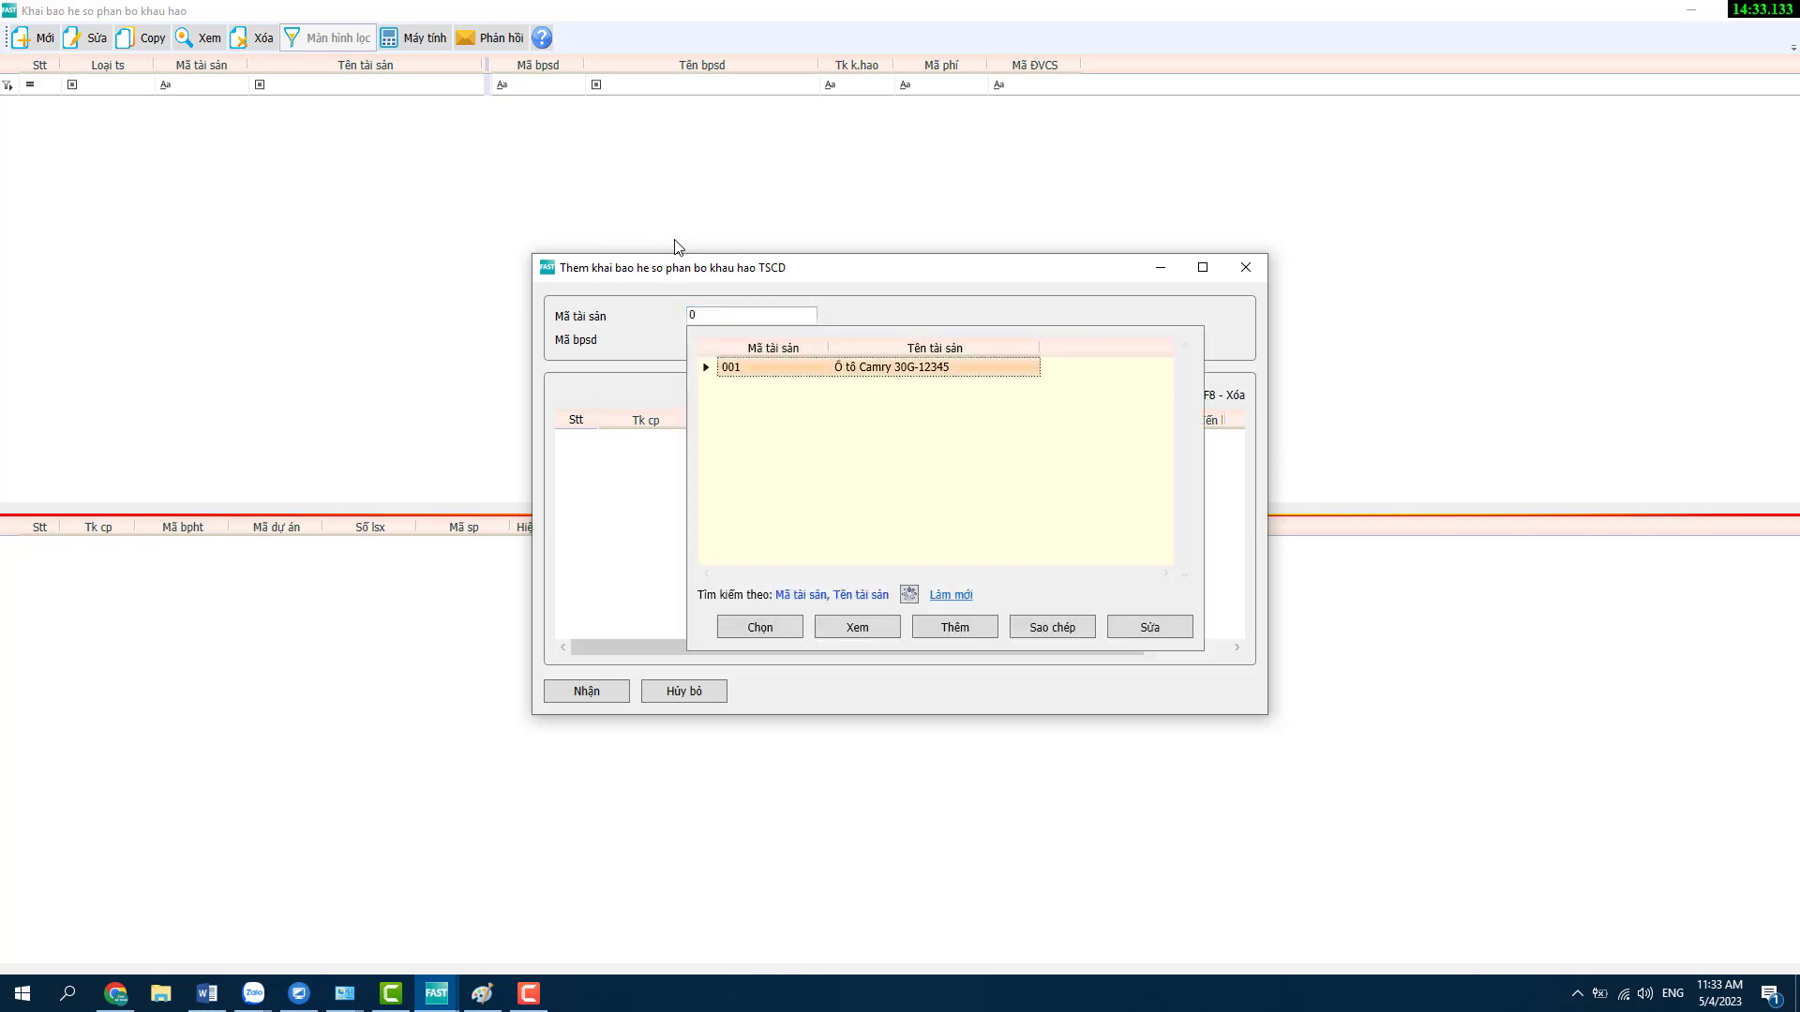
key("Return")
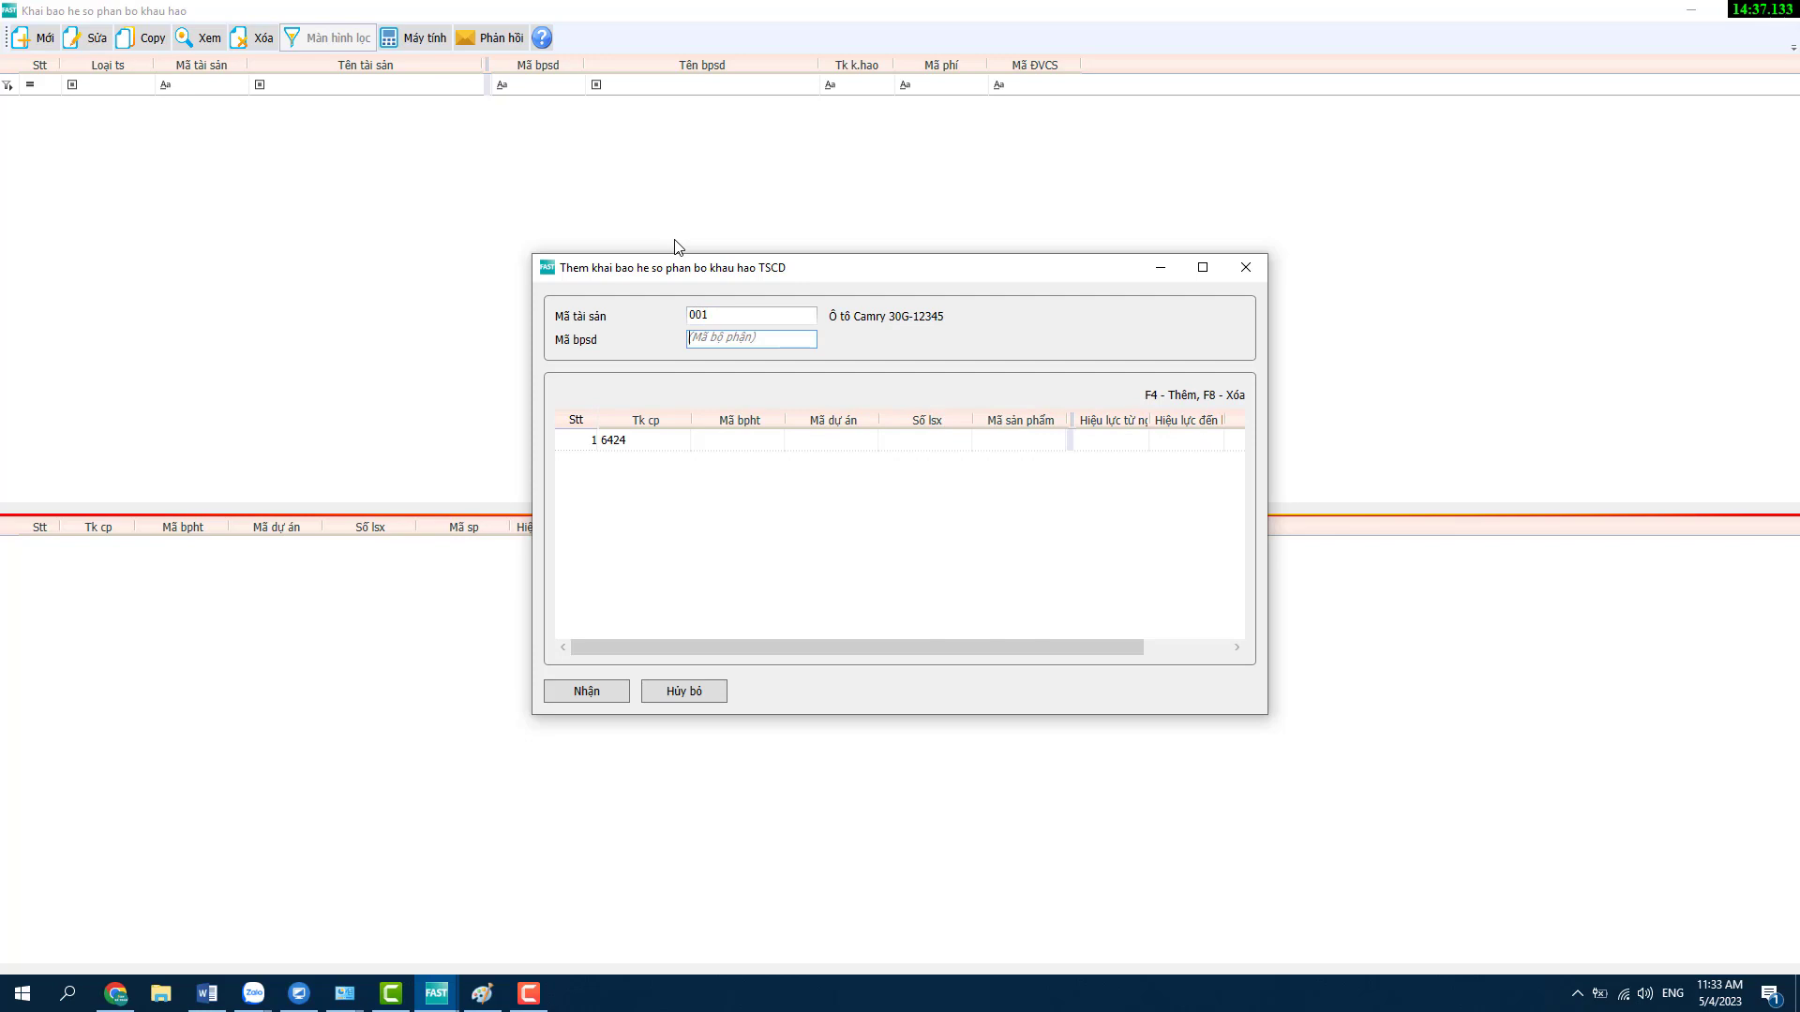
key("Return")
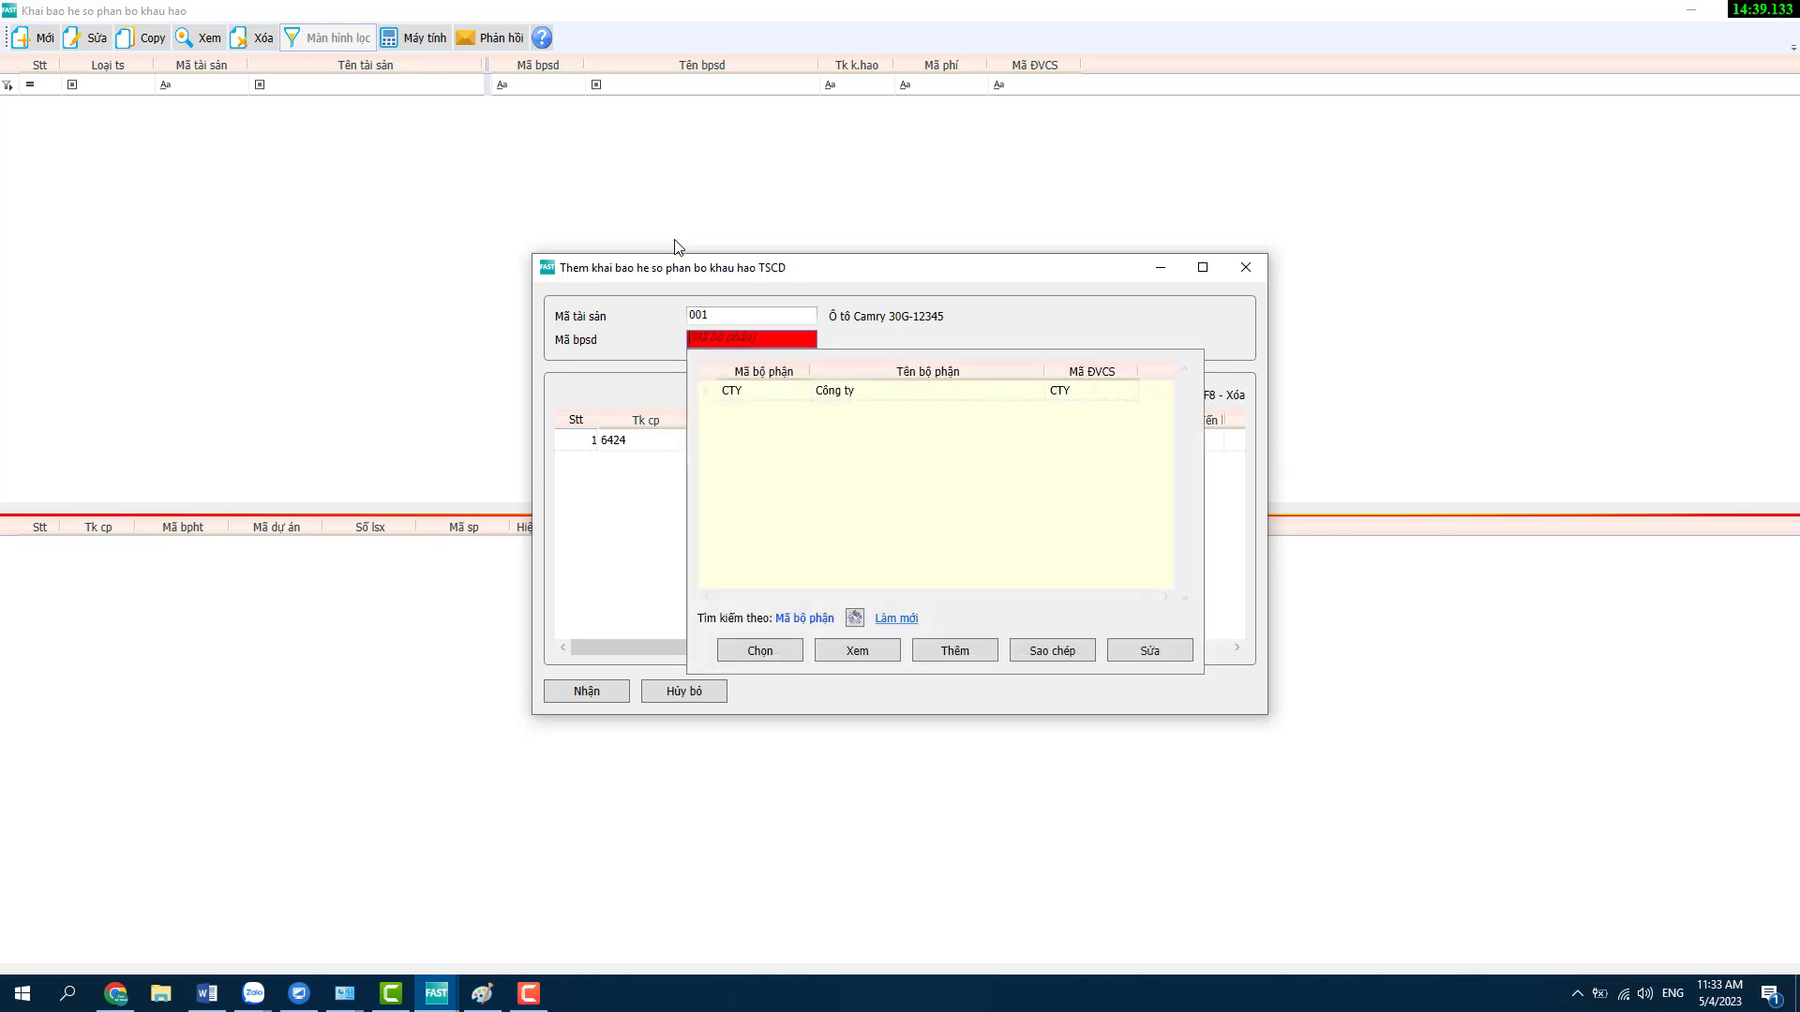
key("Down")
key("Return")
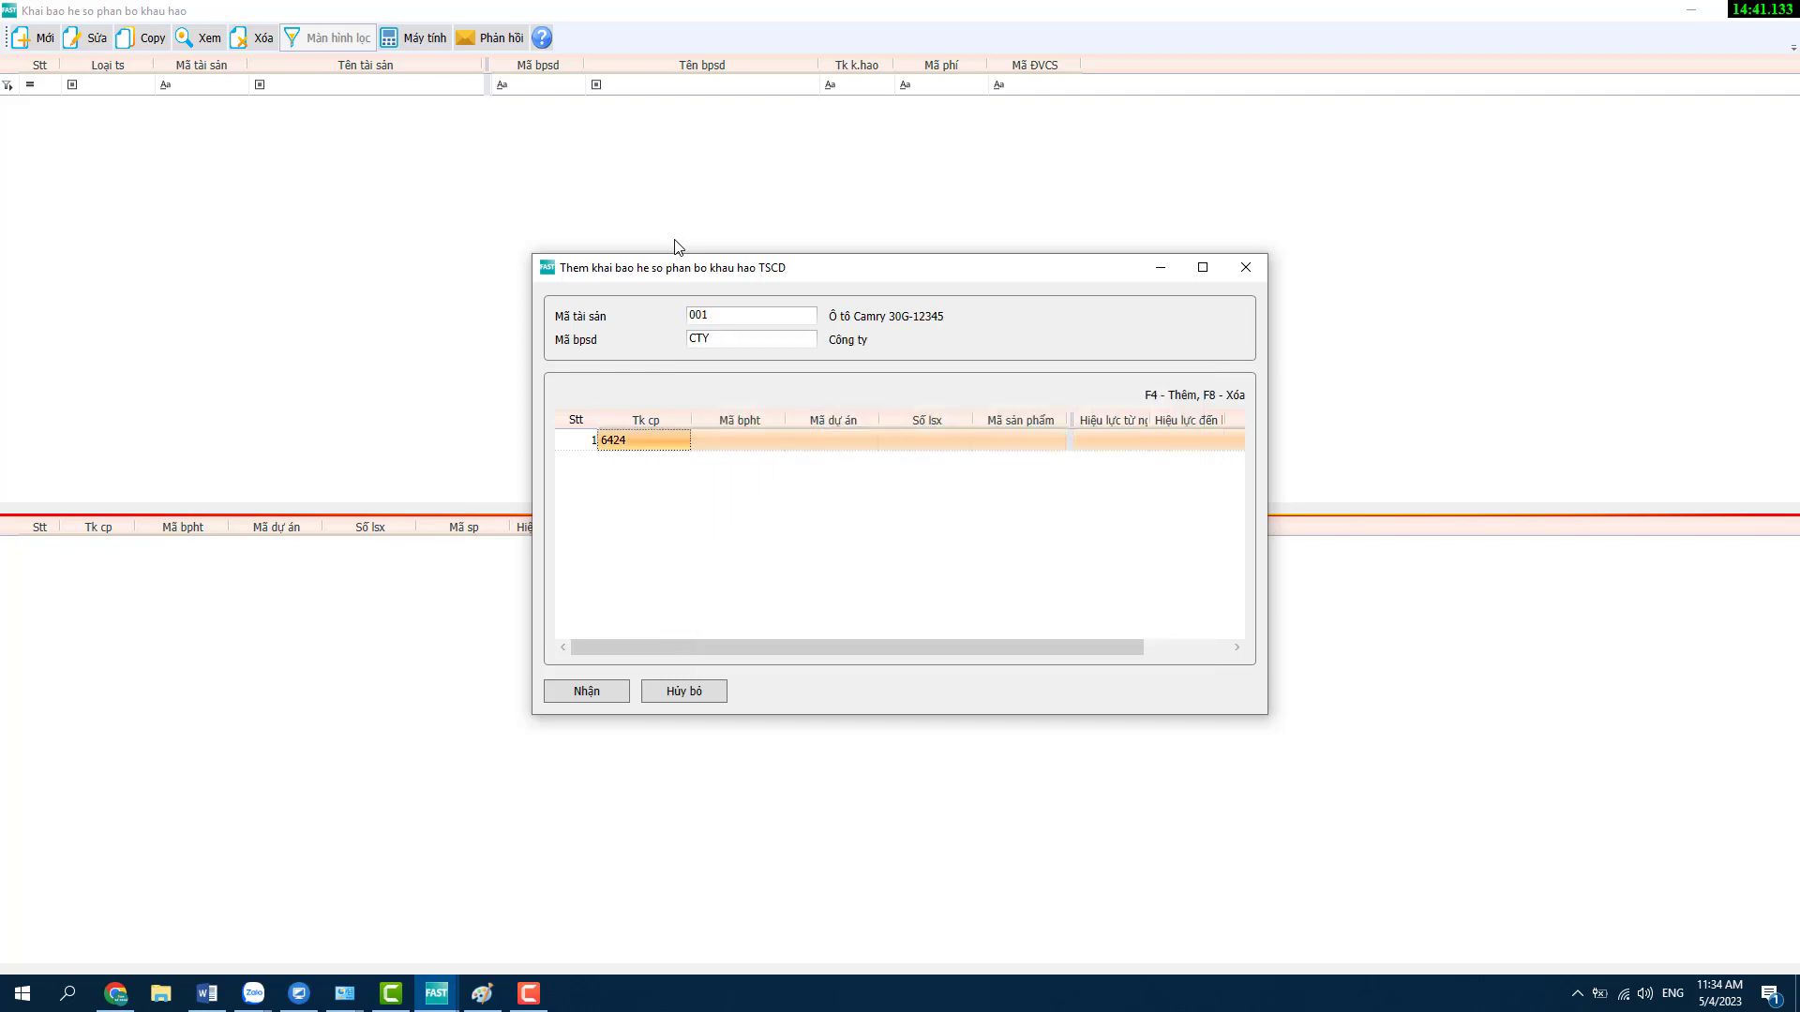
- Assign project DA001 (Công trình ABC) to the first 6424 allocation row, leaving Mã bpht and Số lsx blank
key("Return")
key("Return")
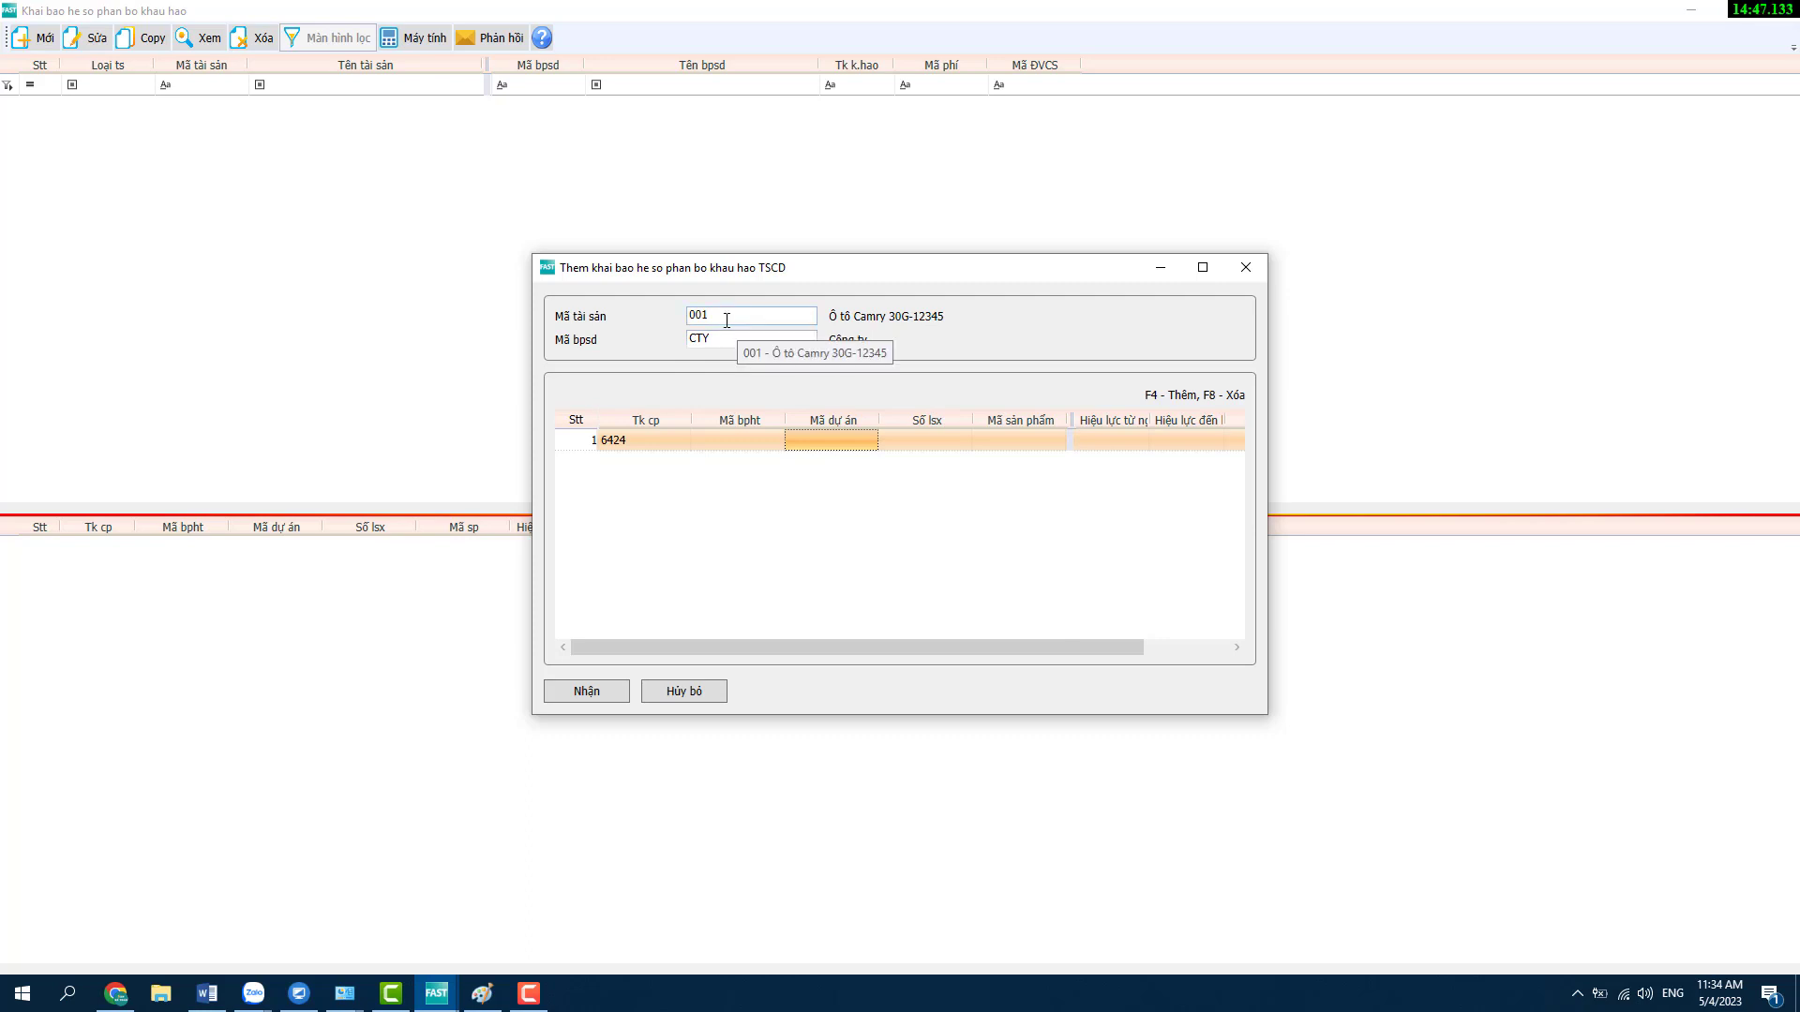
left_click(809, 438)
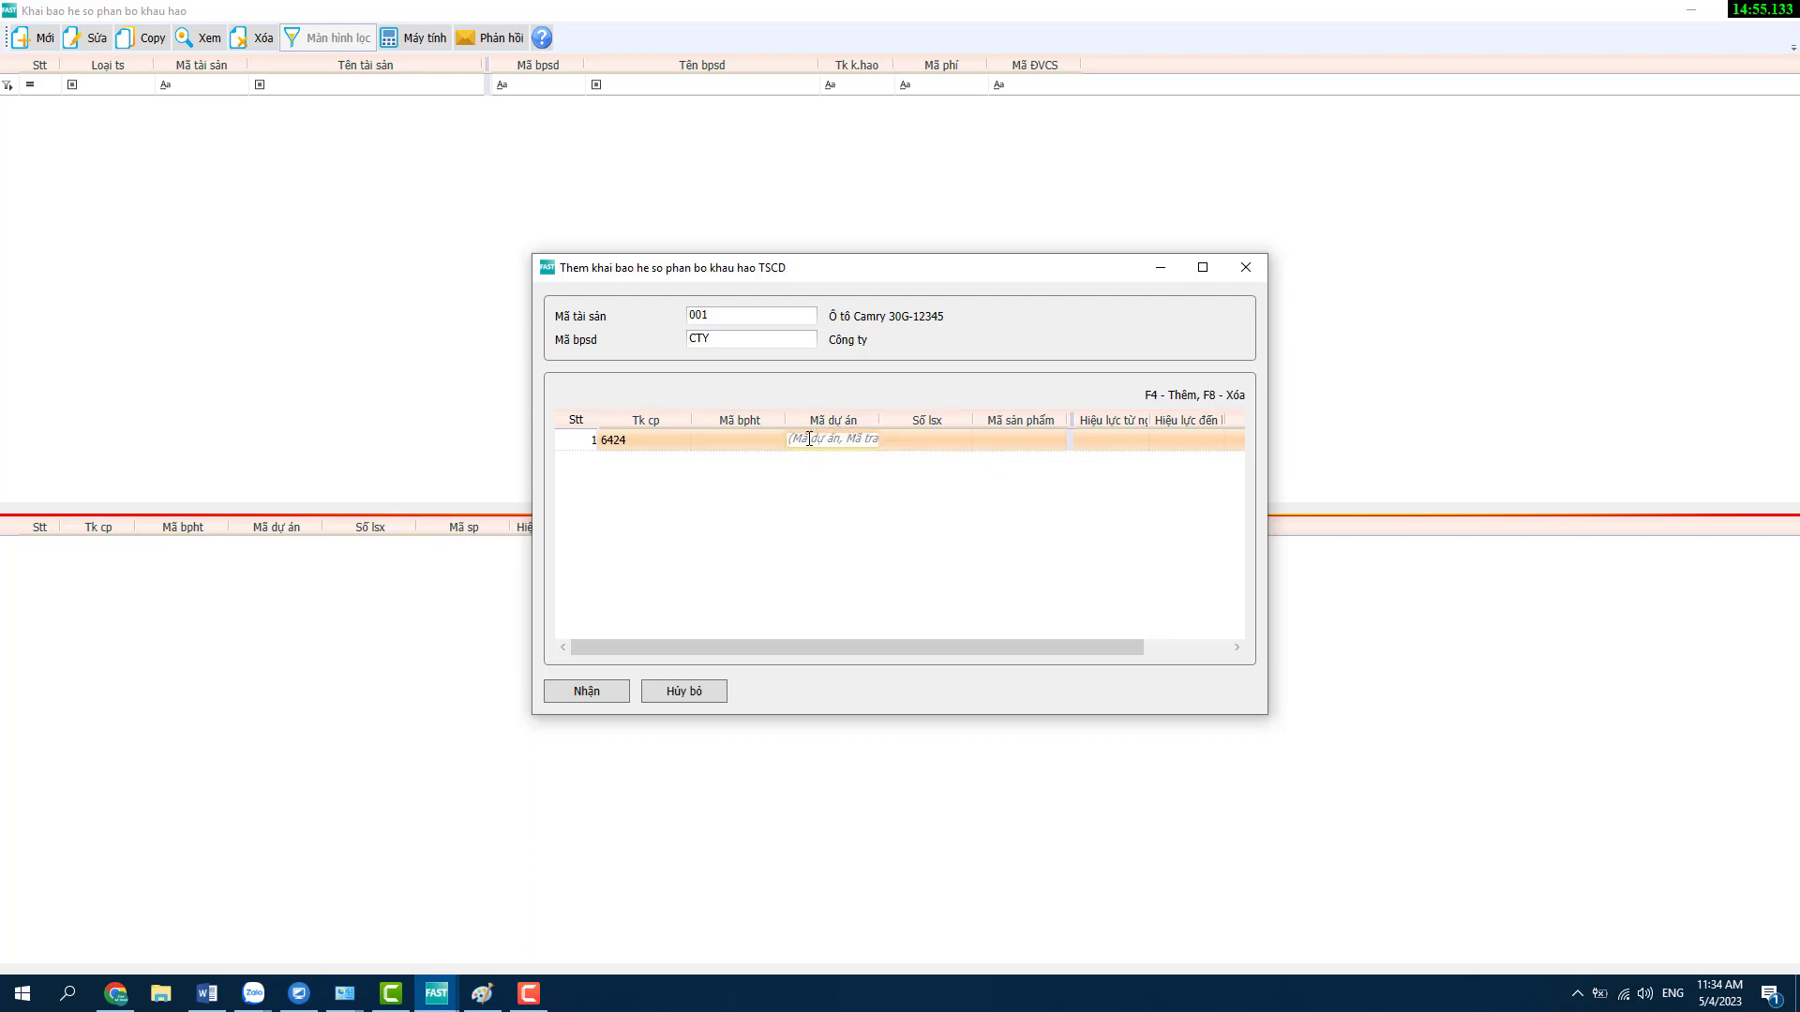
type("a")
key("Down")
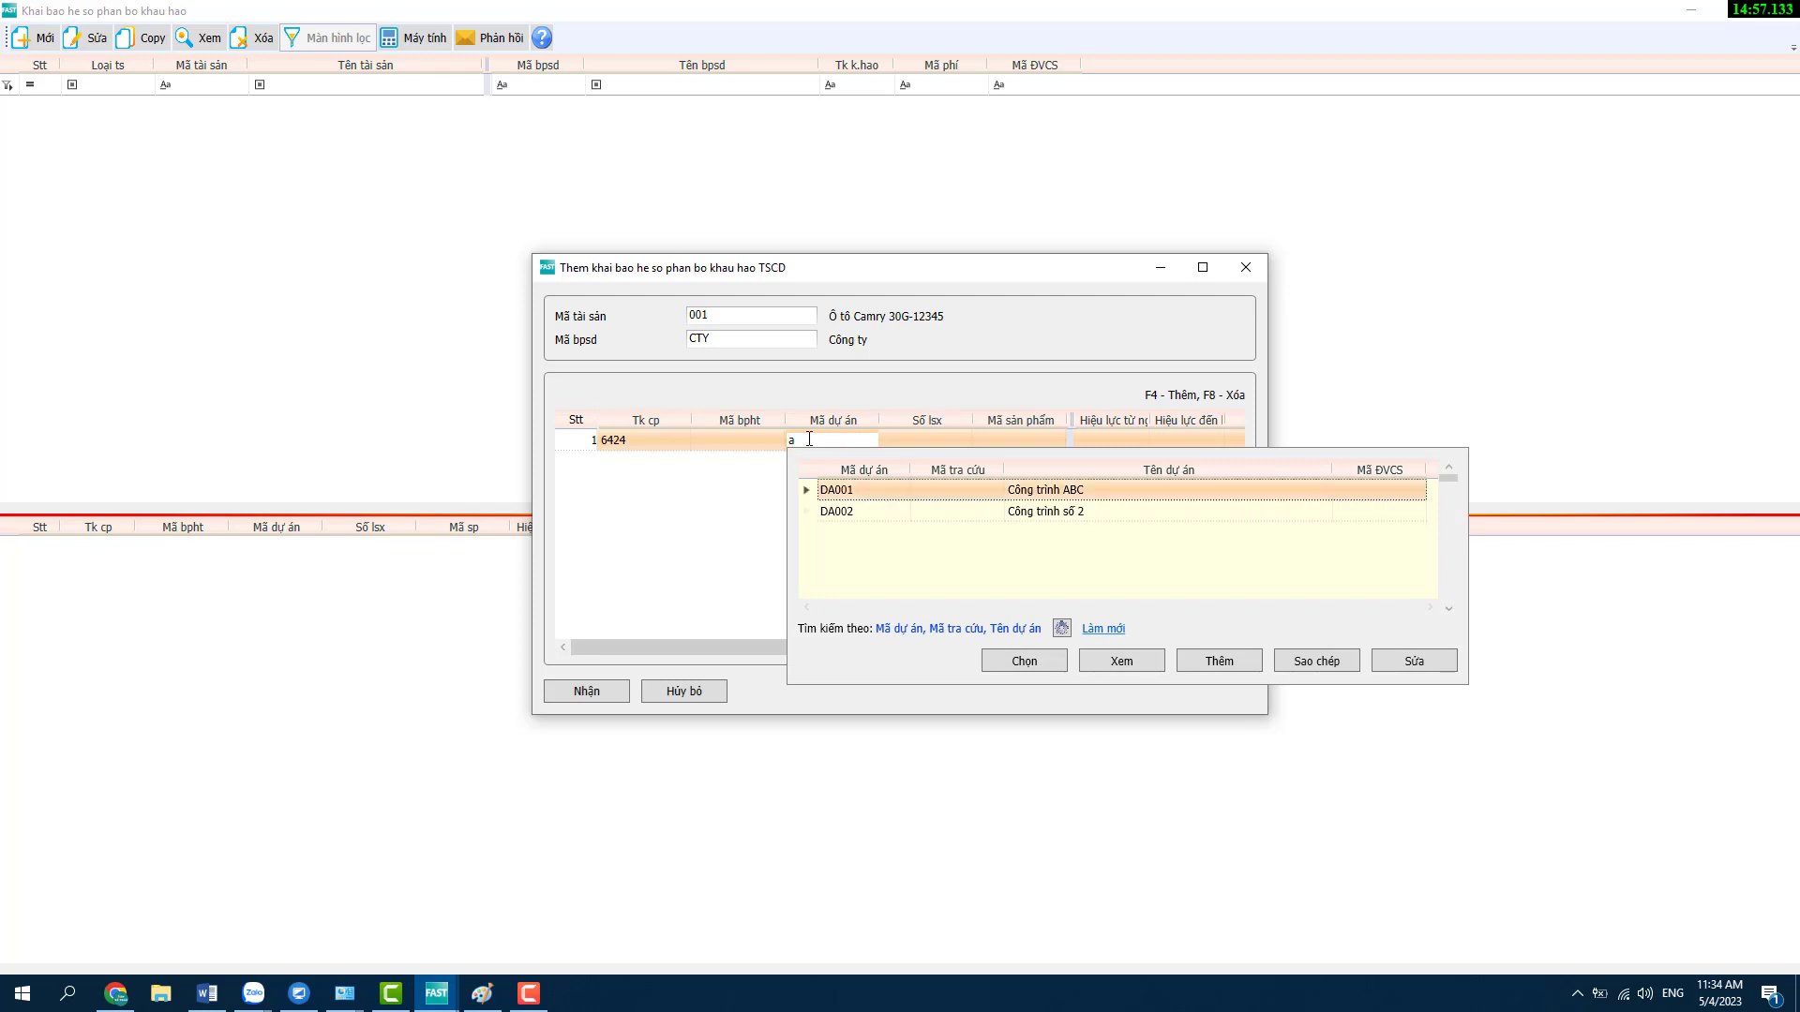
key("Return")
key("Return")
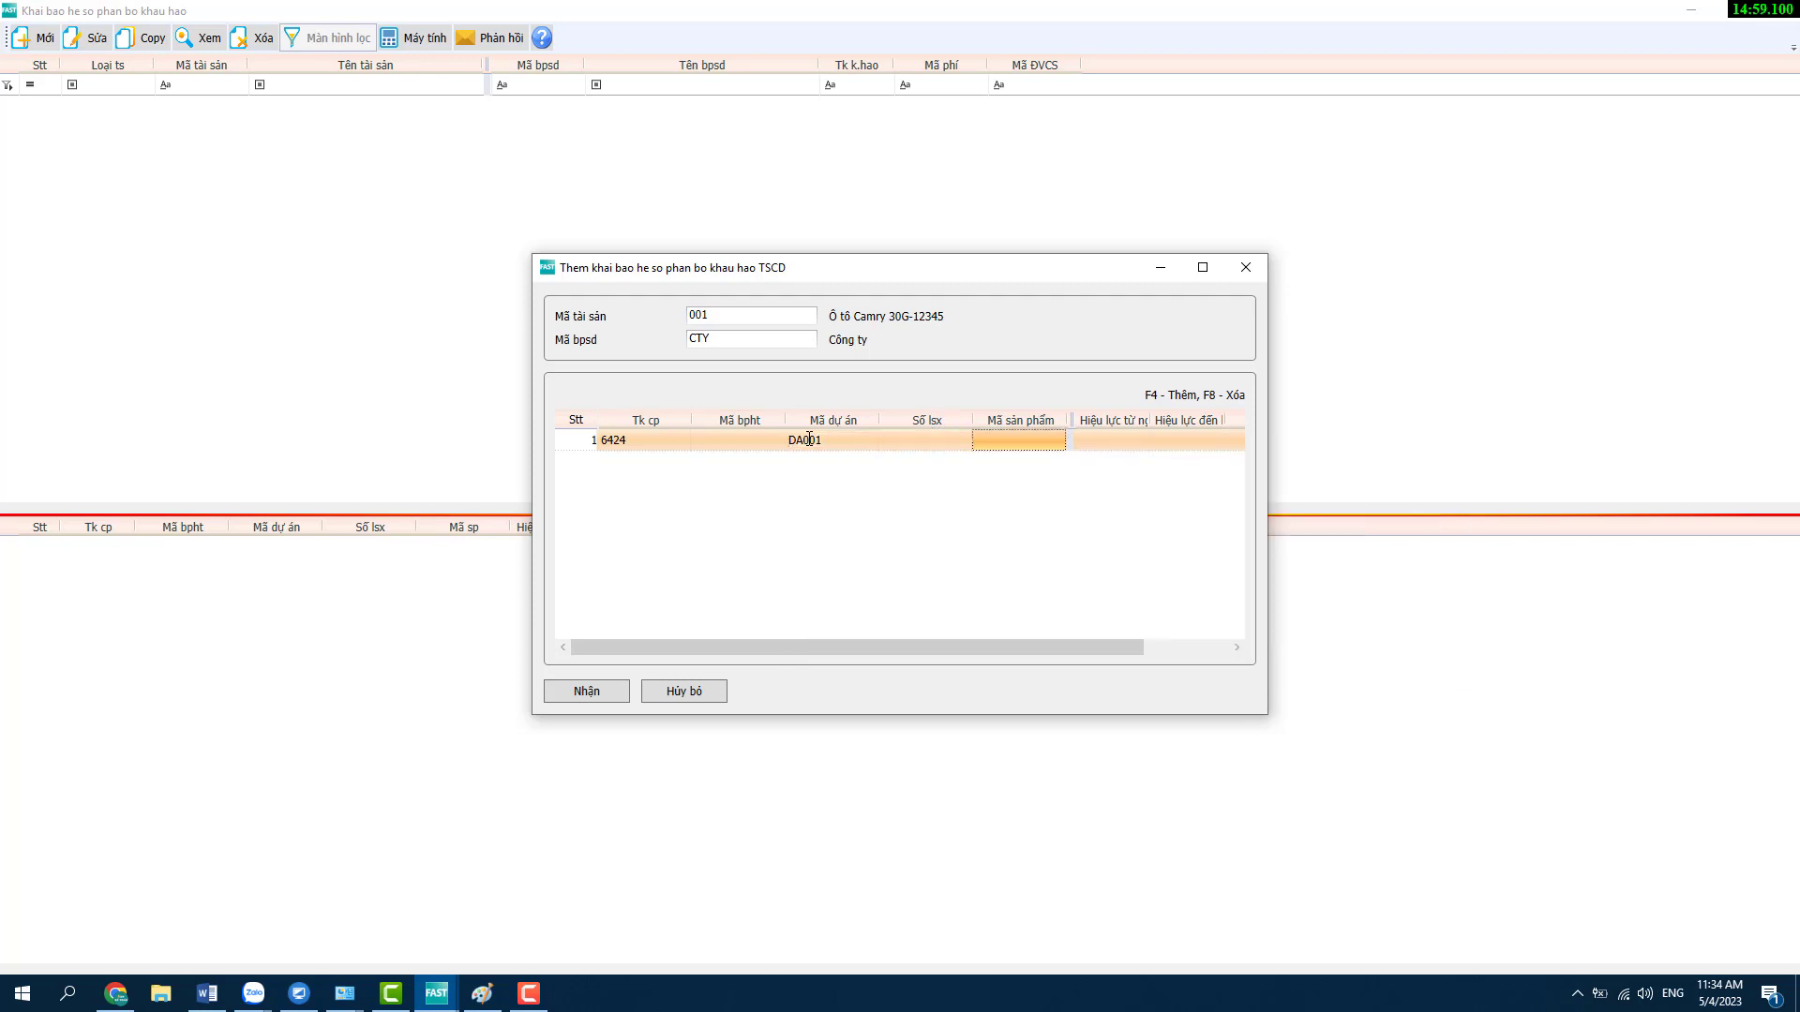
- Set the DA001 row's effective period from 01-04-2023 to 30-04-2023 and its coefficient to 3
key("Return")
type("01042023")
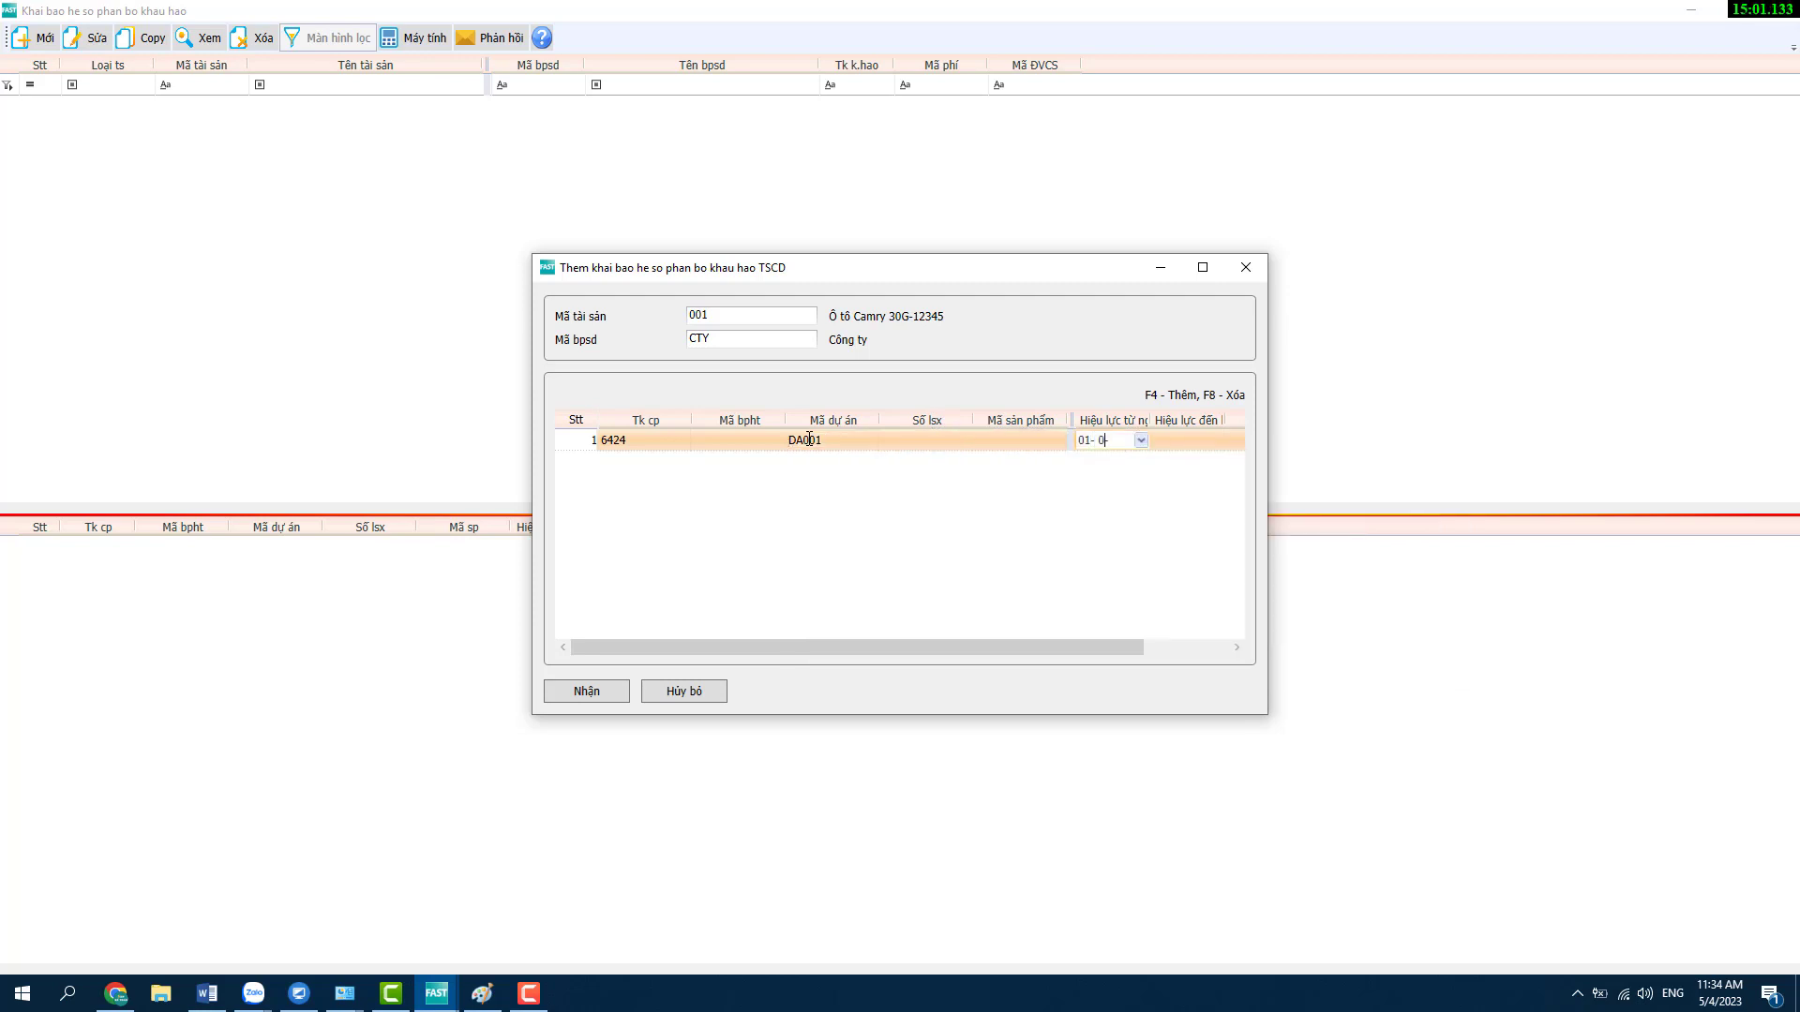
key("Return")
type("30042023")
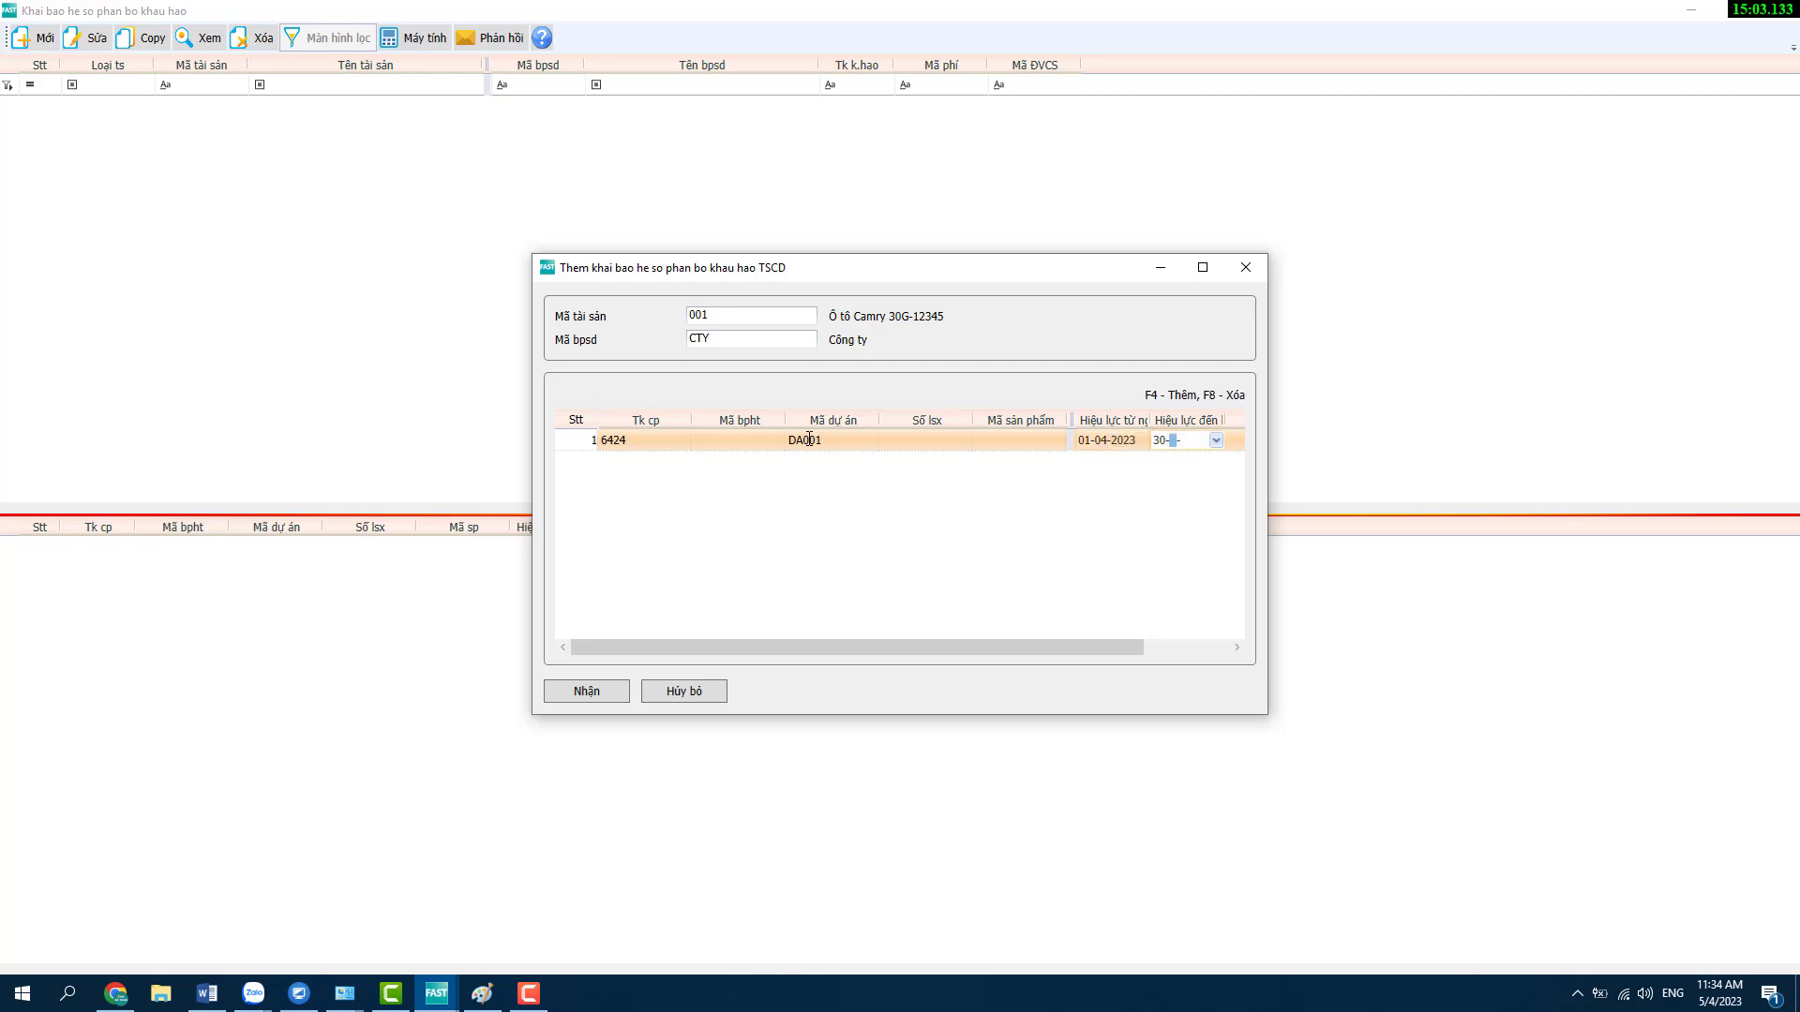
key("Return")
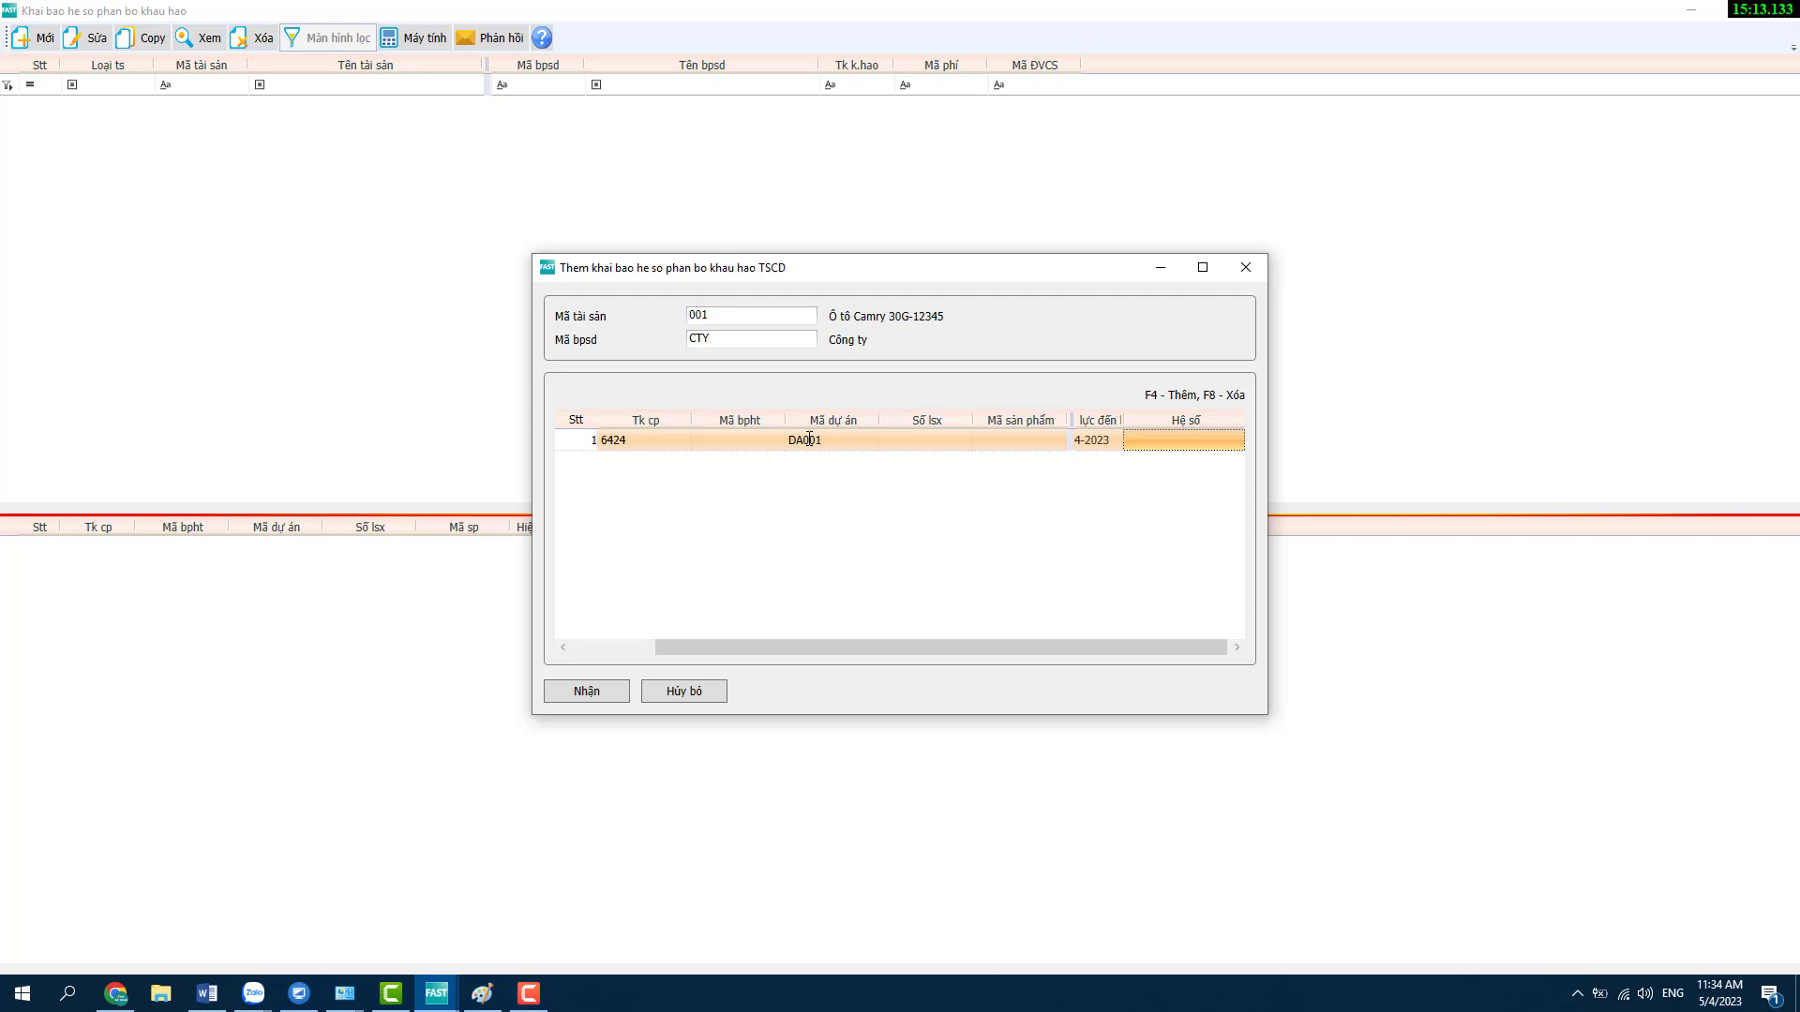
type("3,")
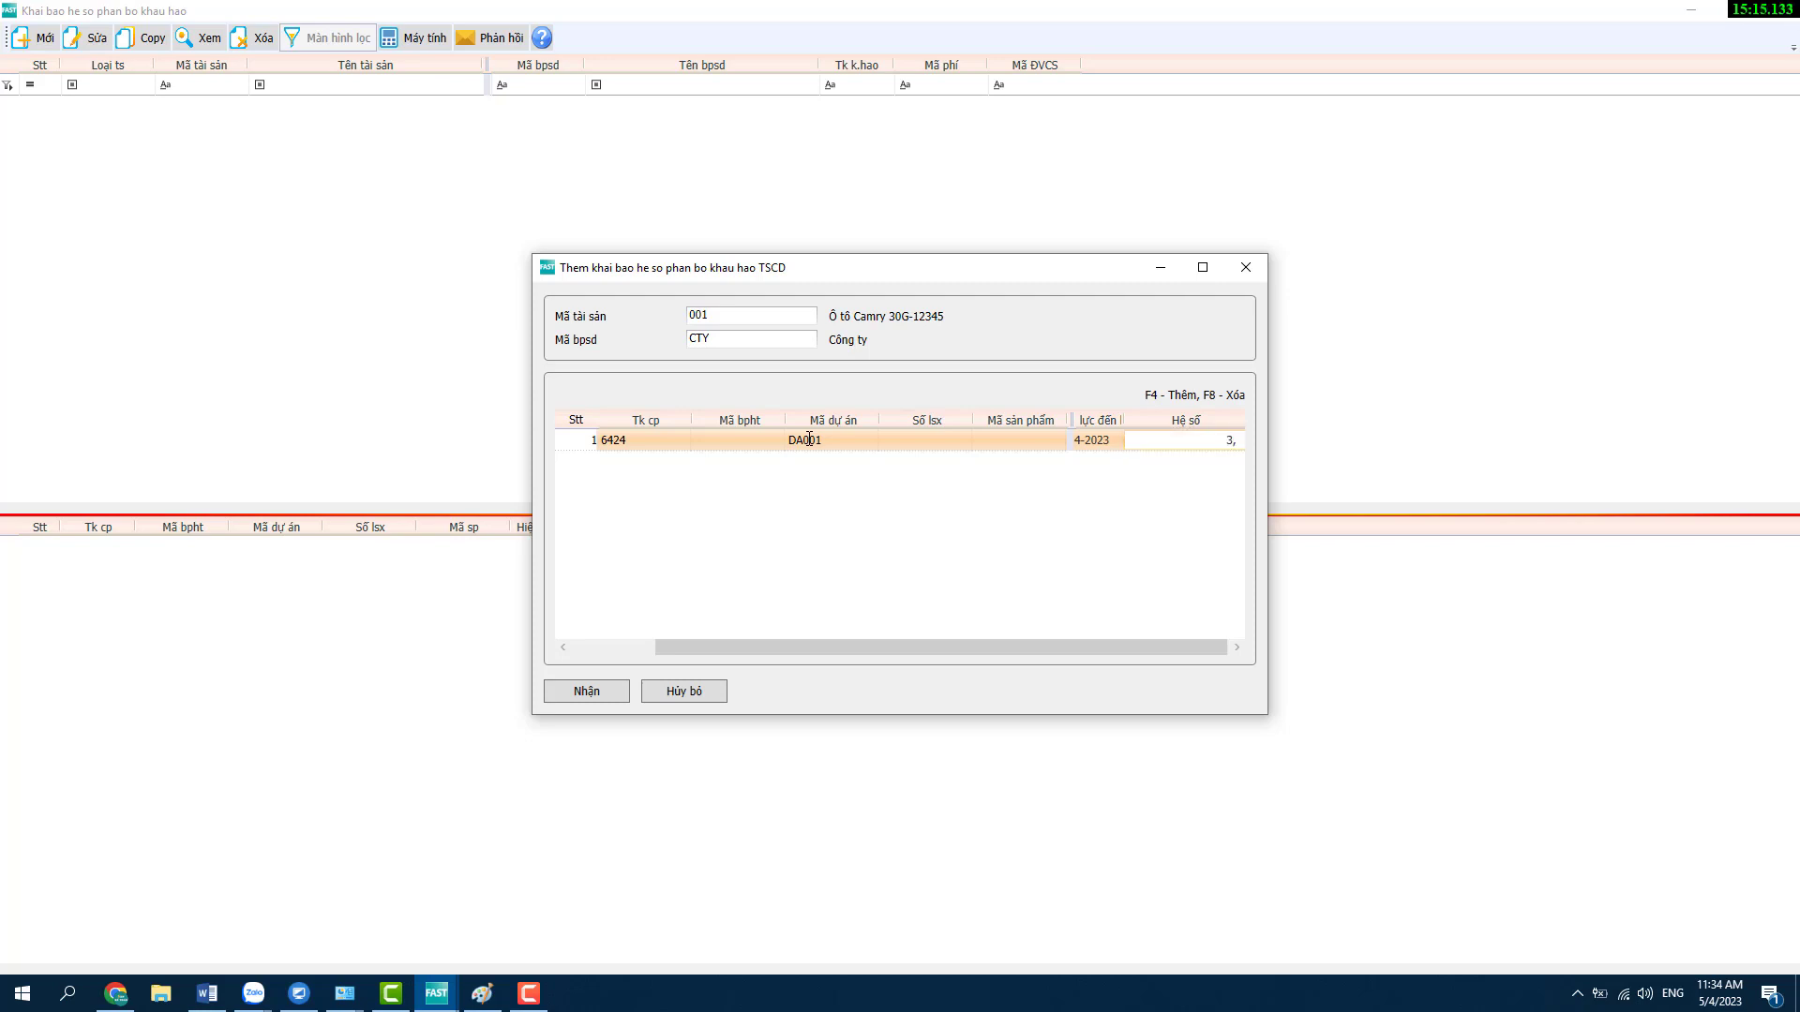
key("Return")
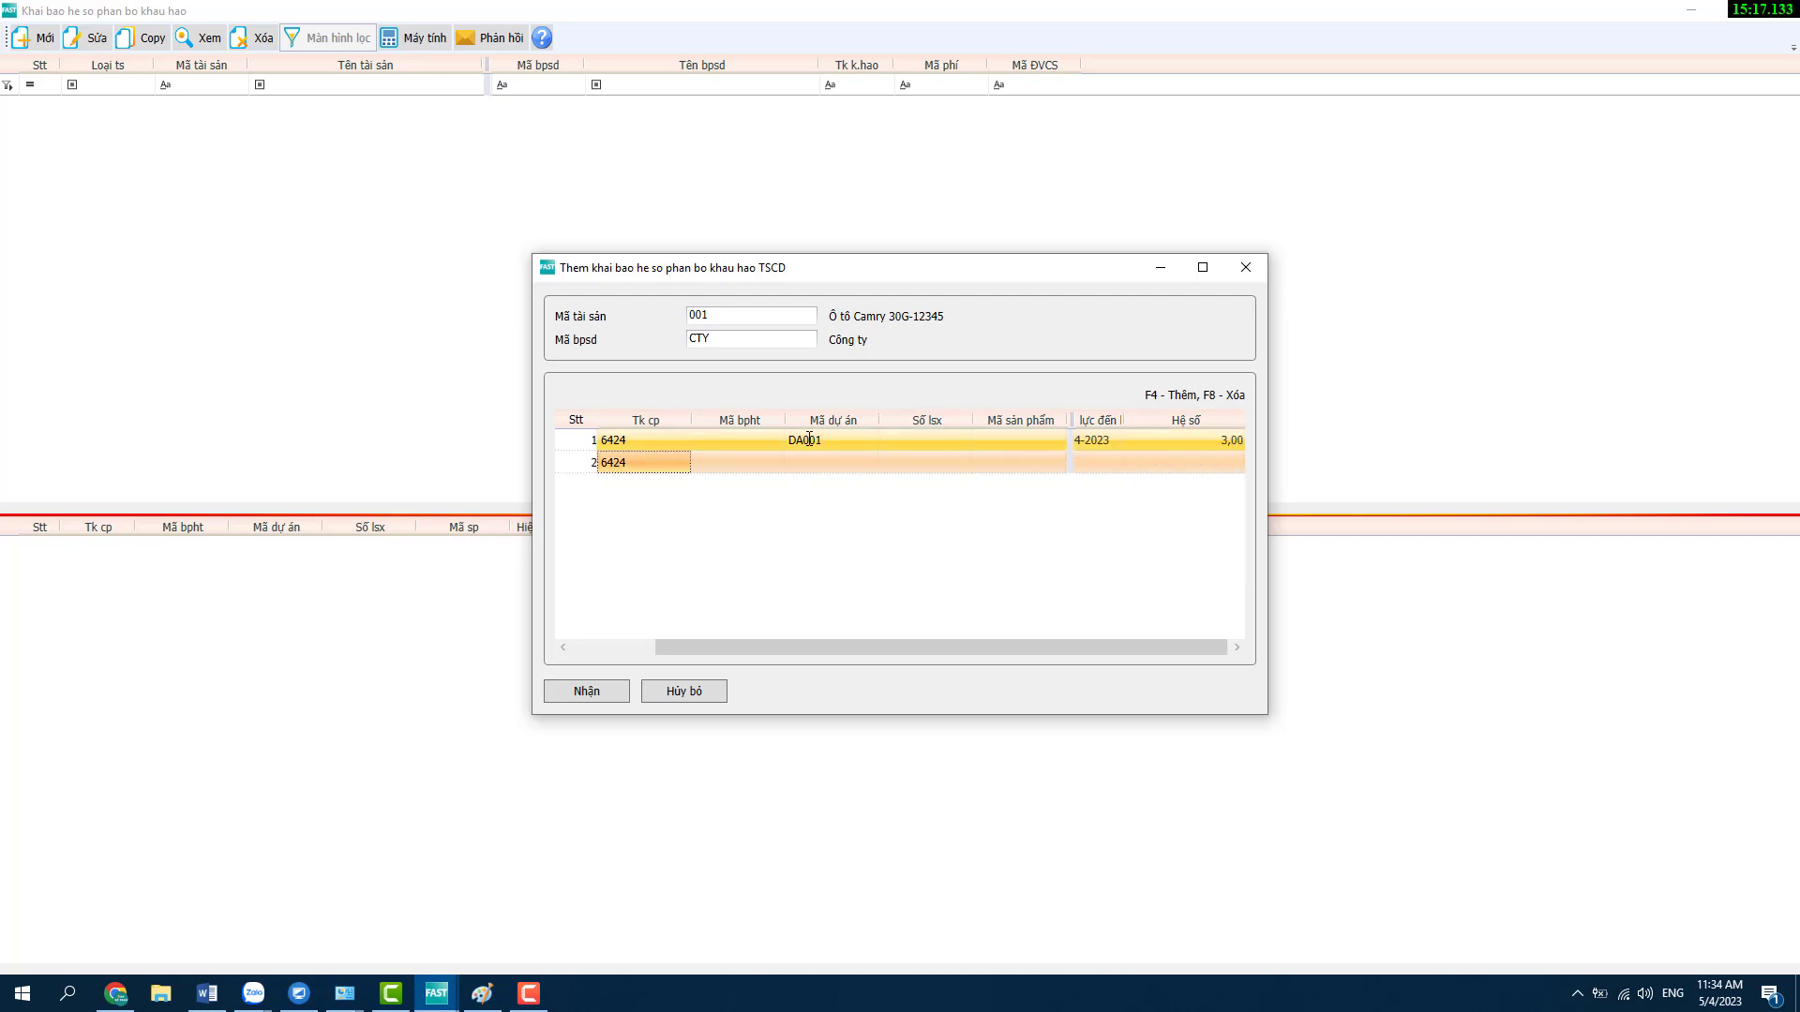
- Assign project DA002 (Công trình số 2) to the second 6424 allocation row
key("Return")
key("Return")
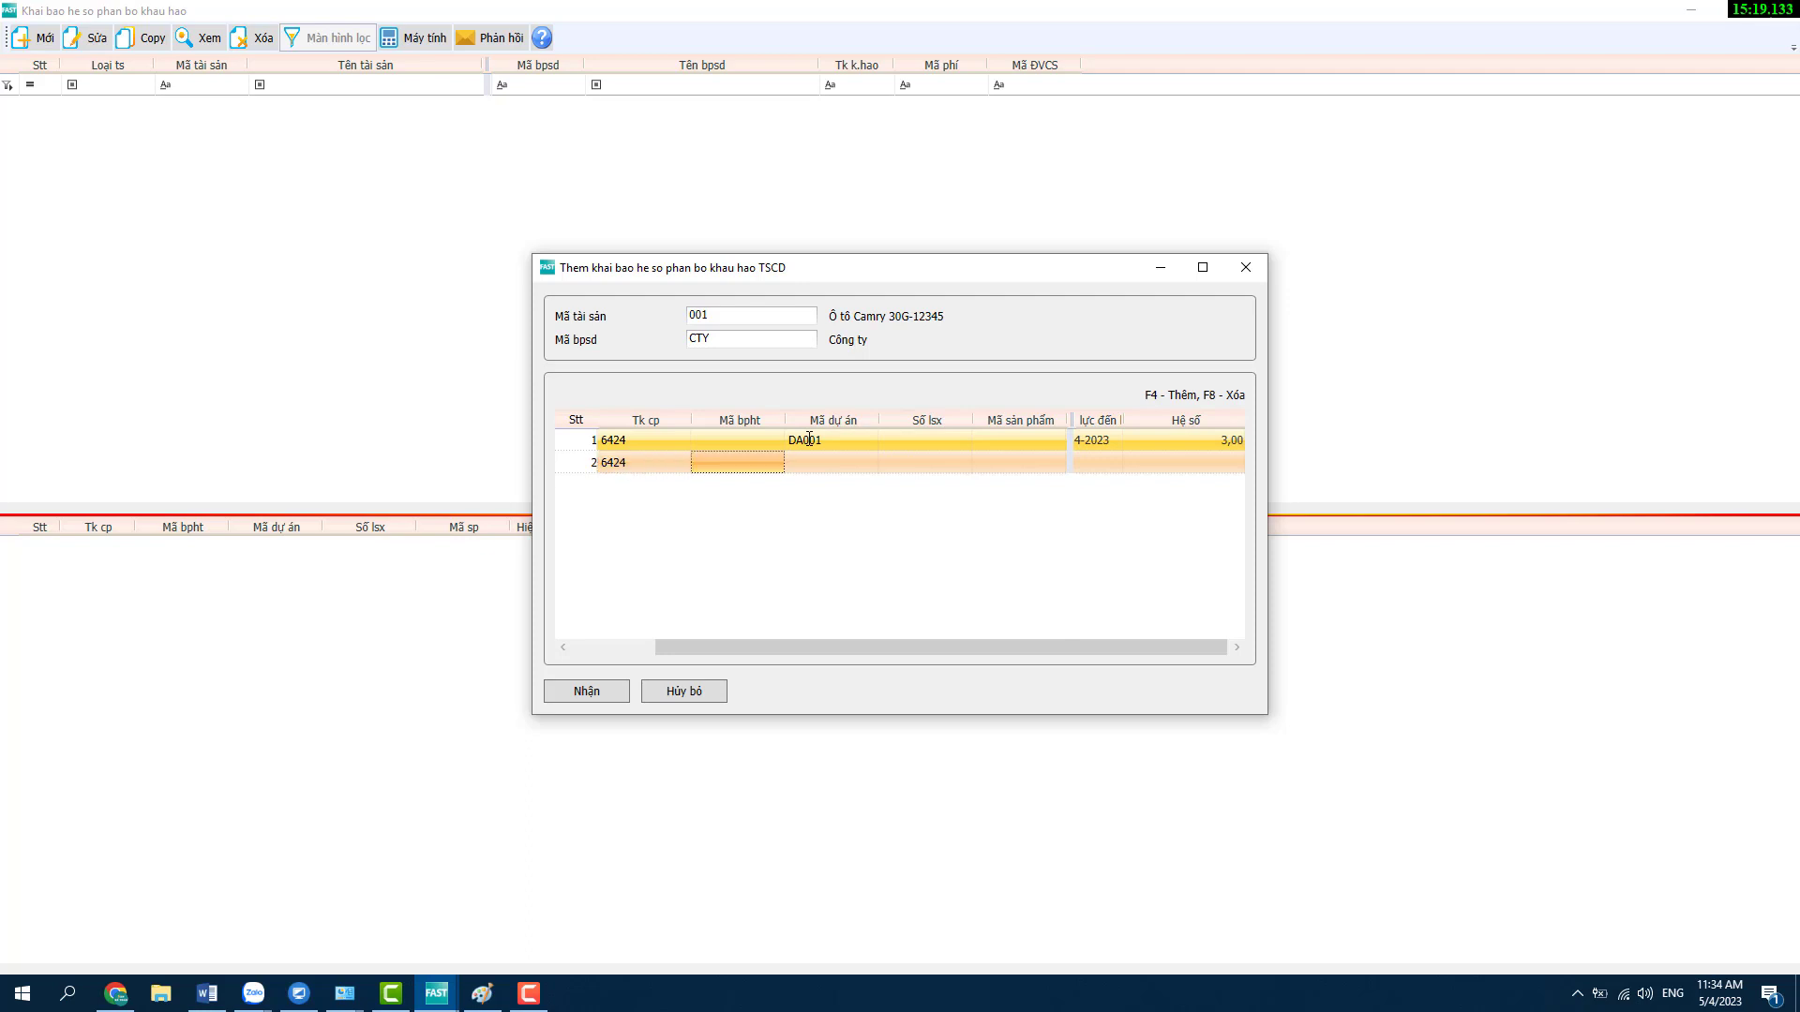
type("d")
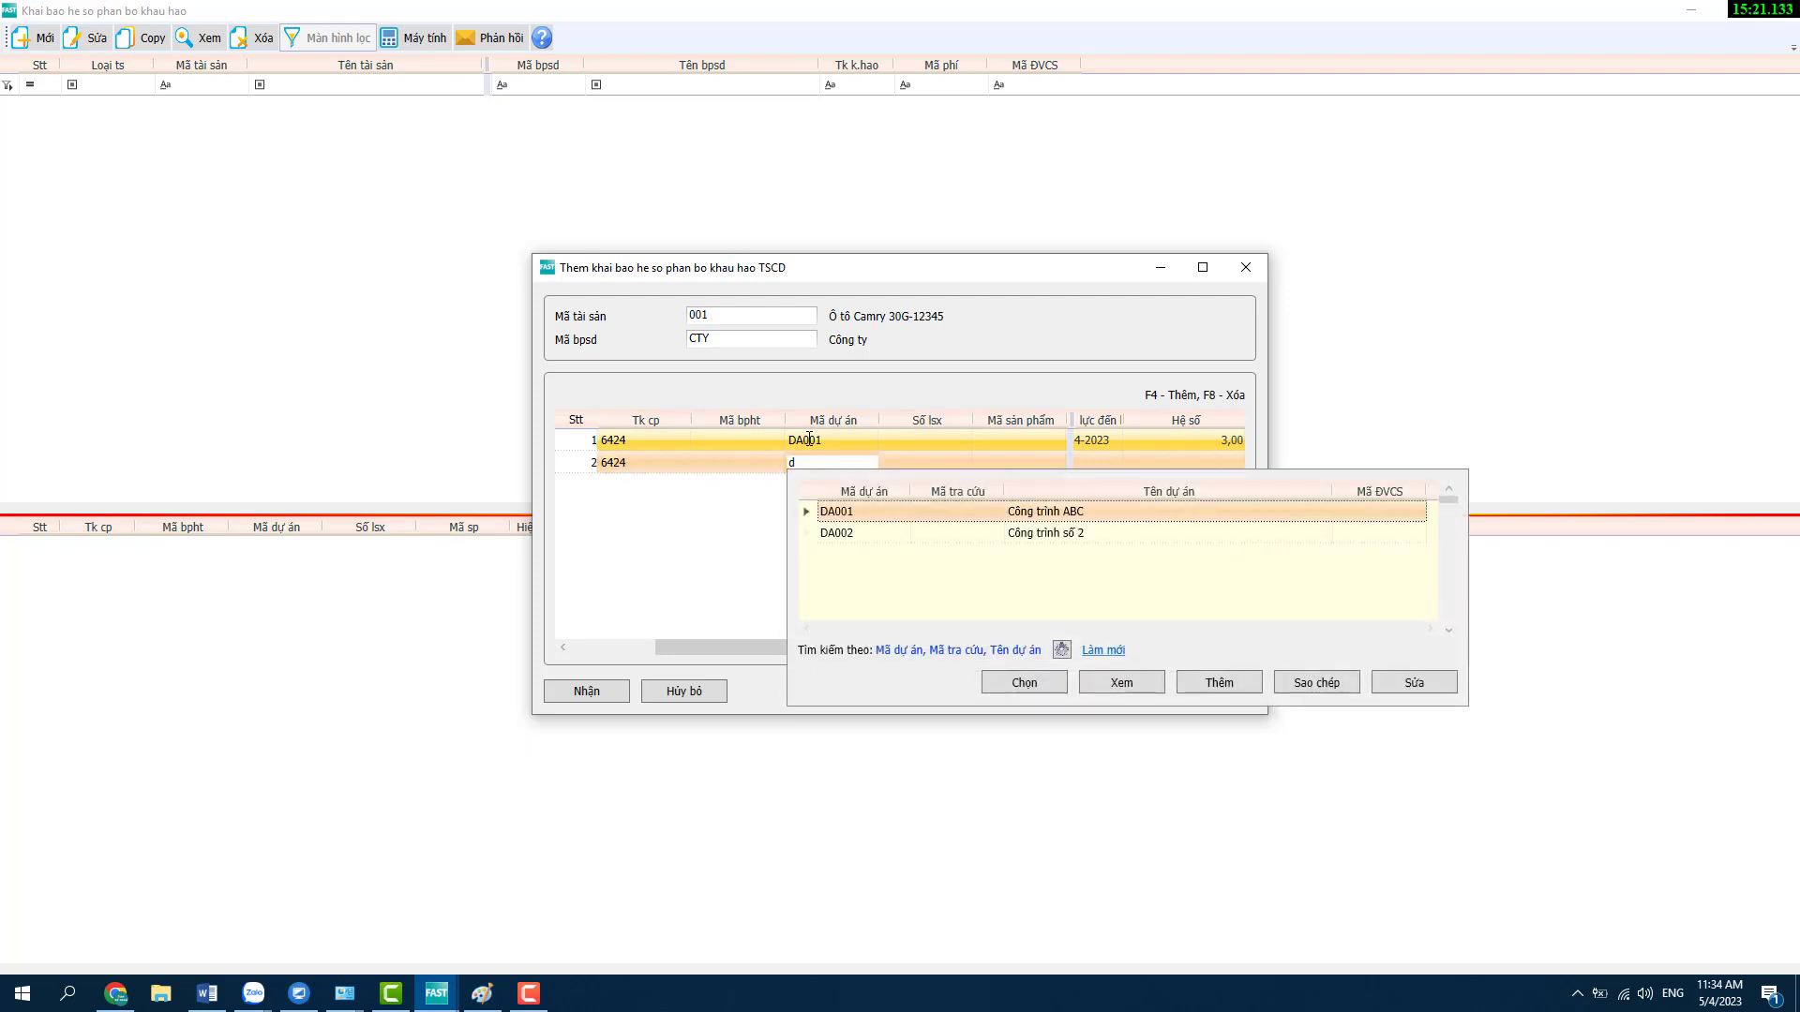
key("Down")
key("Return")
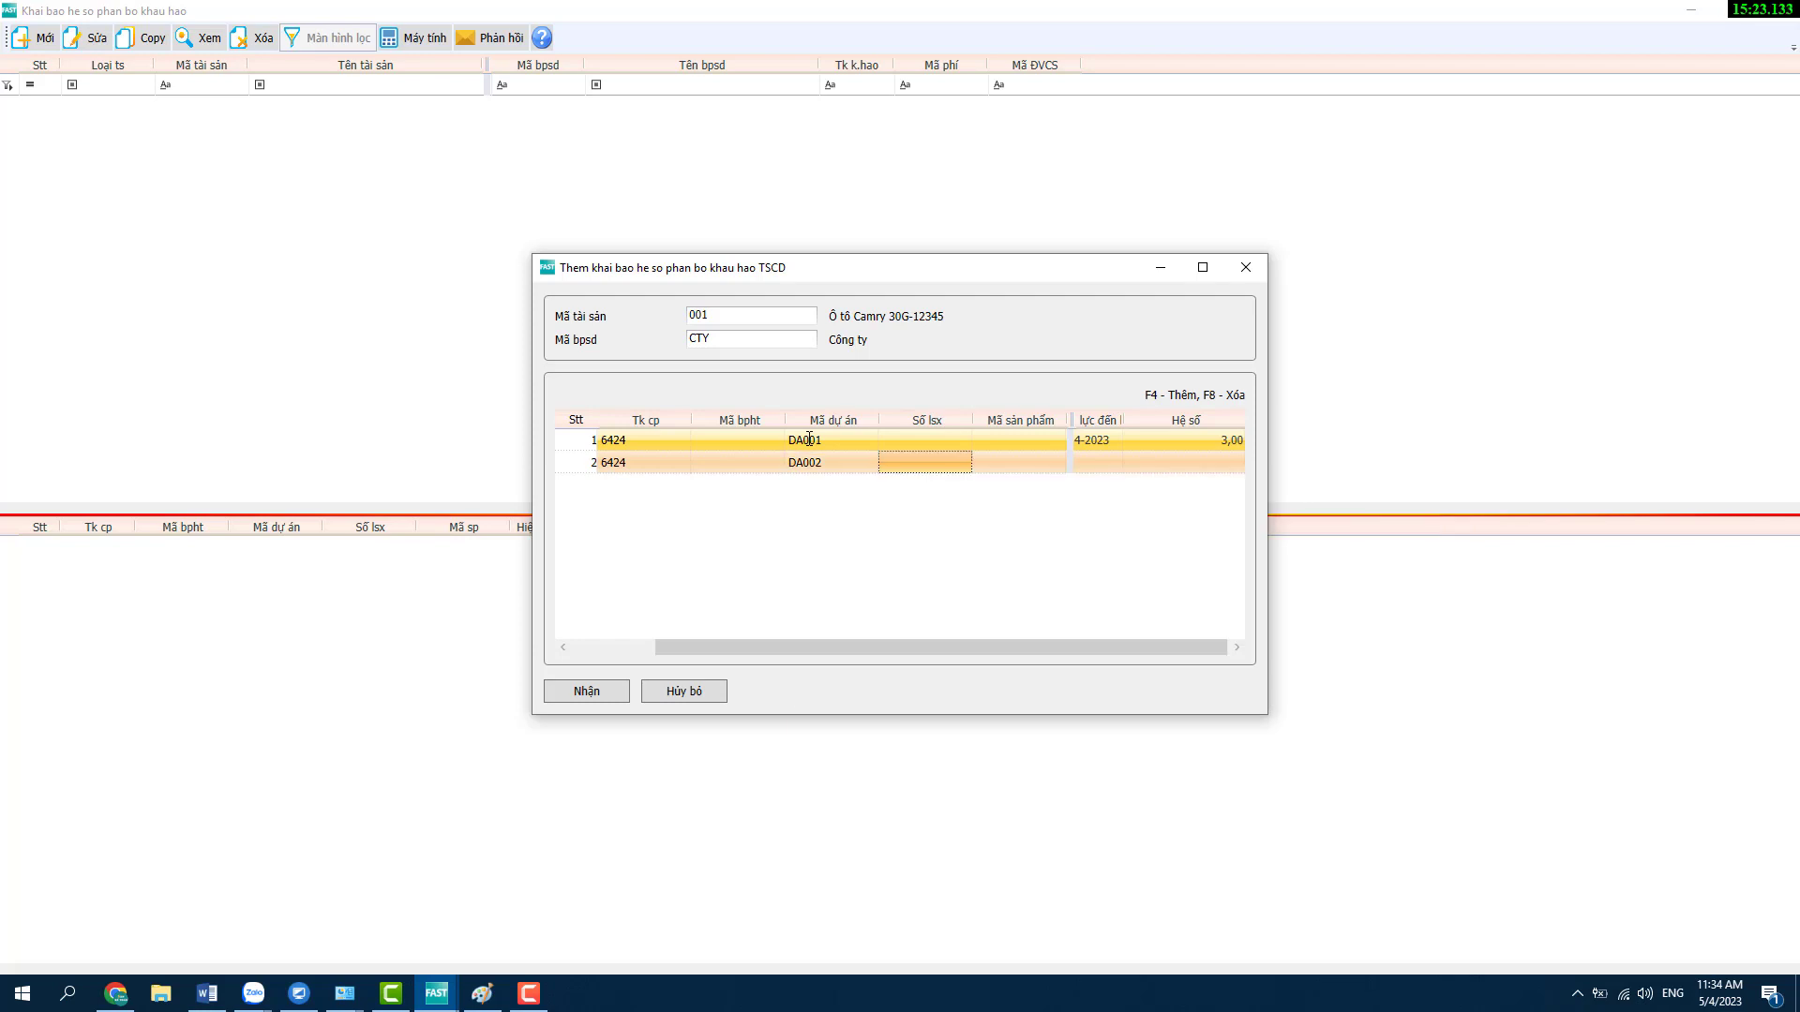
- Set the DA002 row's effective period from 01-04-2023 to 30-04-2023 and its coefficient to 5
key("Return")
key("Return")
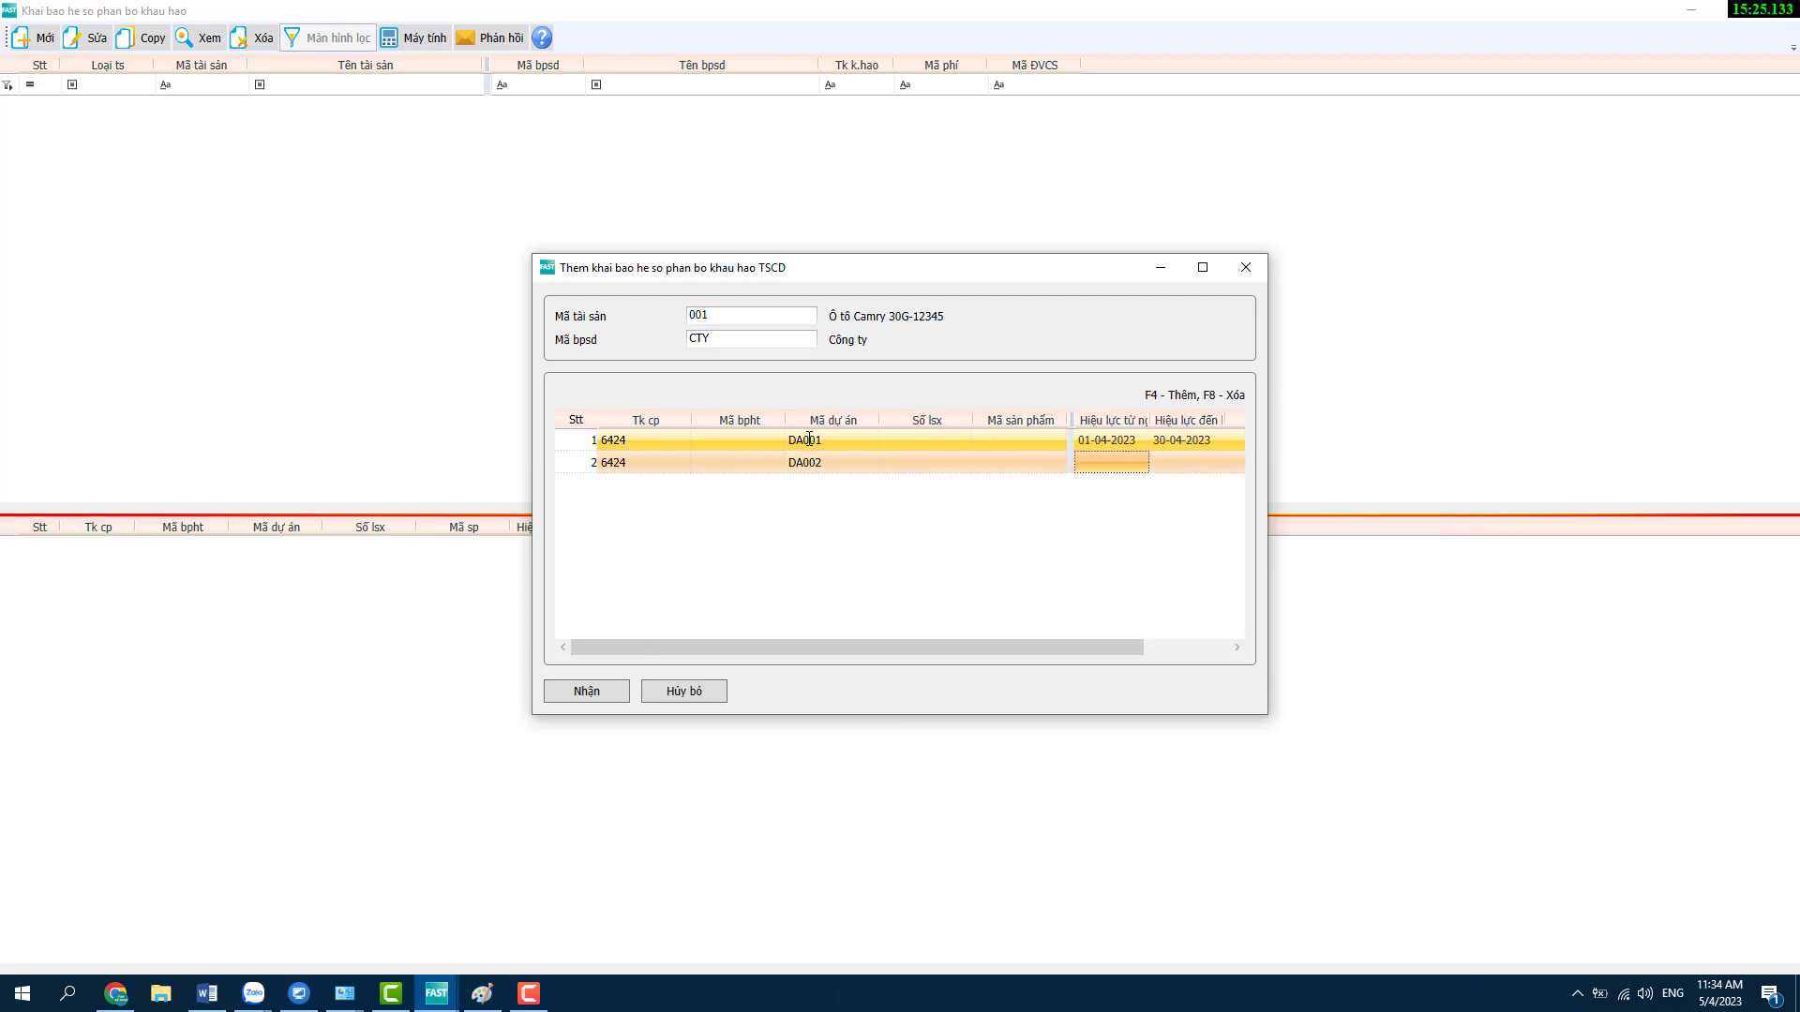
type("0104")
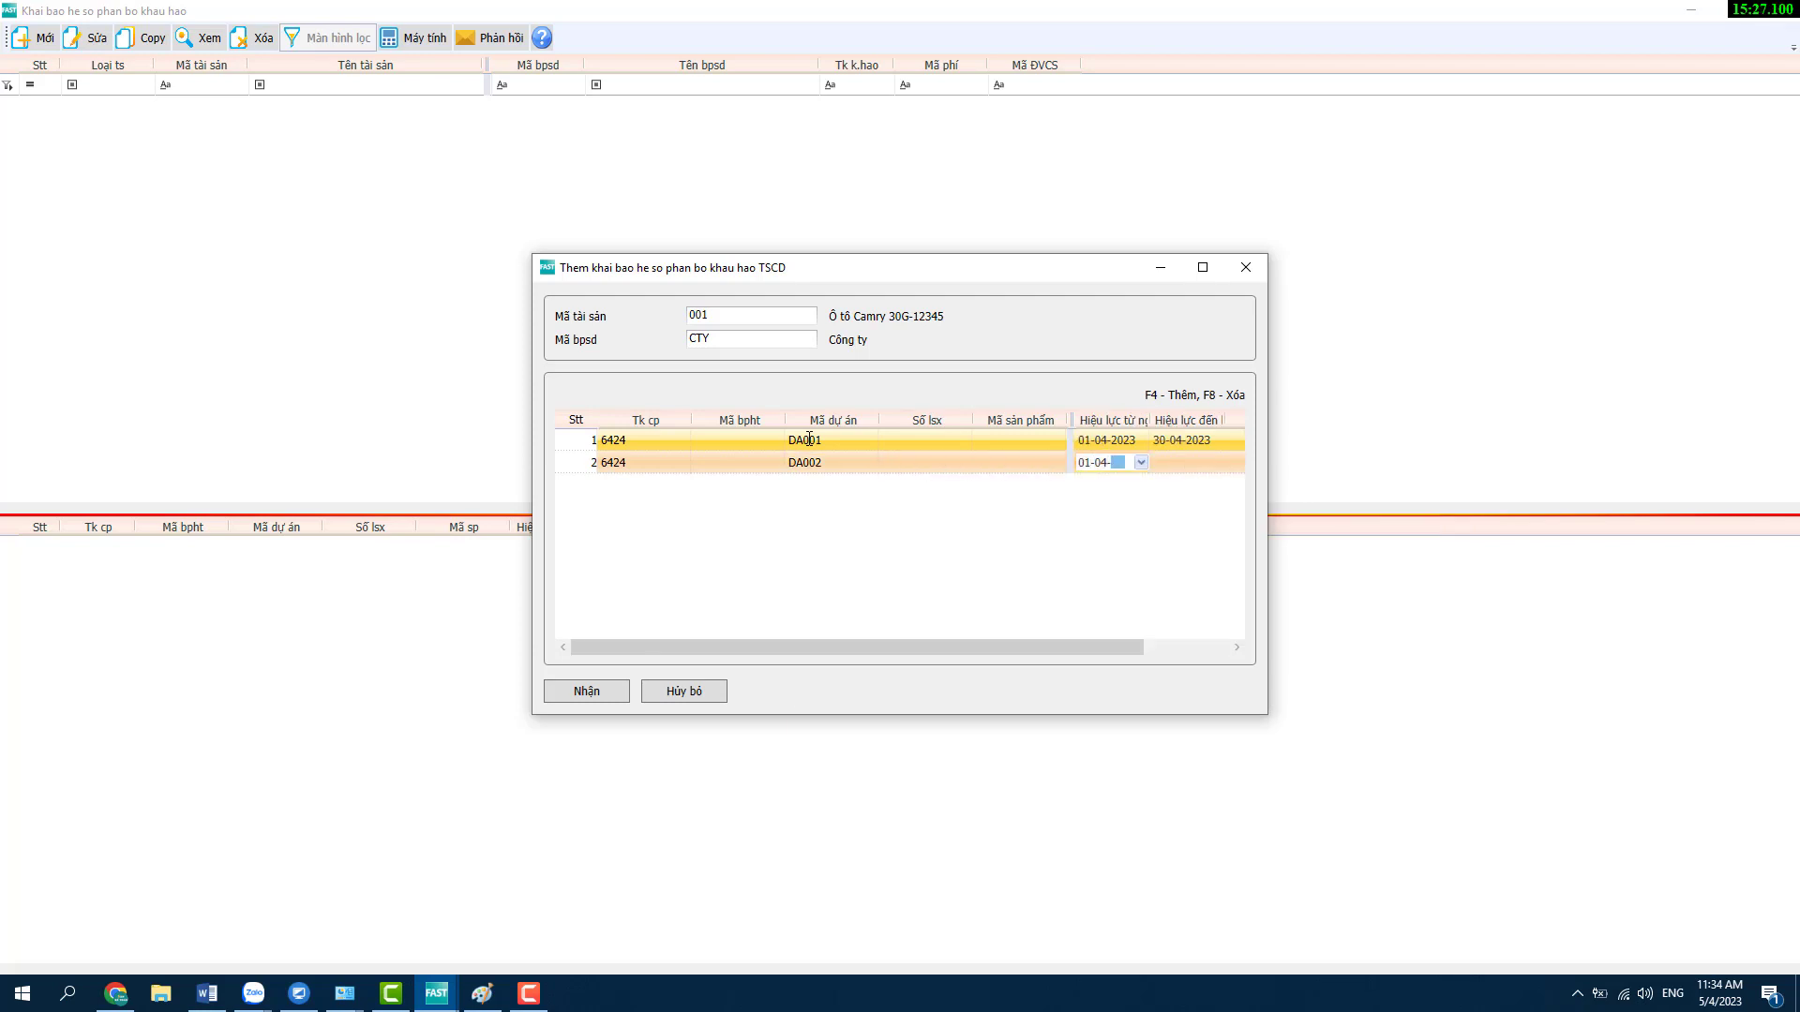
key("Return")
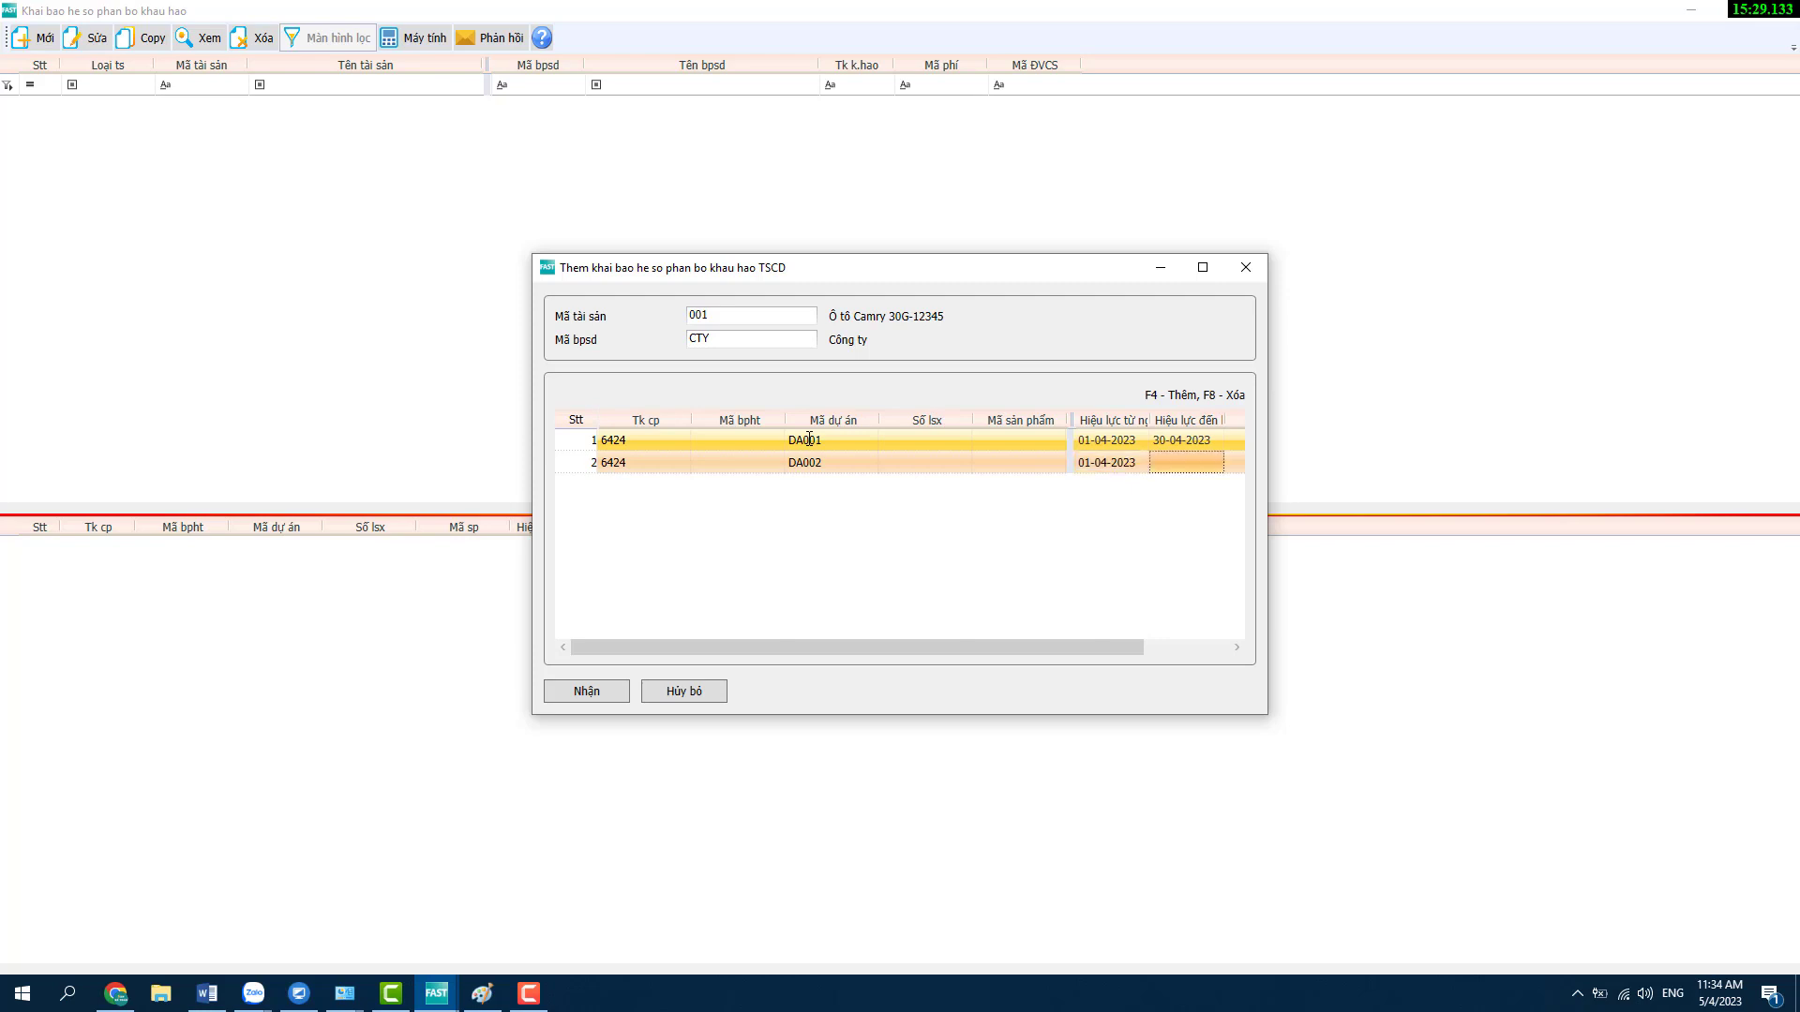
type("3004")
key("Return")
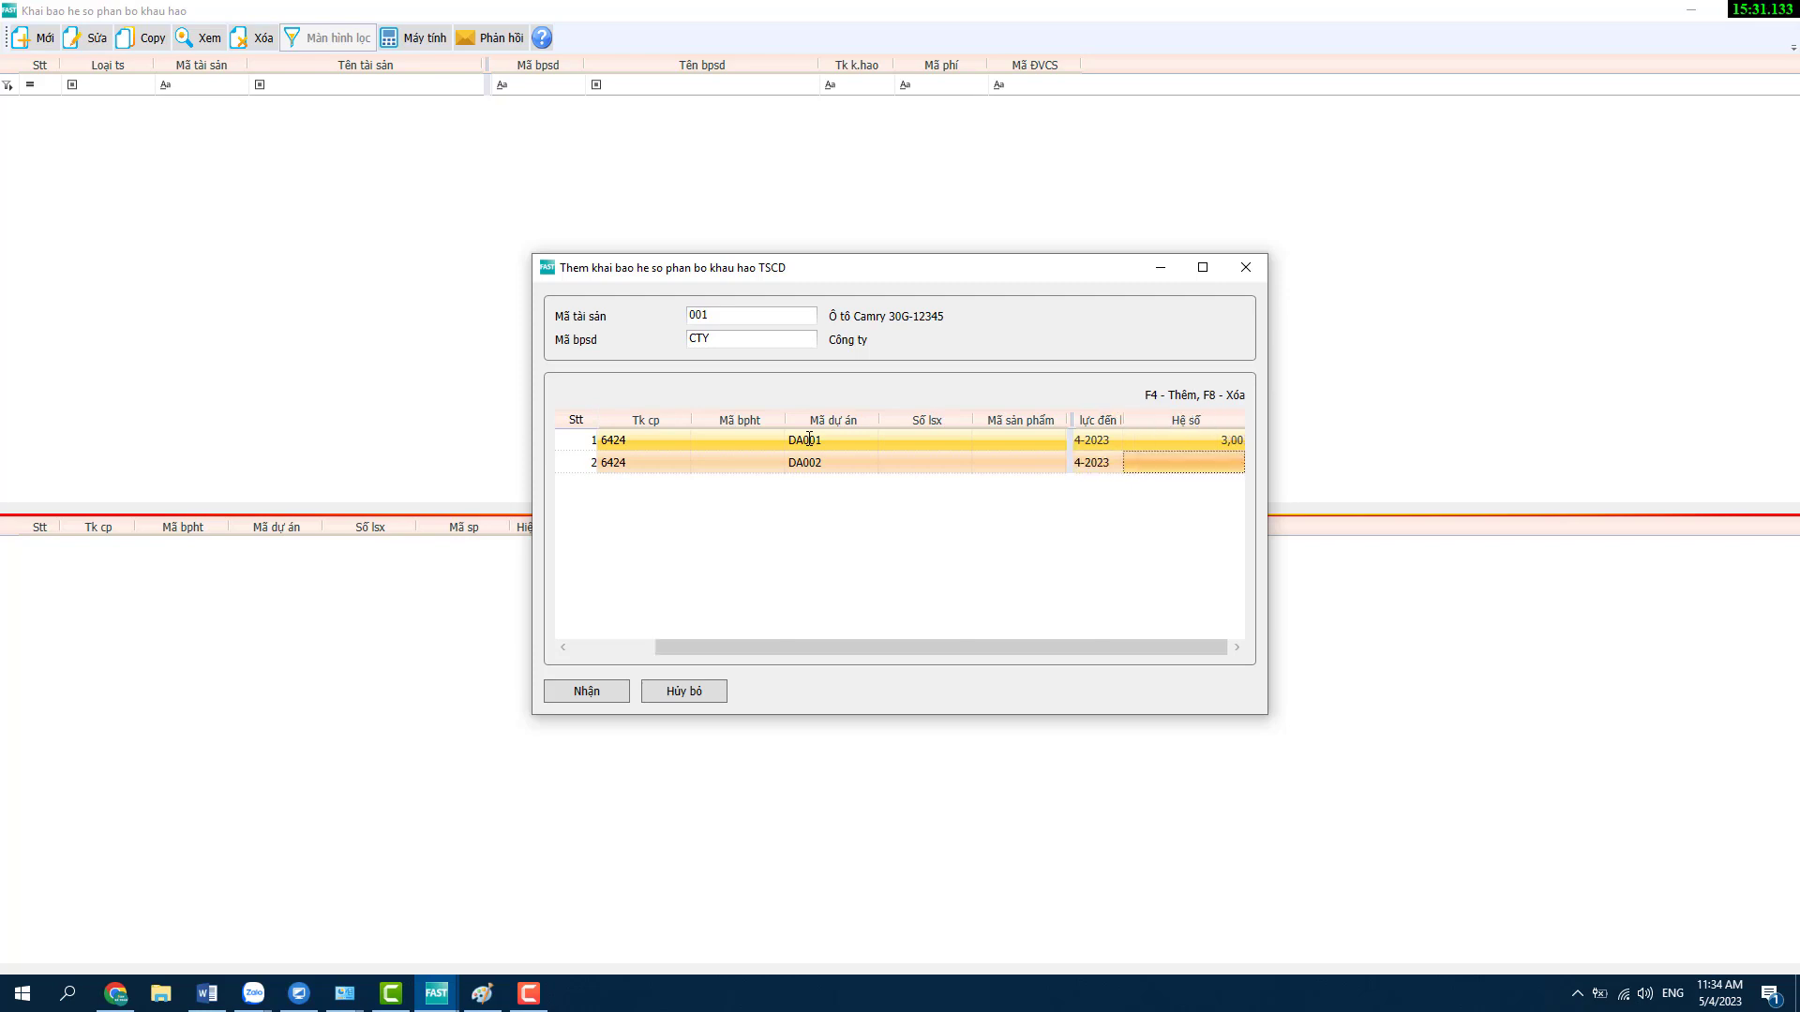
type("5,")
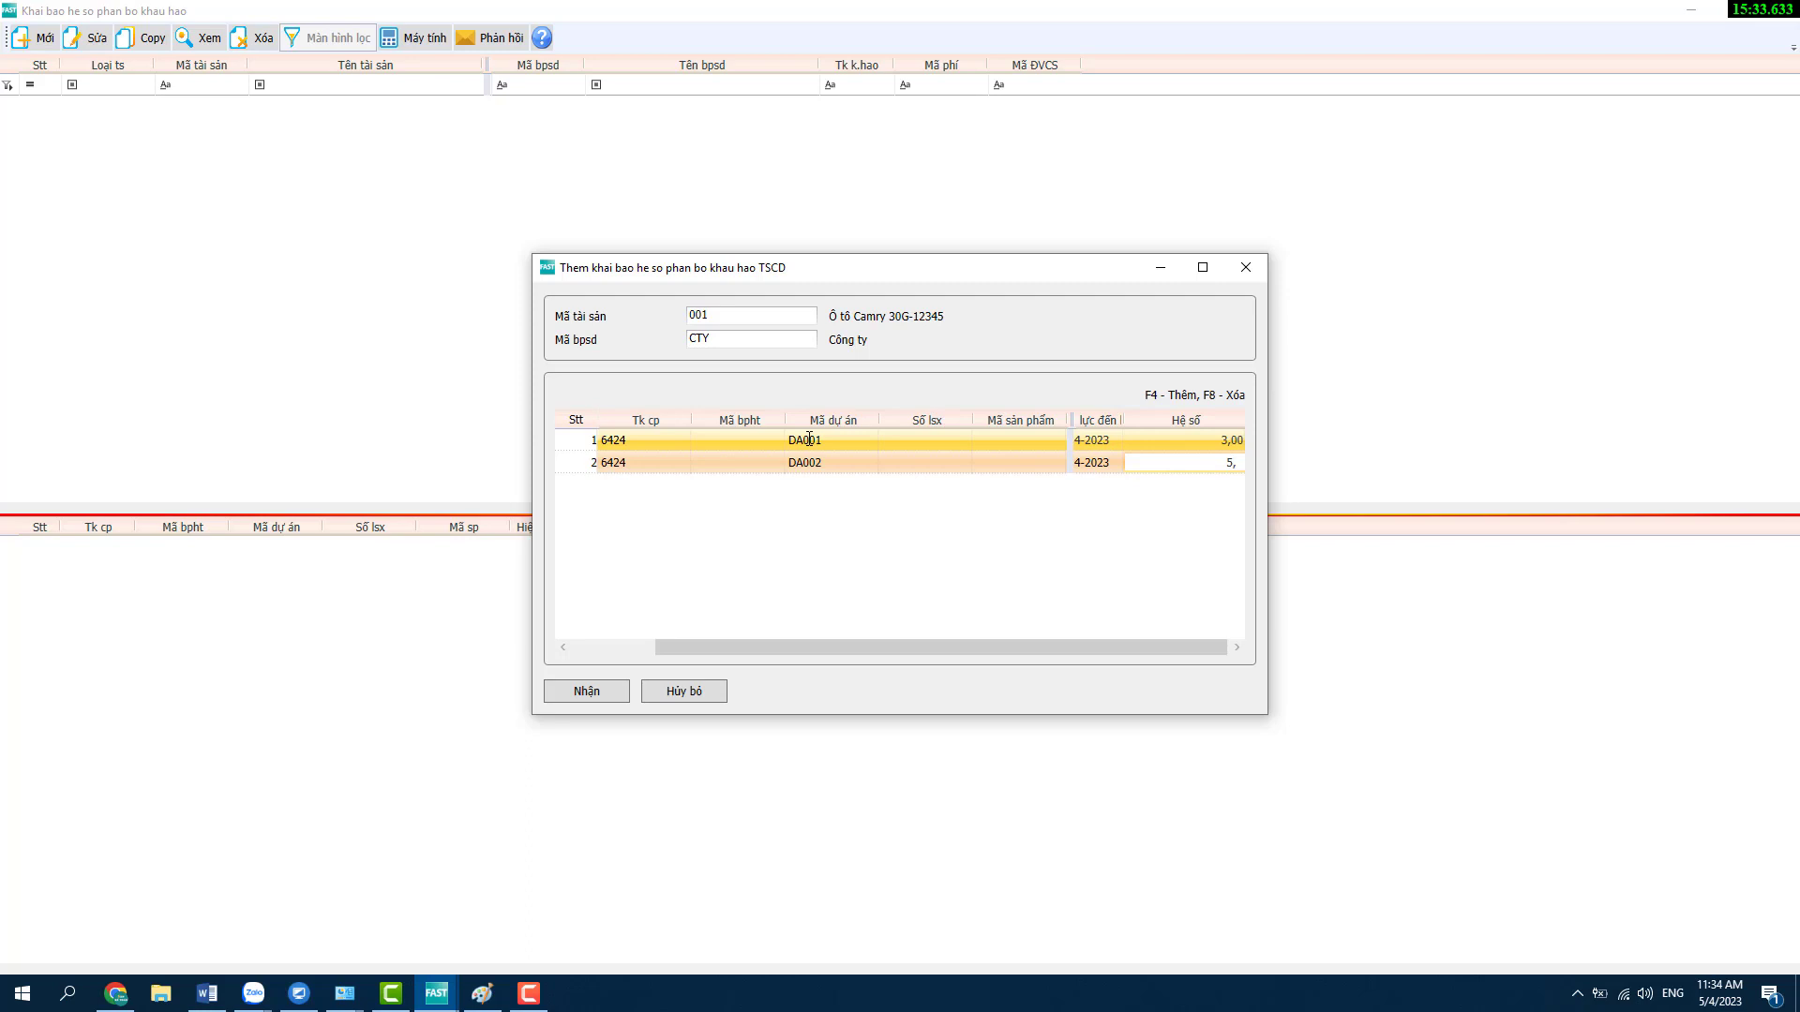
key("Return")
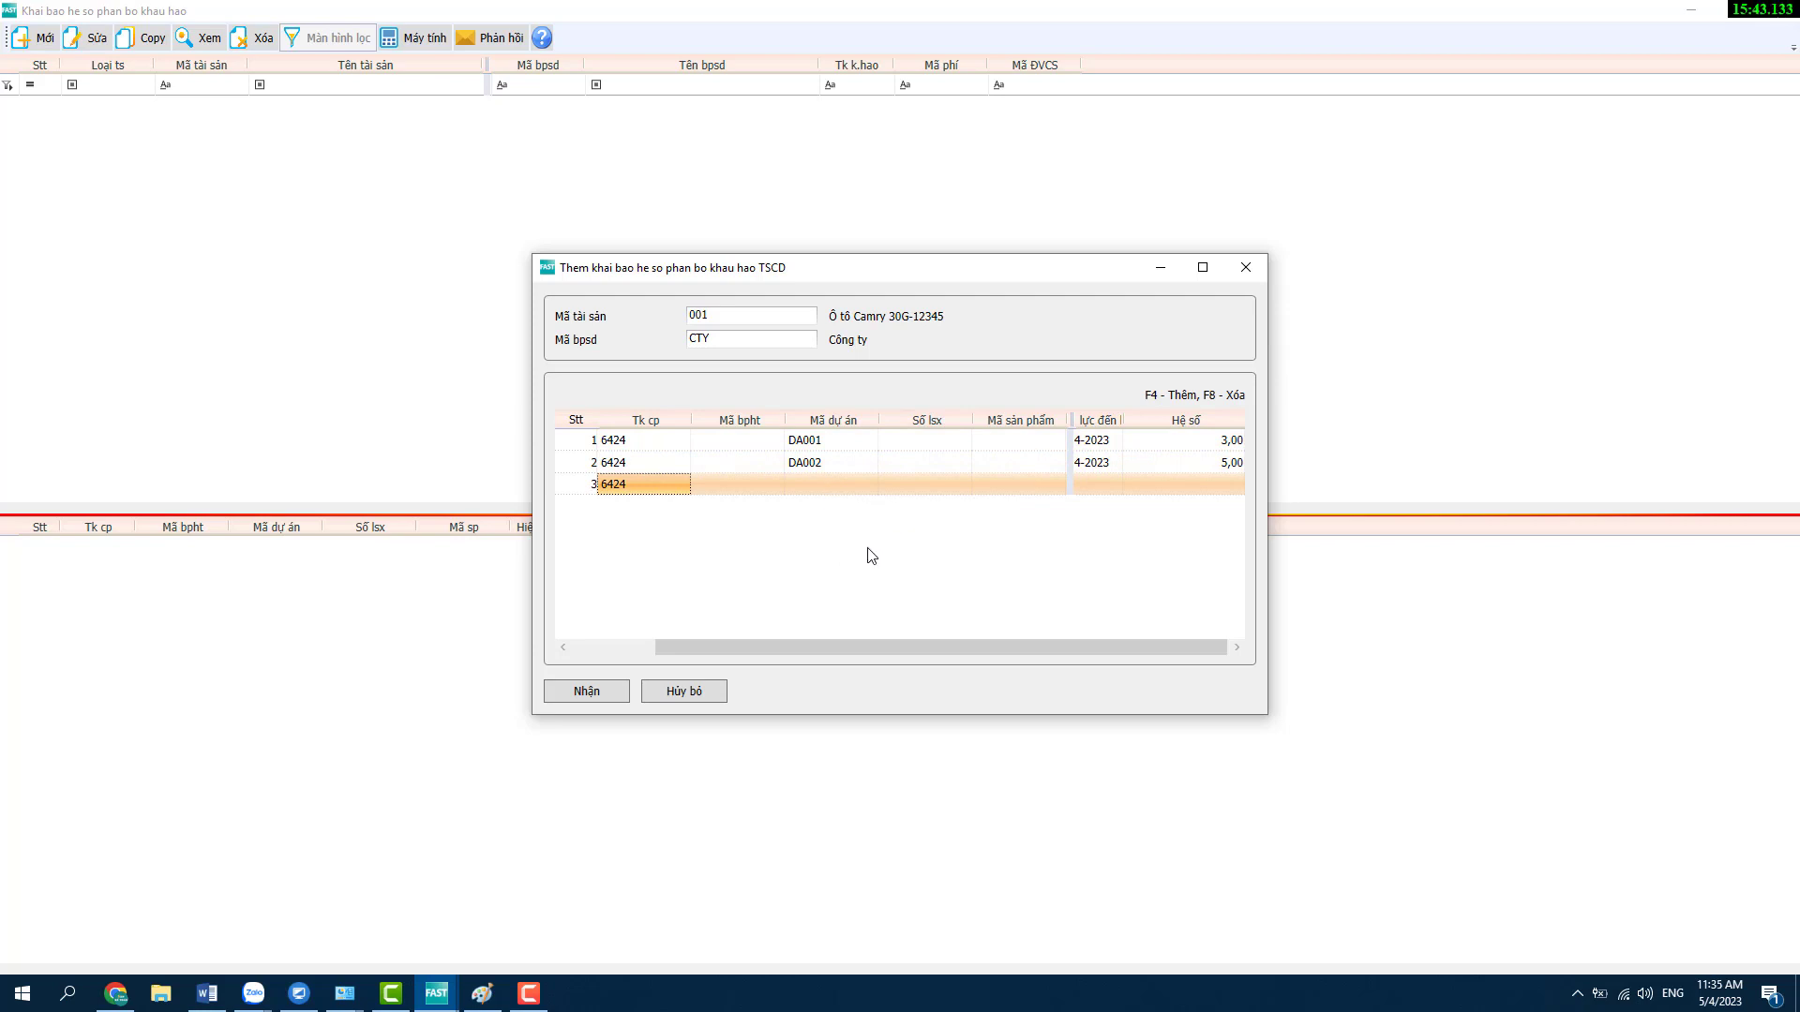
- Delete the empty third allocation row and save the coefficient declaration for asset 001
key("Tab")
key("Tab")
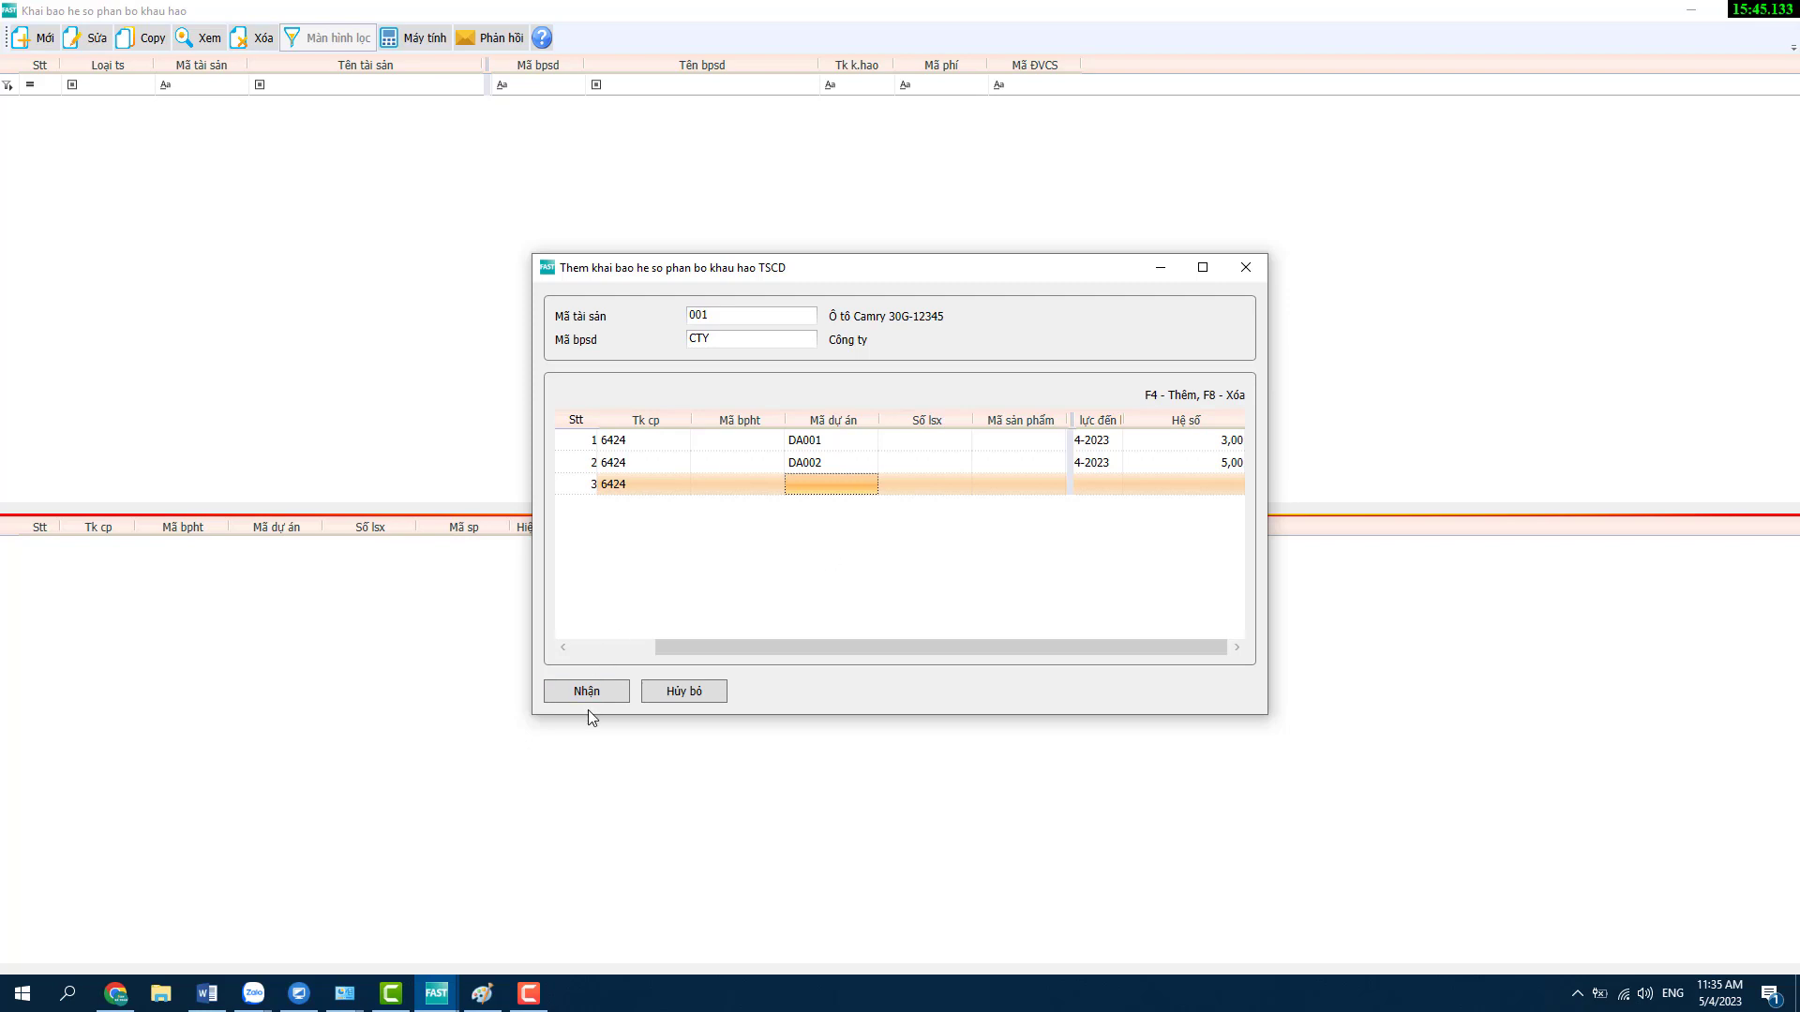
left_click(589, 698)
left_click(974, 568)
left_click(809, 488)
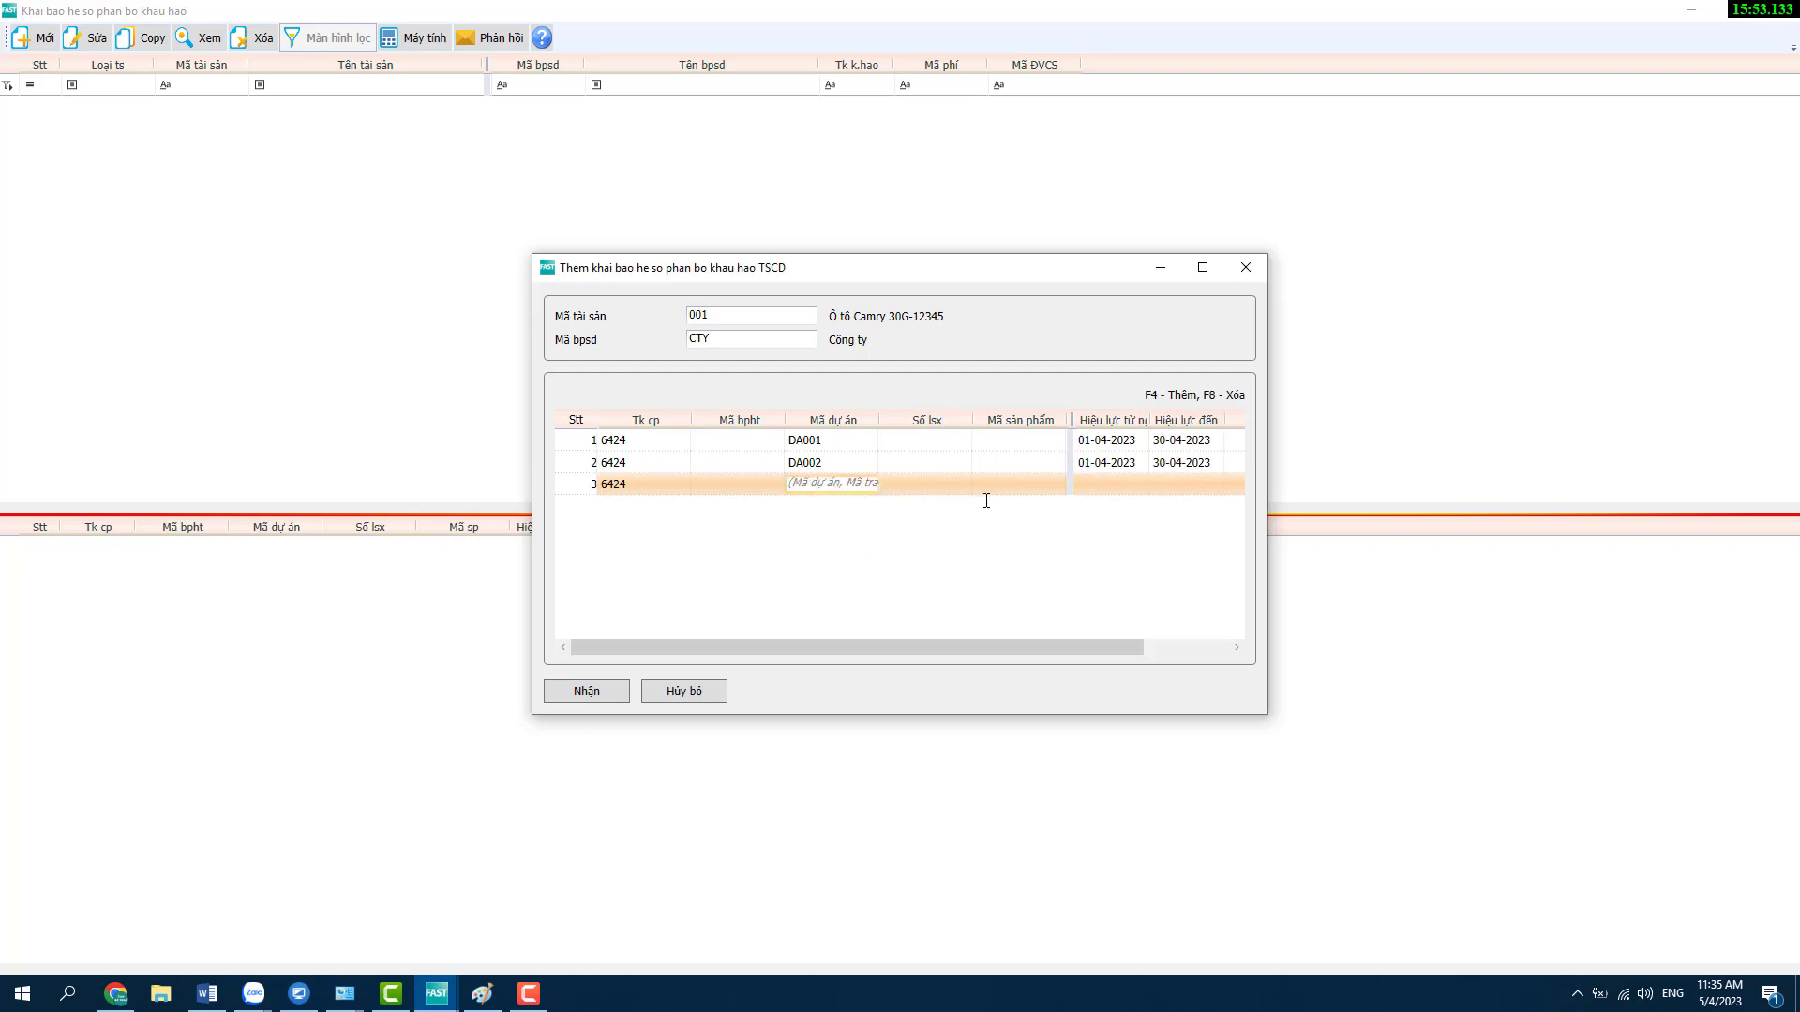
key("F8")
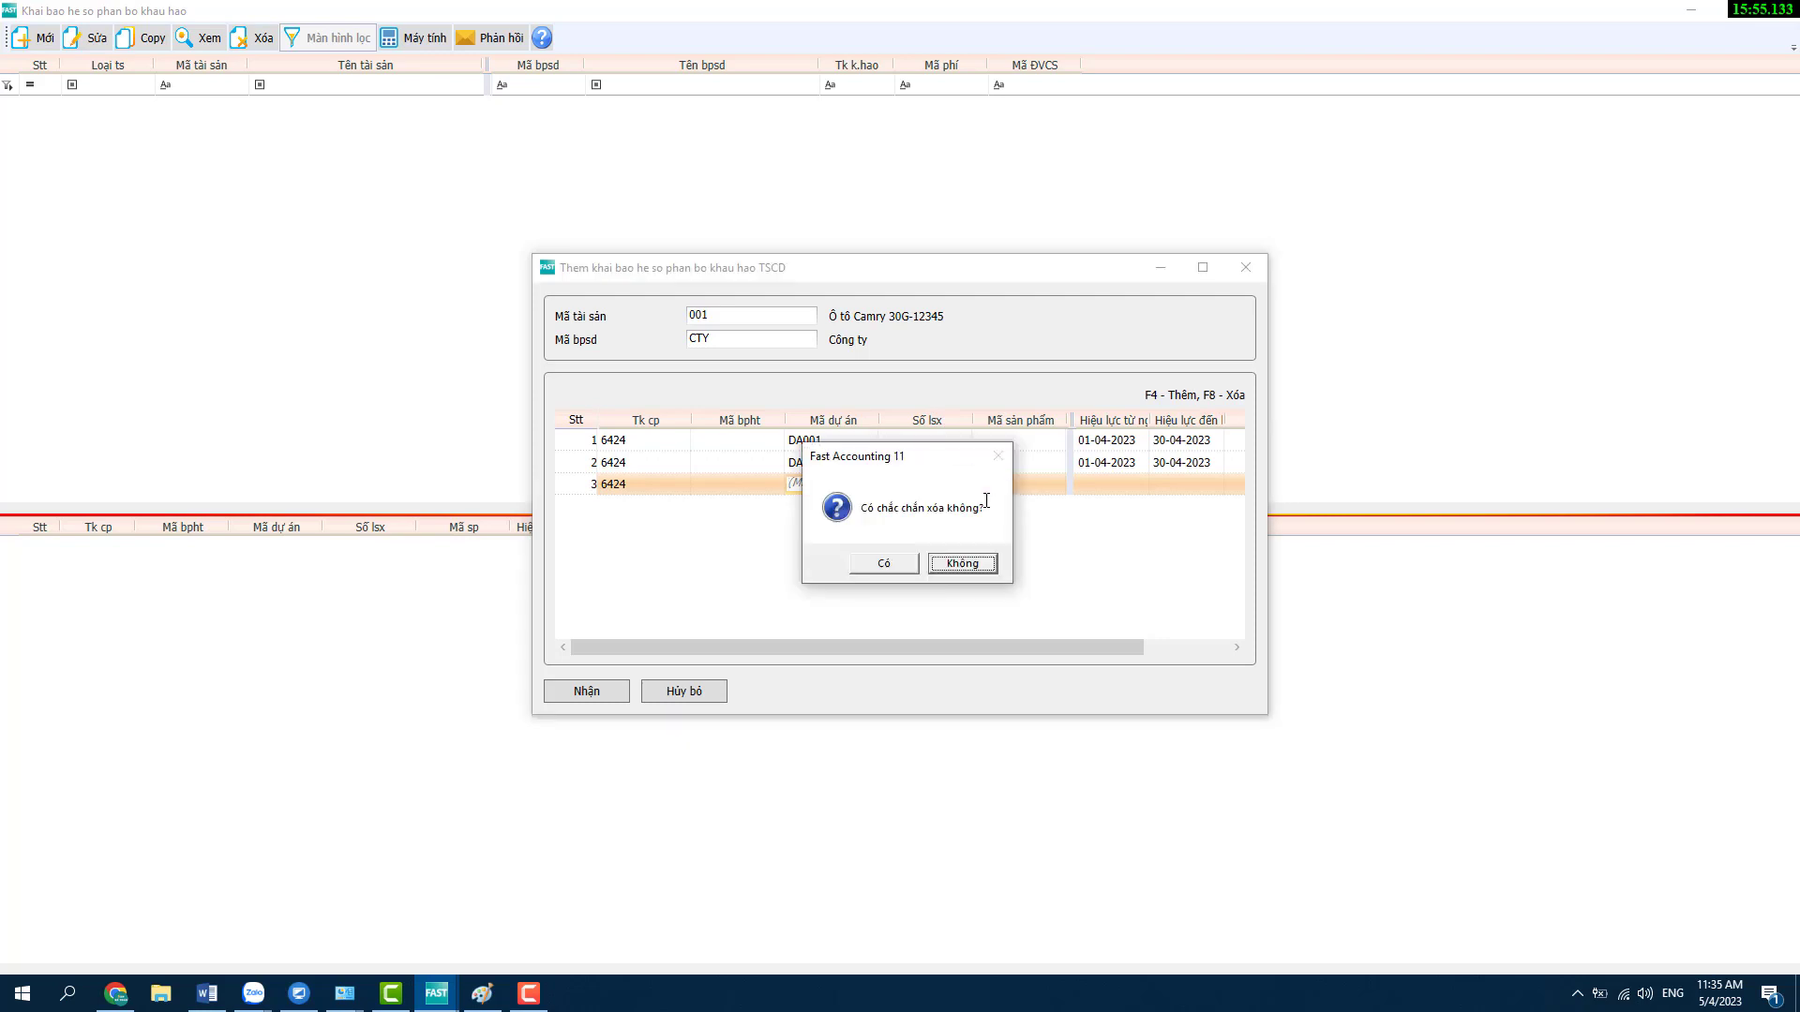
left_click(885, 563)
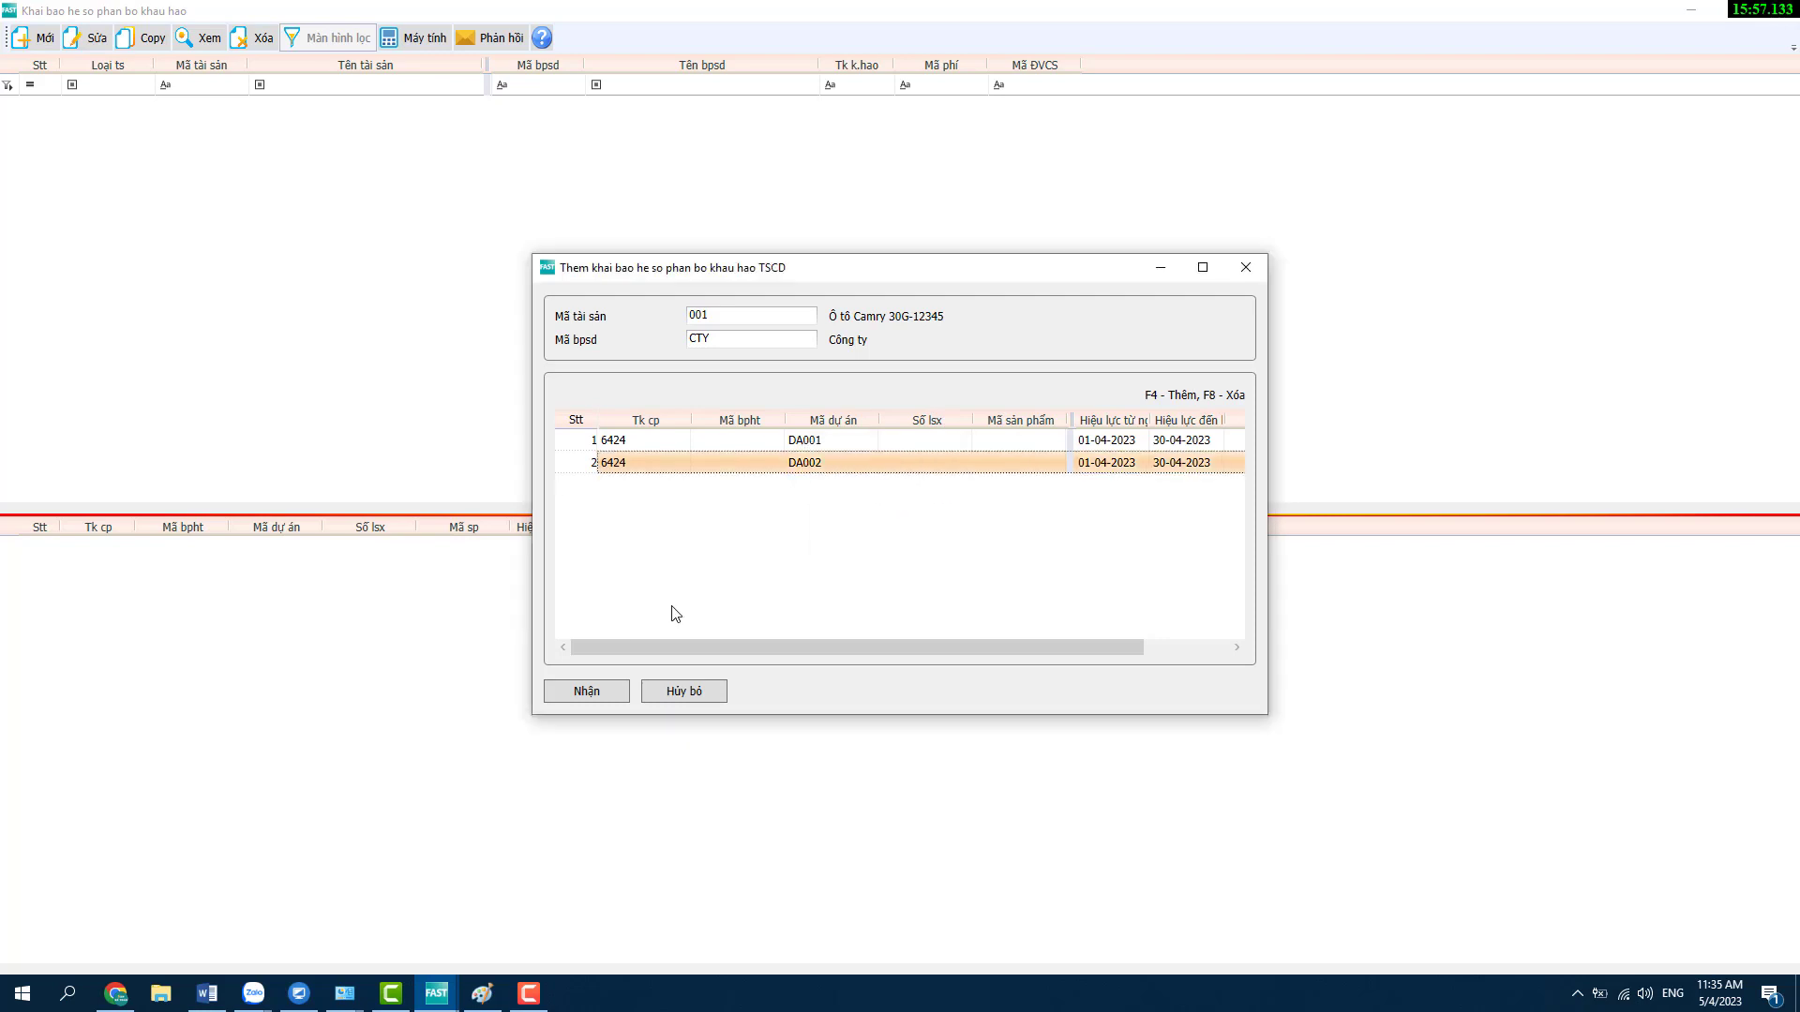
left_click(579, 701)
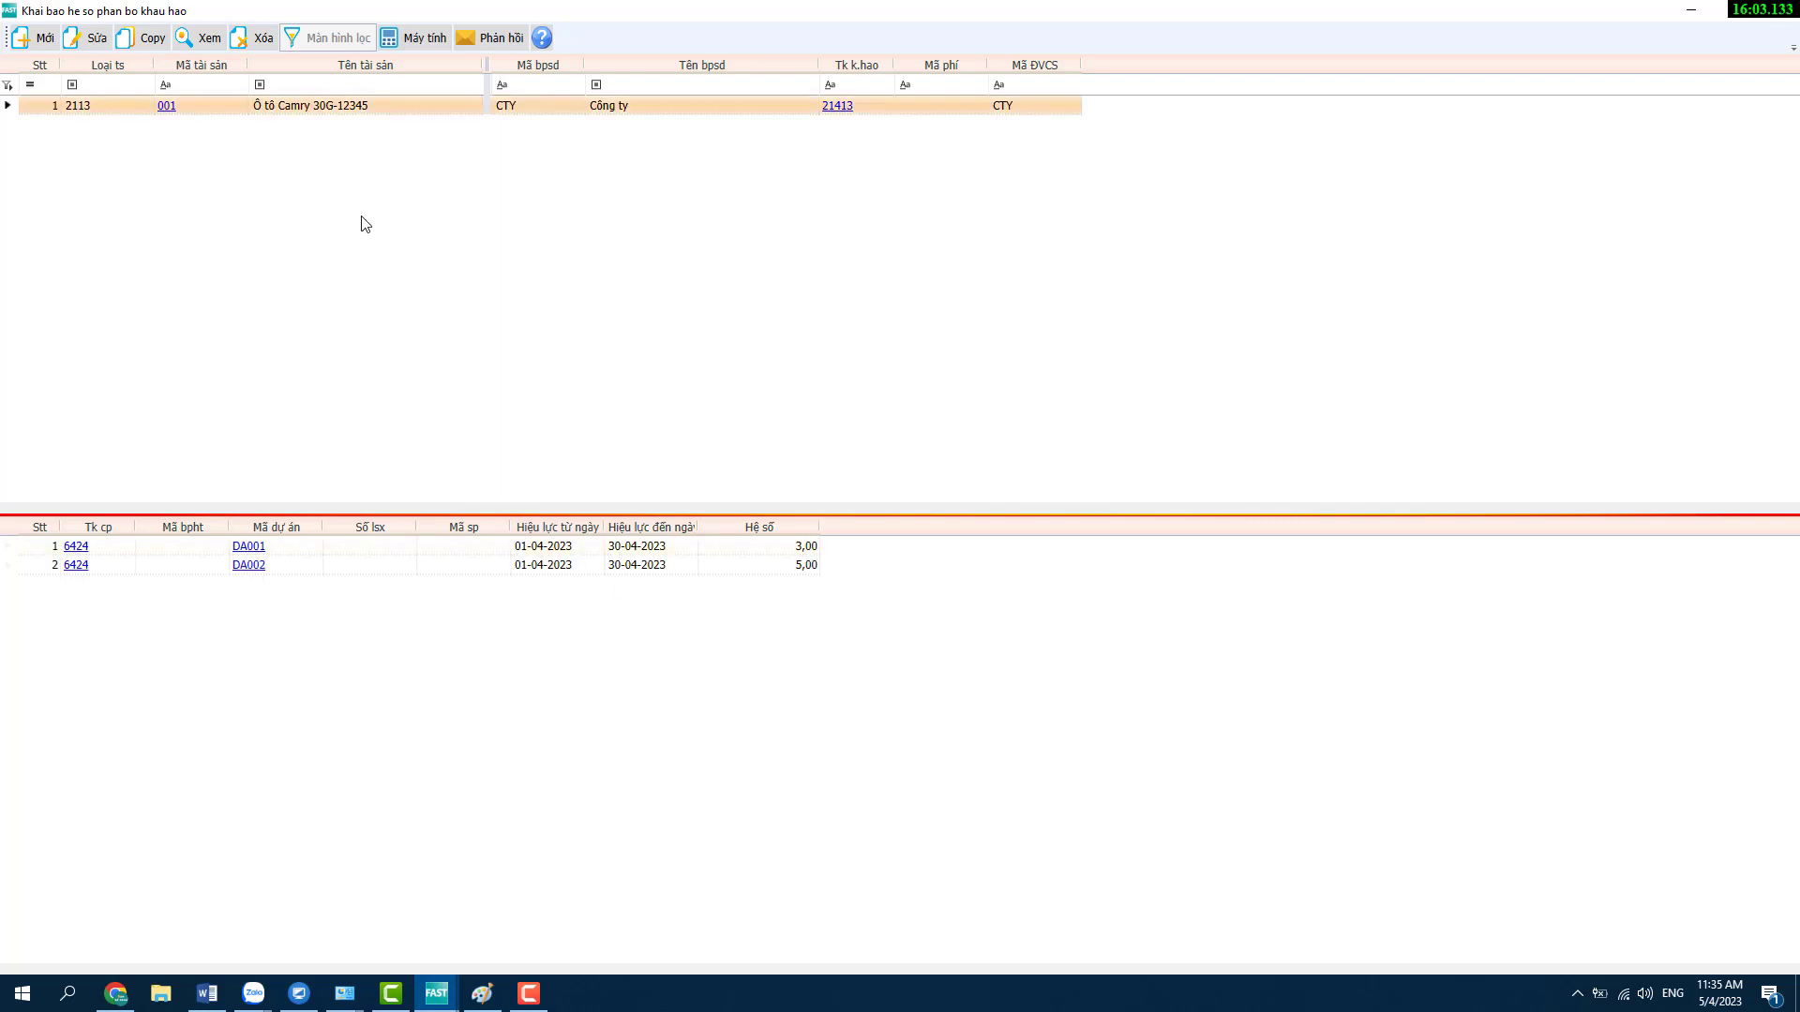
- Review the DA001 and DA002 coefficient rows declared for asset 001, and close the declaration window
left_click(360, 111)
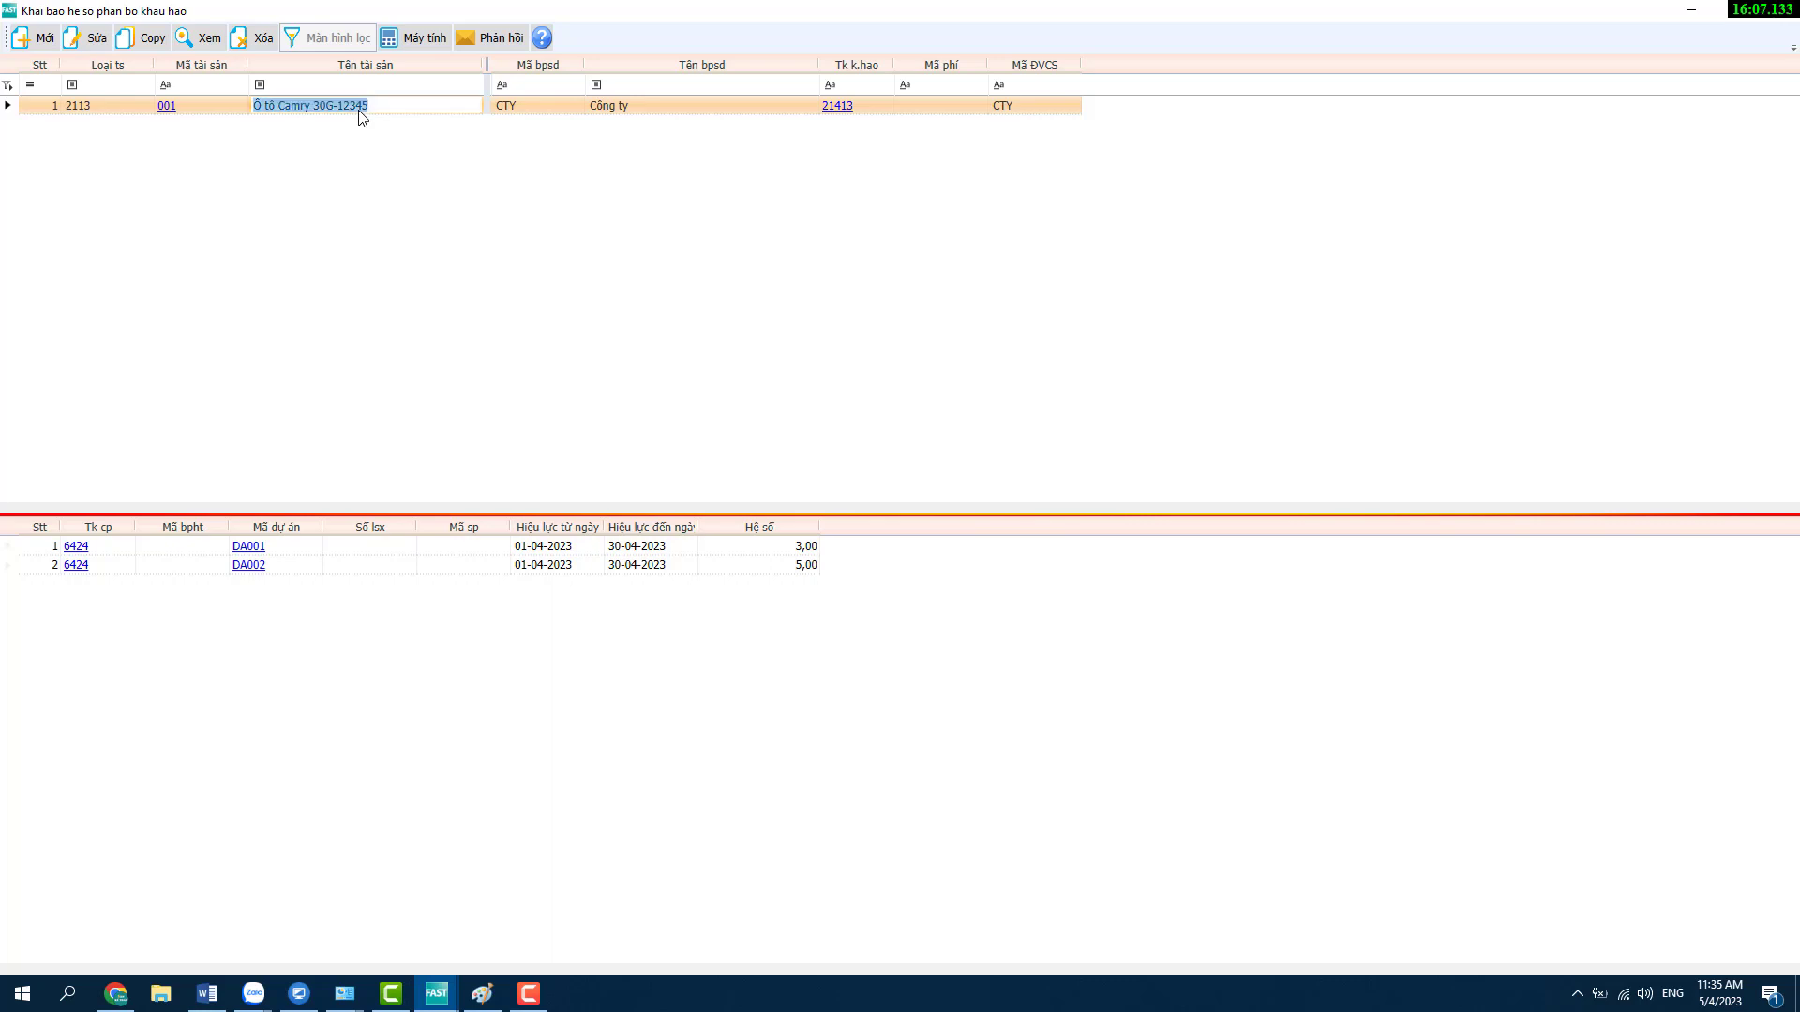
left_click(287, 551)
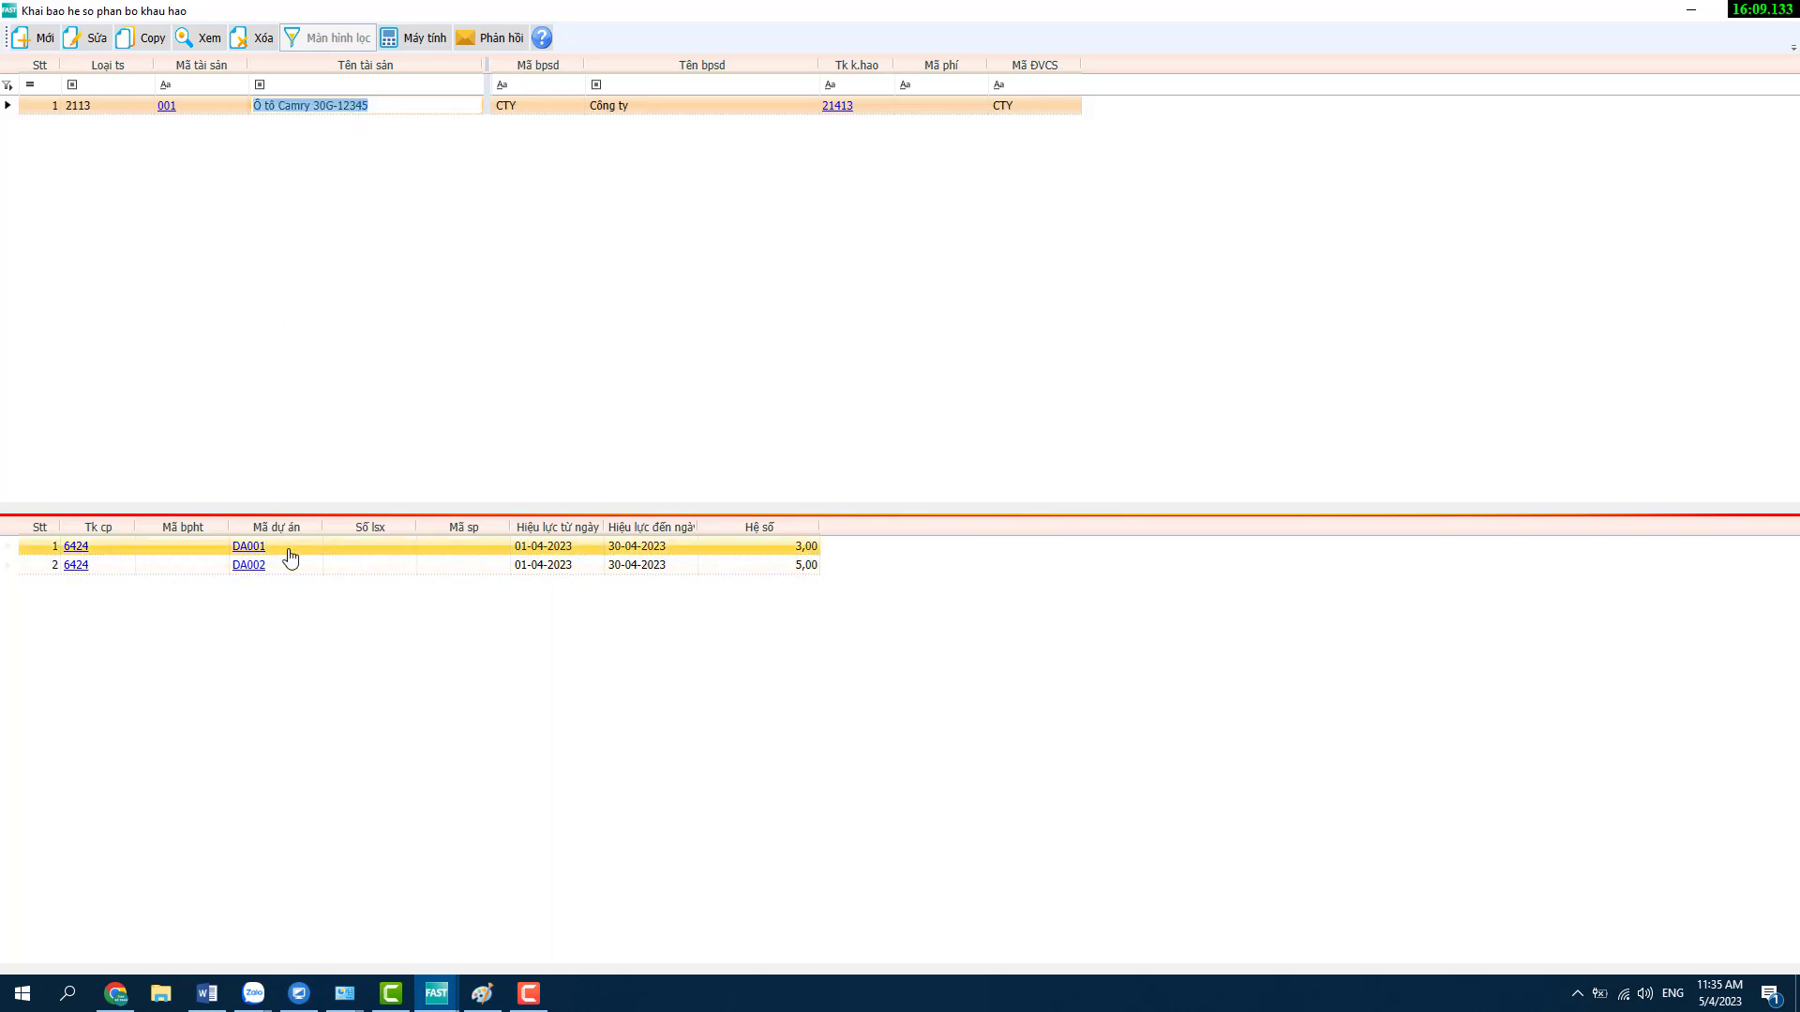
left_click(341, 568)
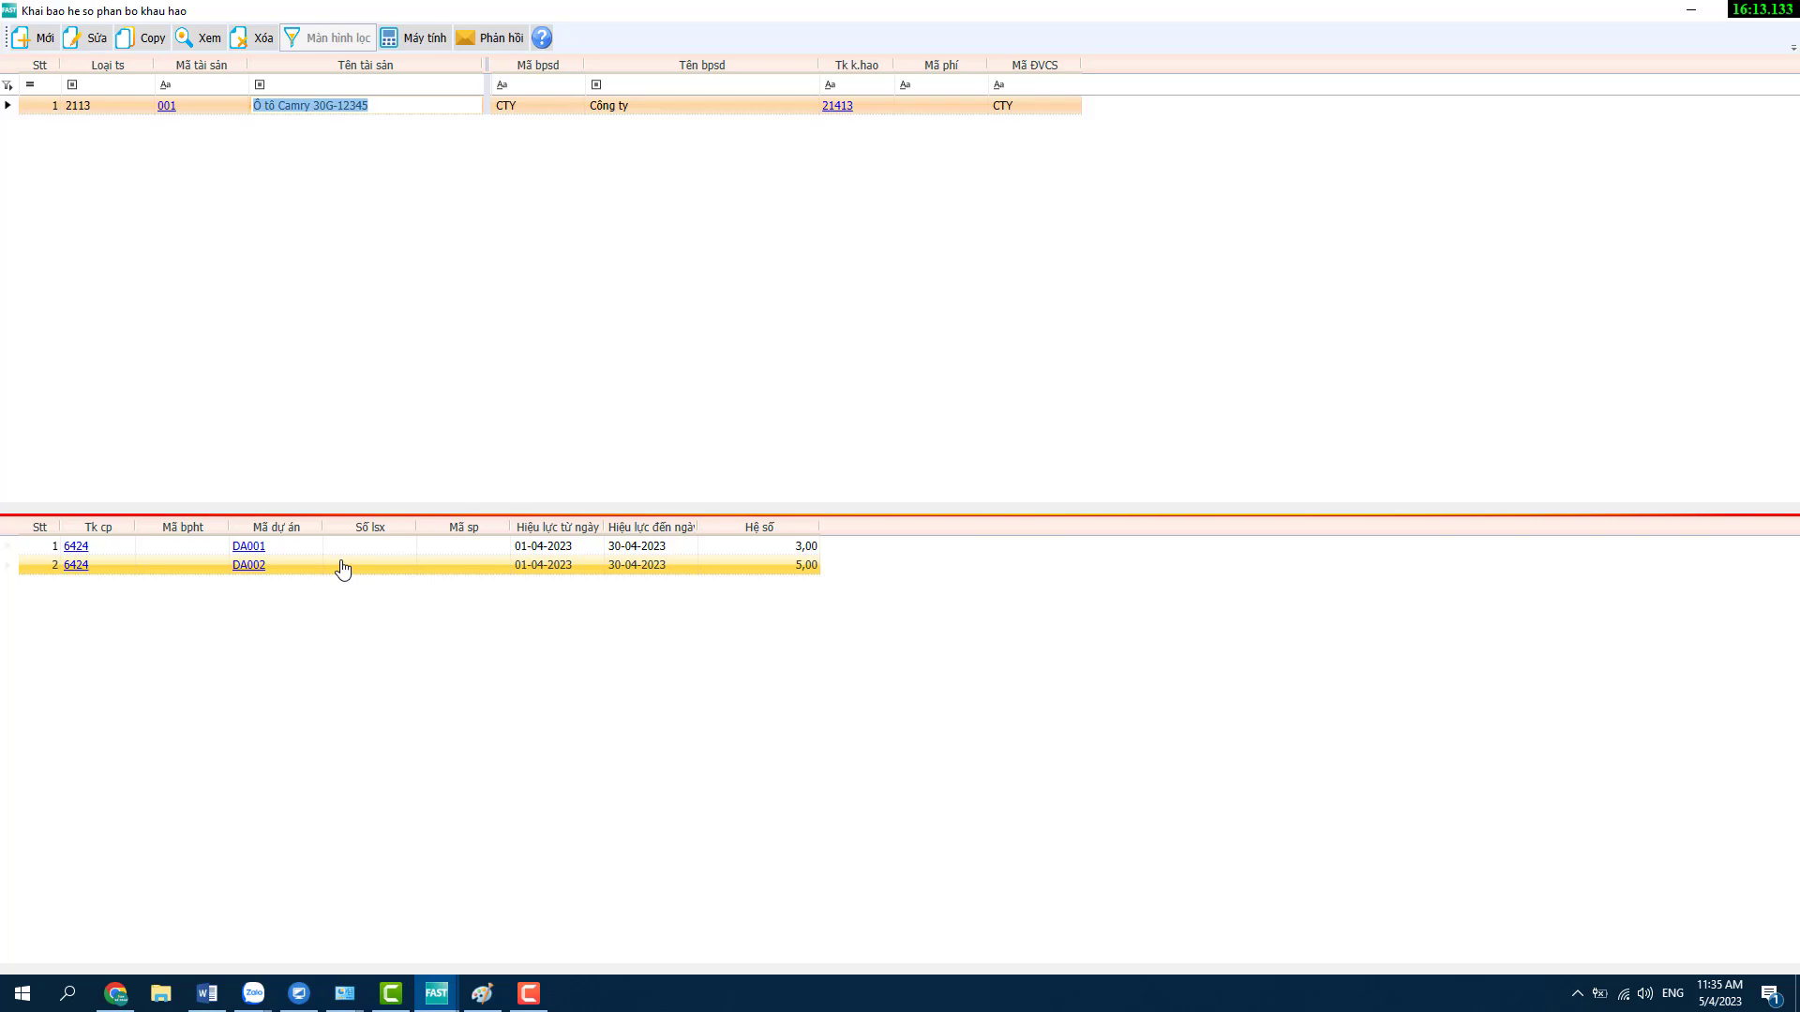
key("Up")
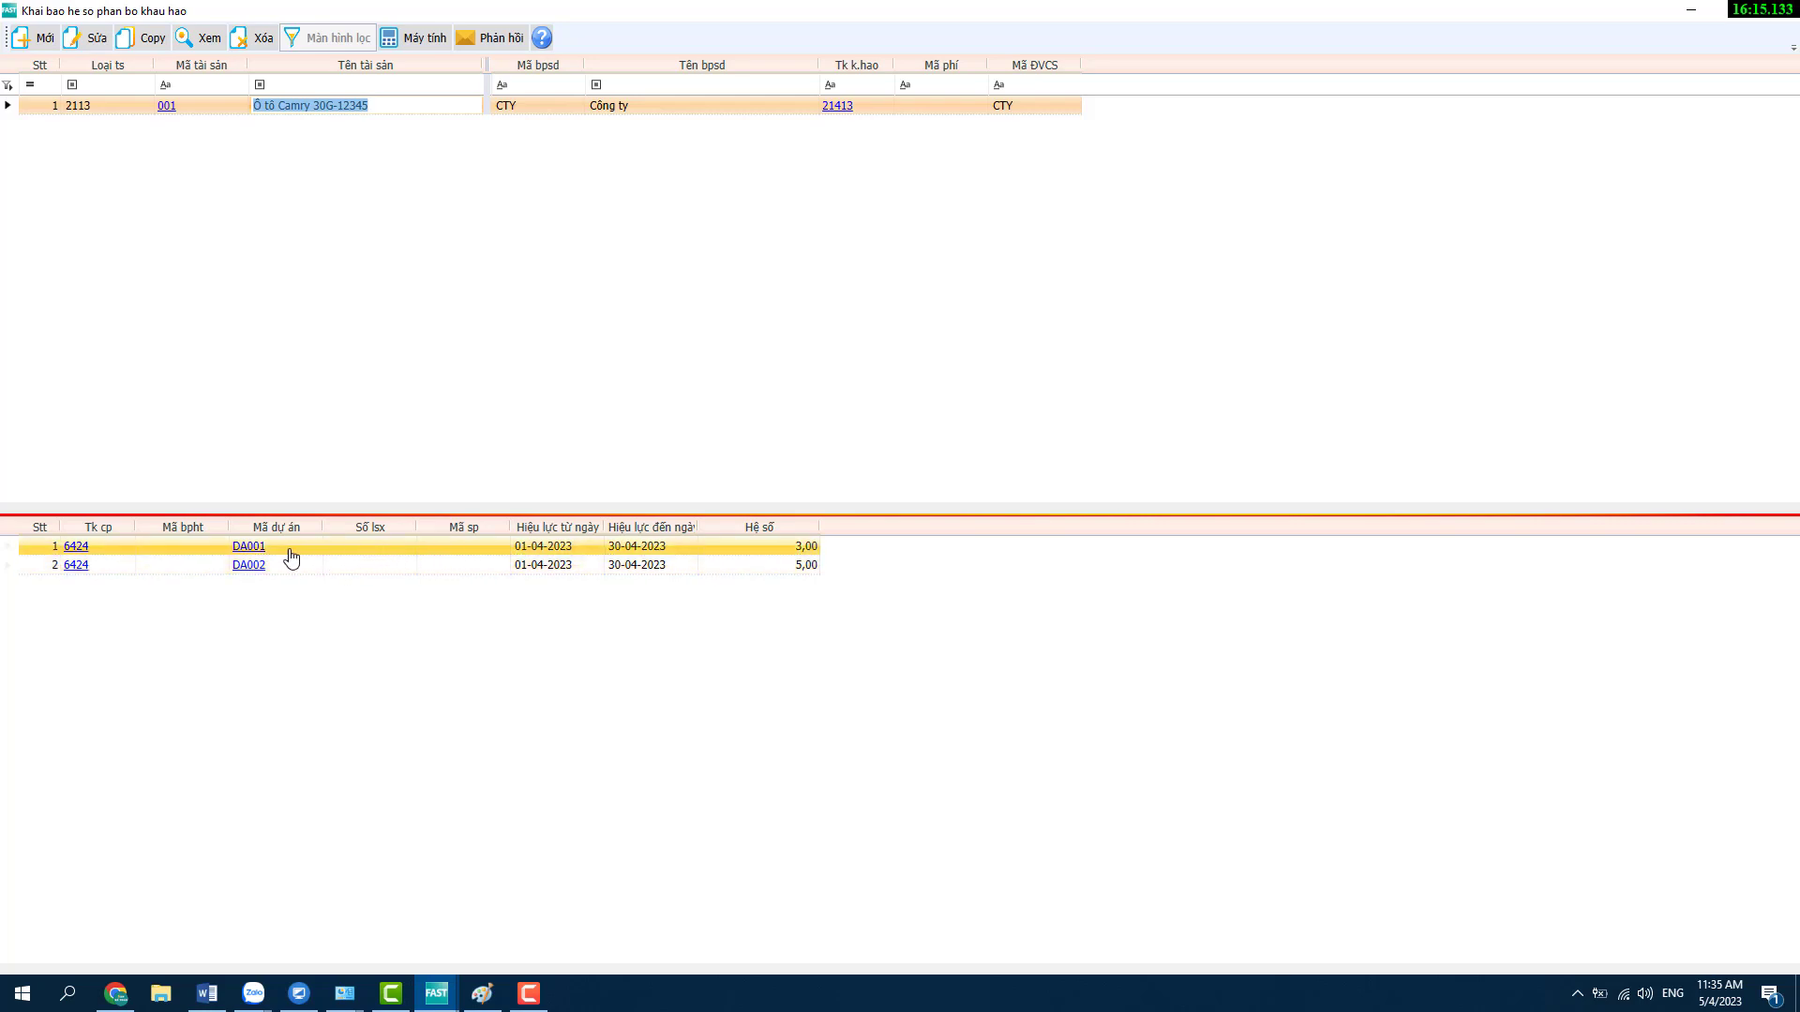
key("Down")
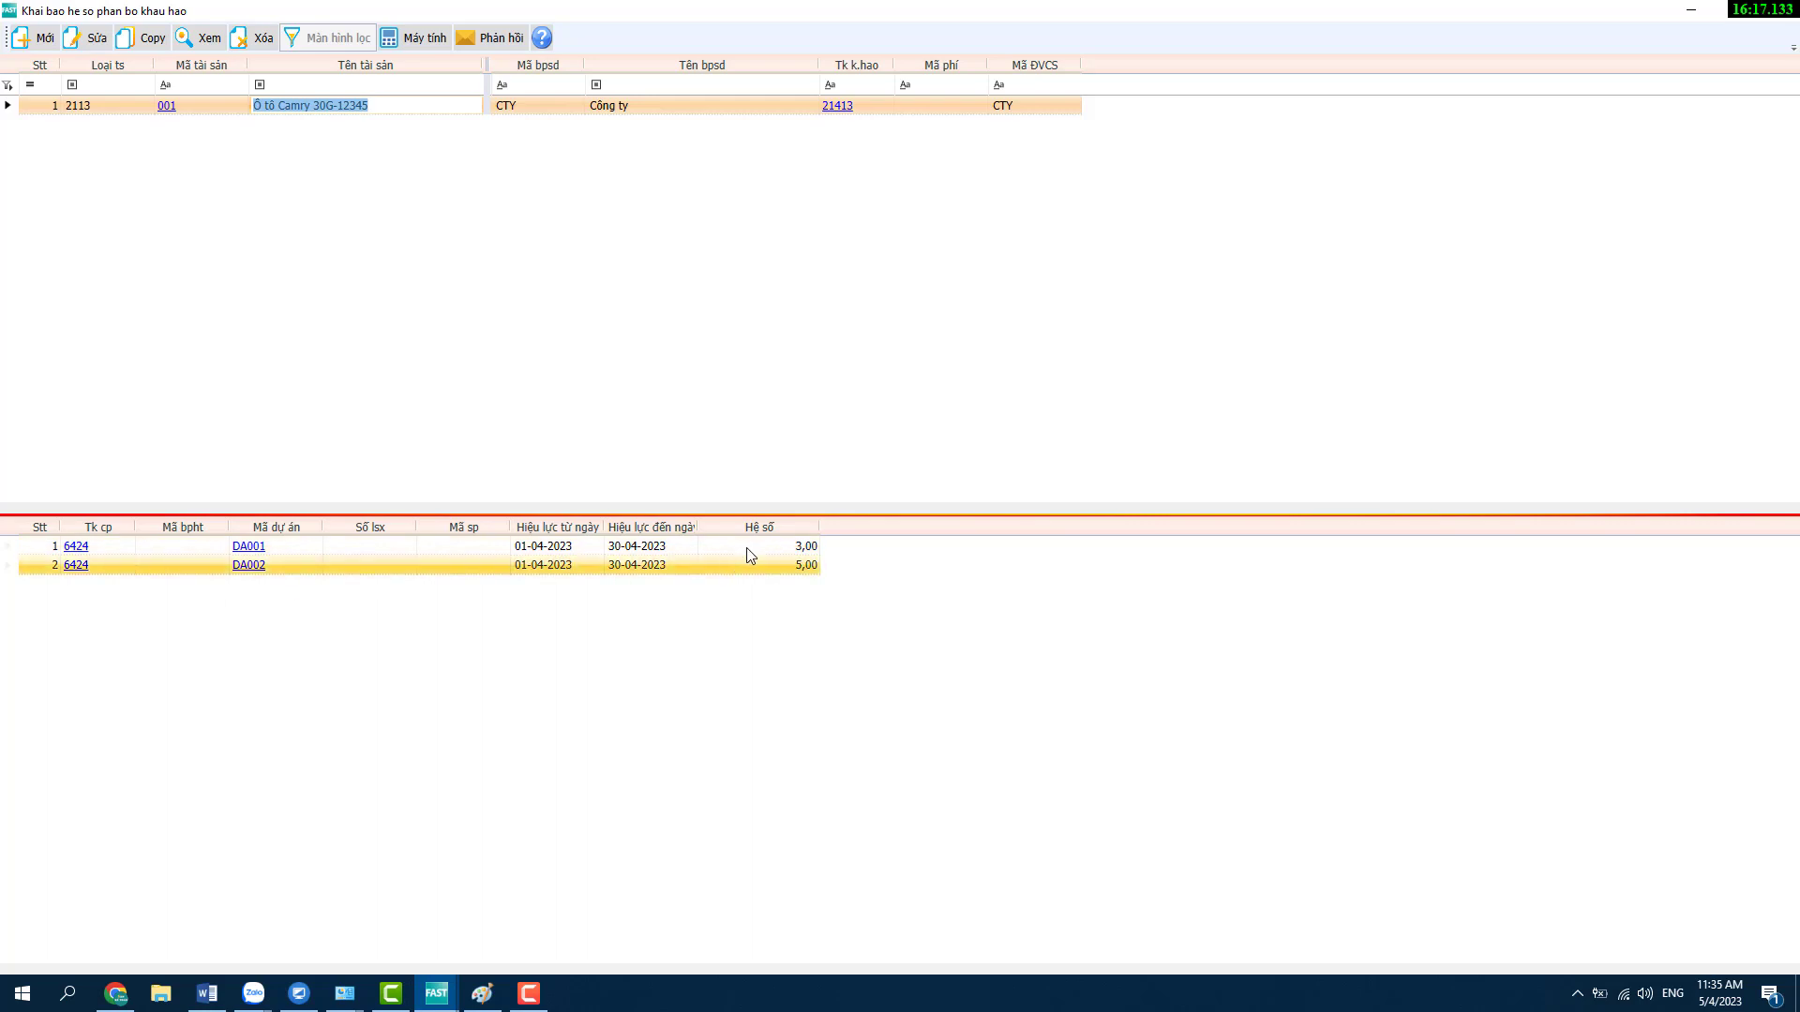
left_click(753, 544)
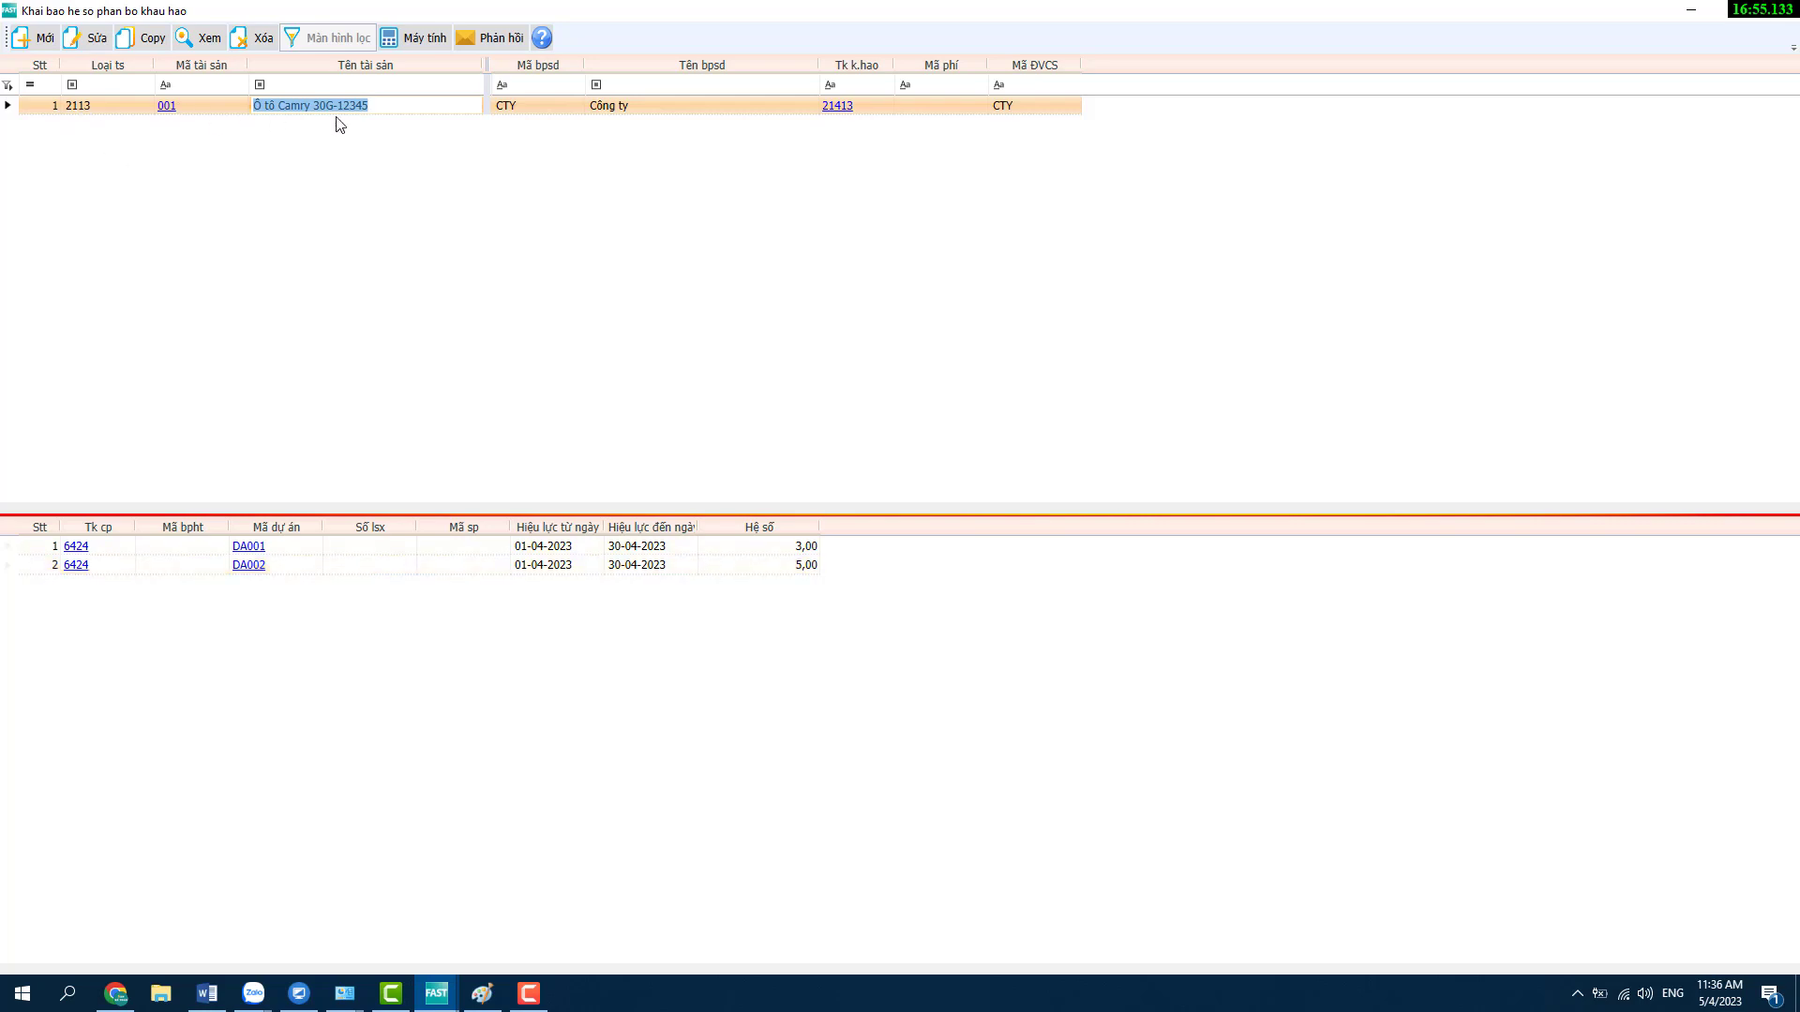
left_click(1786, 7)
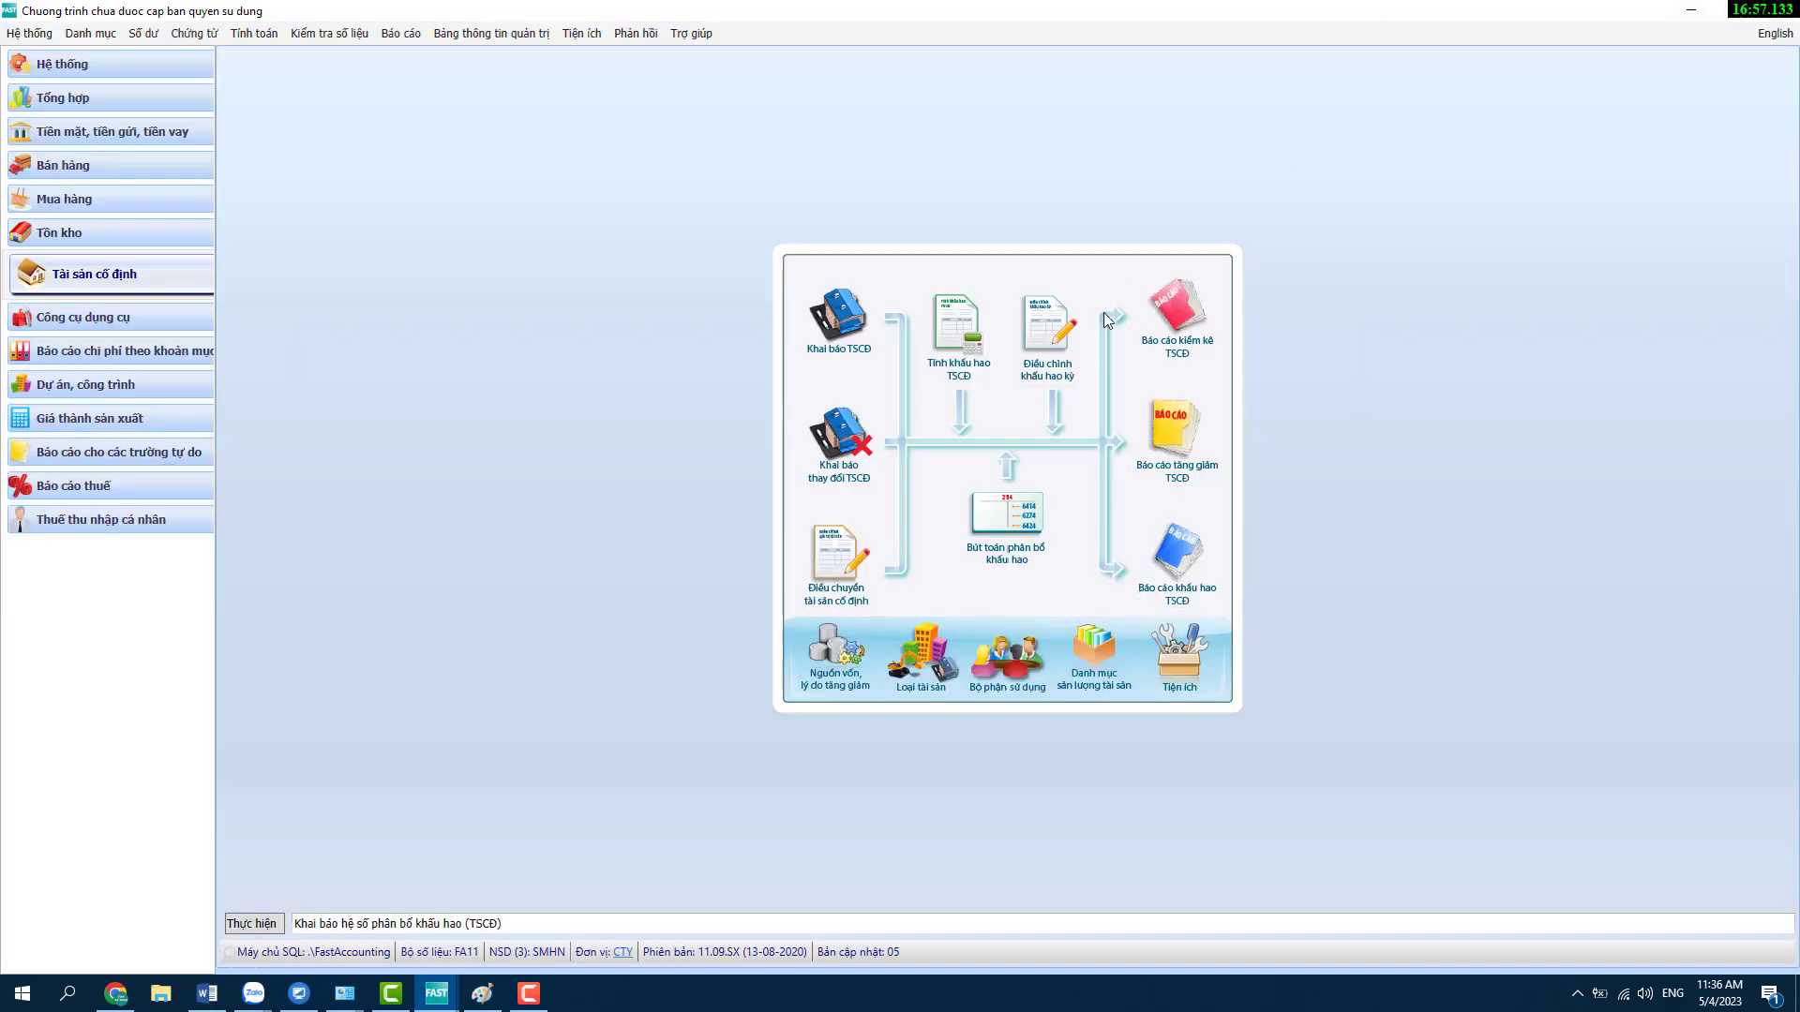
- Open the depreciation allocation entry list for period 4 of 2023, unit CTY, and check the entry's project breakdown
left_click(1026, 531)
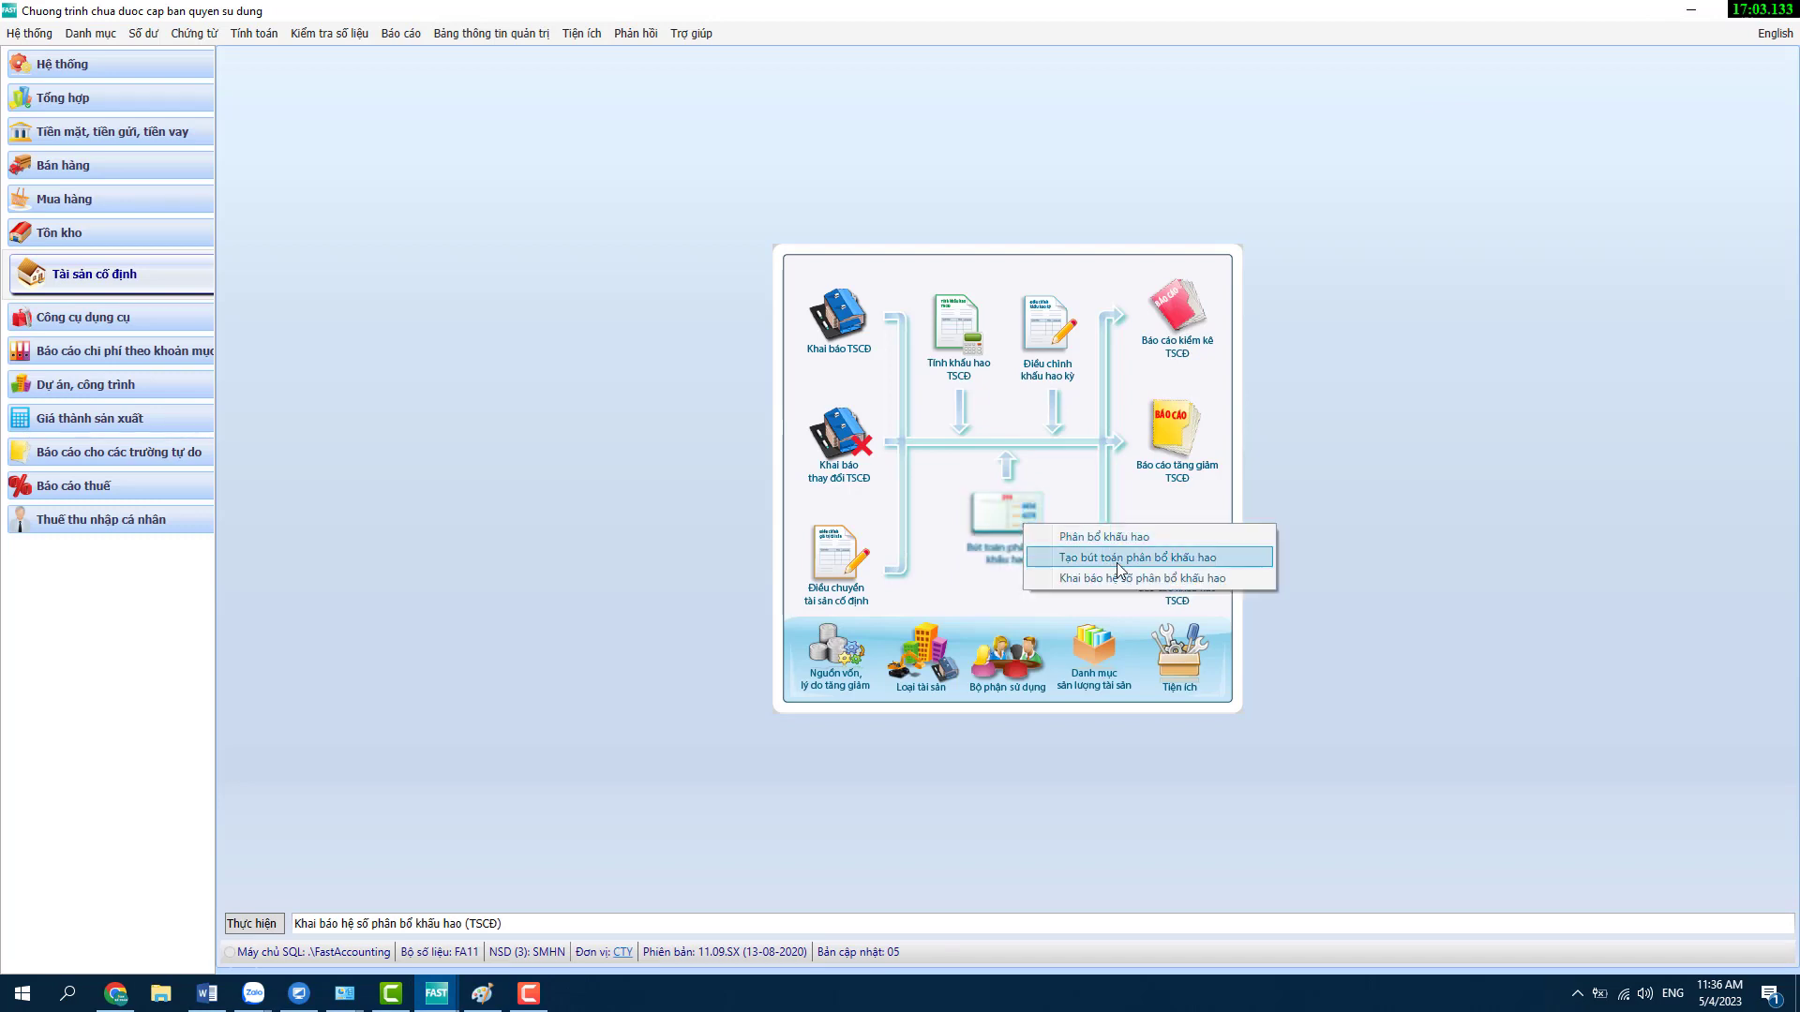
left_click(1118, 559)
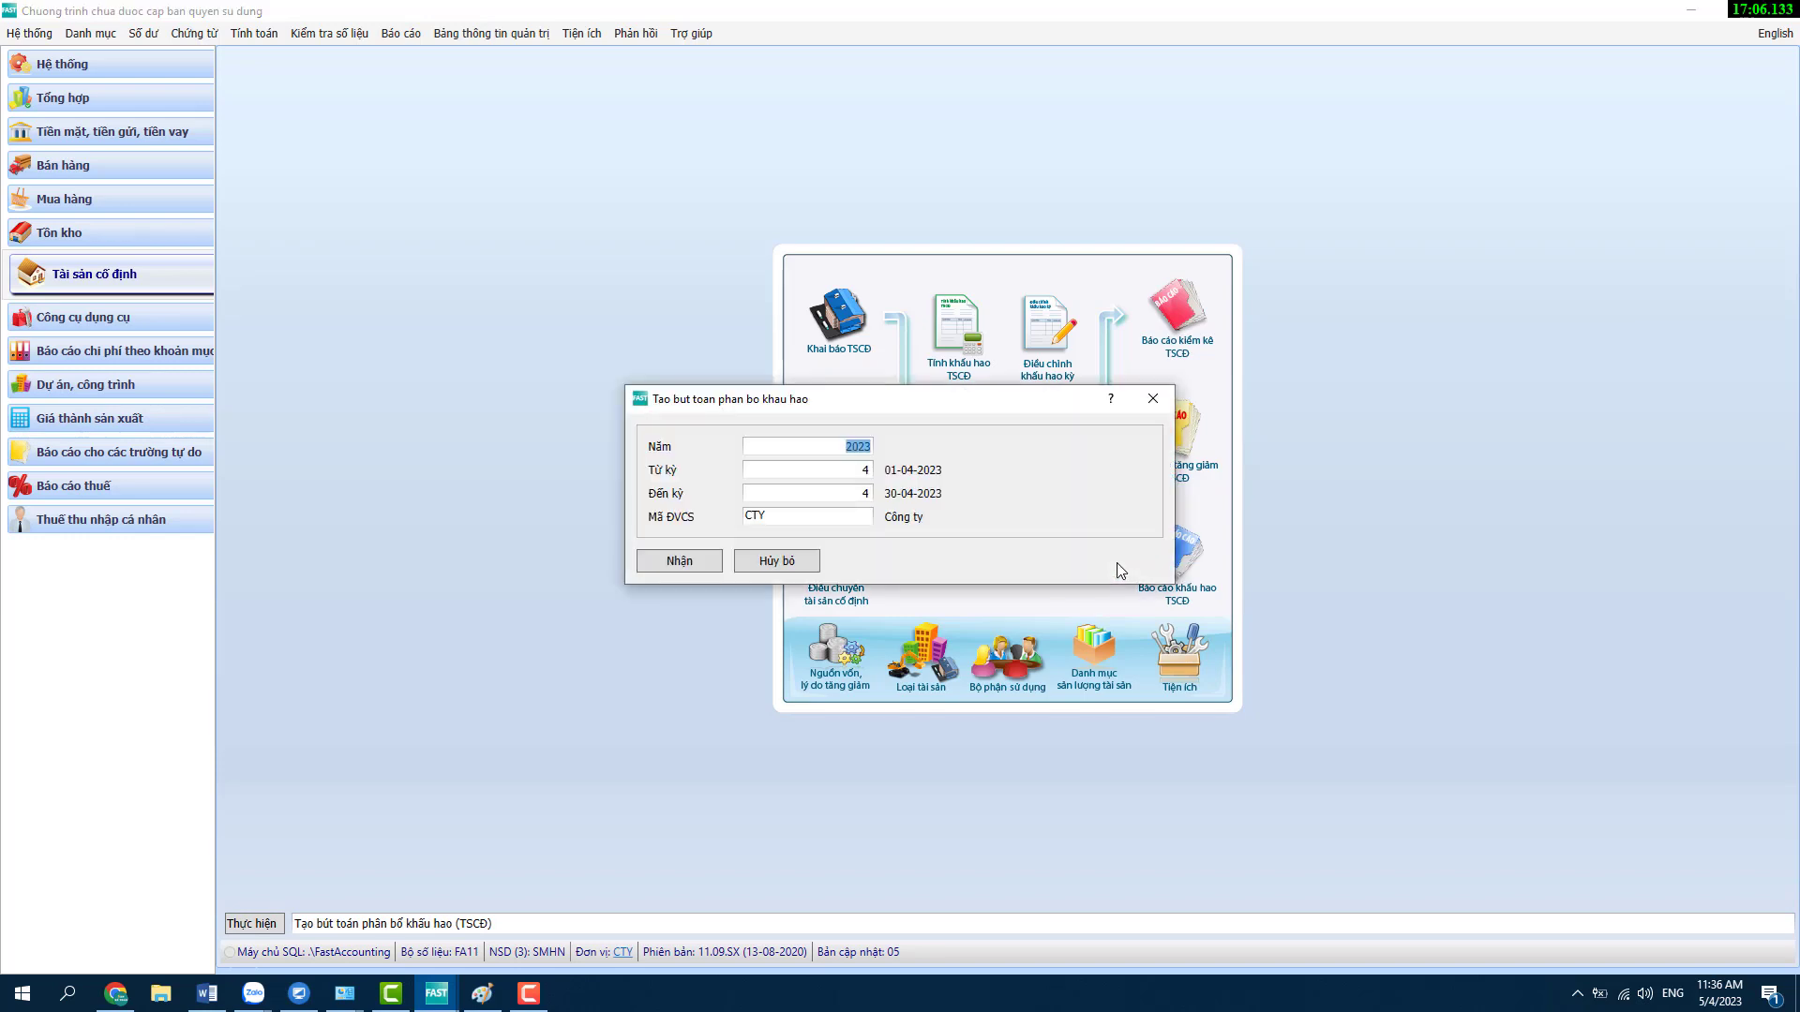
left_click(656, 567)
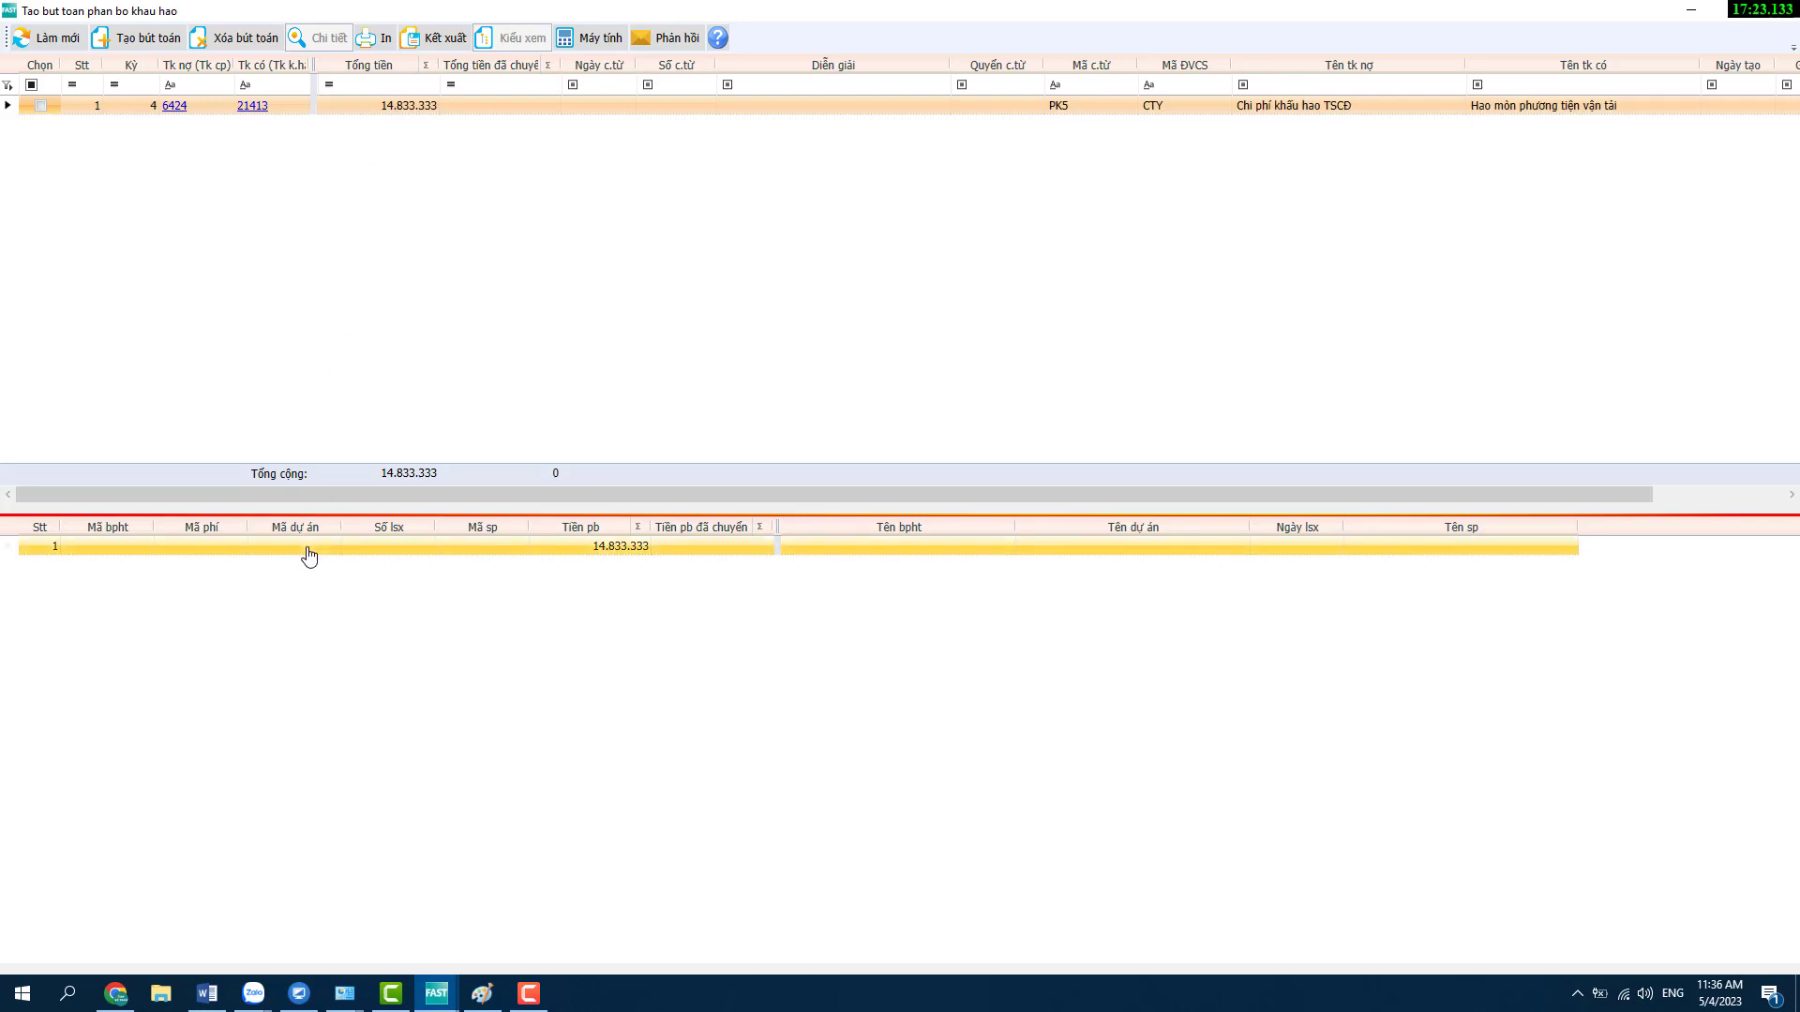
- Recalculate period 4 2023 depreciation for asset 001 in unit CTY, and close the depreciation results
mouse_move(426, 989)
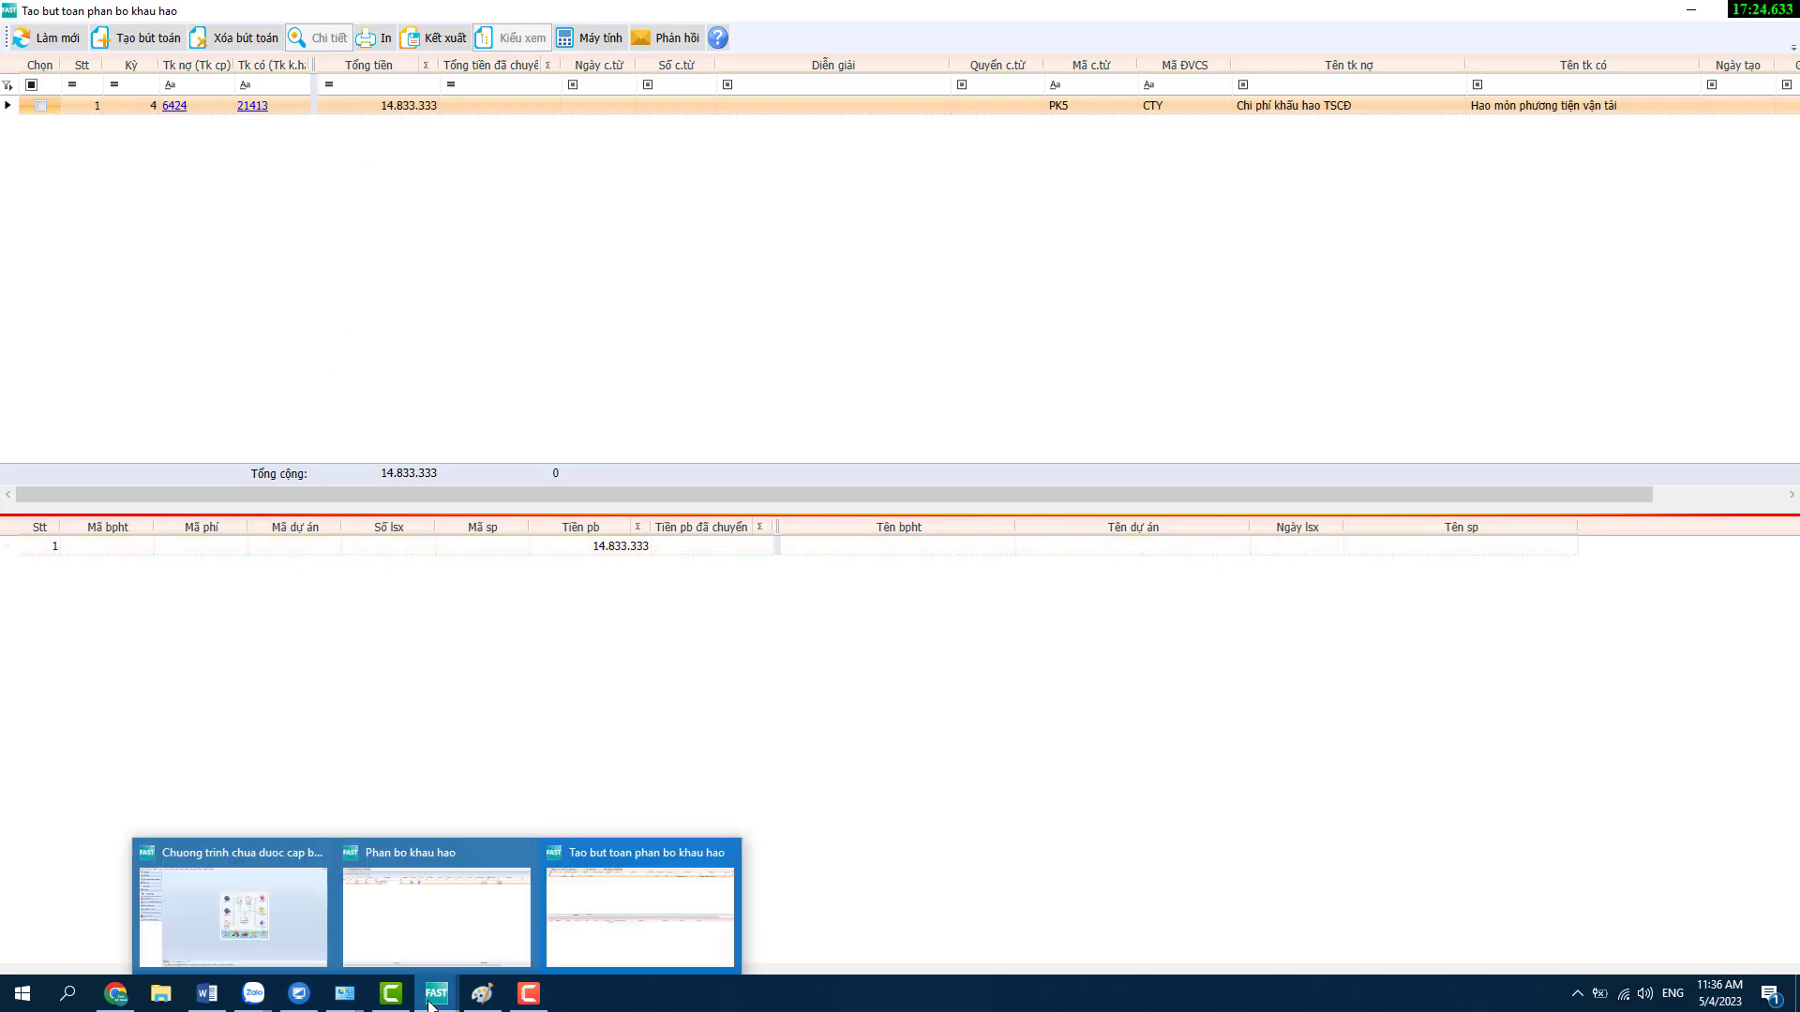
left_click(266, 896)
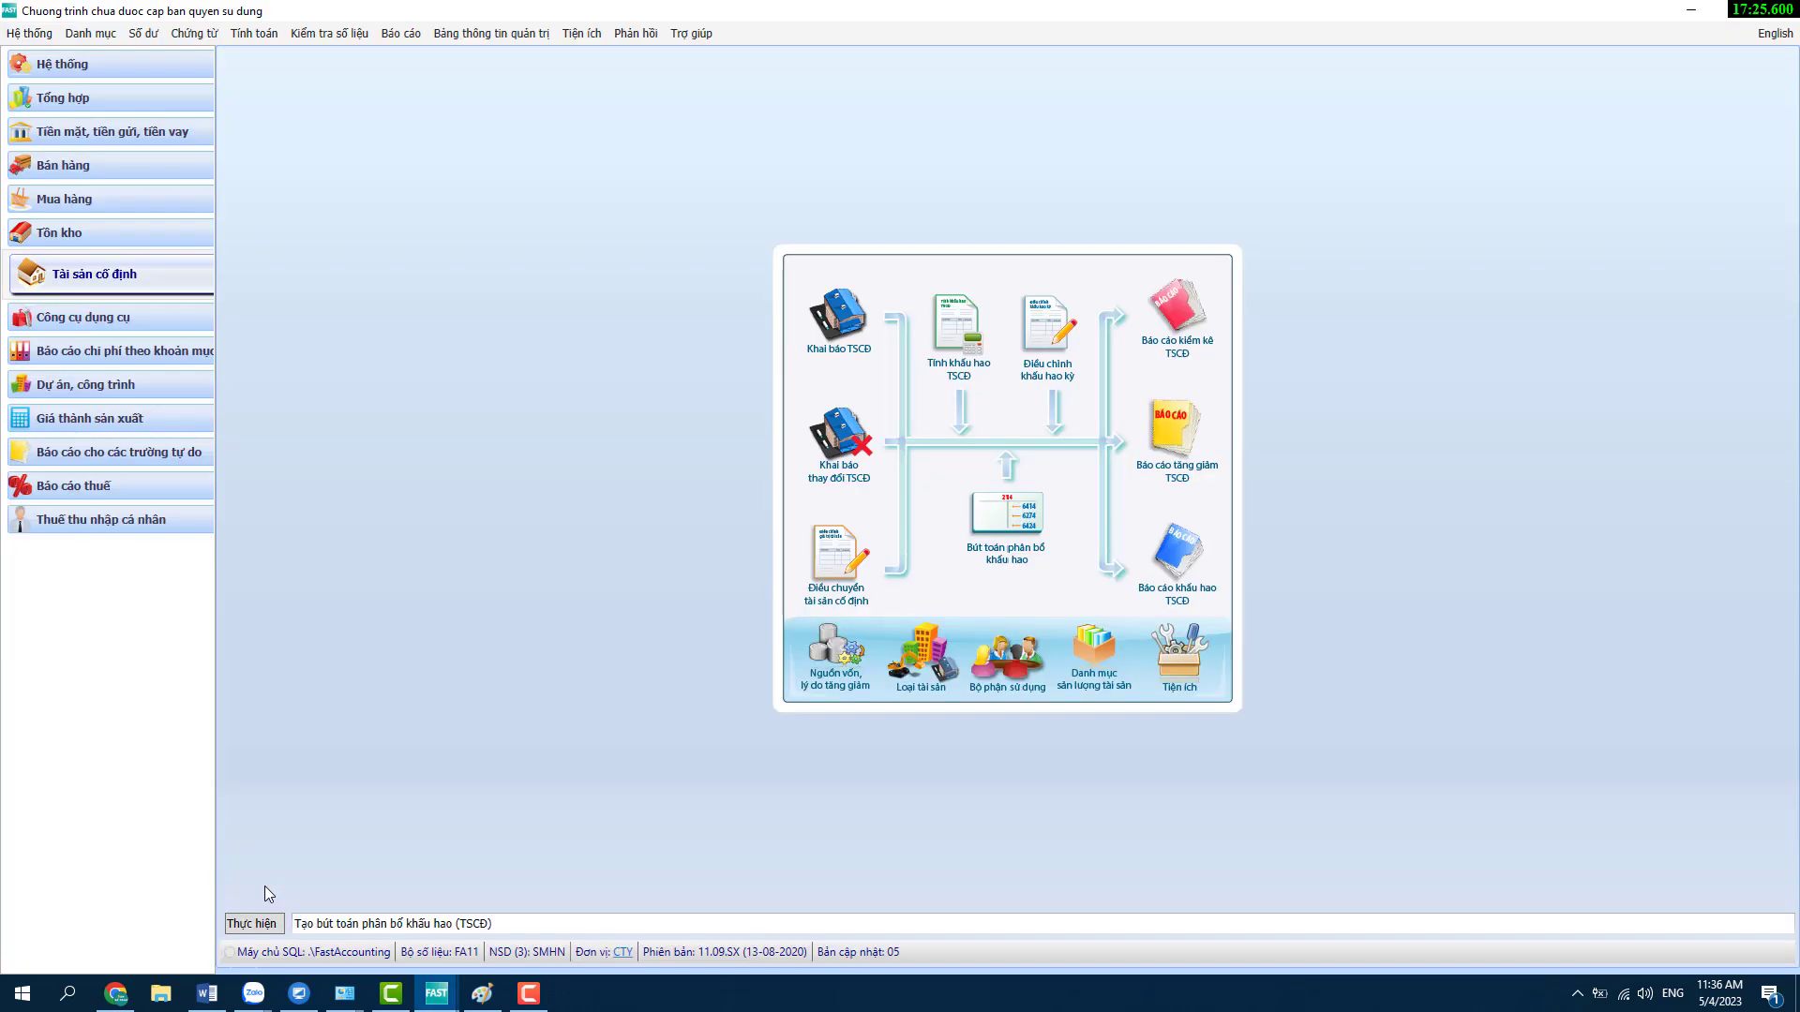
left_click(966, 347)
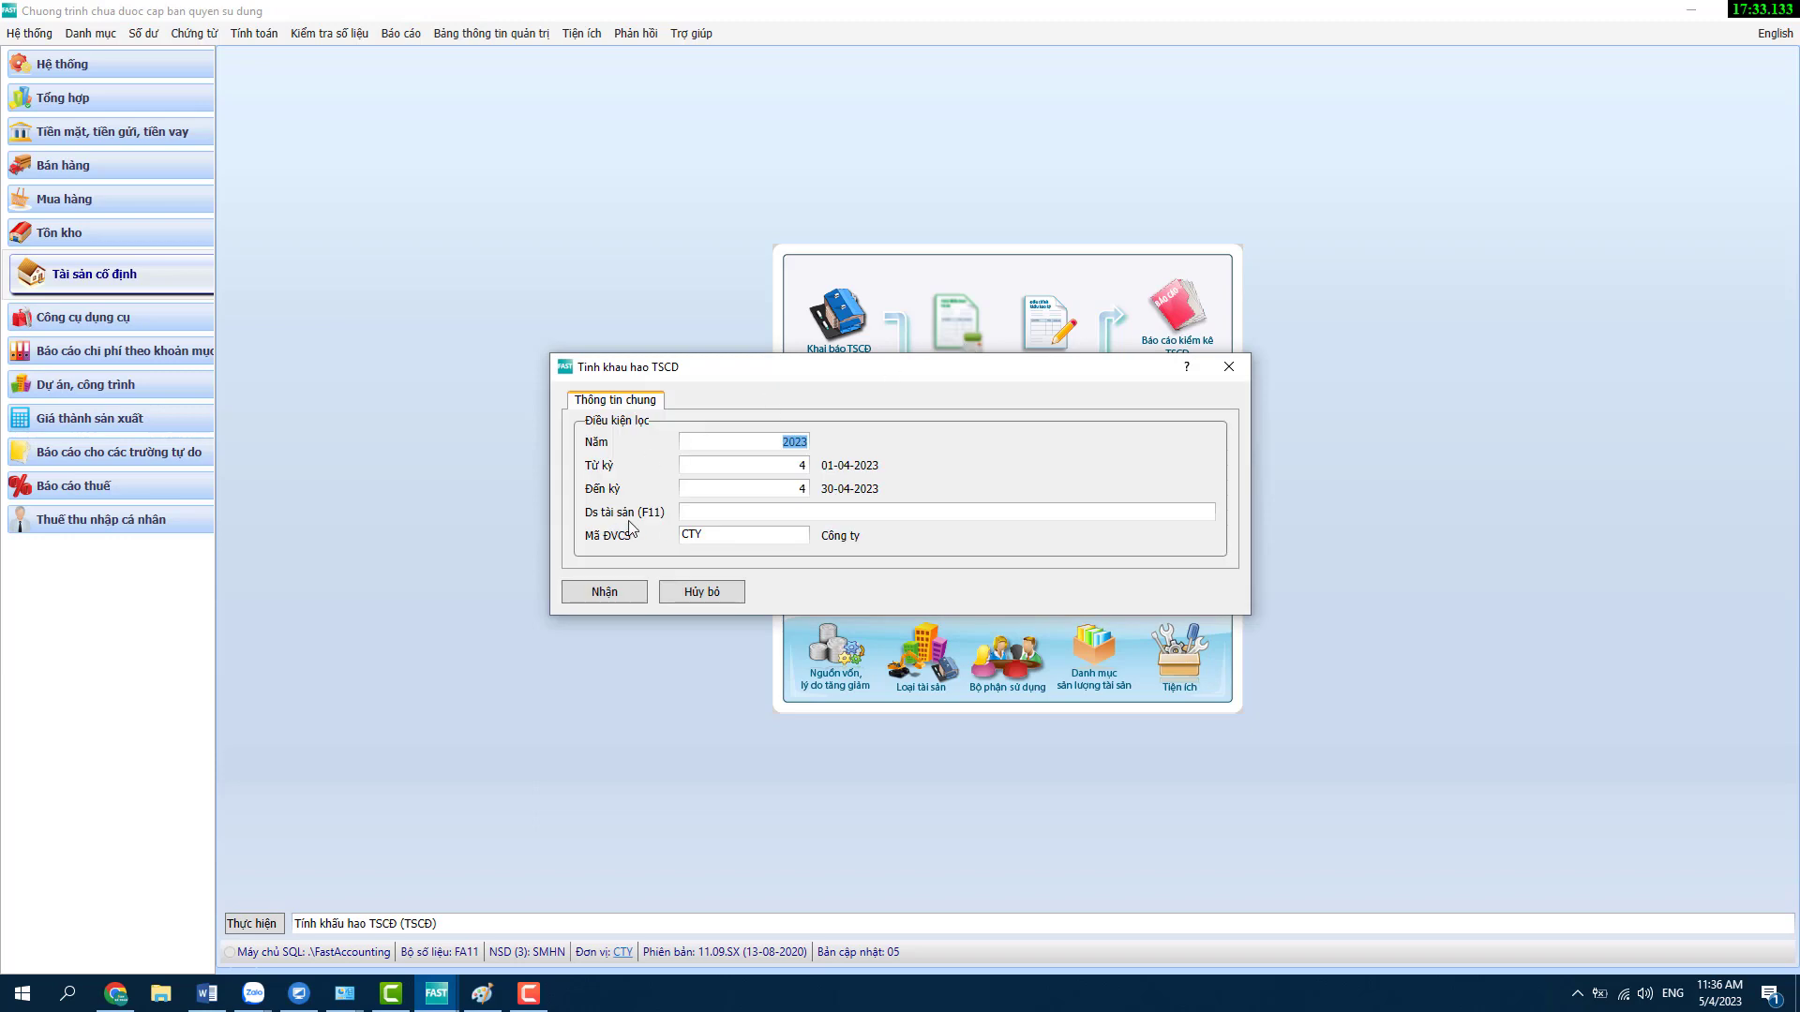
left_click(694, 512)
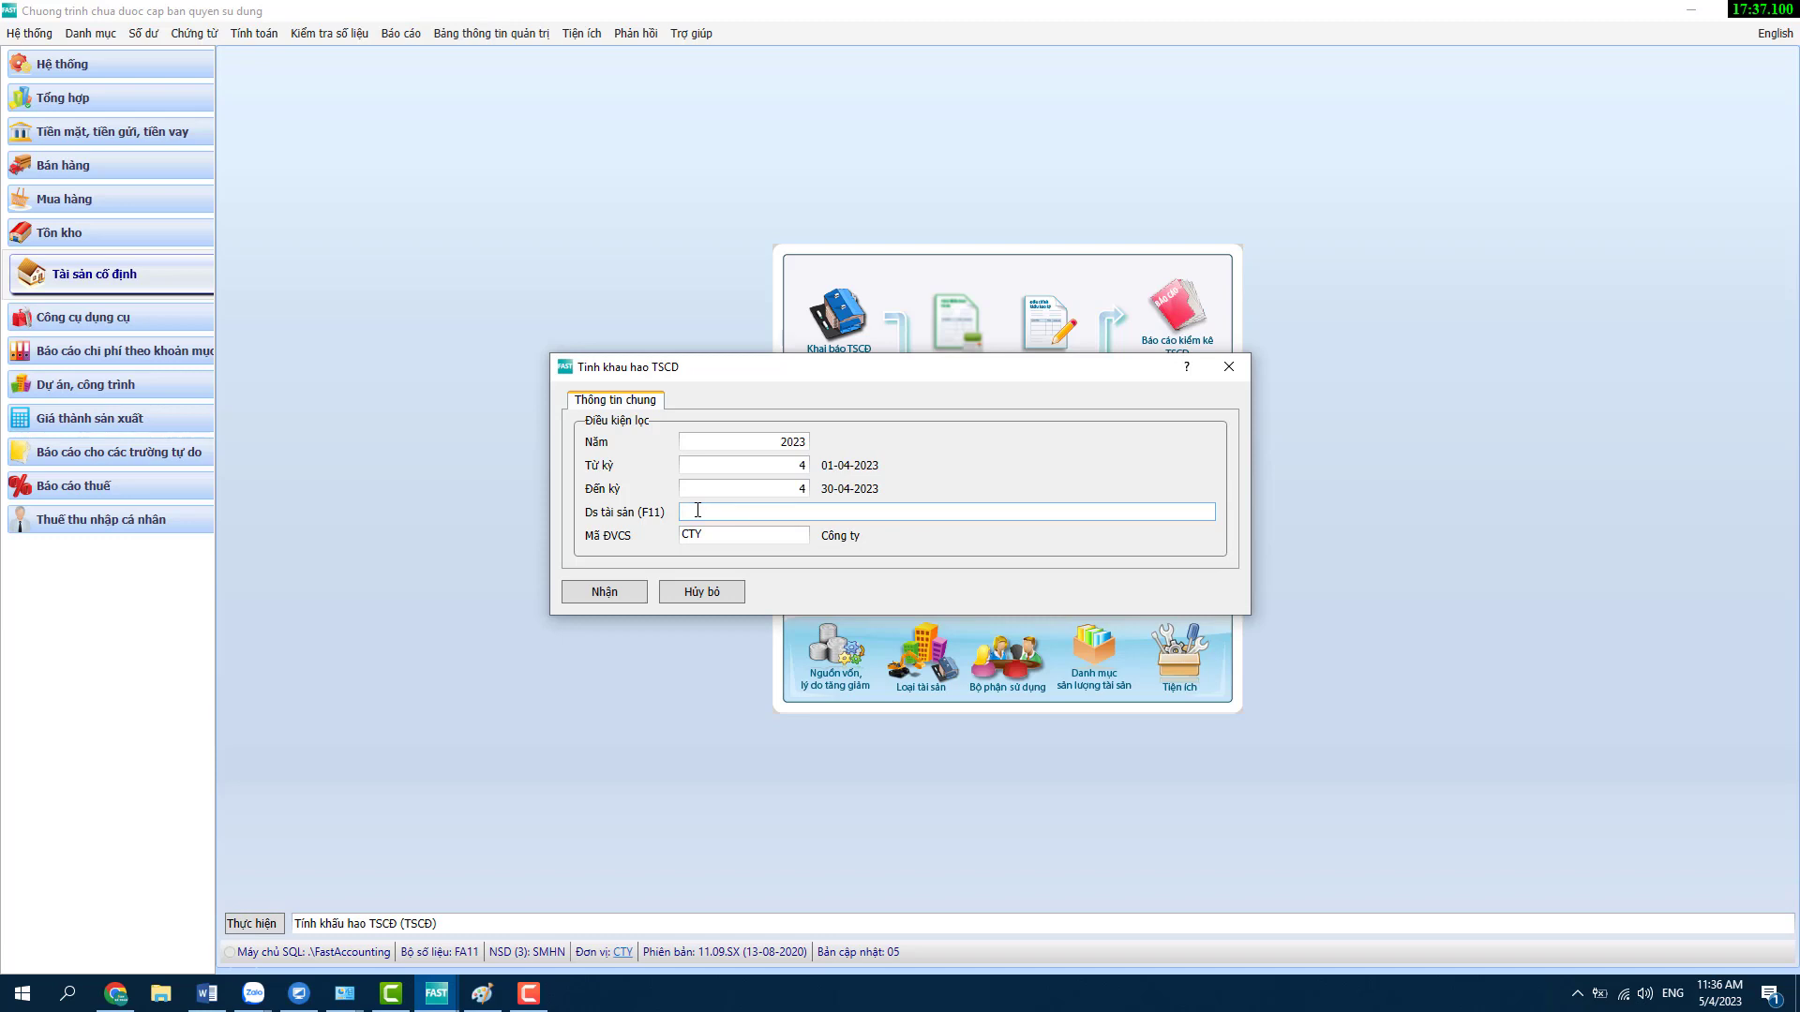
key("F11")
left_click(739, 334)
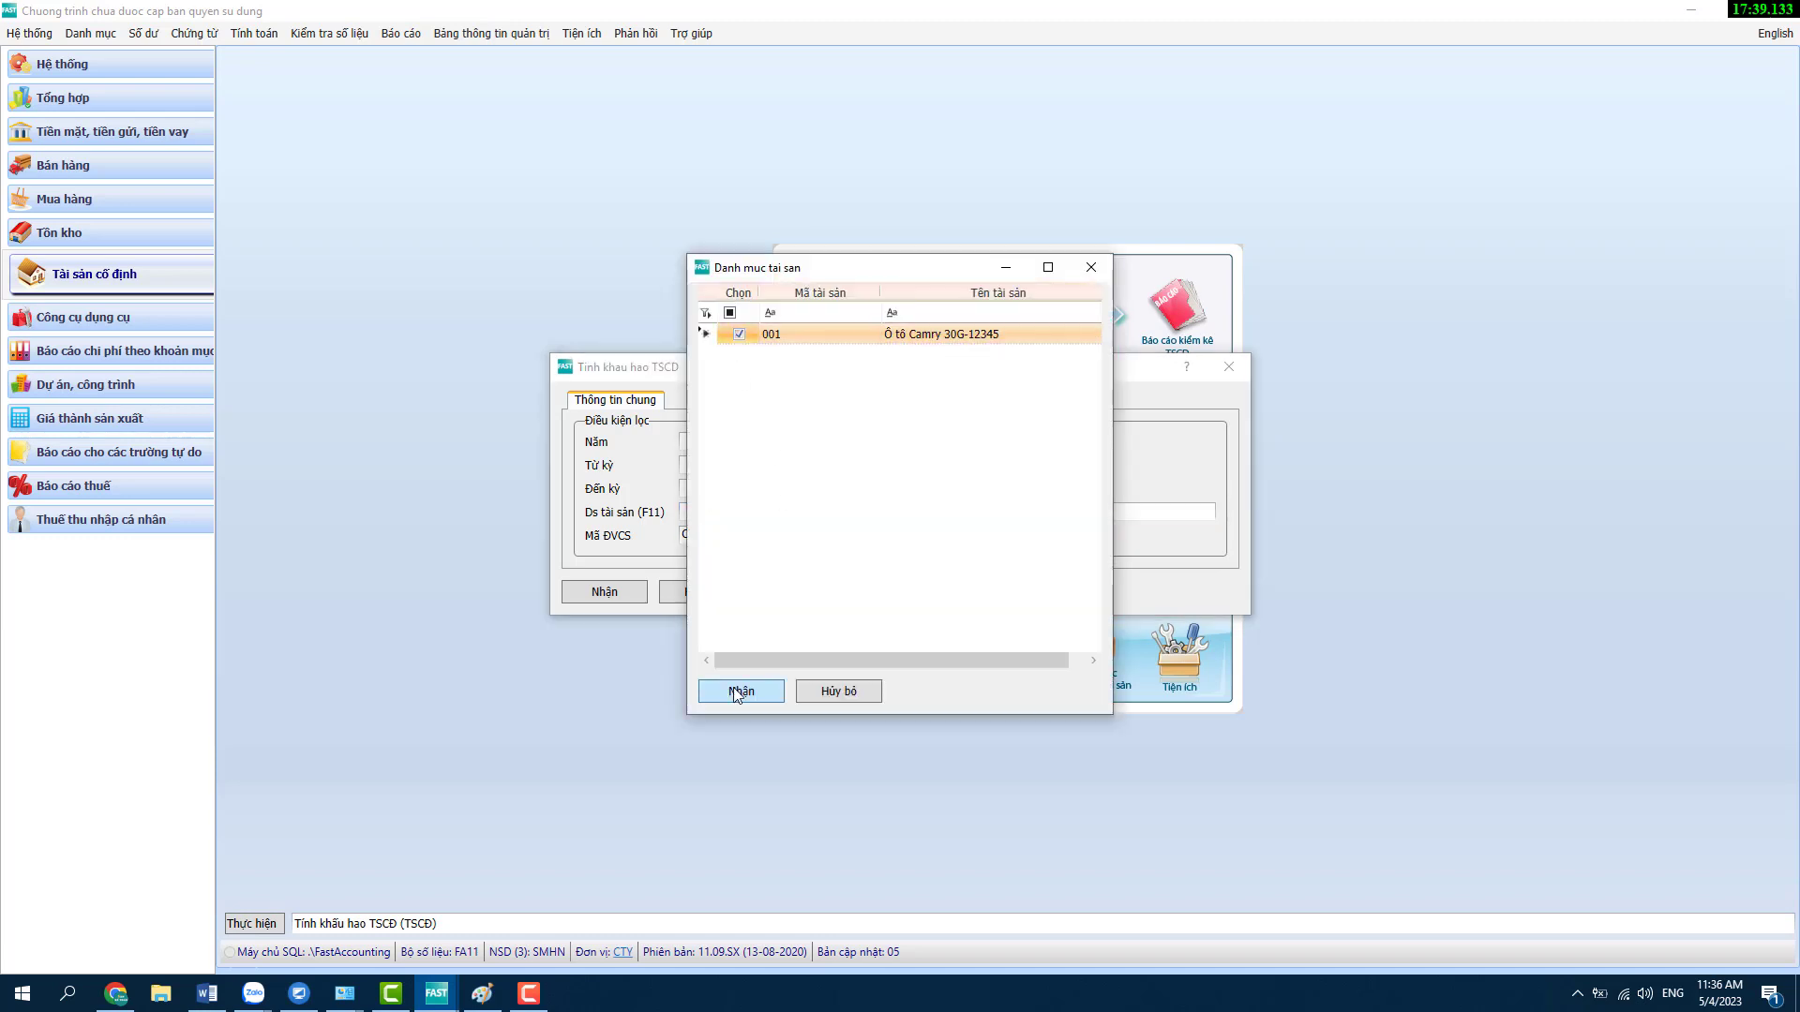
left_click(741, 691)
left_click(588, 596)
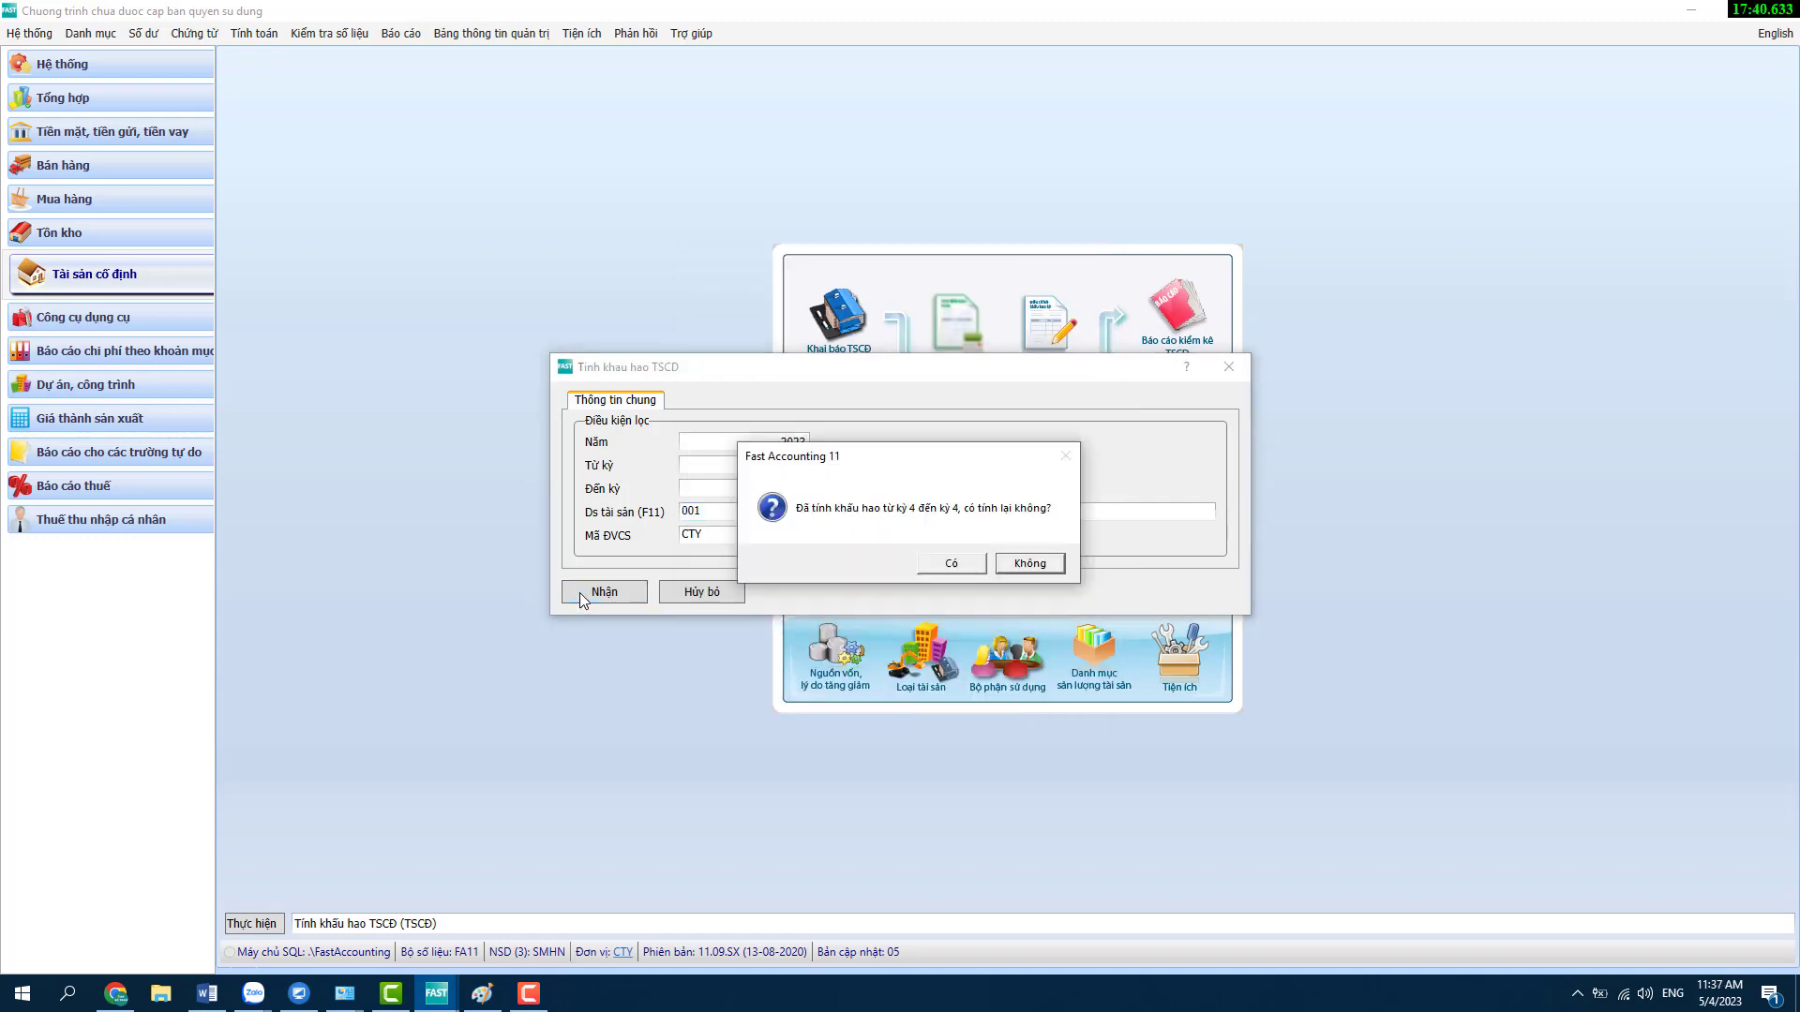
left_click(952, 561)
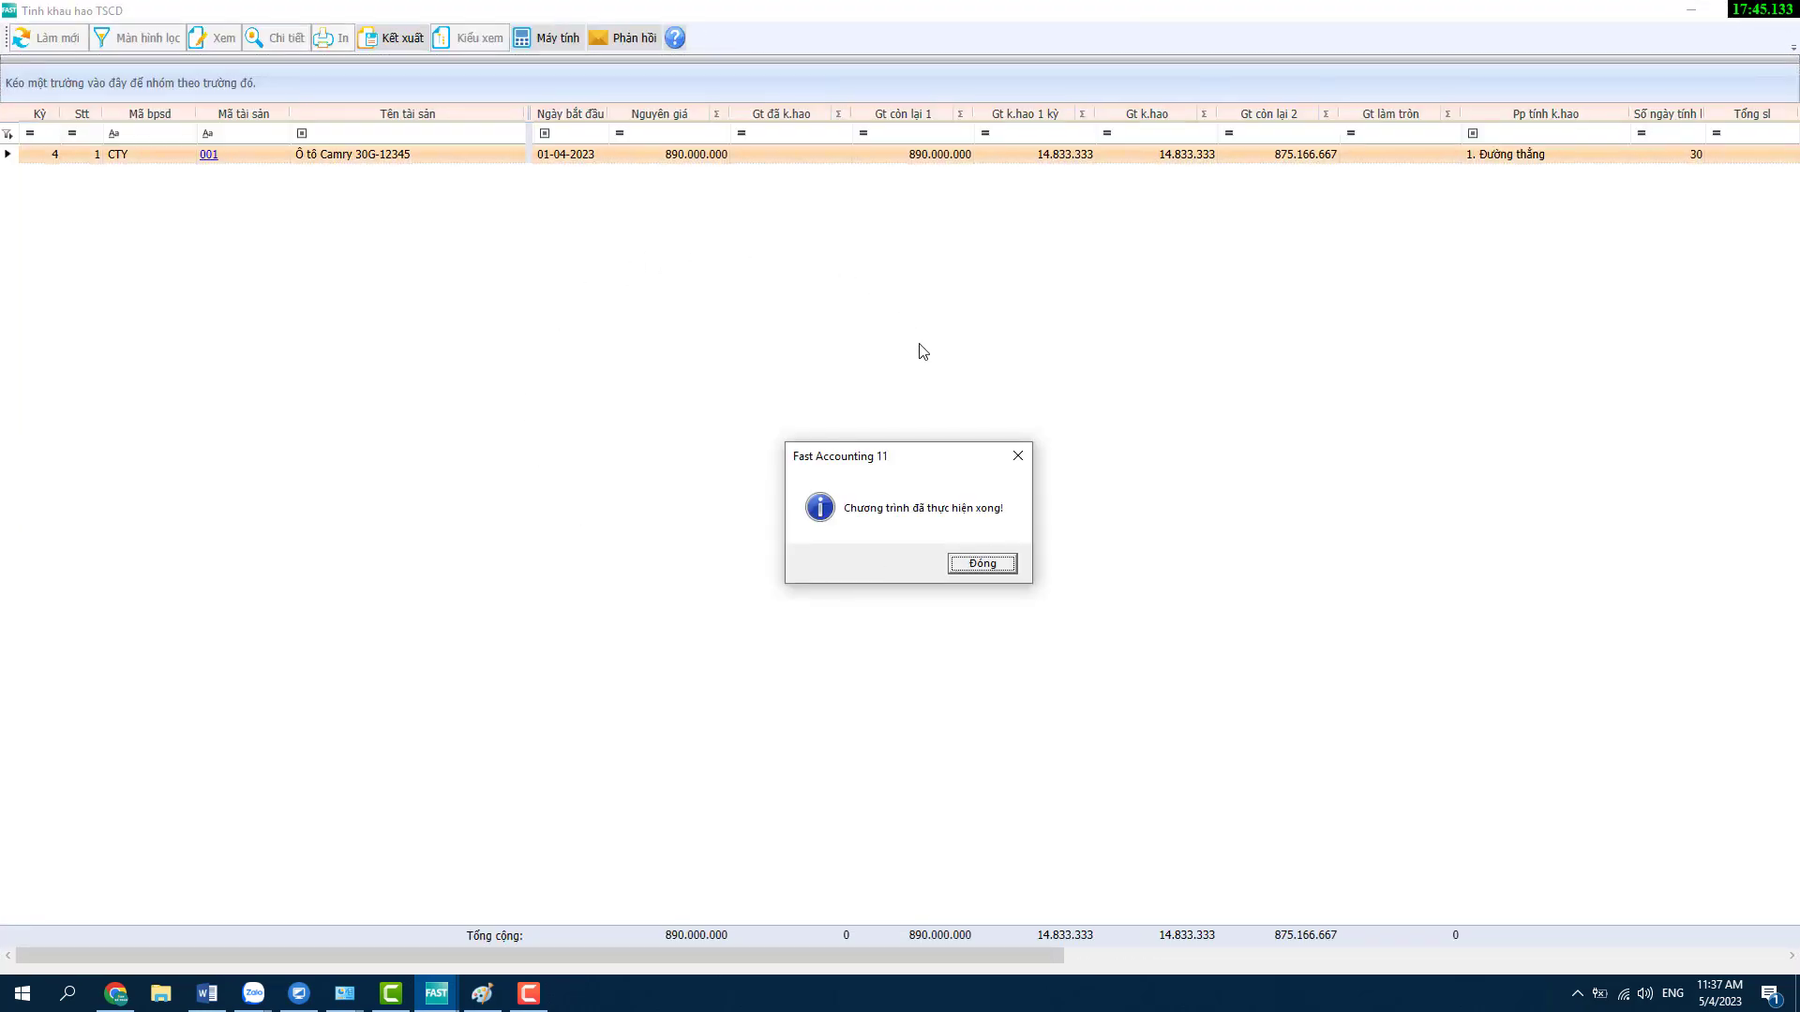
left_click(979, 564)
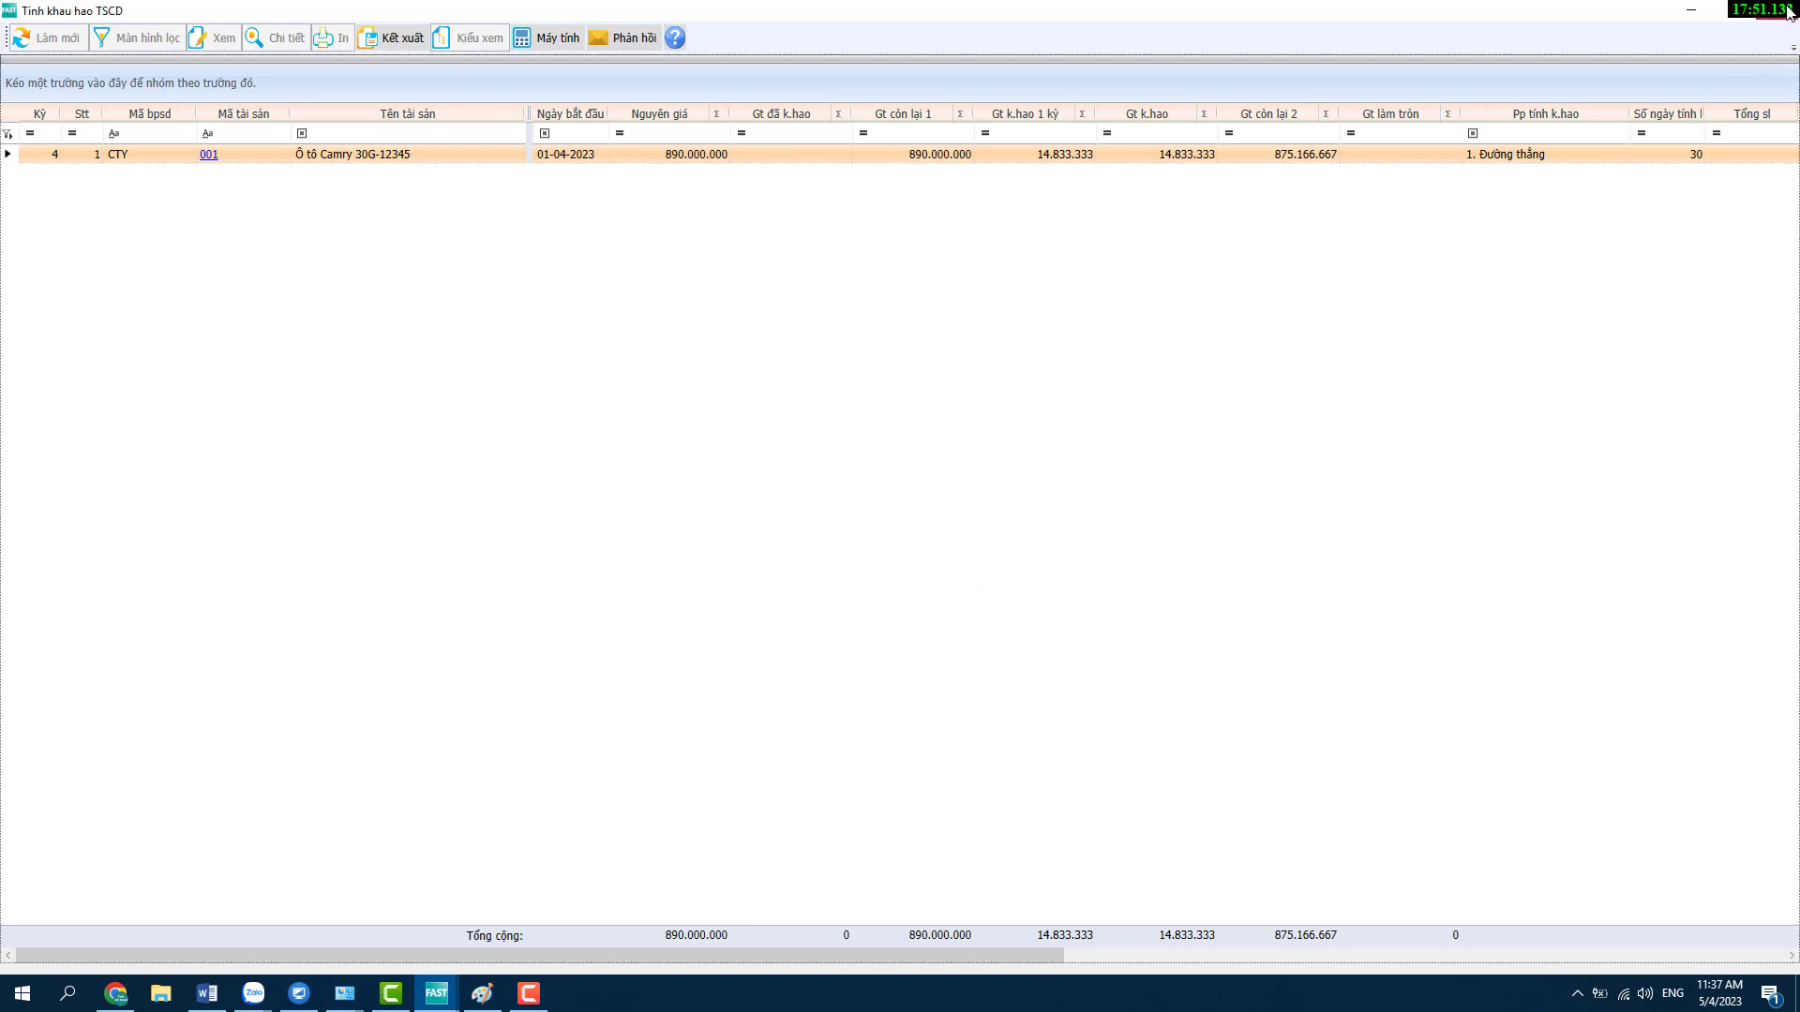
key("Escape")
- Recheck the period 4 allocation entry list for project codes after the depreciation recalculation, and close it
left_click(986, 530)
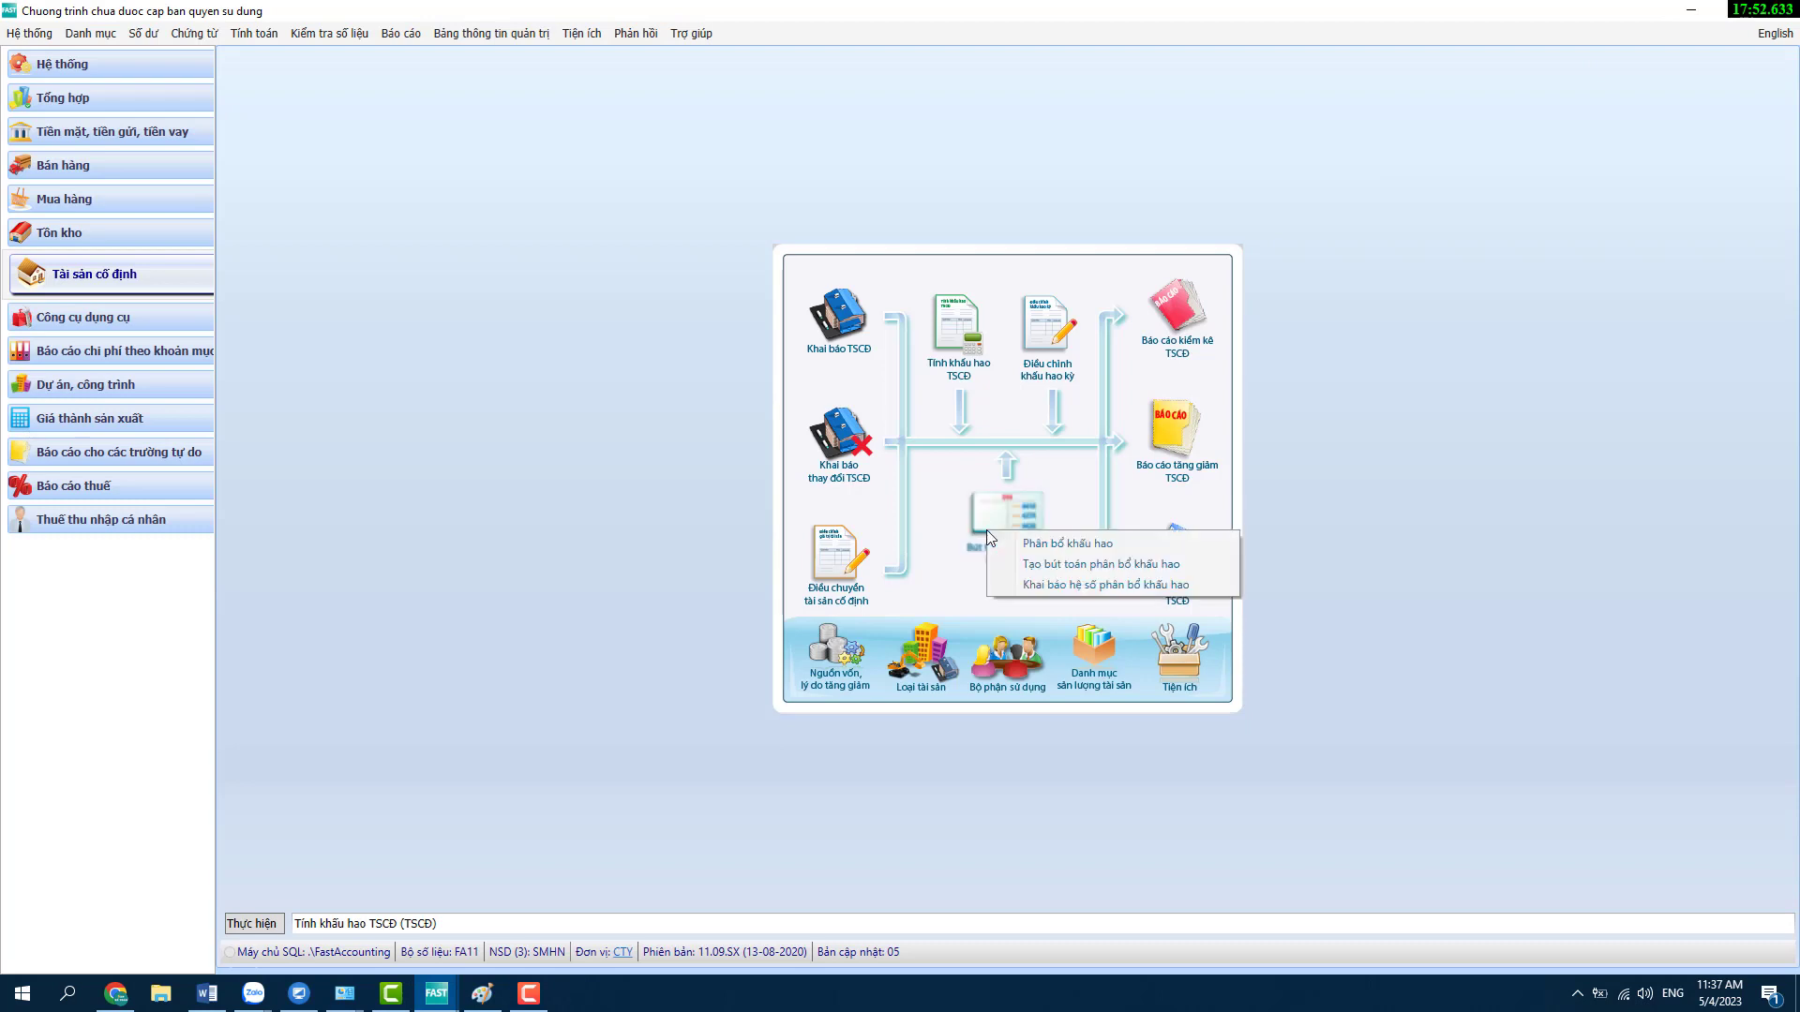
left_click(1073, 565)
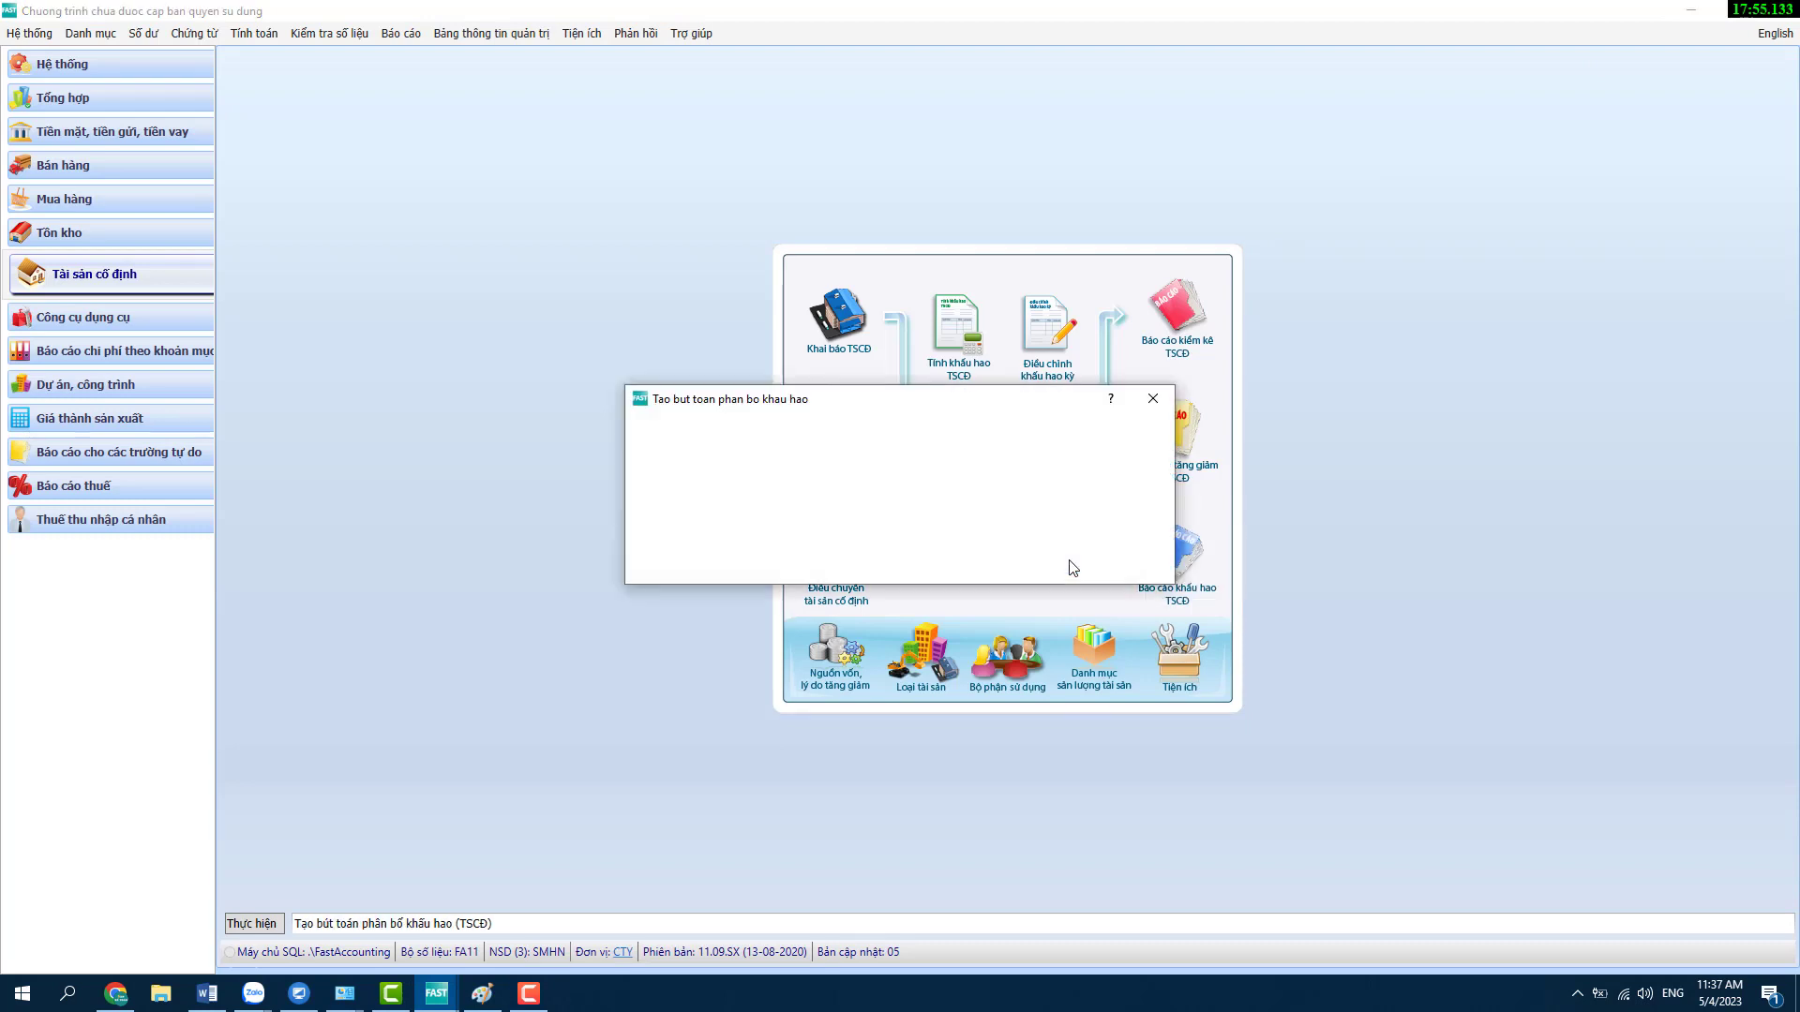
left_click(681, 561)
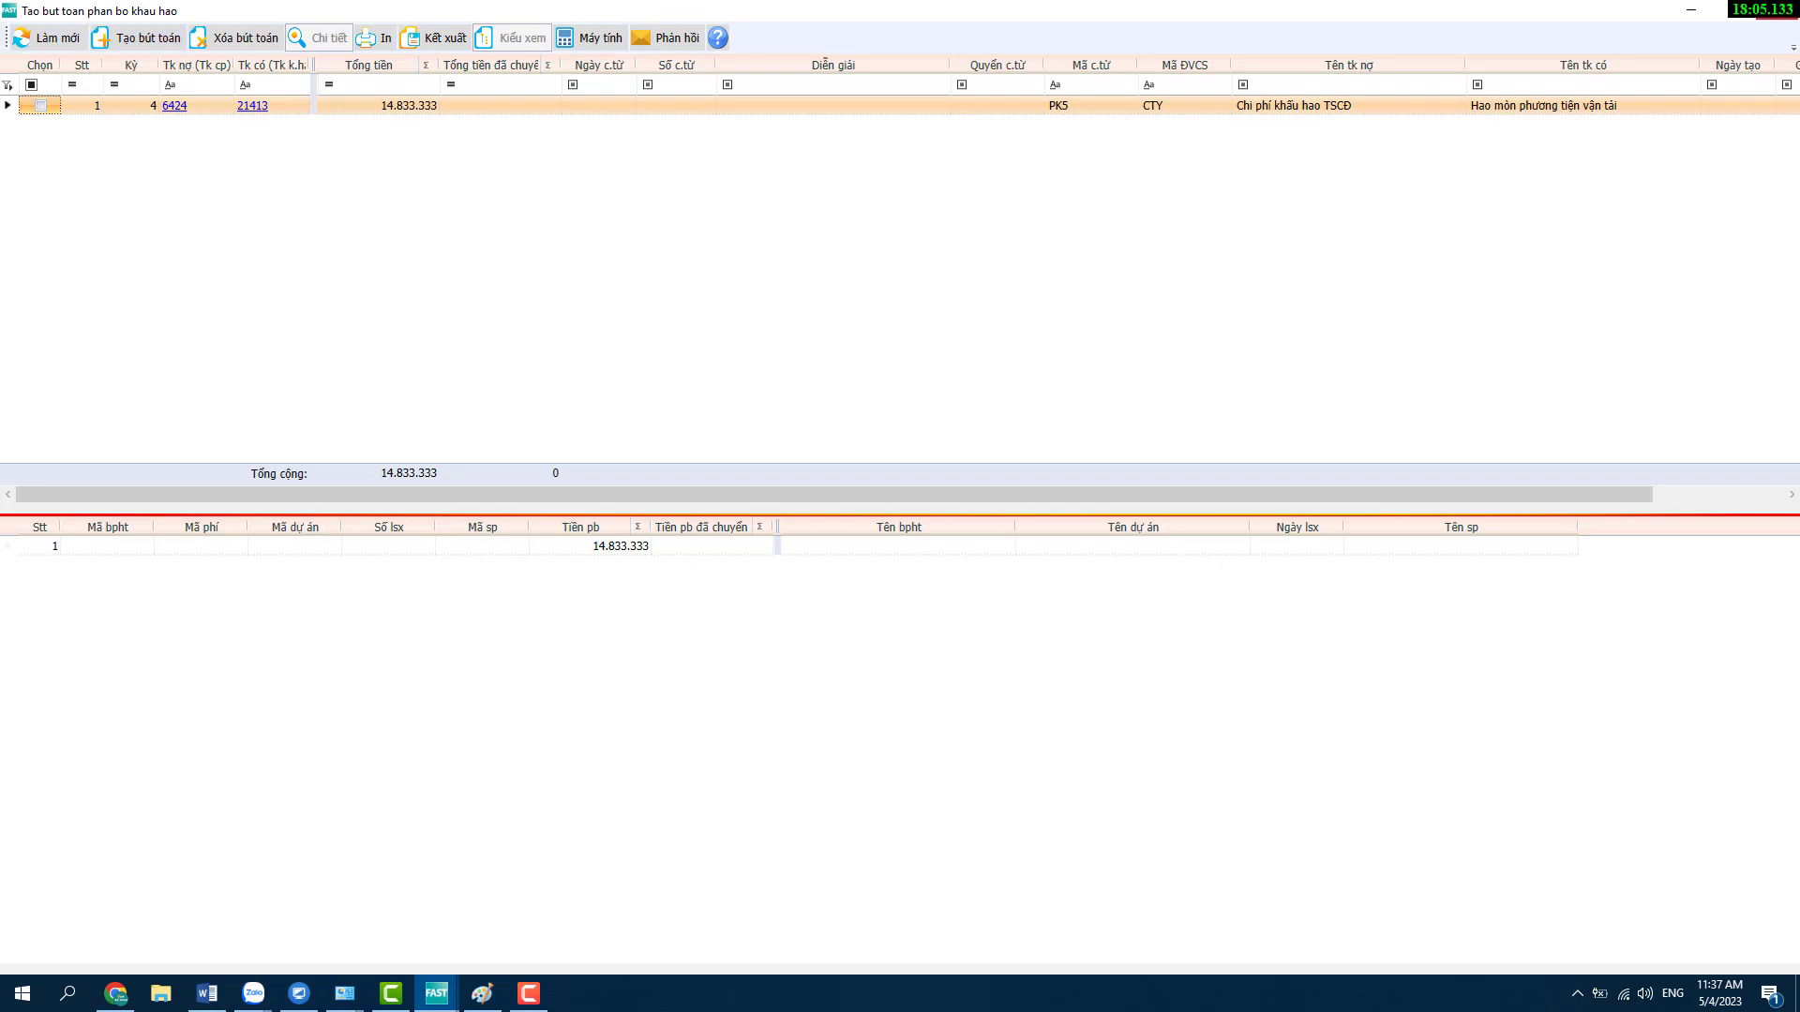
left_click(1778, 10)
- Recalculate the depreciation allocation (Phân bổ khấu hao) for period 4 of 2023 in unit CTY
left_click(988, 531)
left_click(1028, 537)
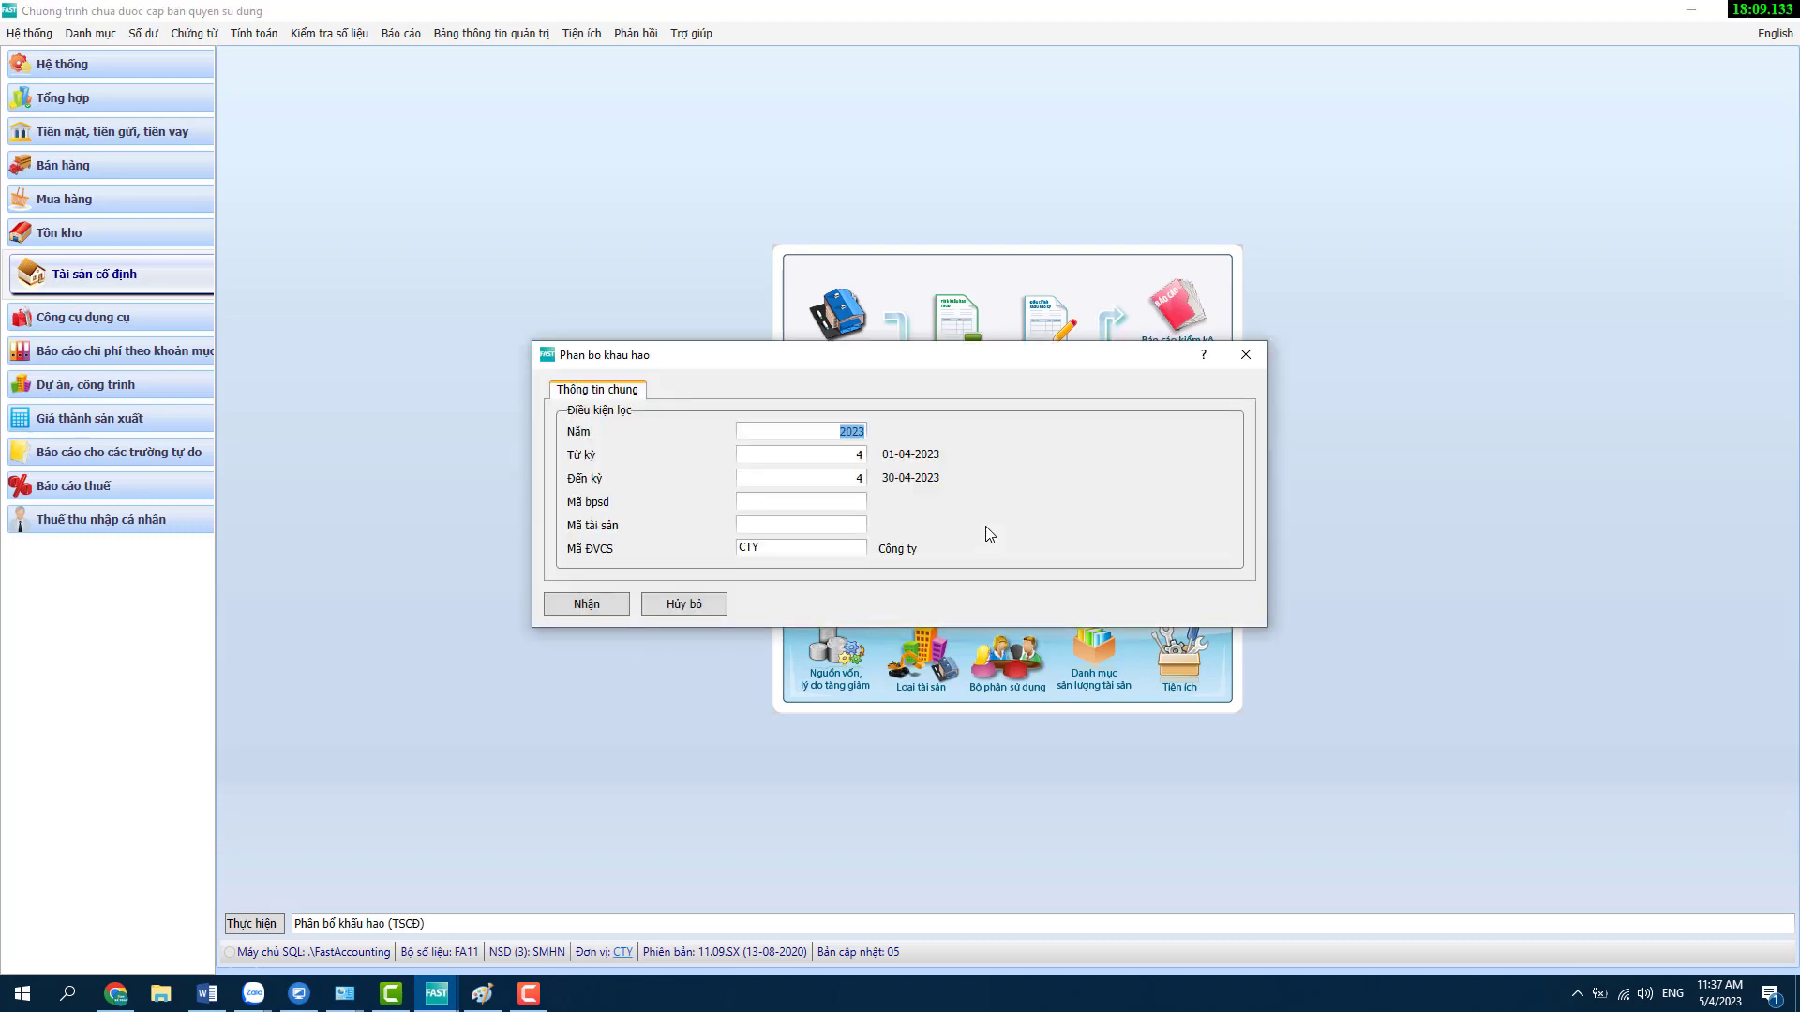
left_click(578, 606)
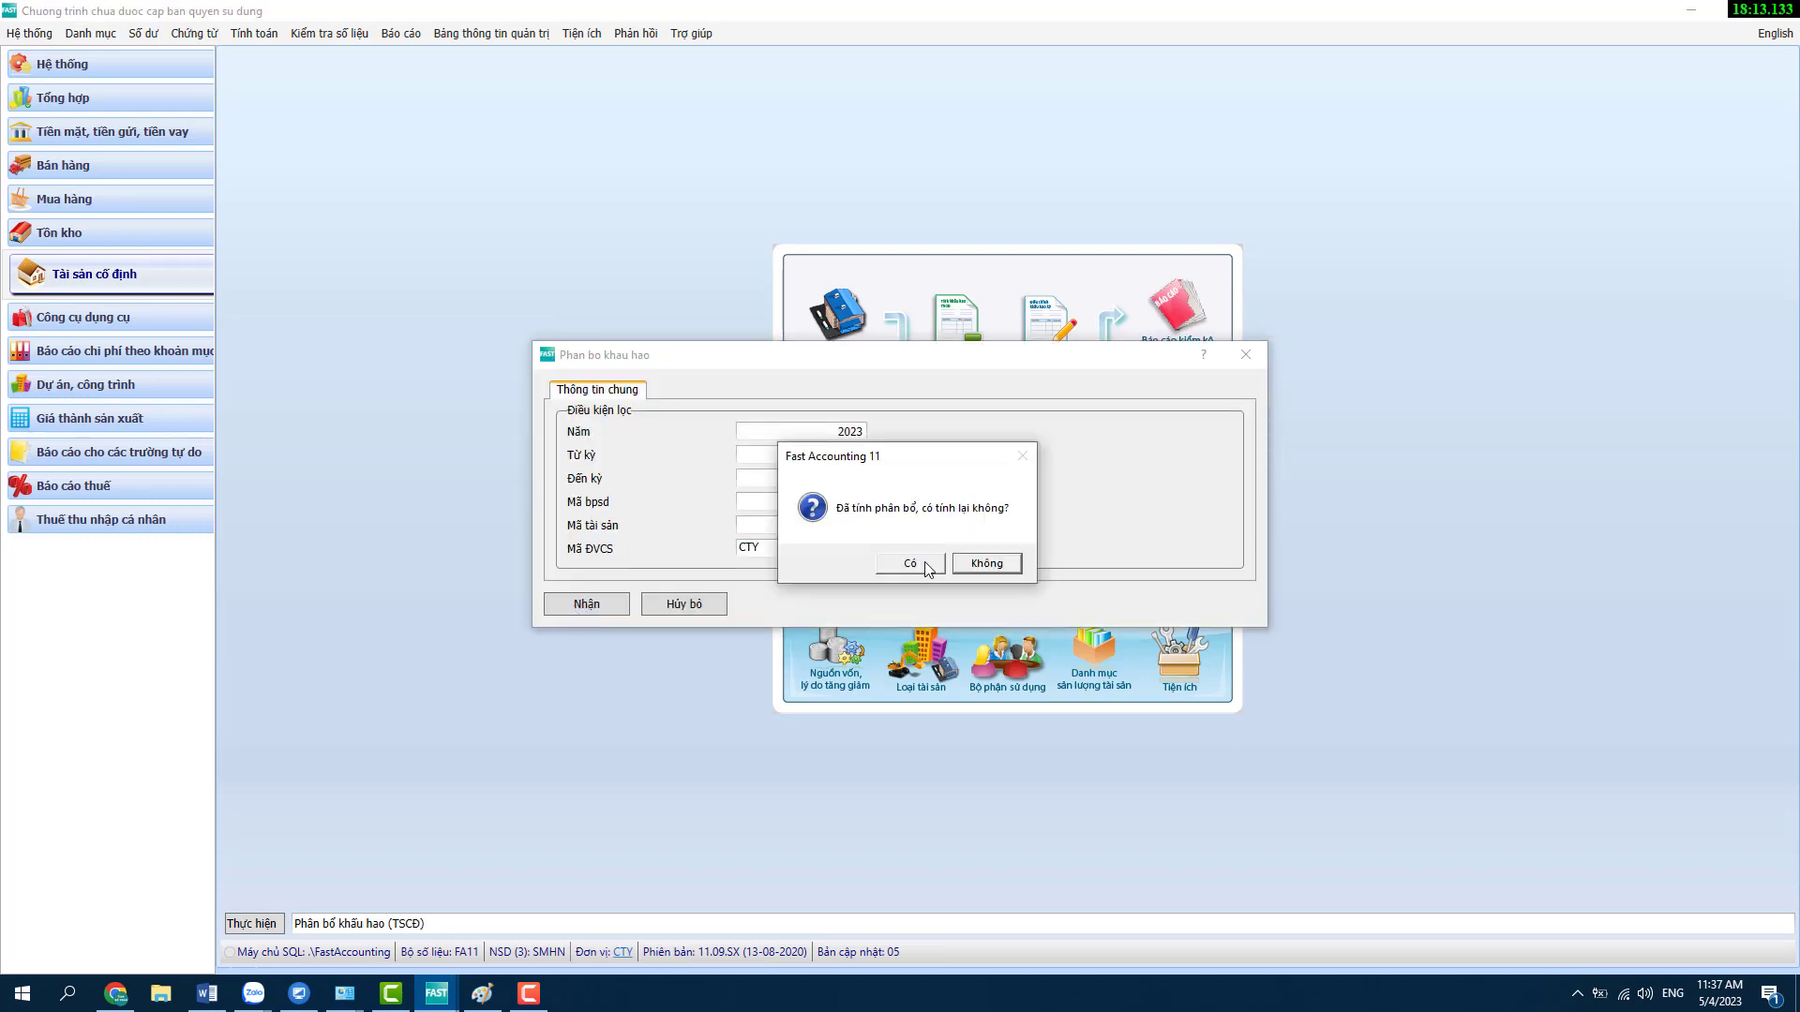
left_click(910, 564)
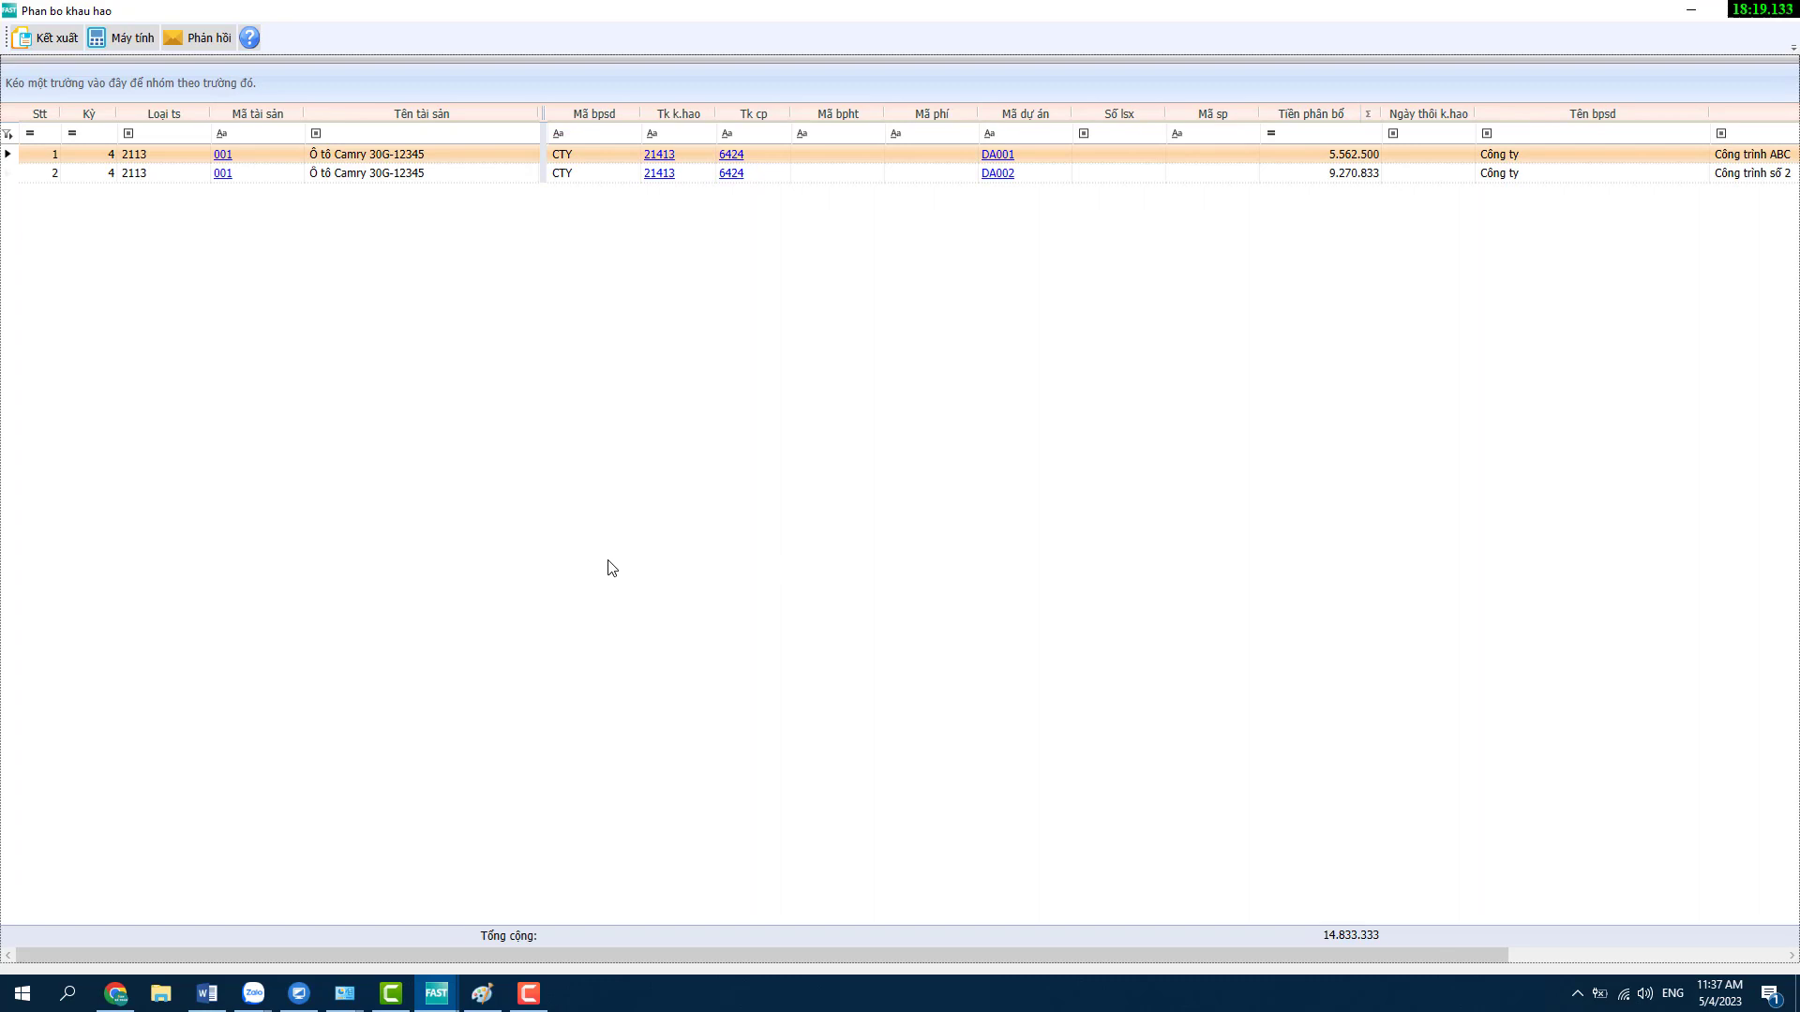
- Examine the depreciation amounts allocated to projects DA001 and DA002, and close the allocation results
mouse_move(438, 996)
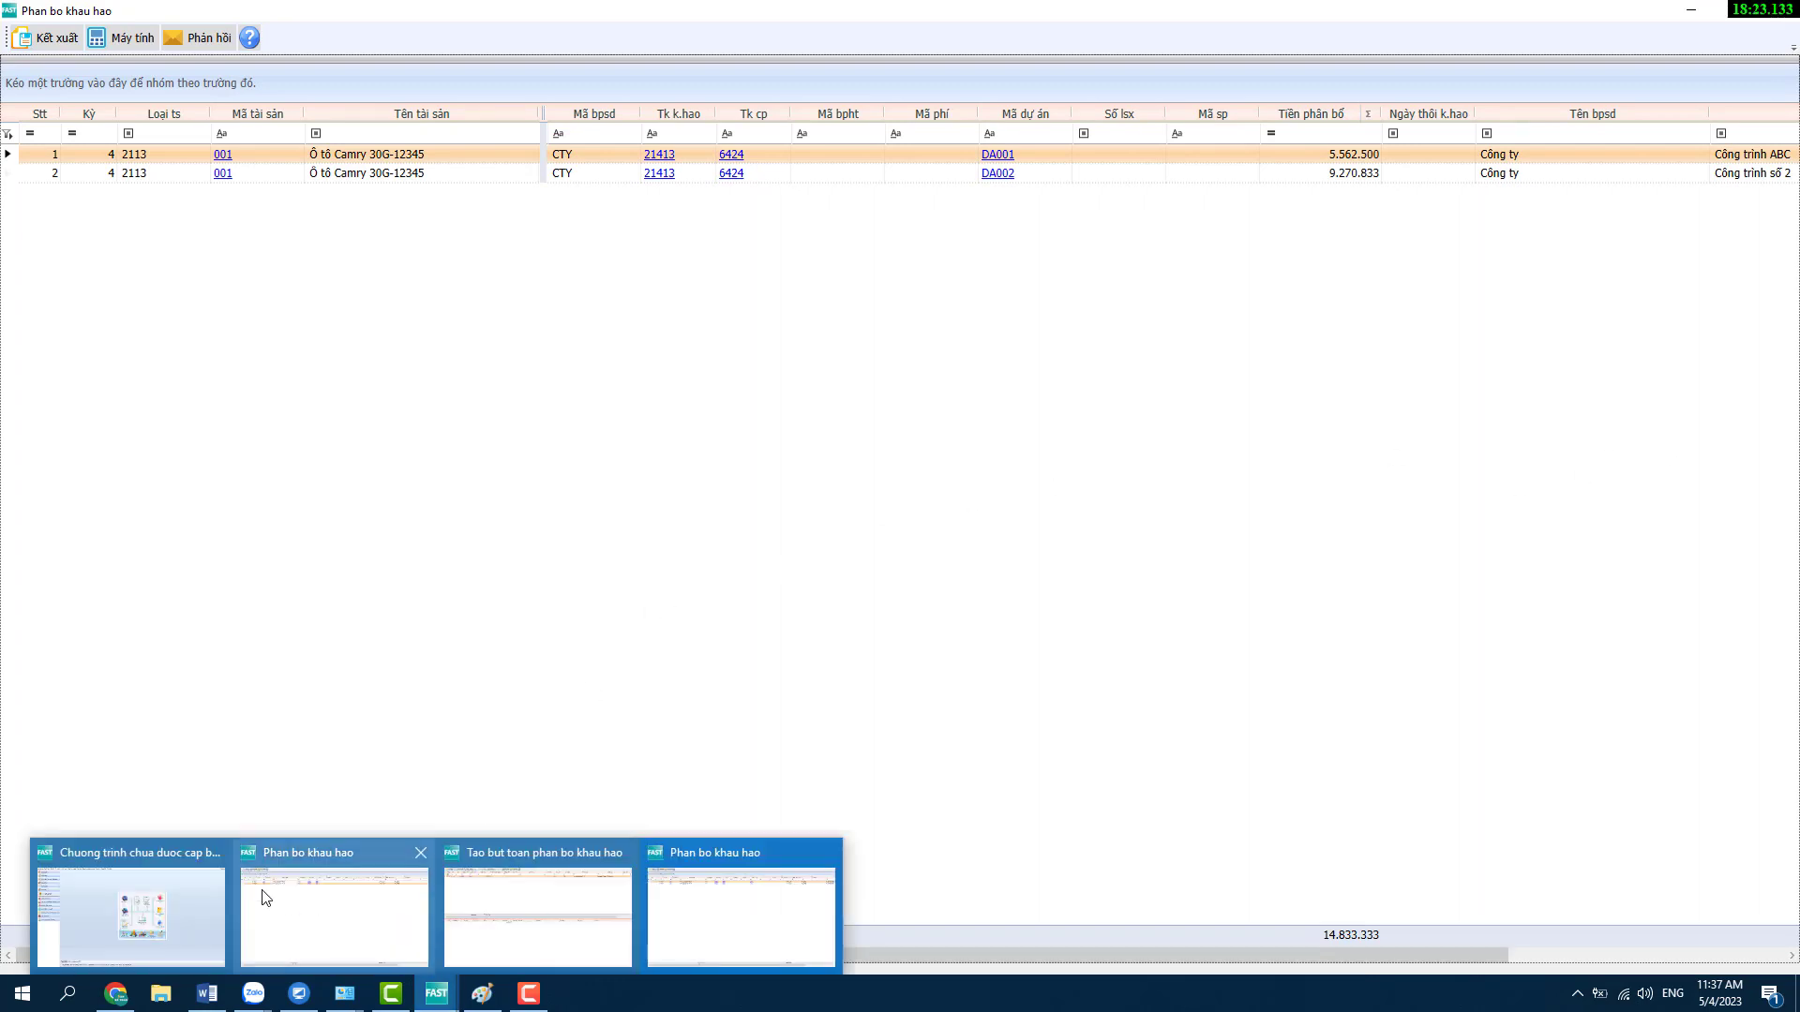
left_click(200, 890)
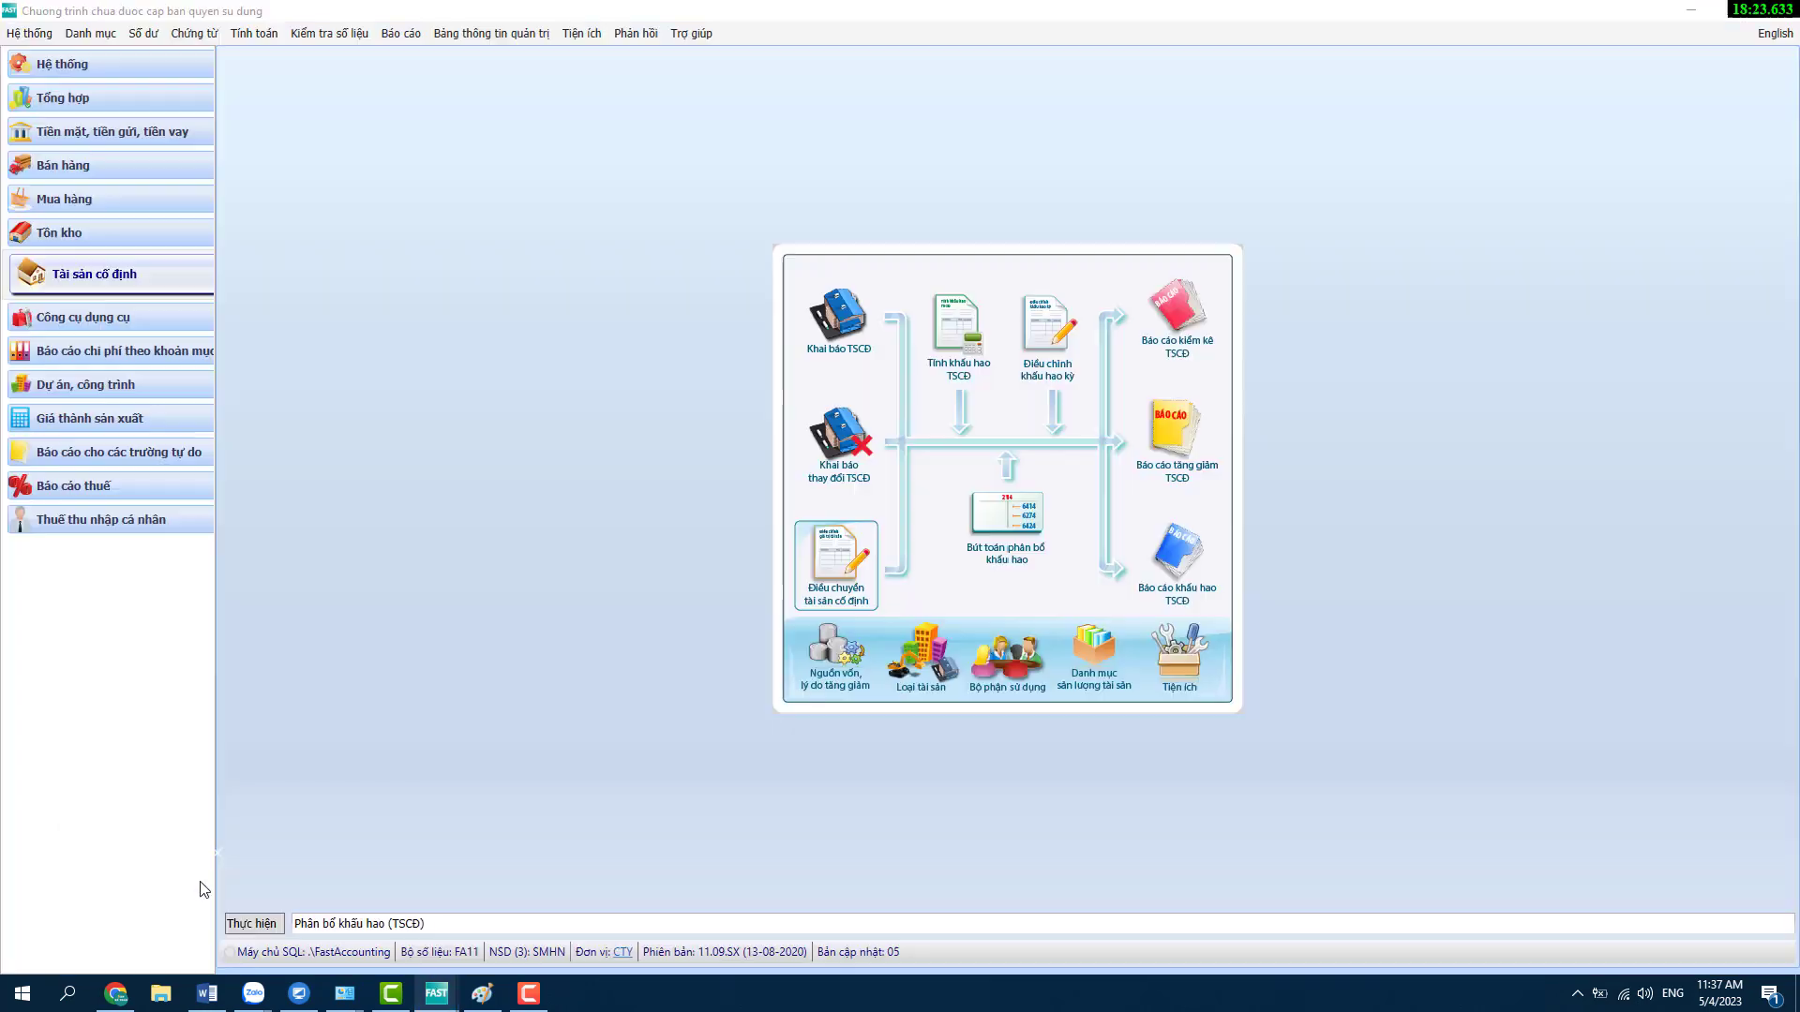
left_click(1012, 526)
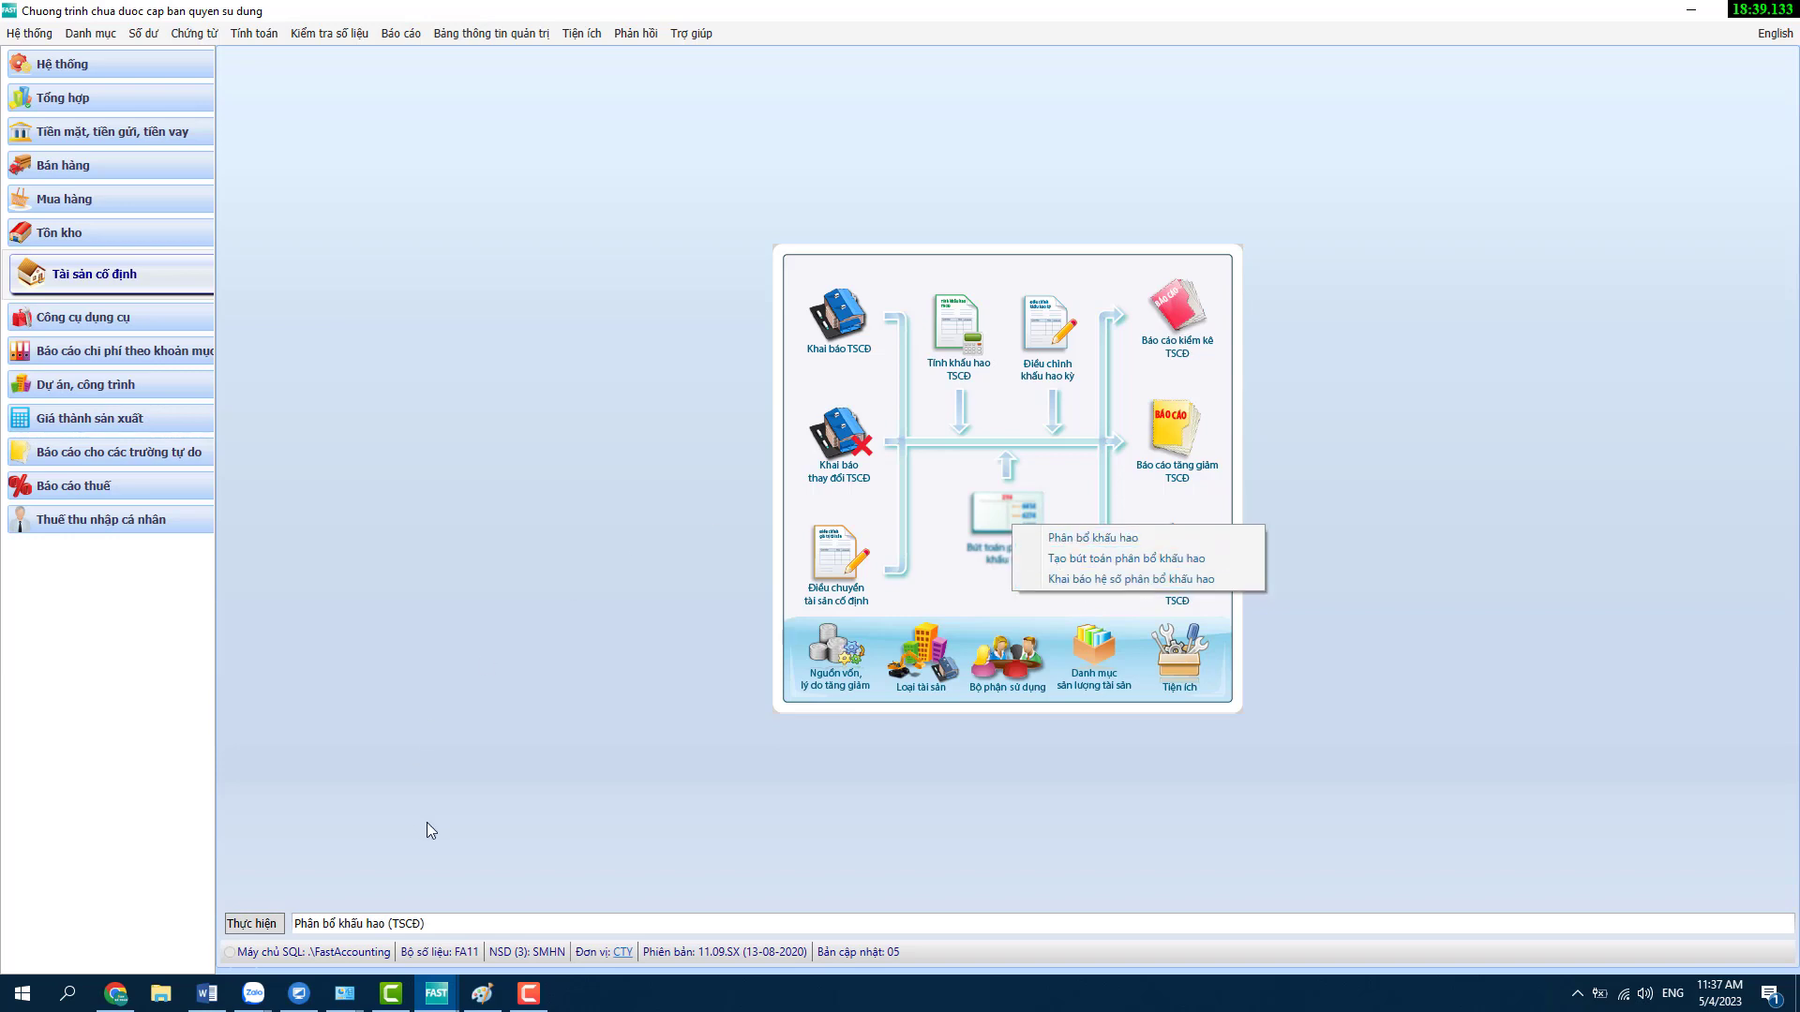
mouse_move(436, 994)
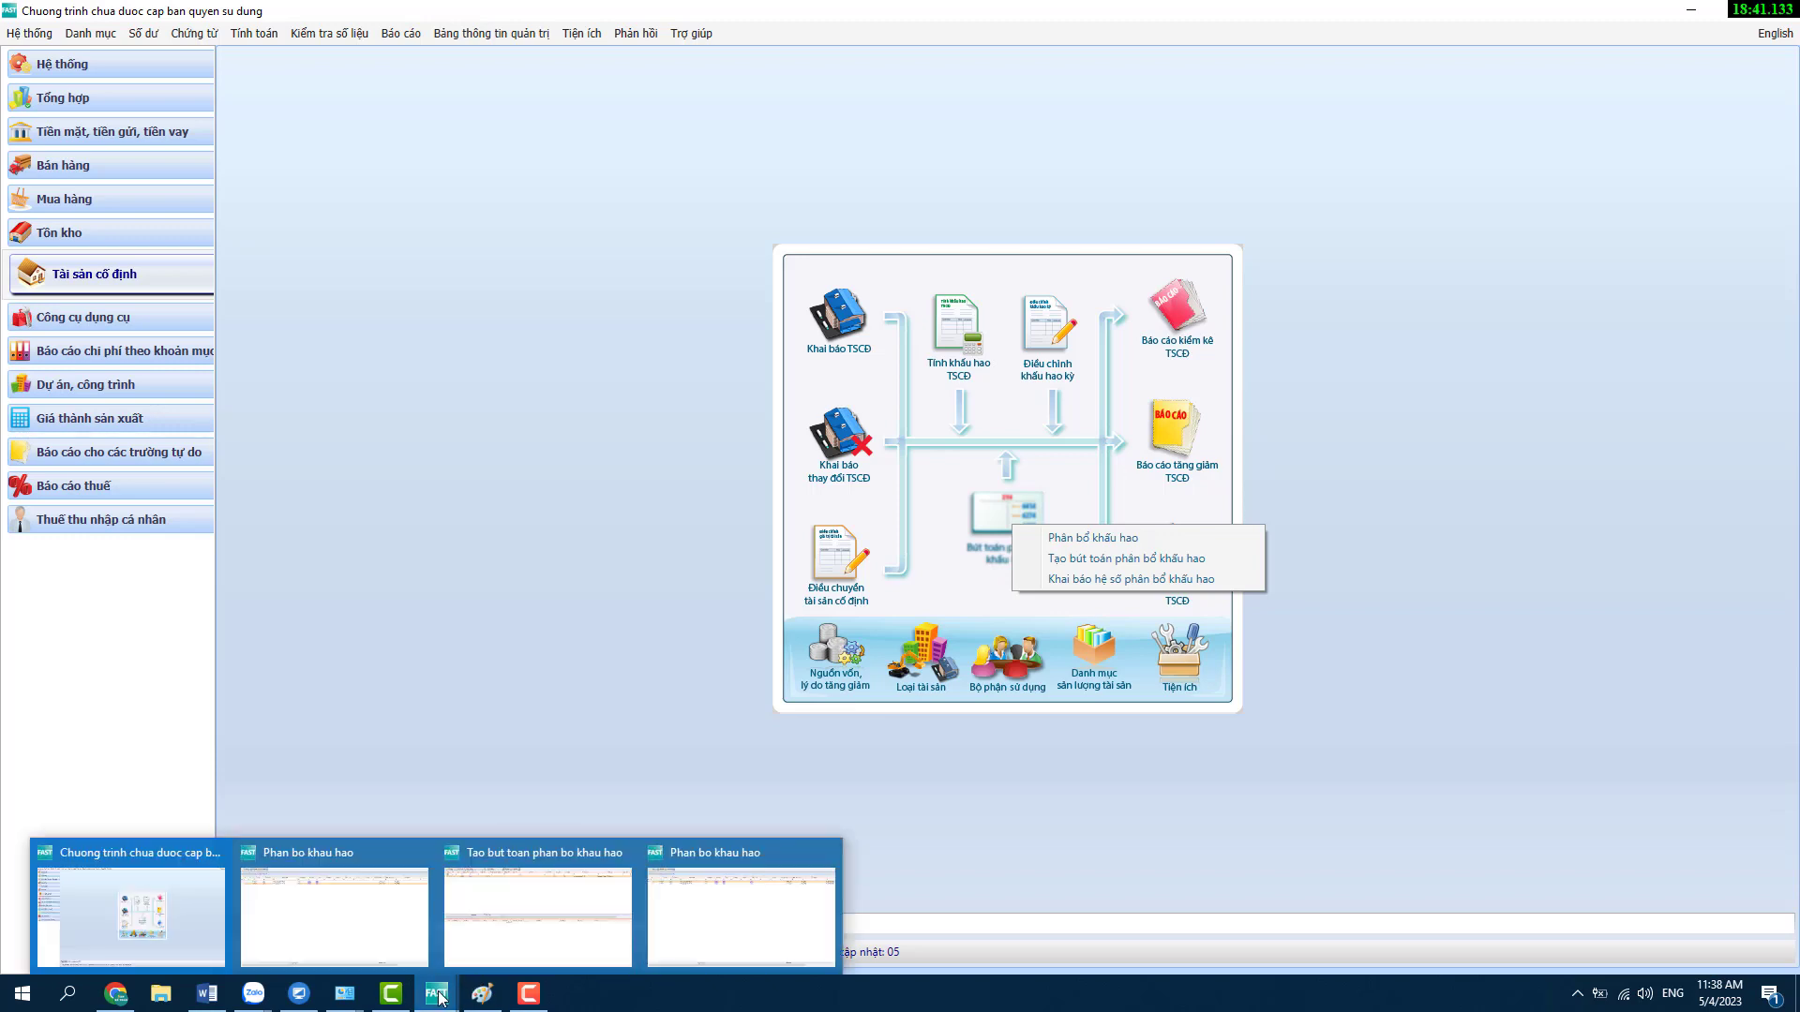
left_click(750, 895)
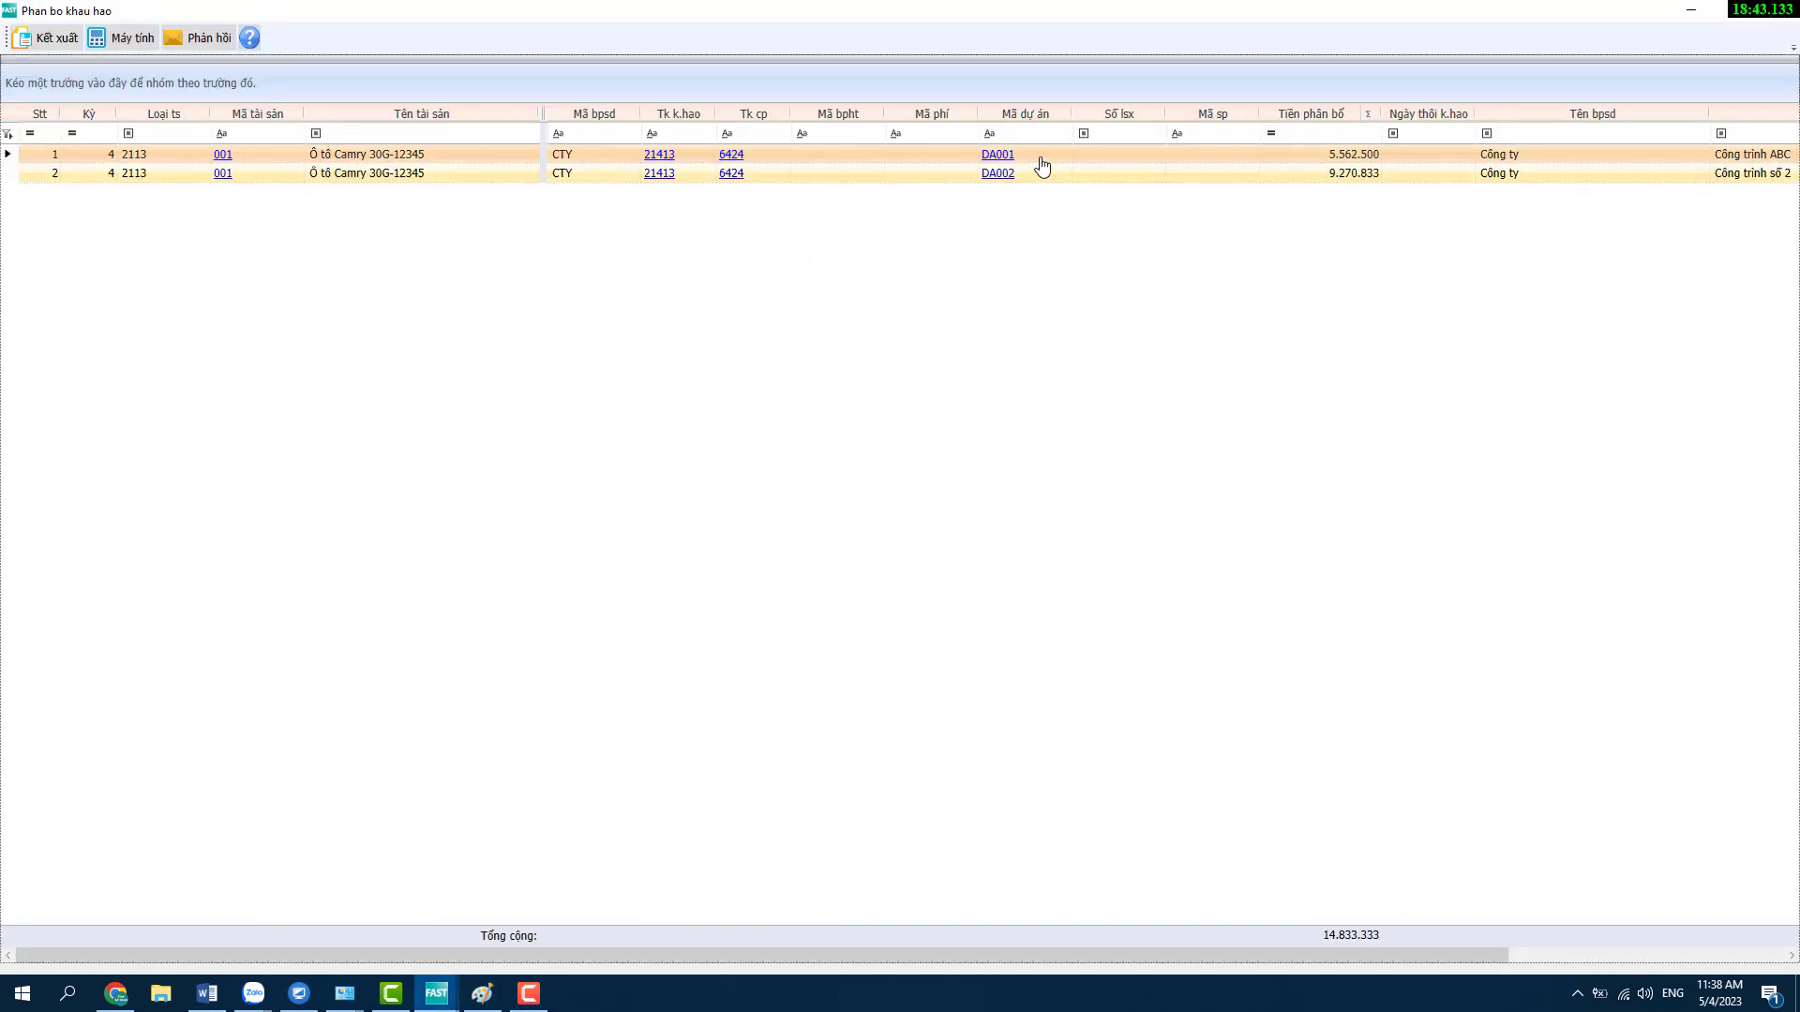
left_click(1338, 156)
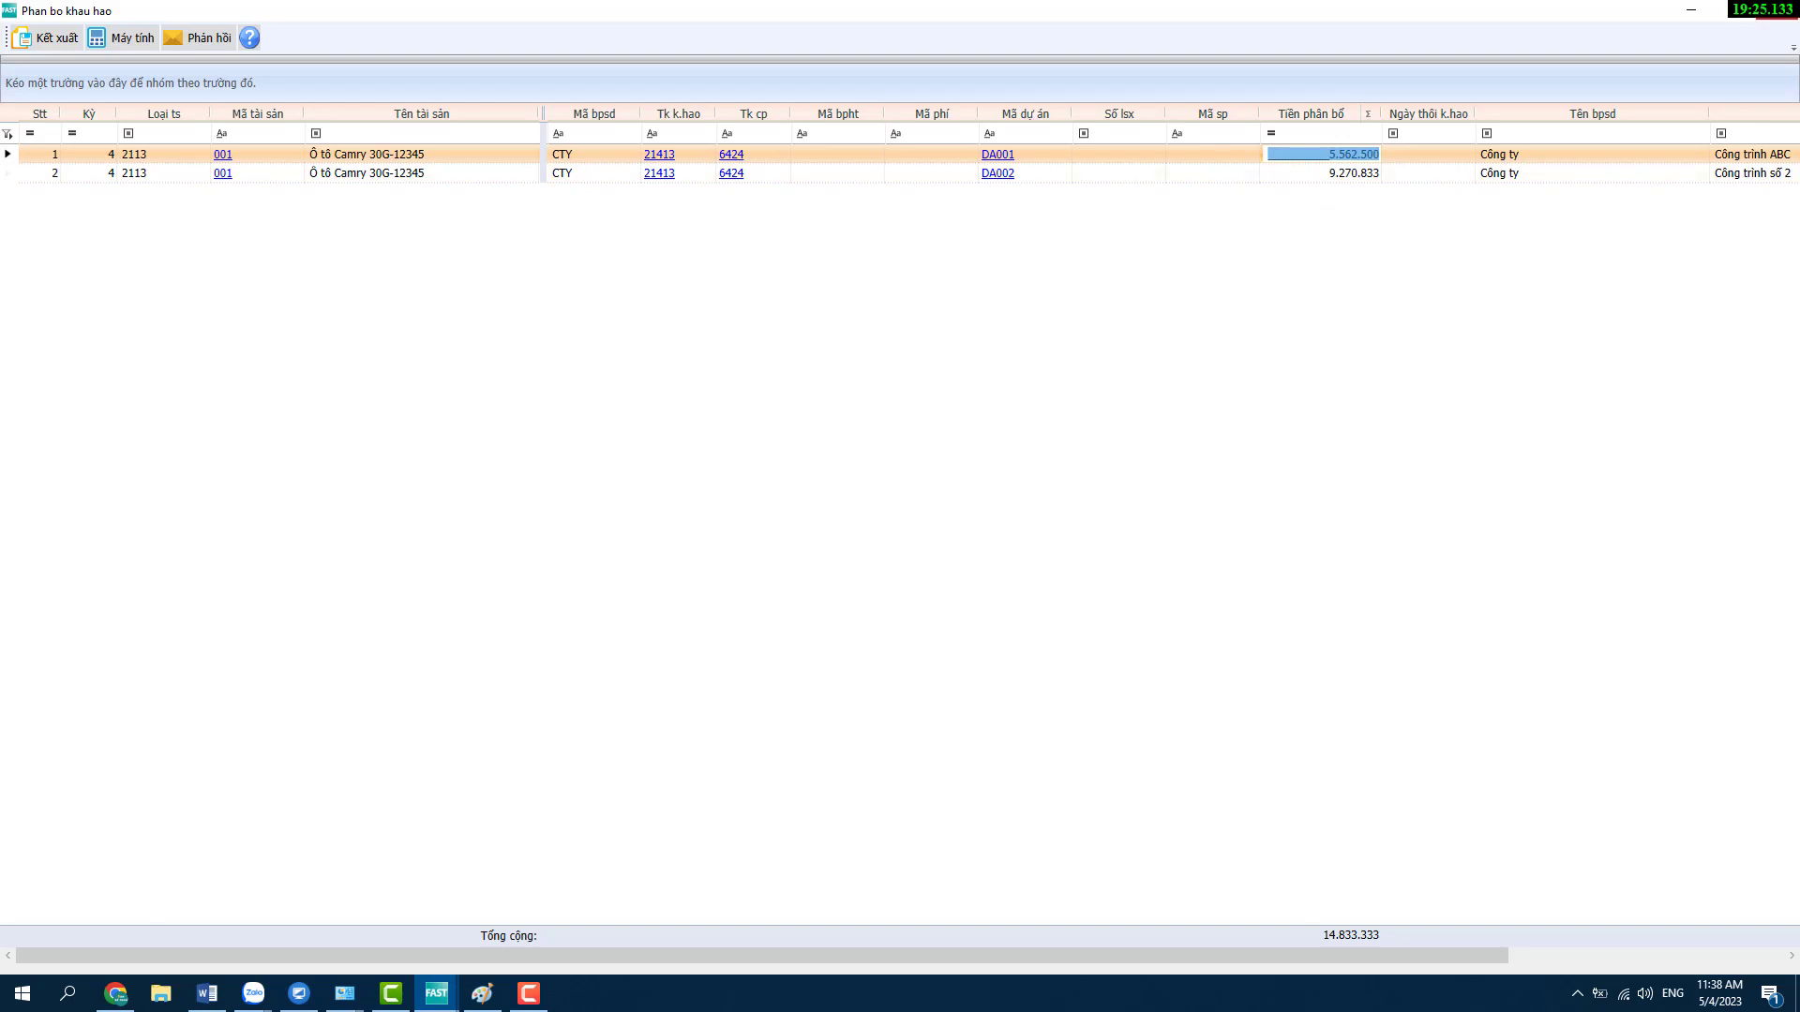
key("Escape")
- Reload the period 4 2023 allocation entry list for unit CTY and compare the 6424/21413 total with its project breakdown
left_click(1030, 525)
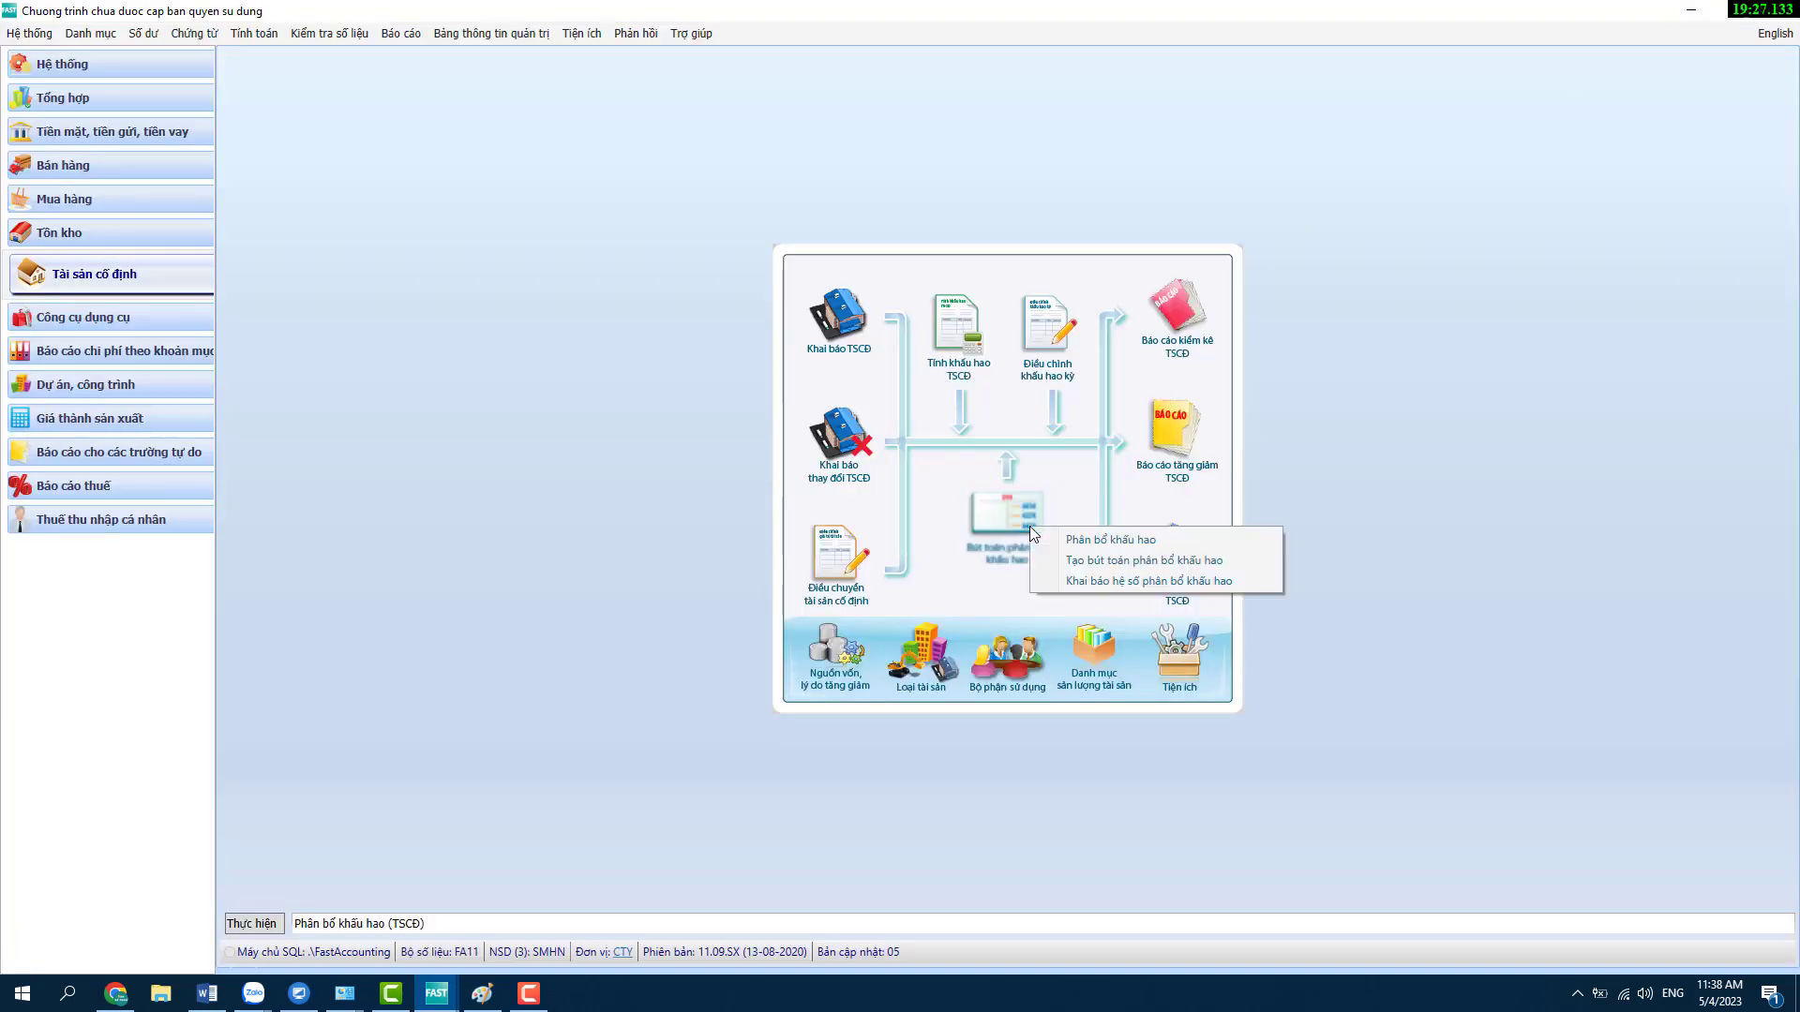
left_click(1116, 562)
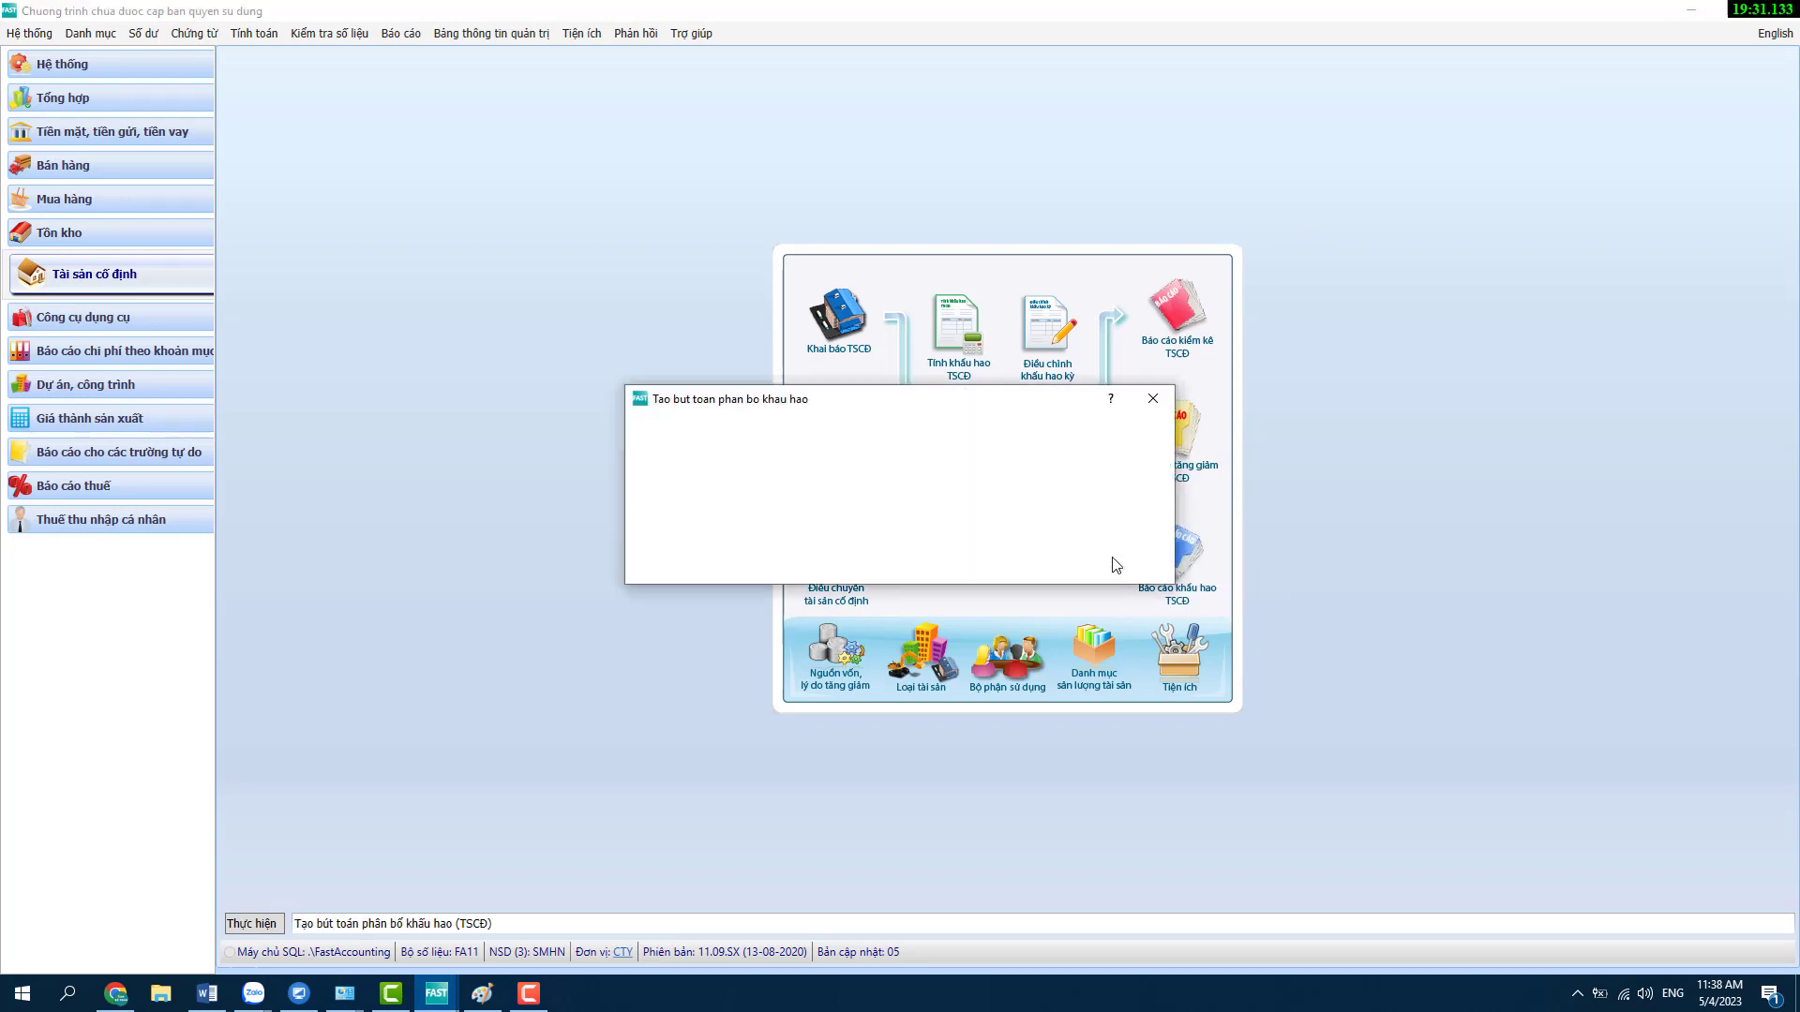
left_click(677, 561)
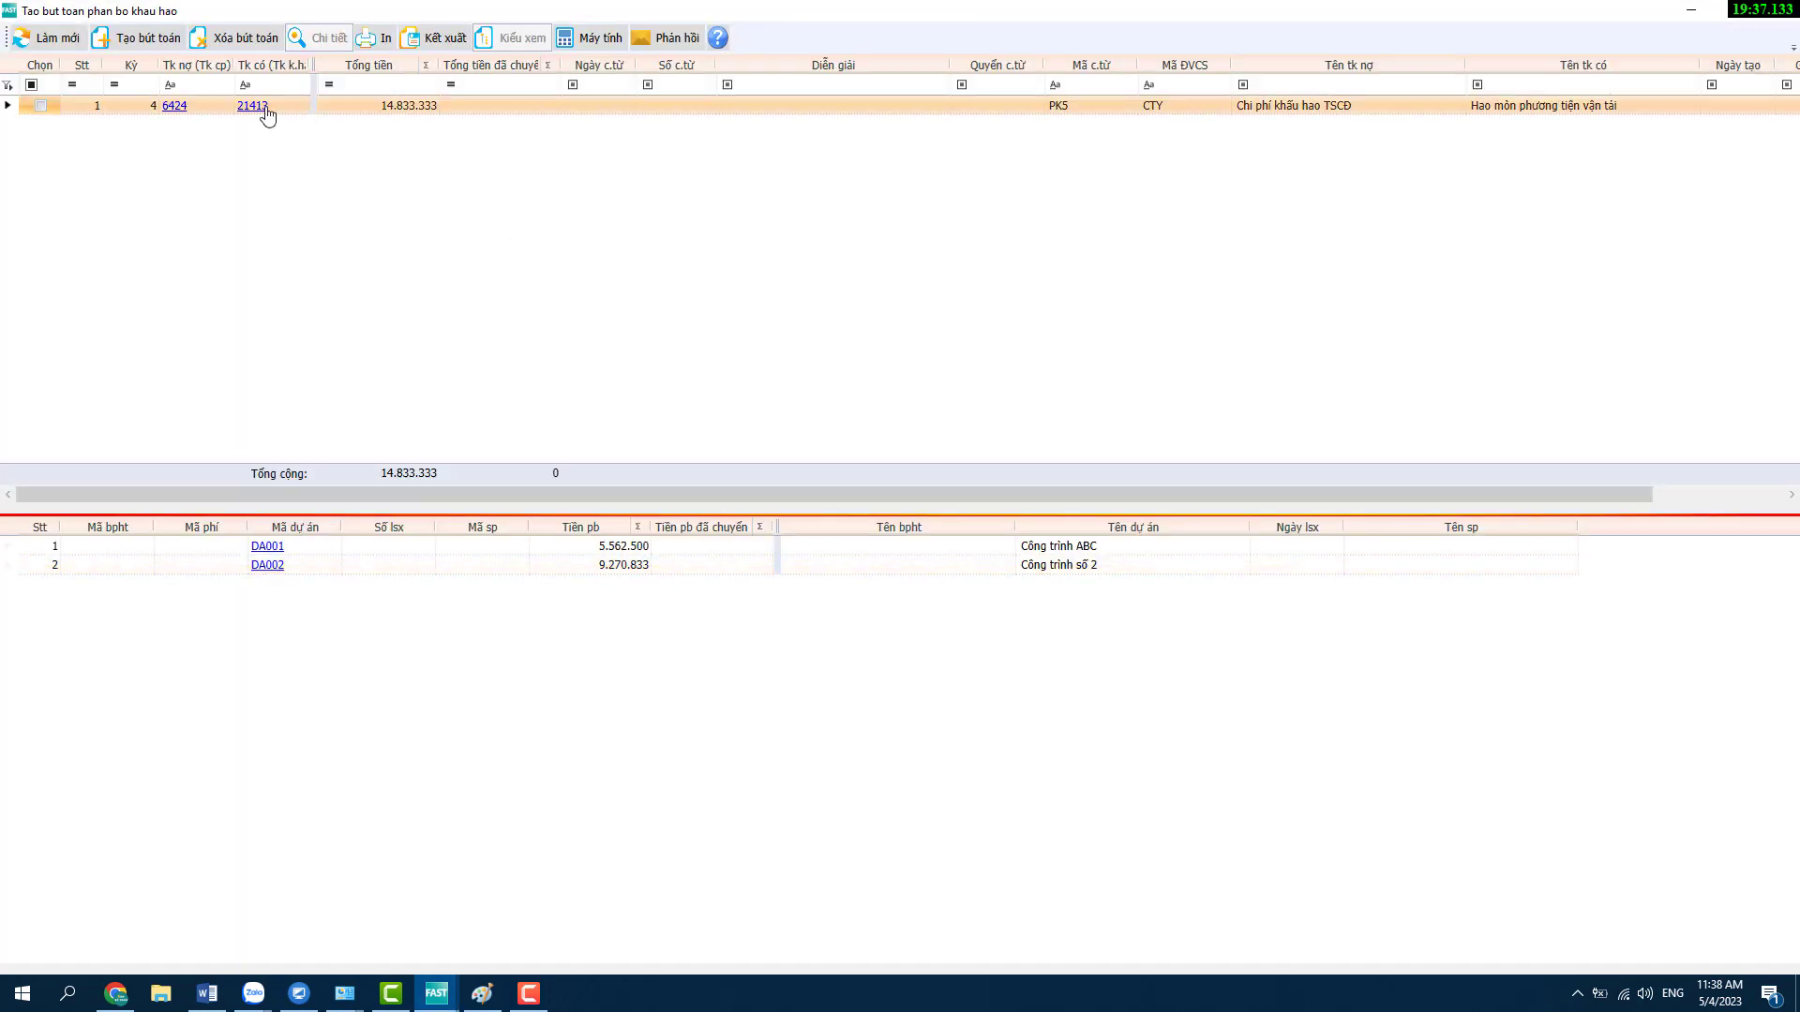
left_click(361, 107)
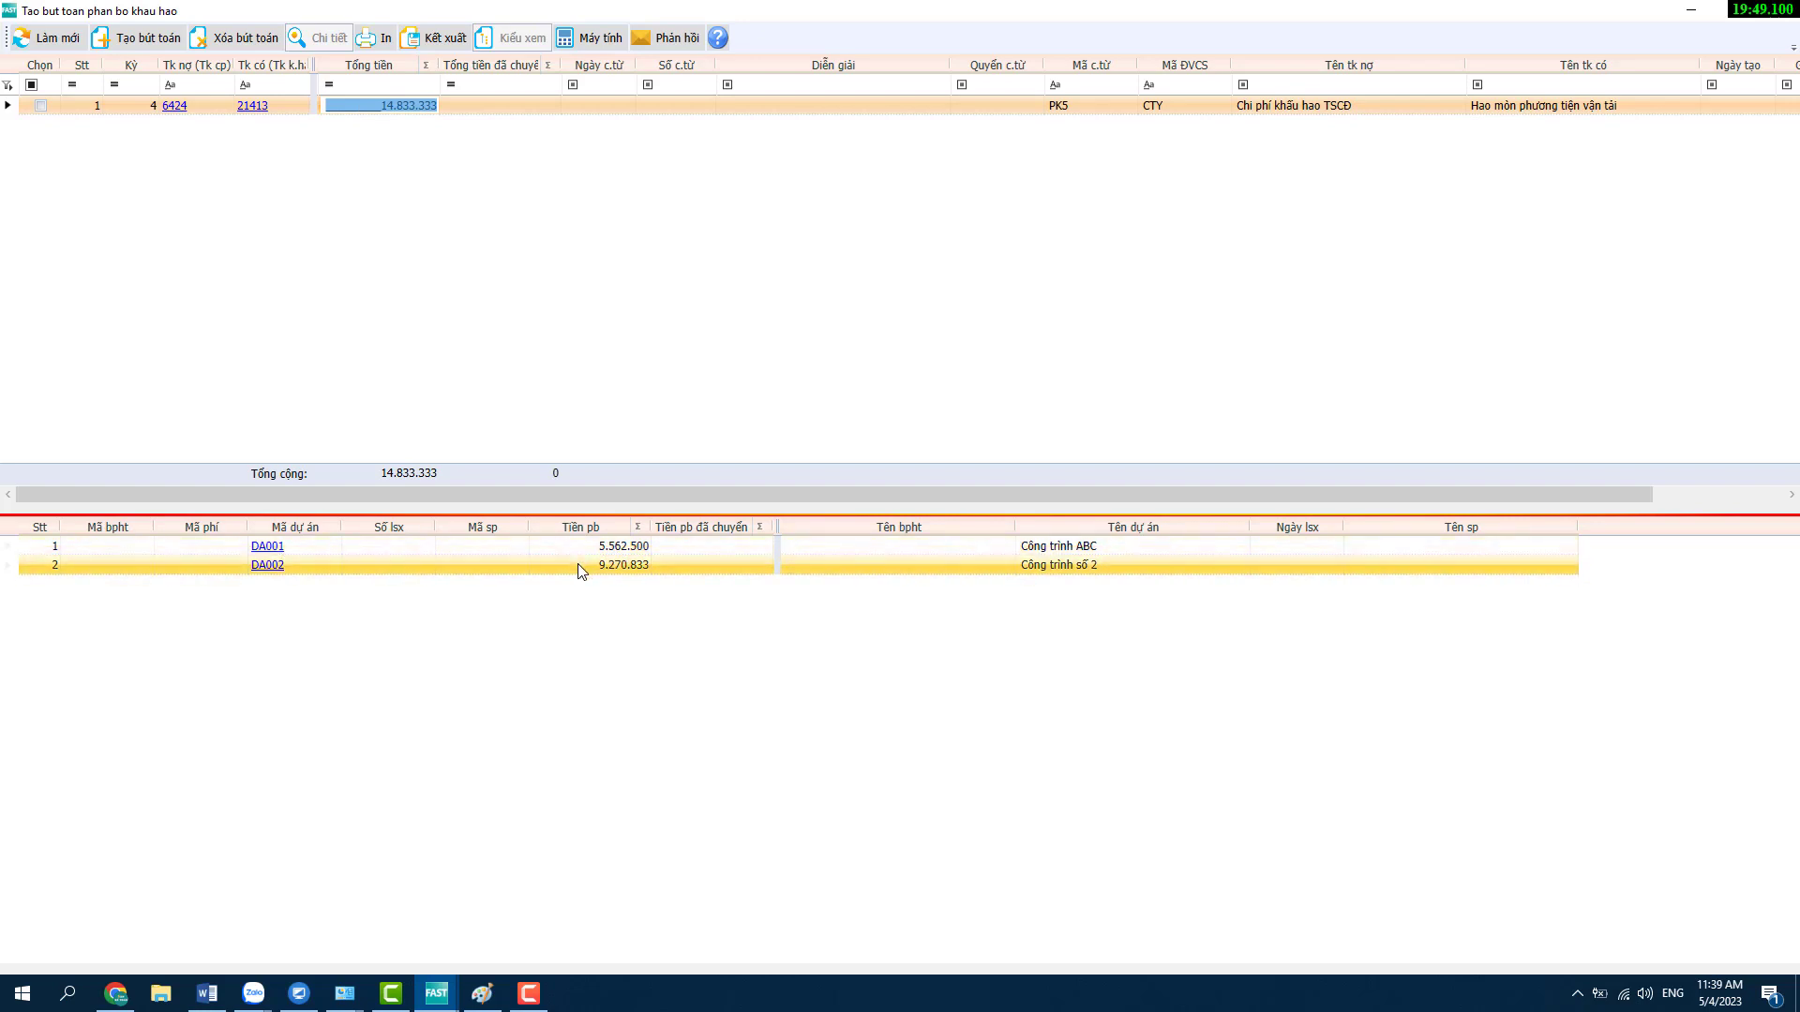
- Create the 6424/21413 depreciation allocation entry in voucher book PKT01 as number PKT5/20, leaving the description blank
left_click(41, 107)
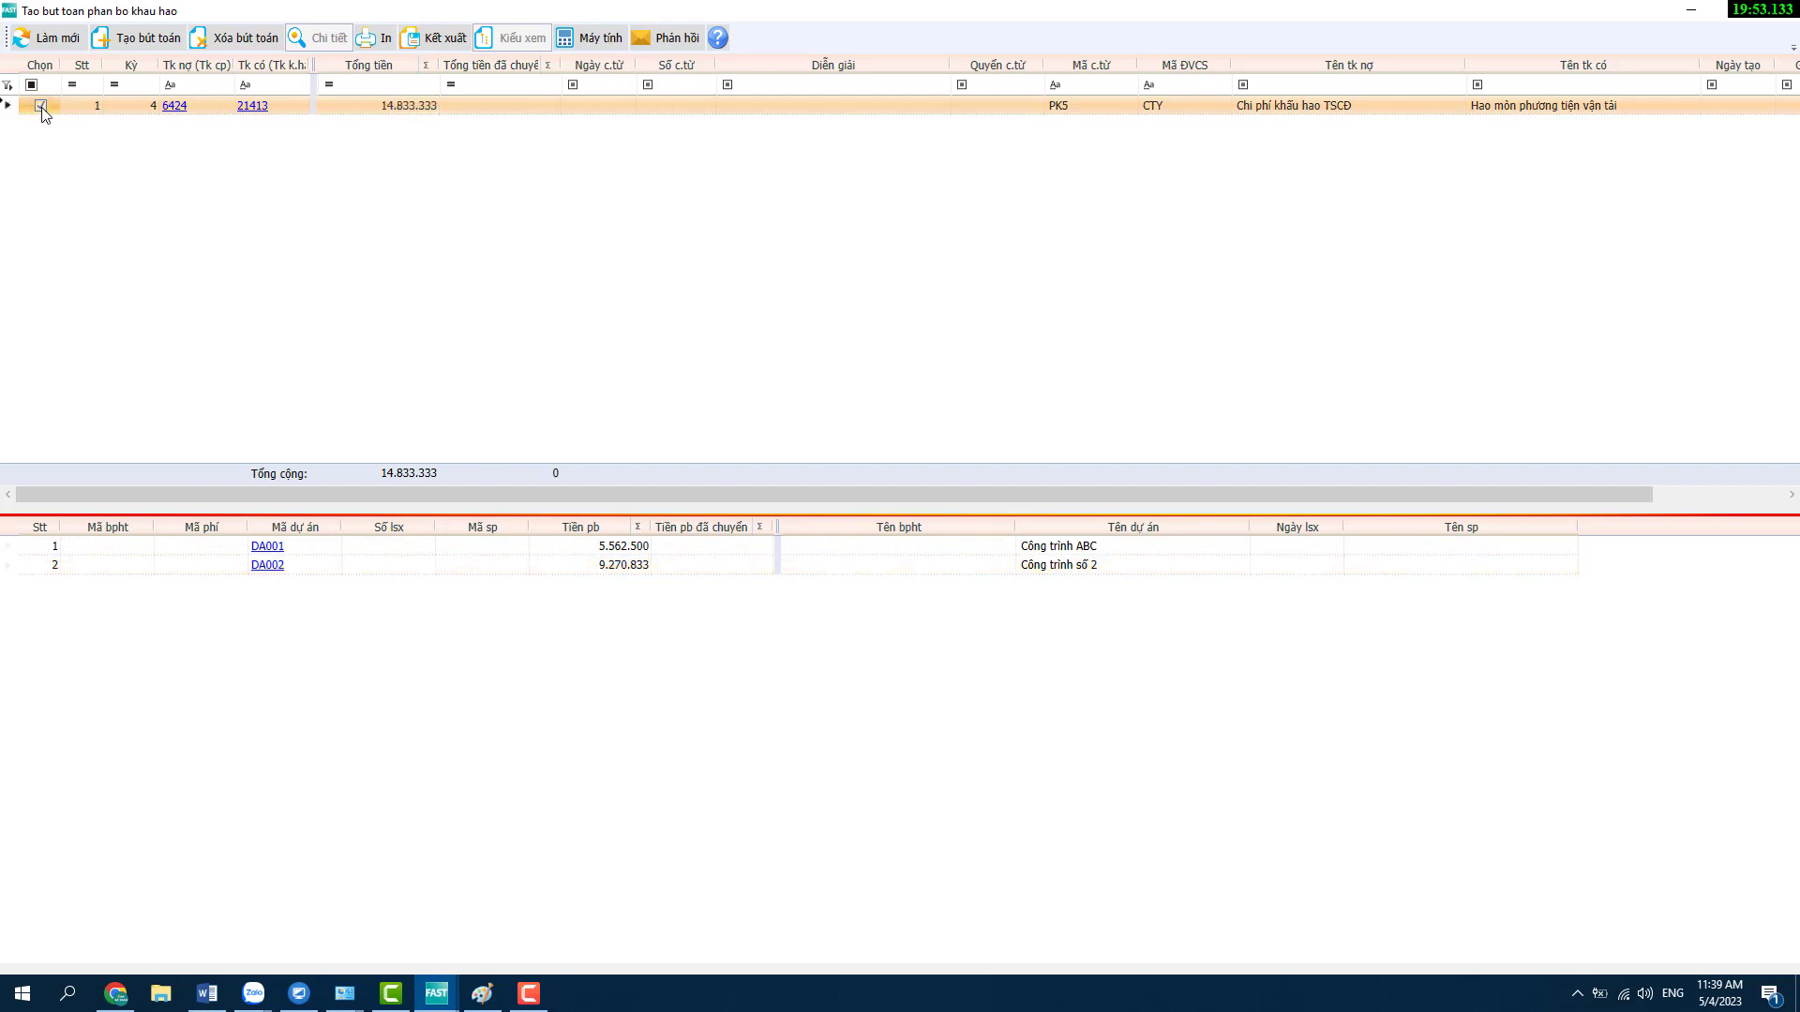
left_click(166, 40)
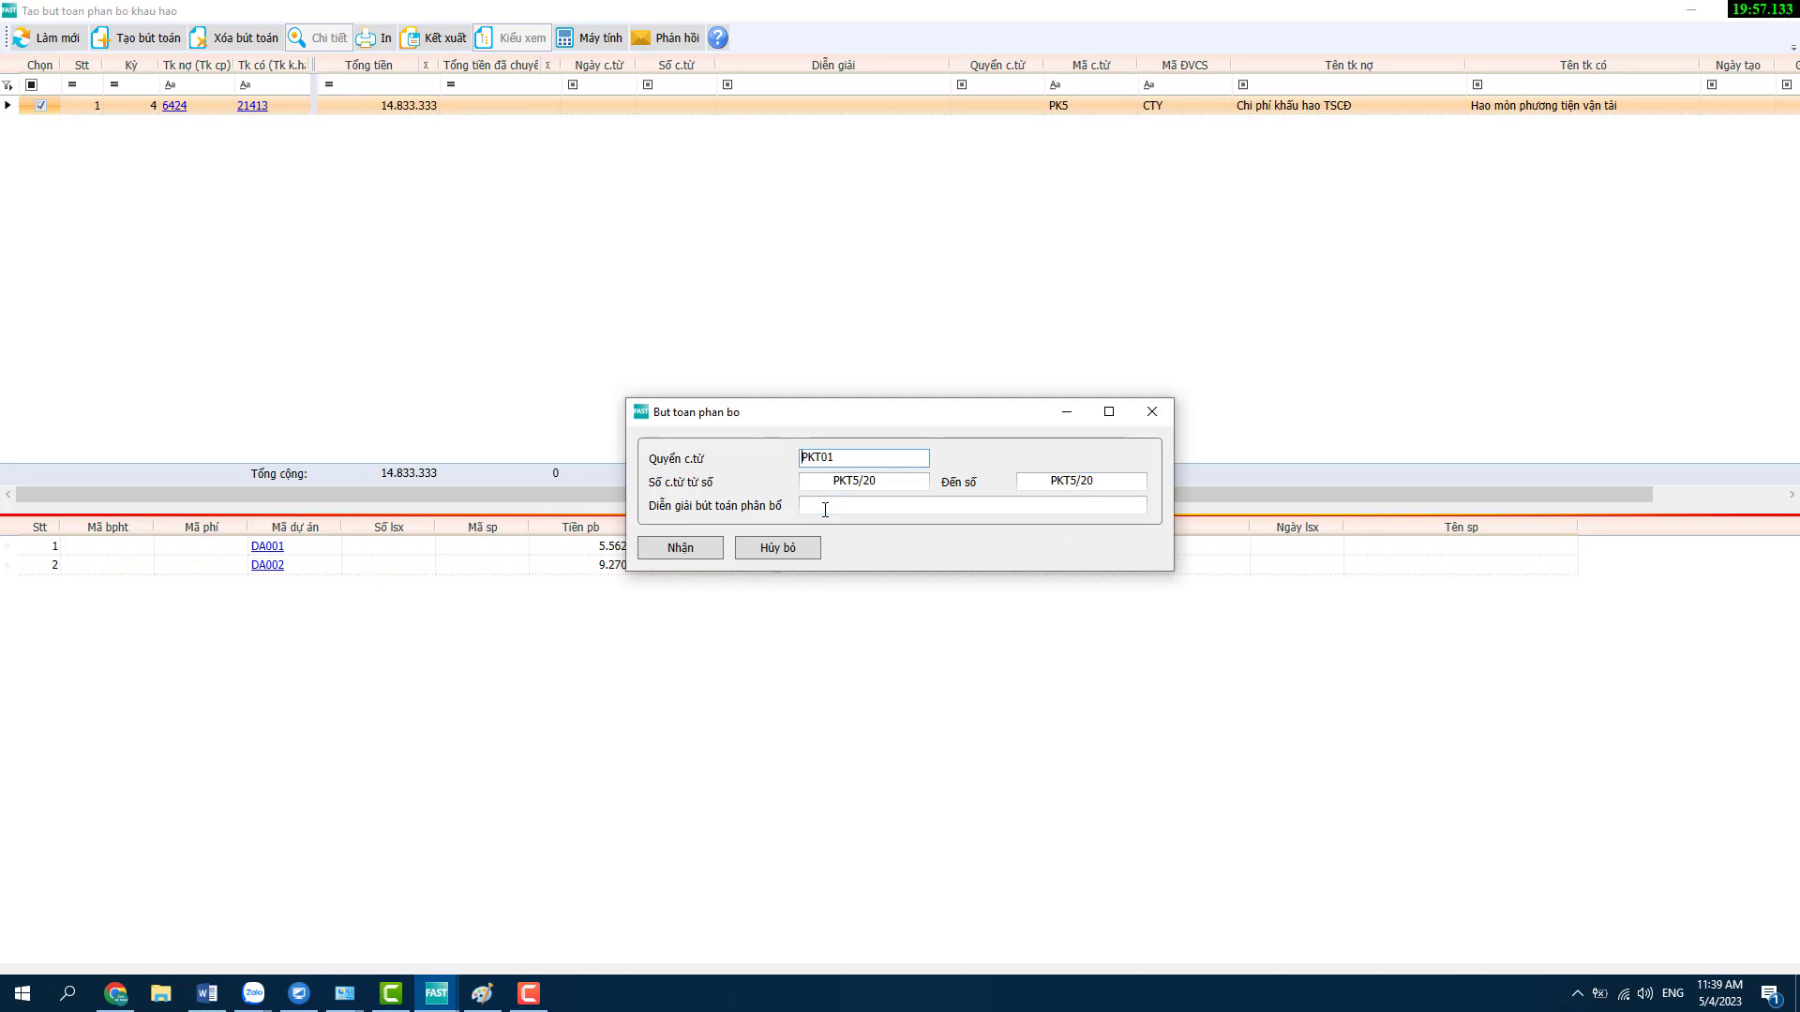
left_click(982, 508)
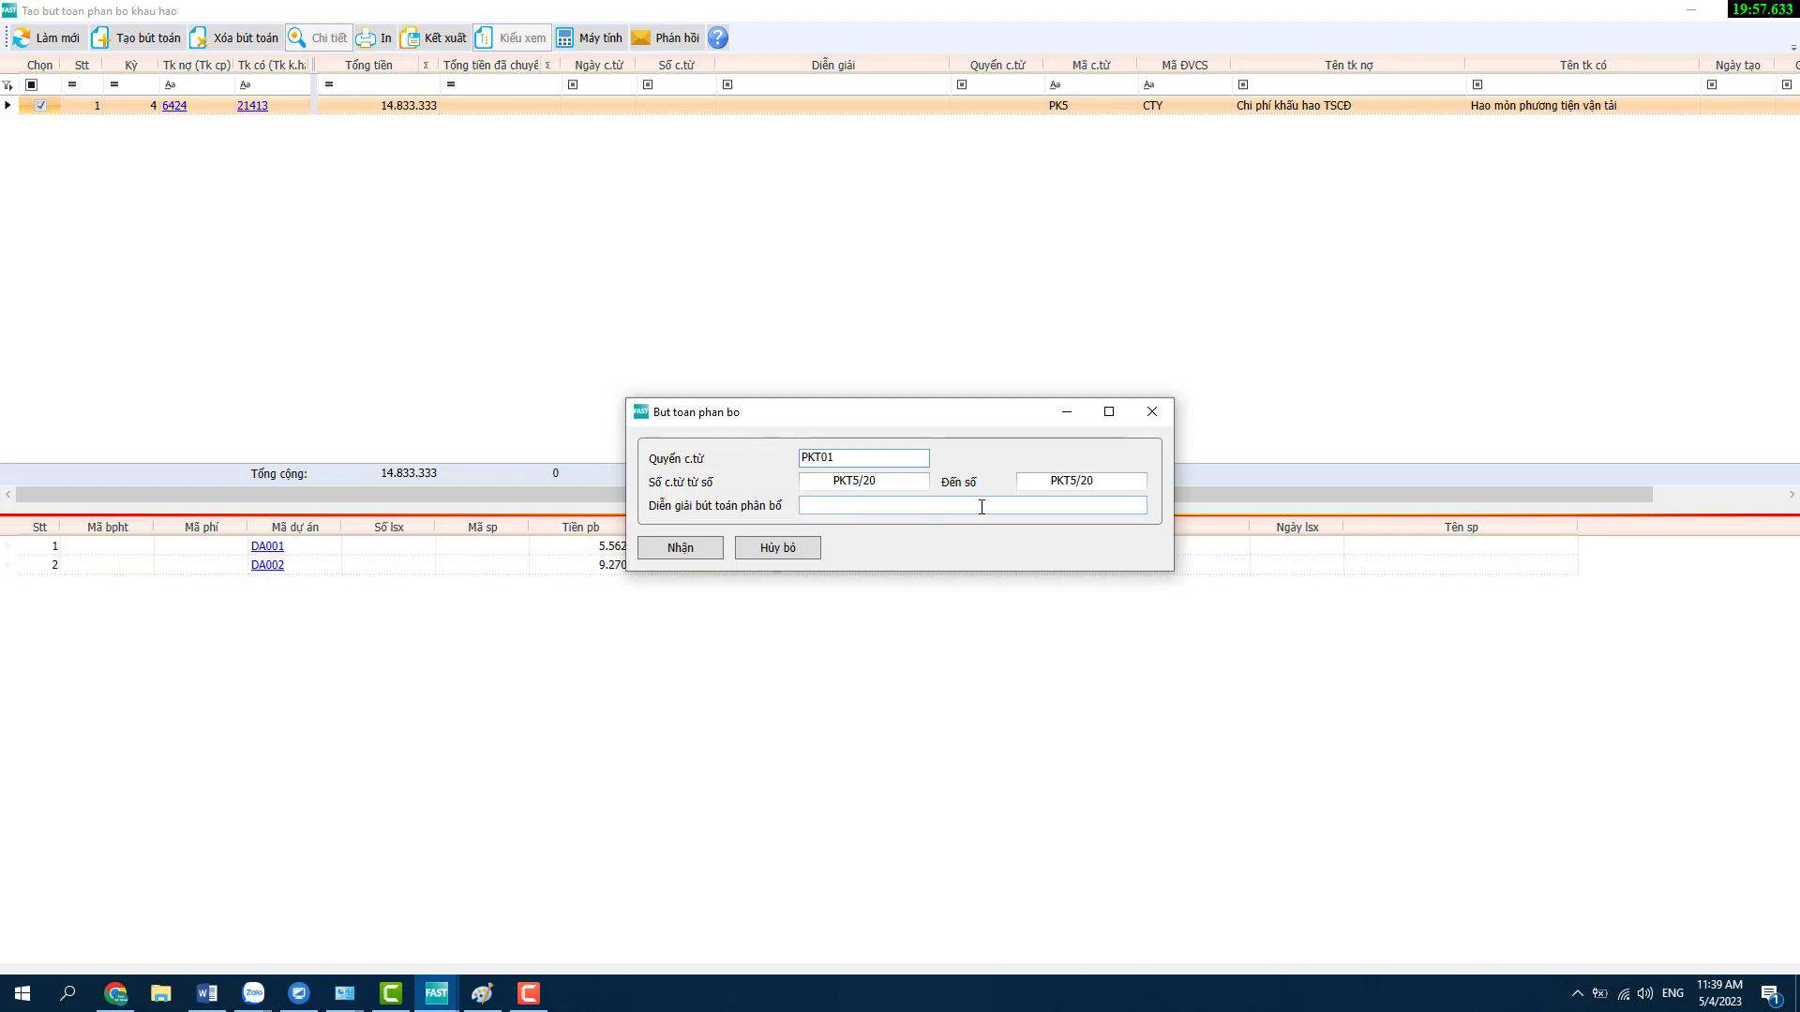
left_click(687, 551)
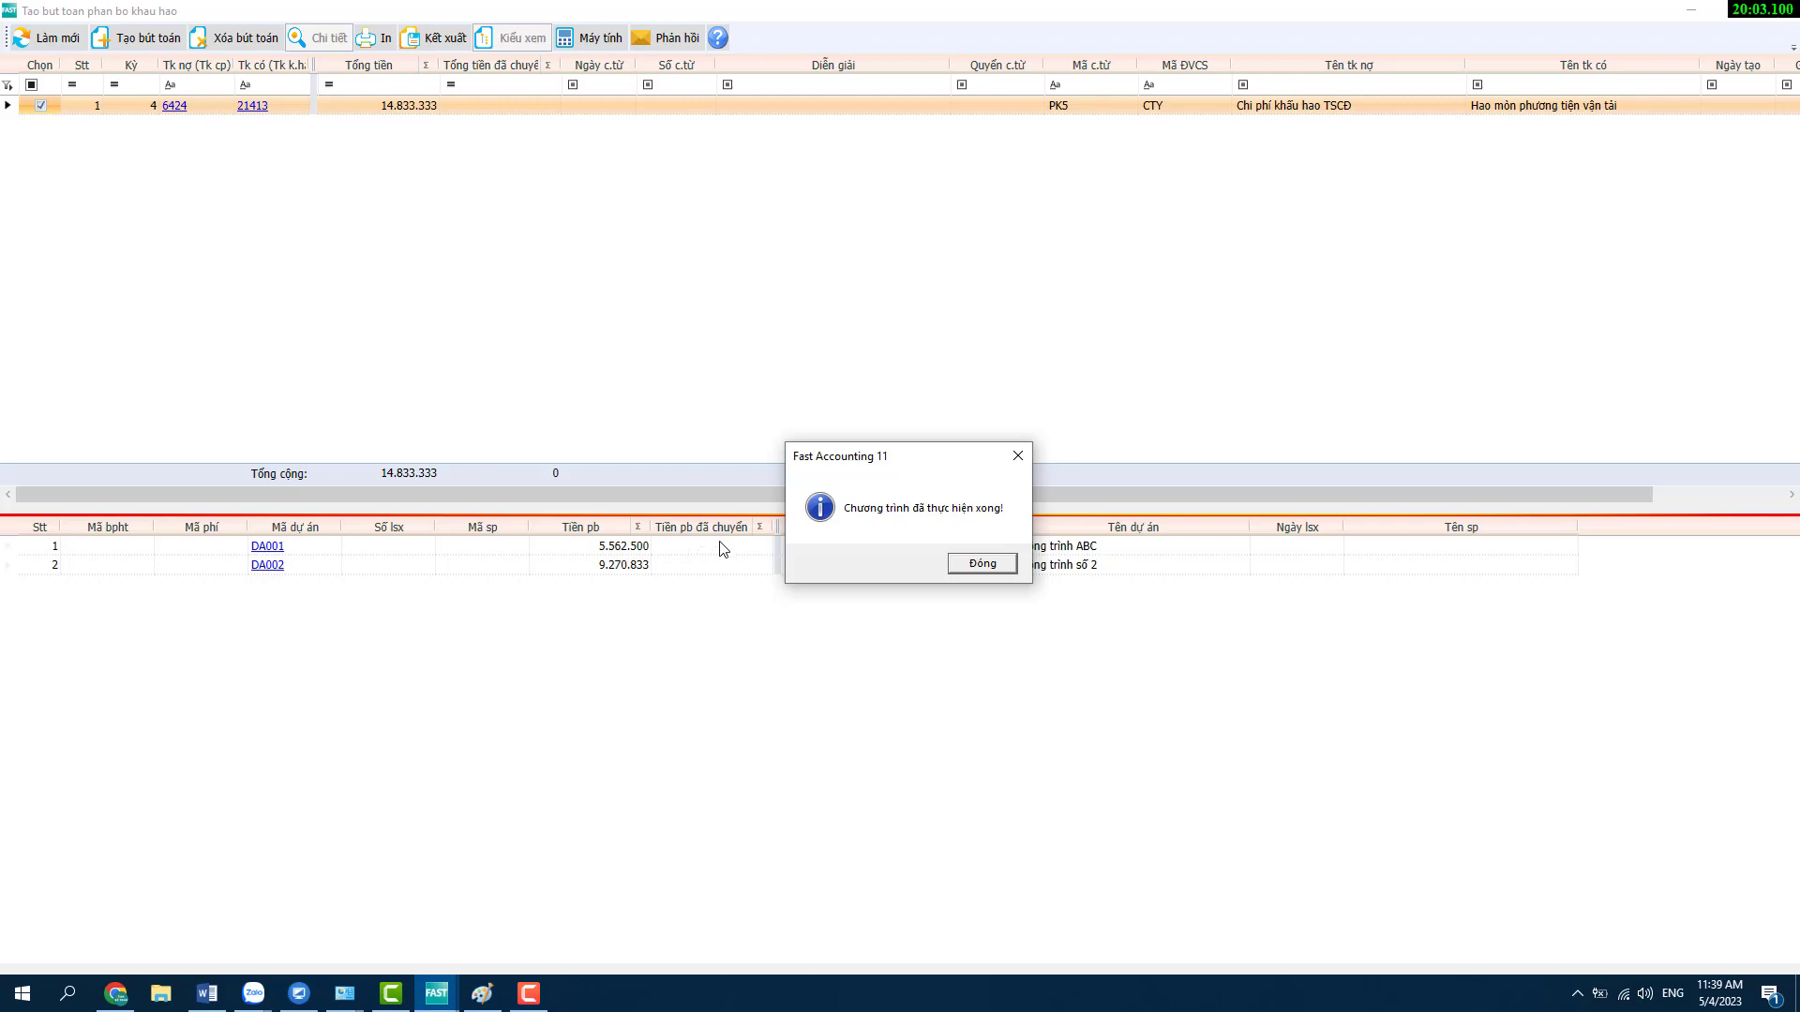
left_click(995, 570)
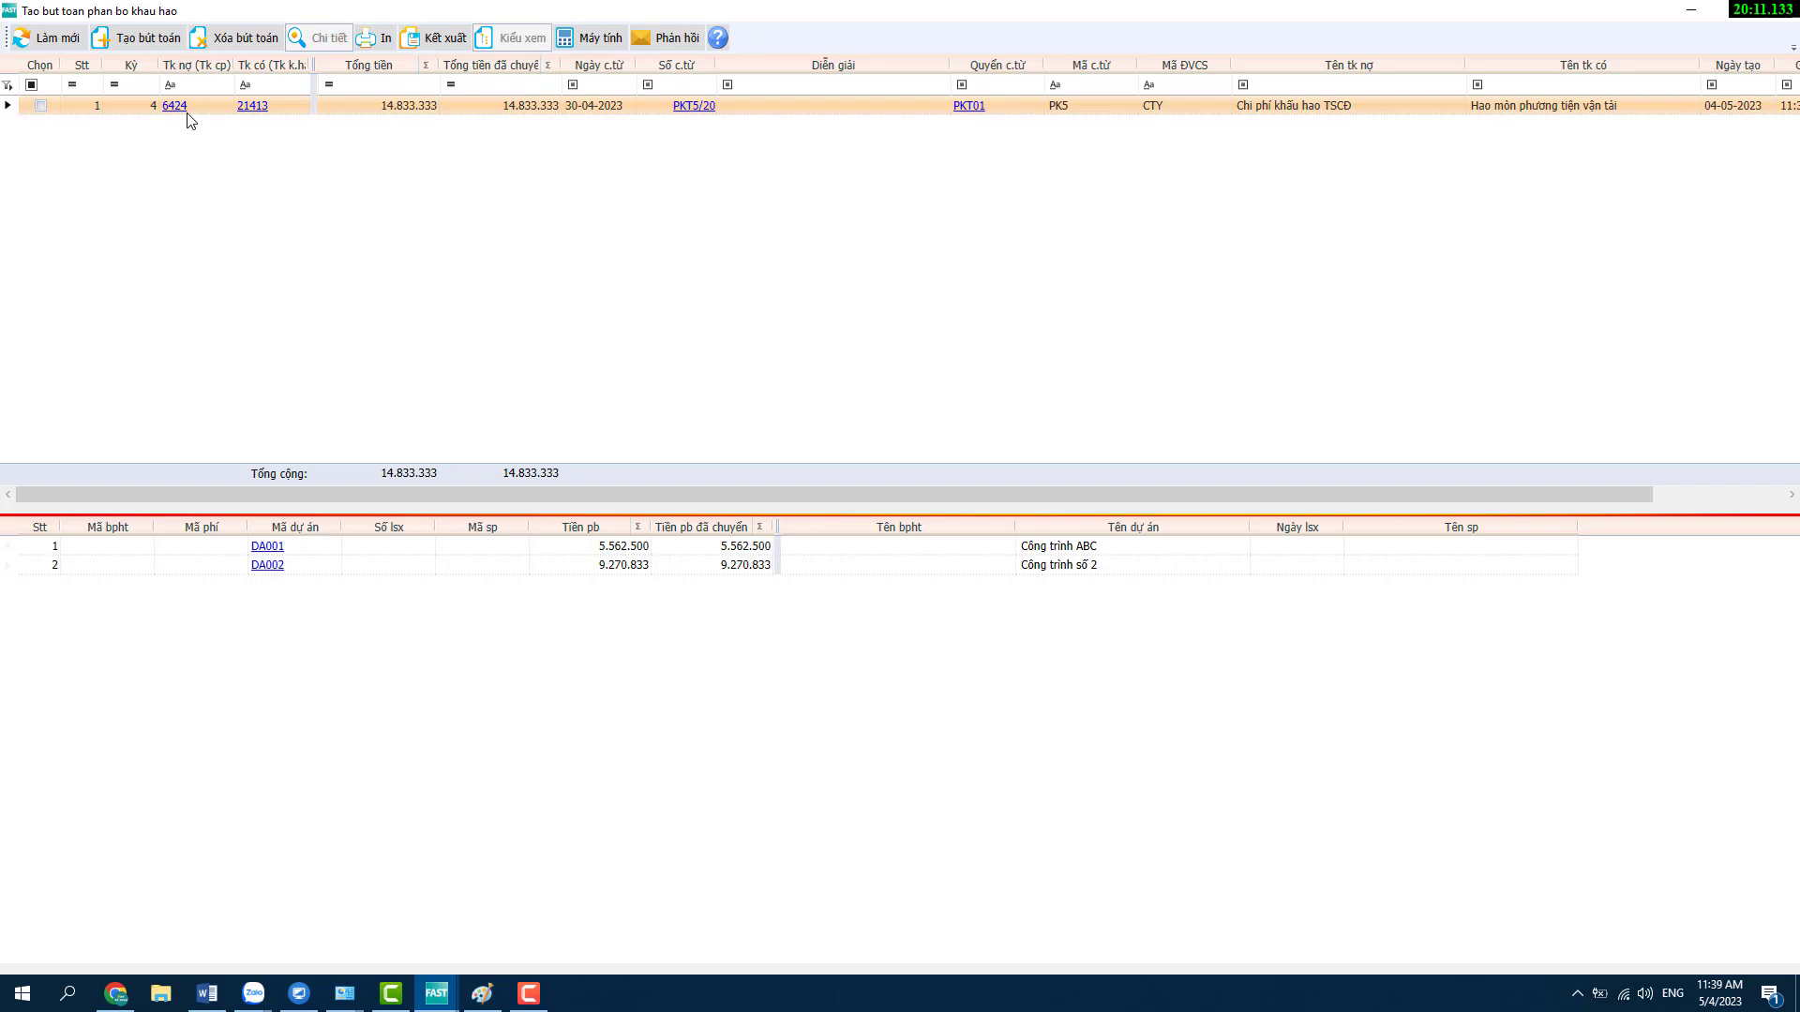
- View the detailed ledger of account 642 from 01-04-2023 to 31-05-2023 for unit CTY, and return to the main window
mouse_move(440, 1009)
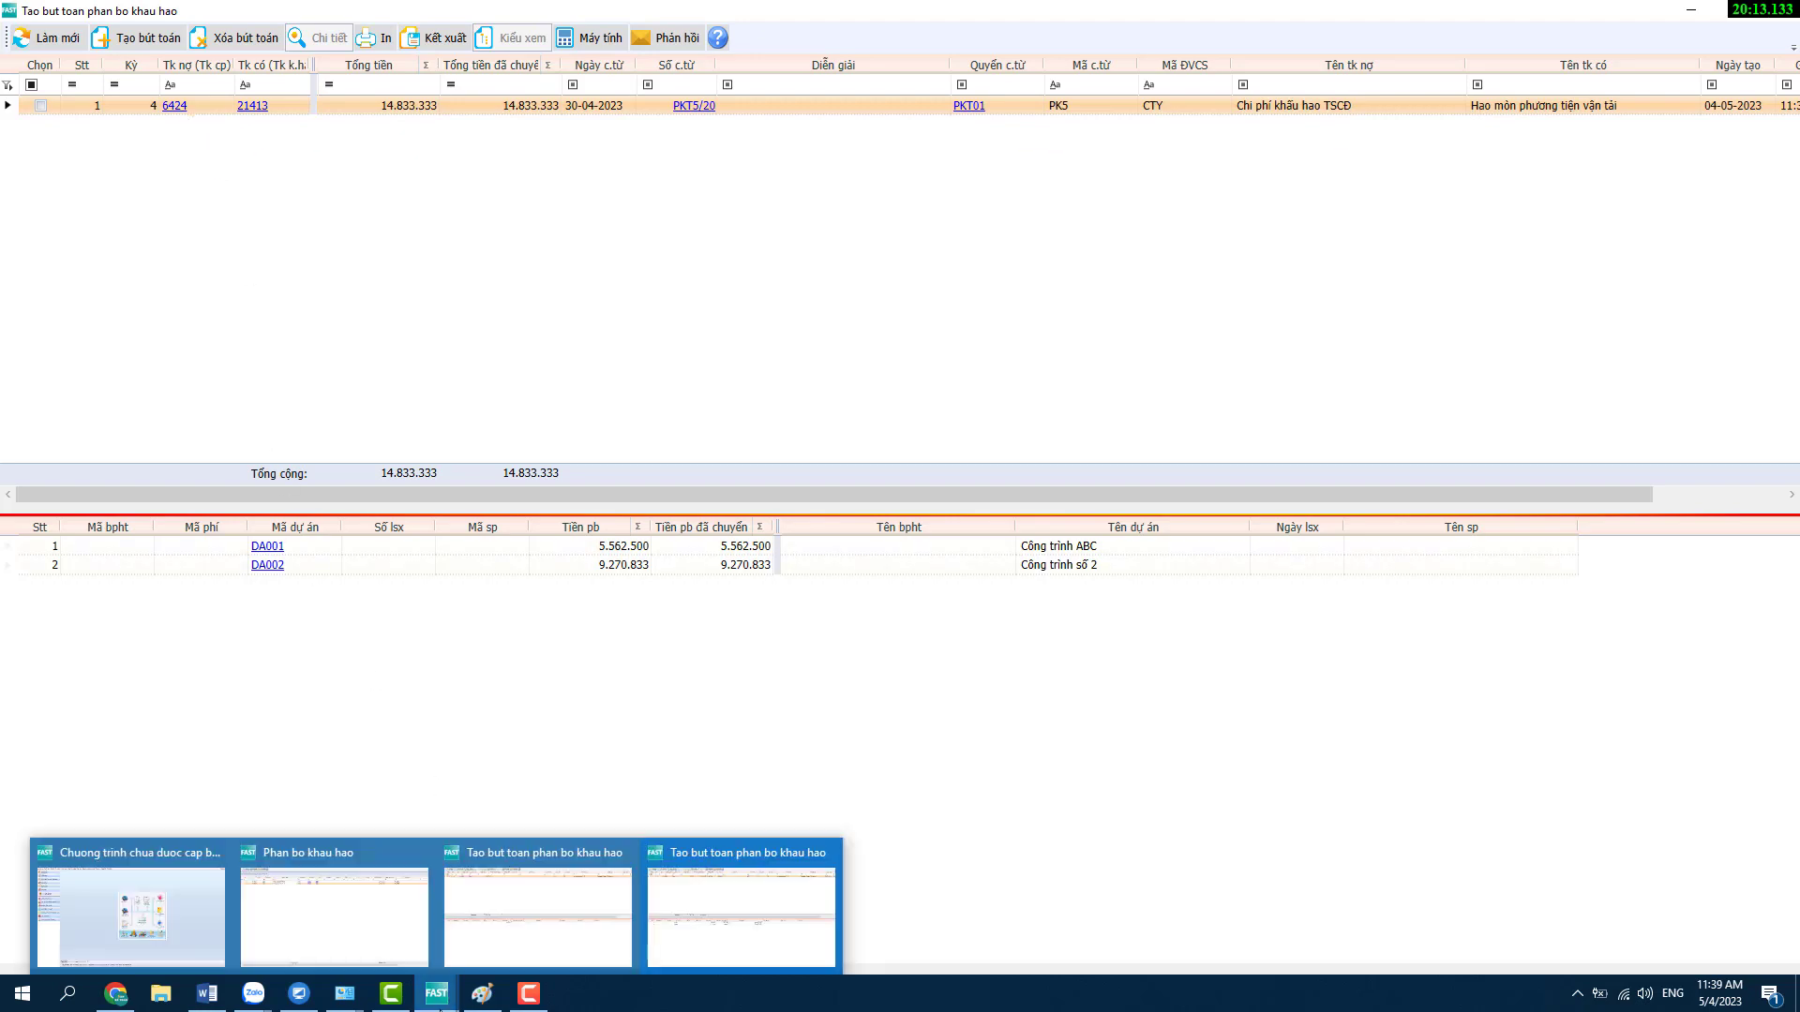
left_click(150, 874)
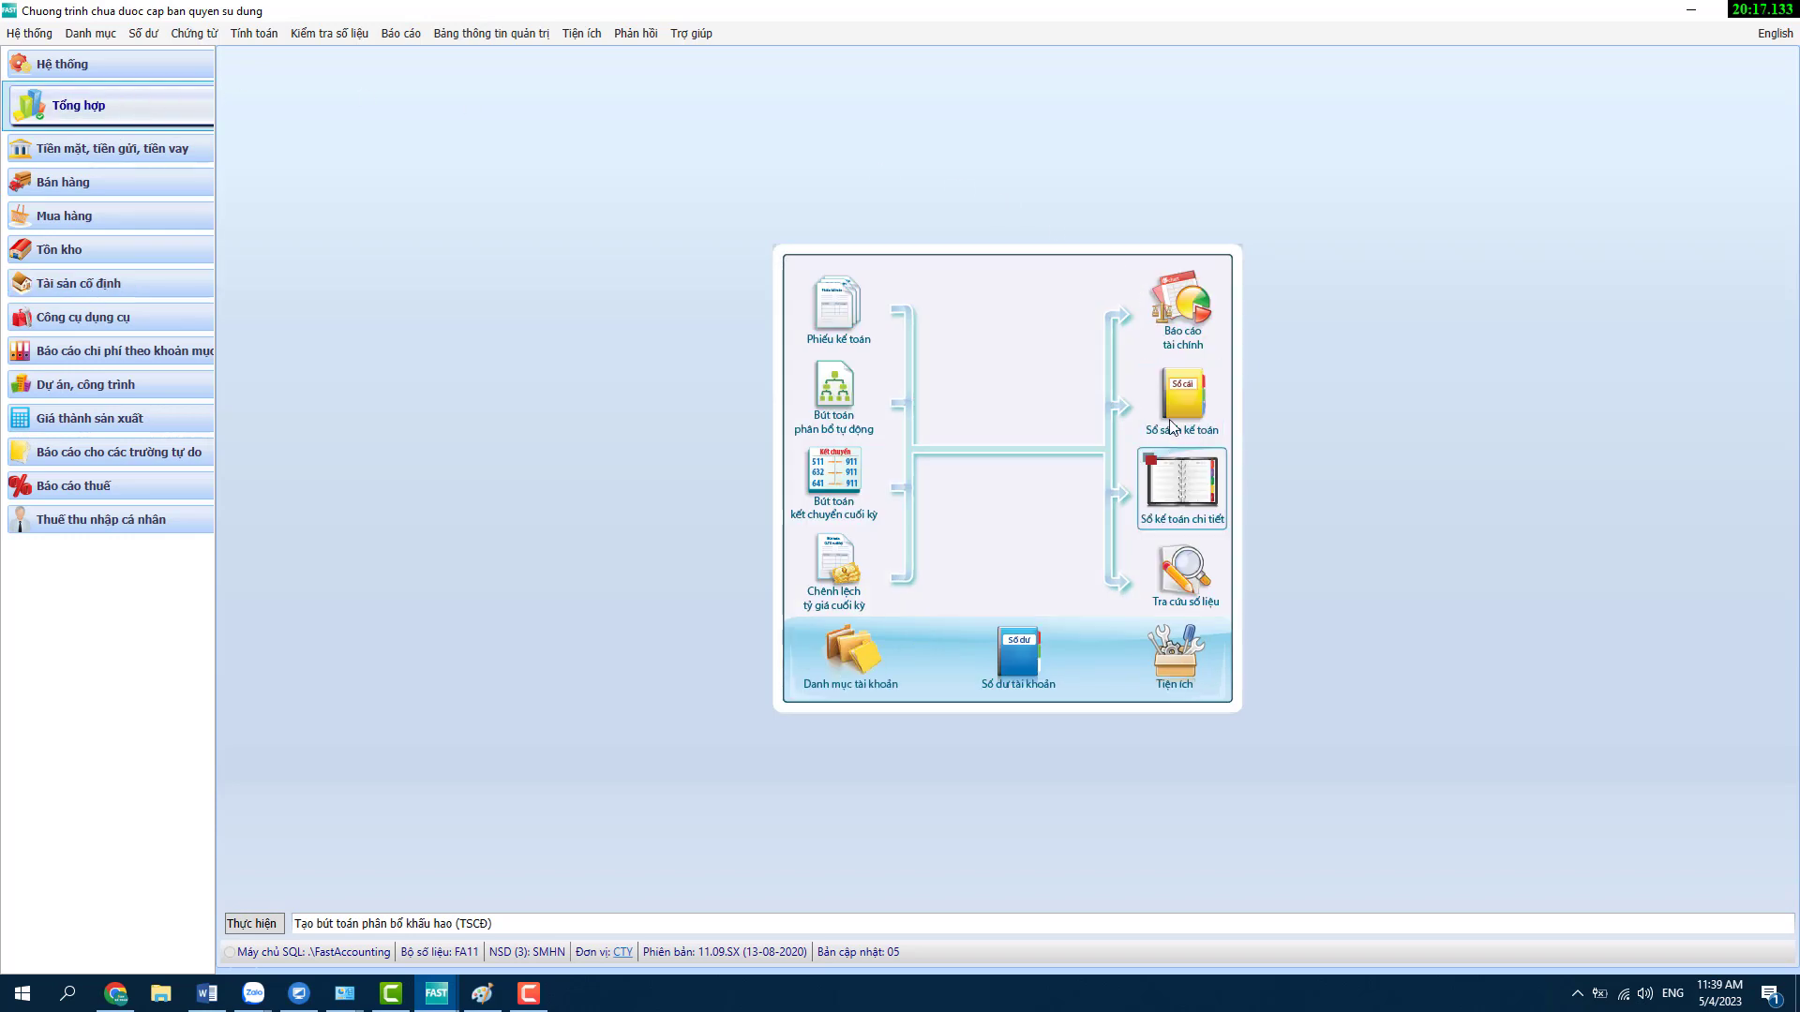
left_click(1193, 396)
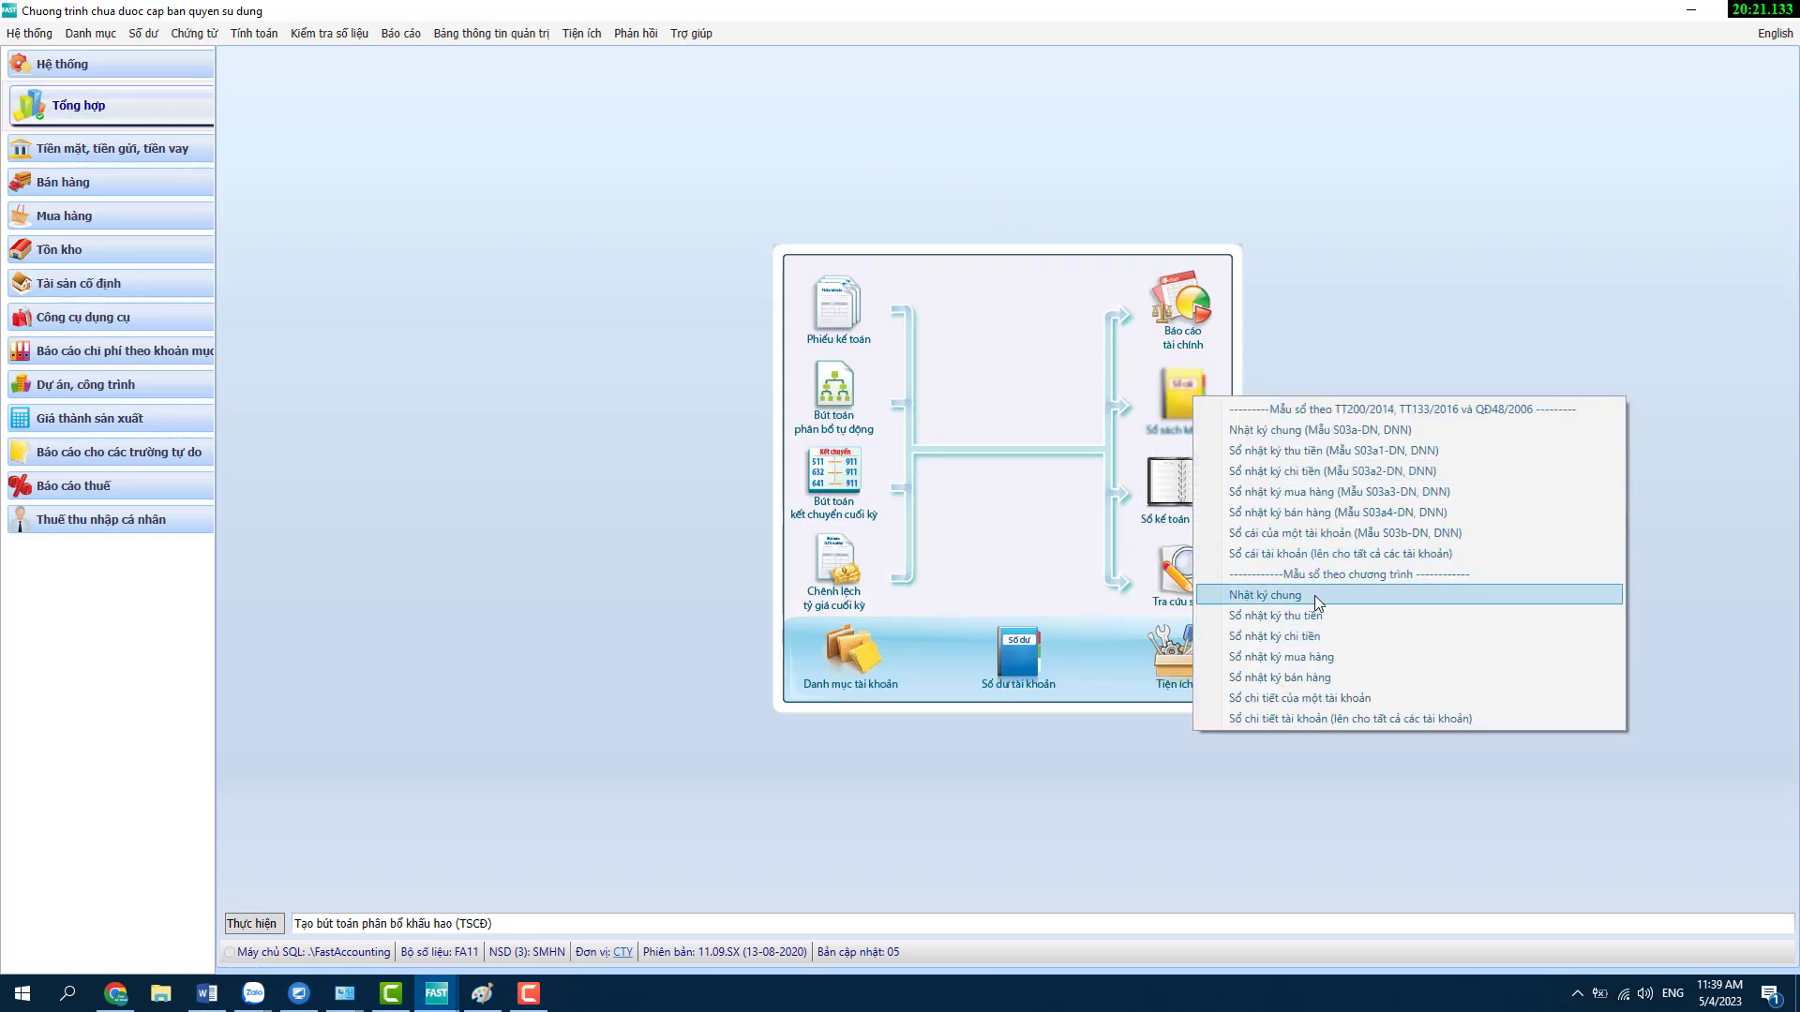
left_click(1332, 699)
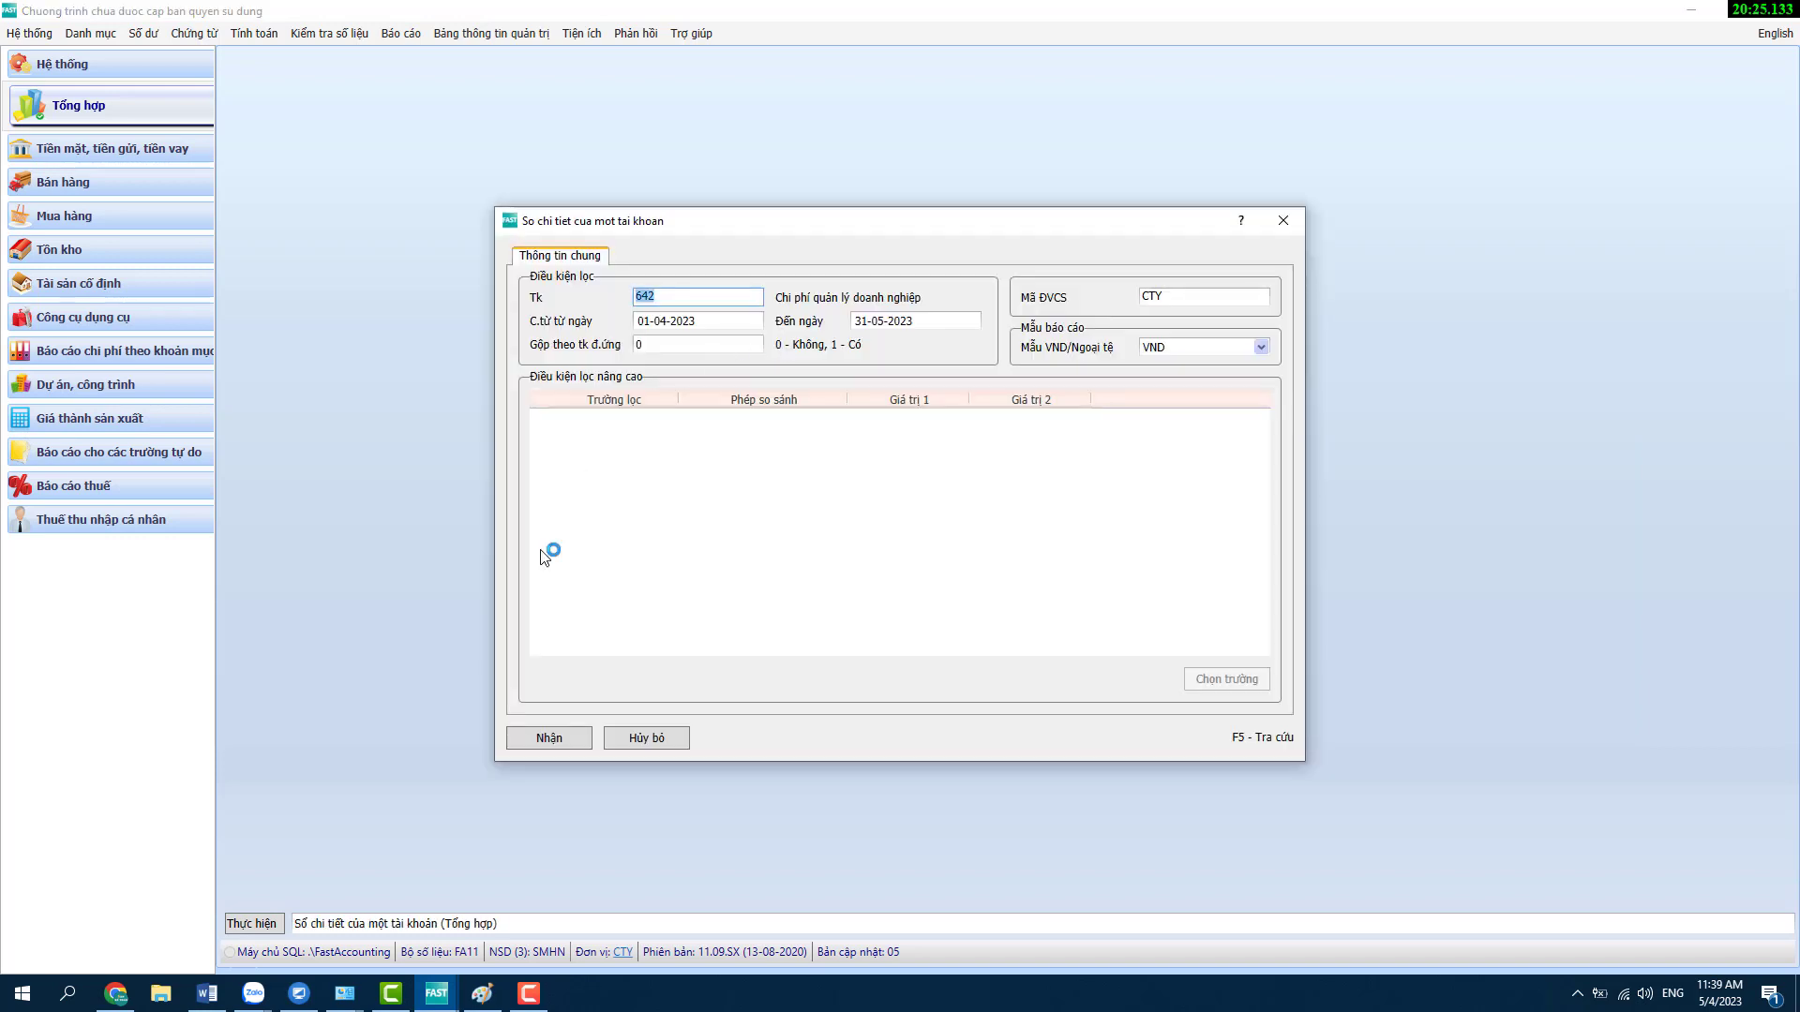
left_click(554, 740)
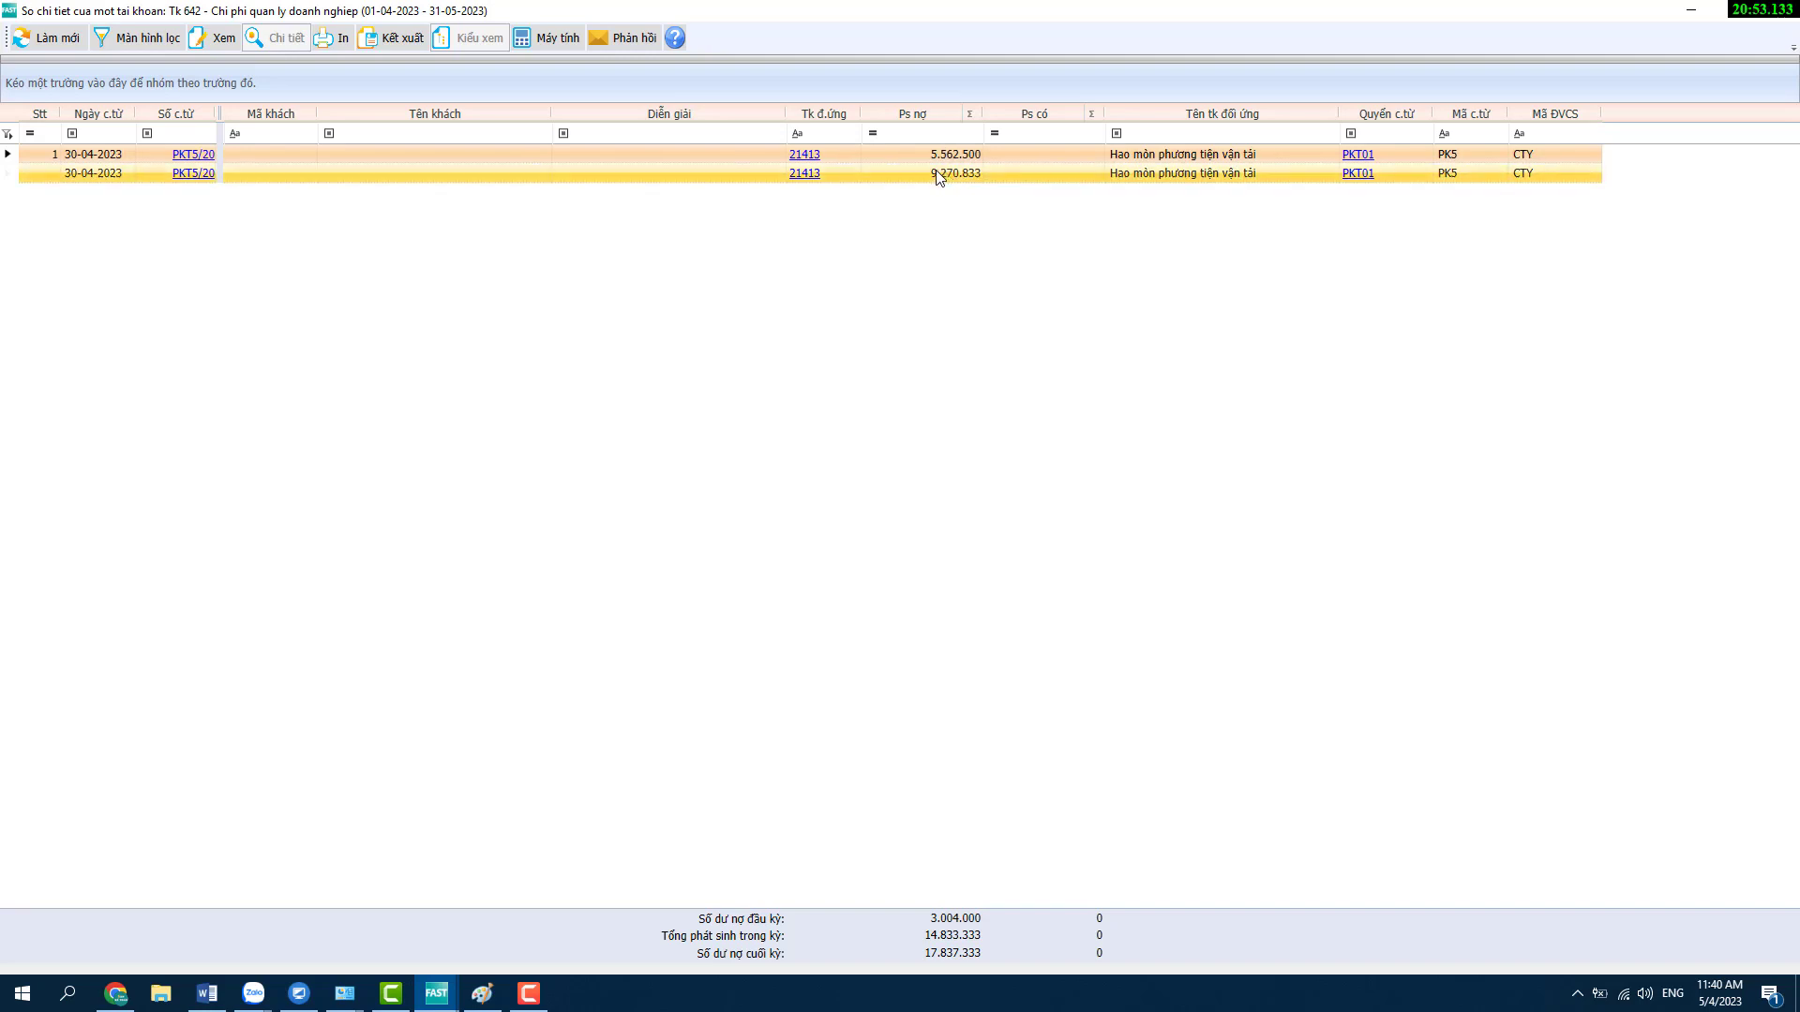
mouse_move(437, 992)
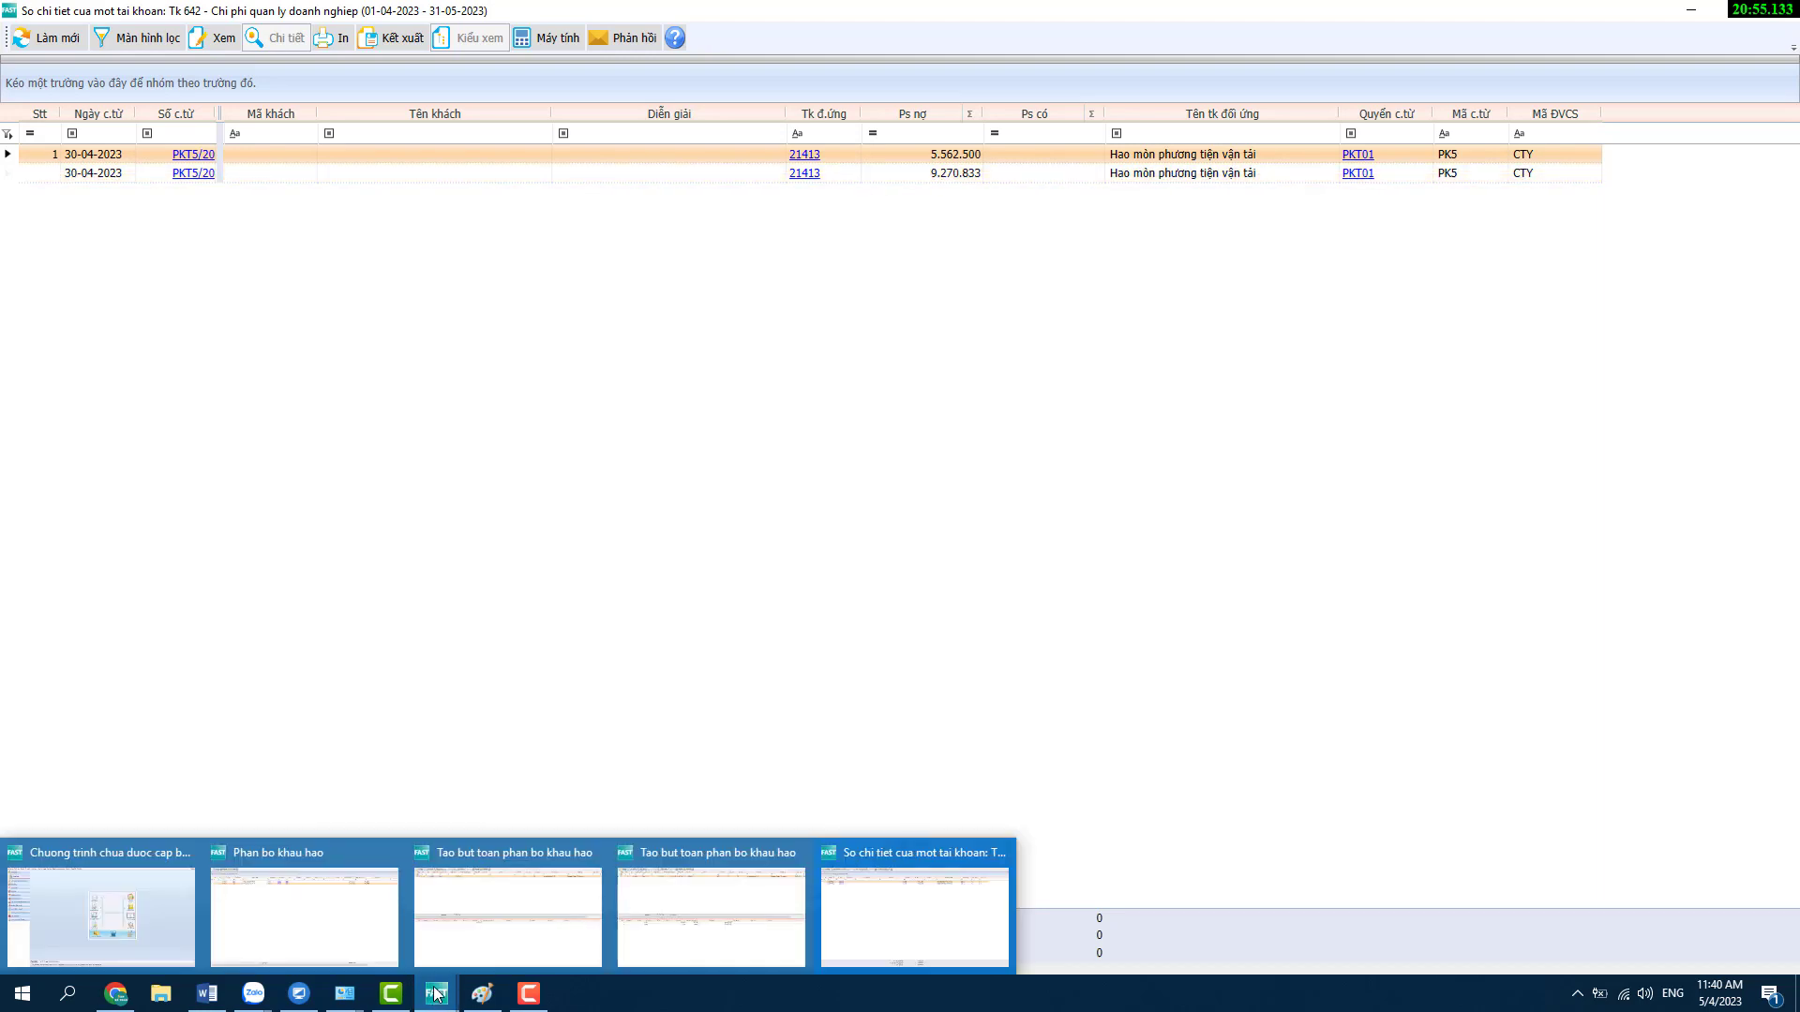
left_click(158, 908)
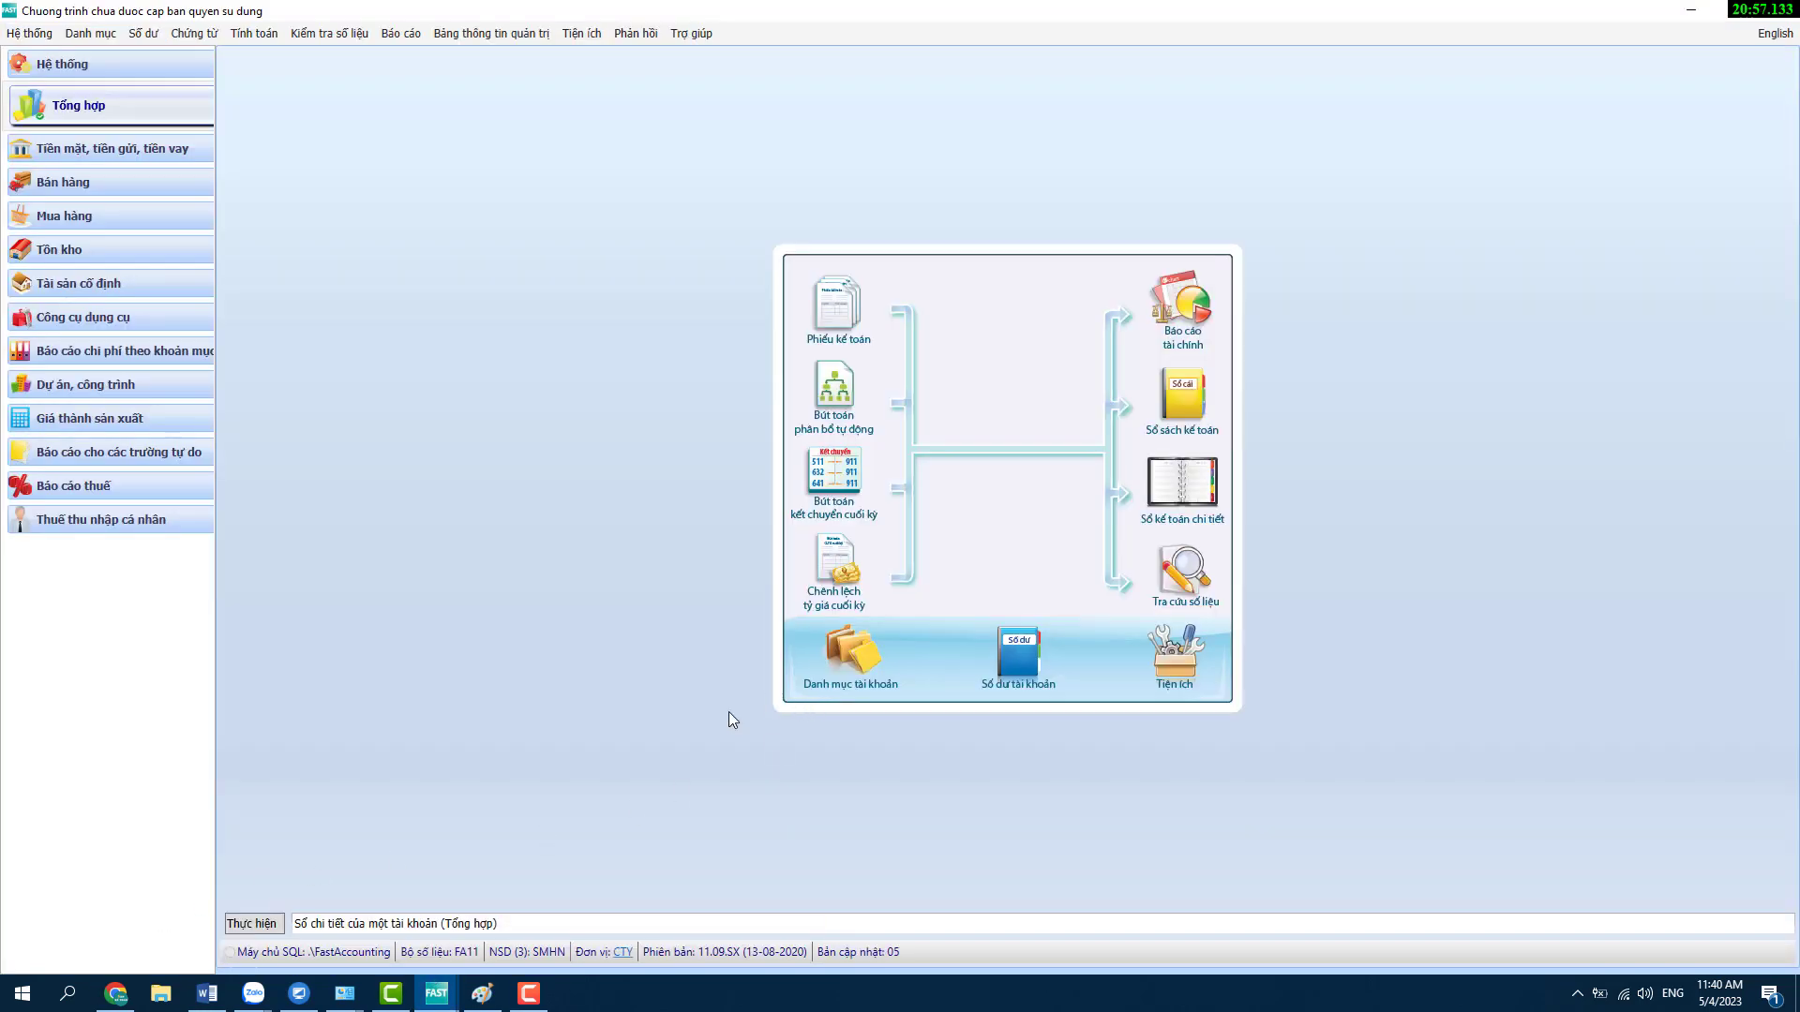
mouse_move(443, 998)
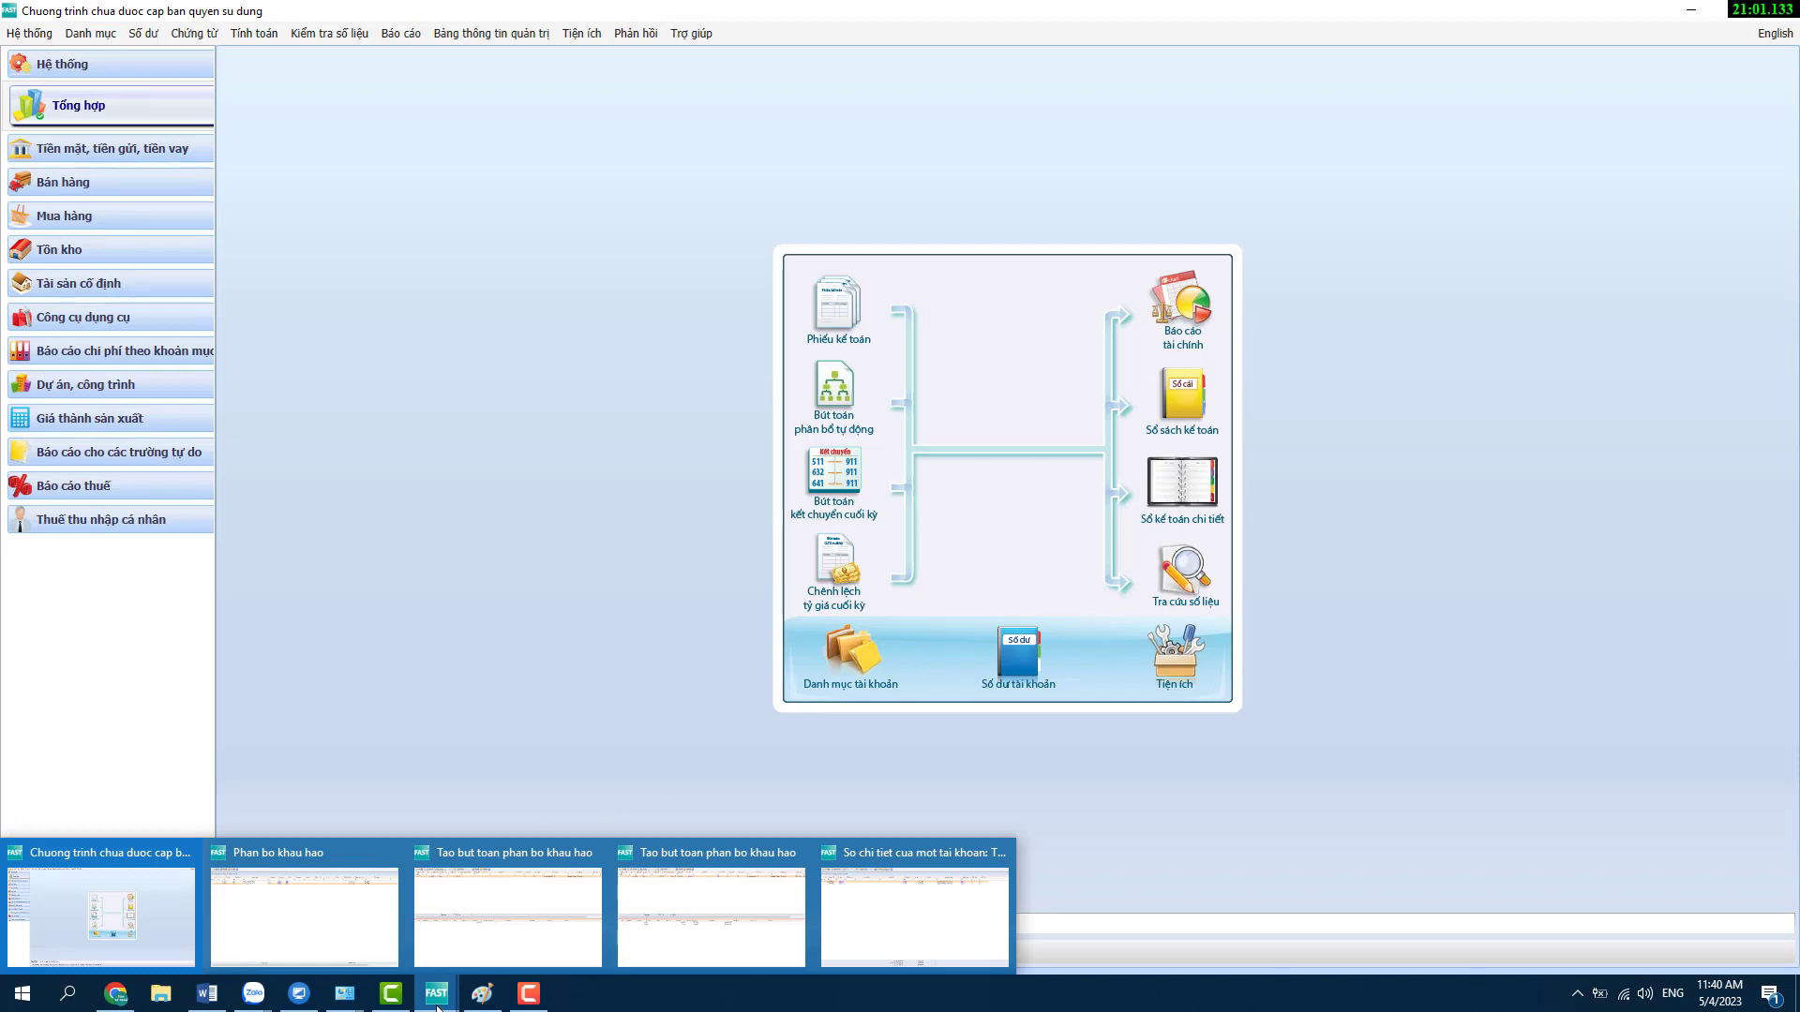
left_click(484, 998)
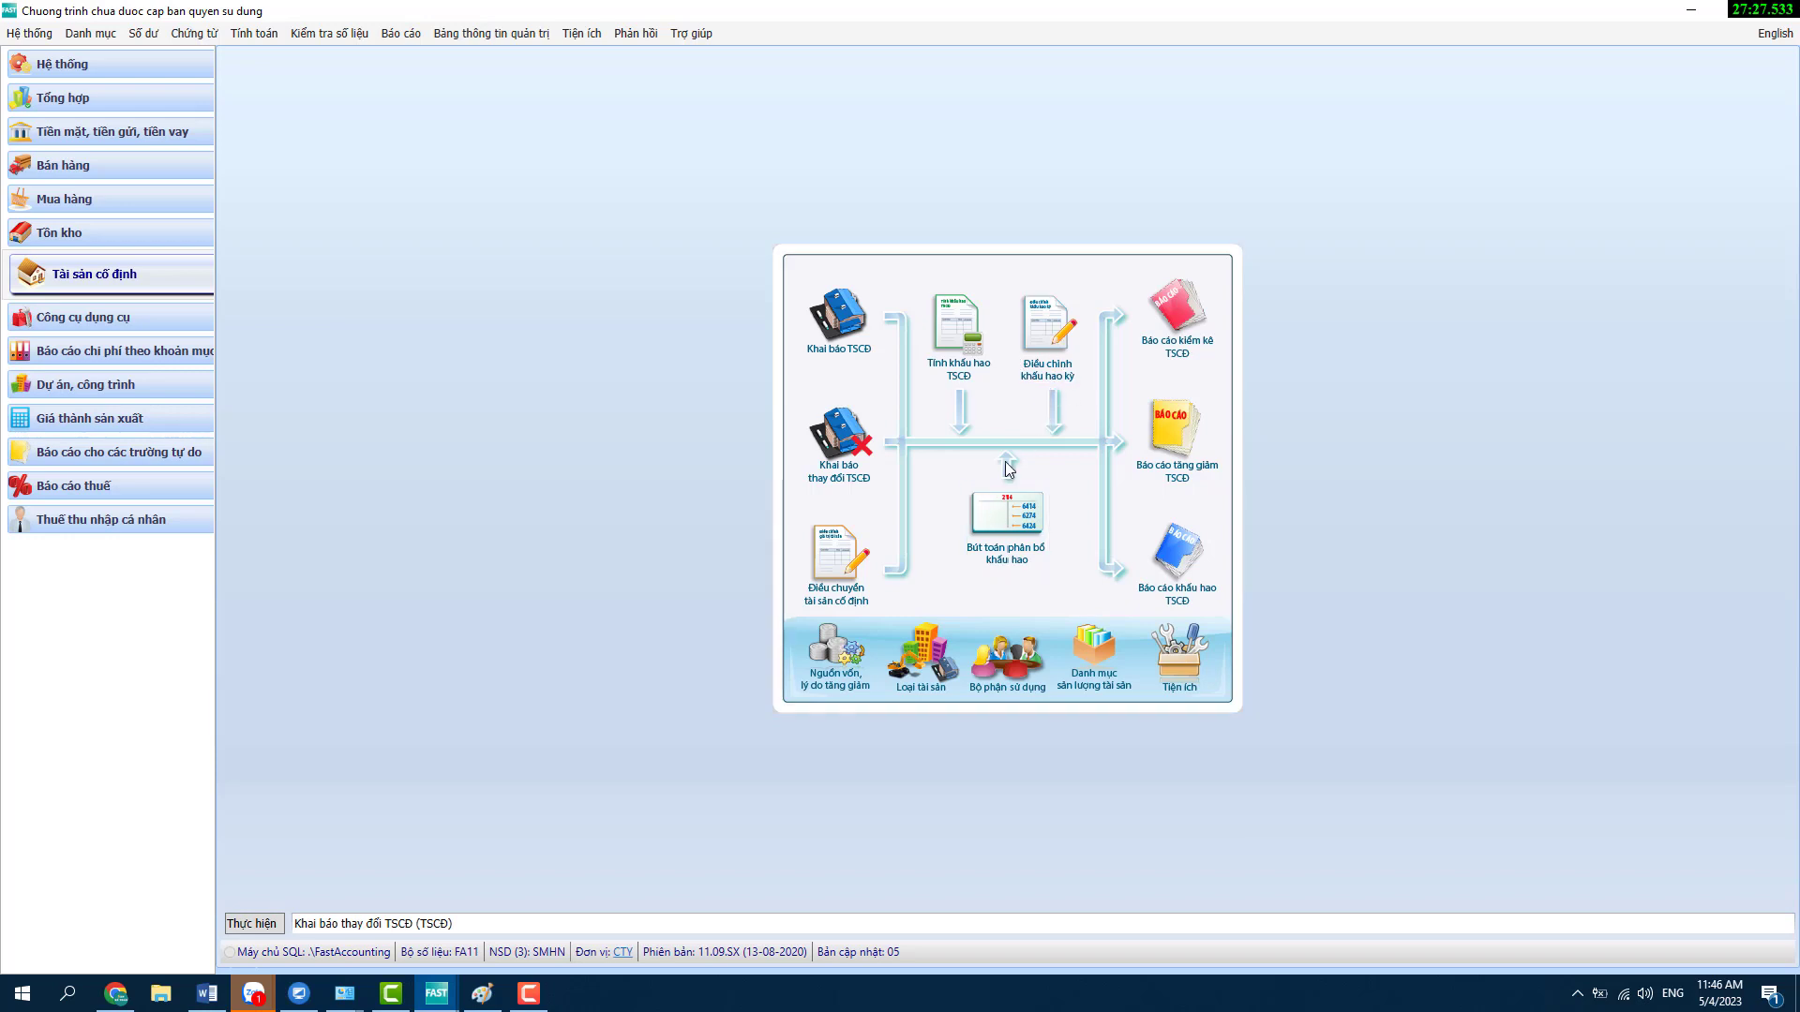
- Set the period 4 2023 depreciation adjustment value of asset 001 in unit CTY to 15.000.000, and close the adjustment list
left_click(1074, 345)
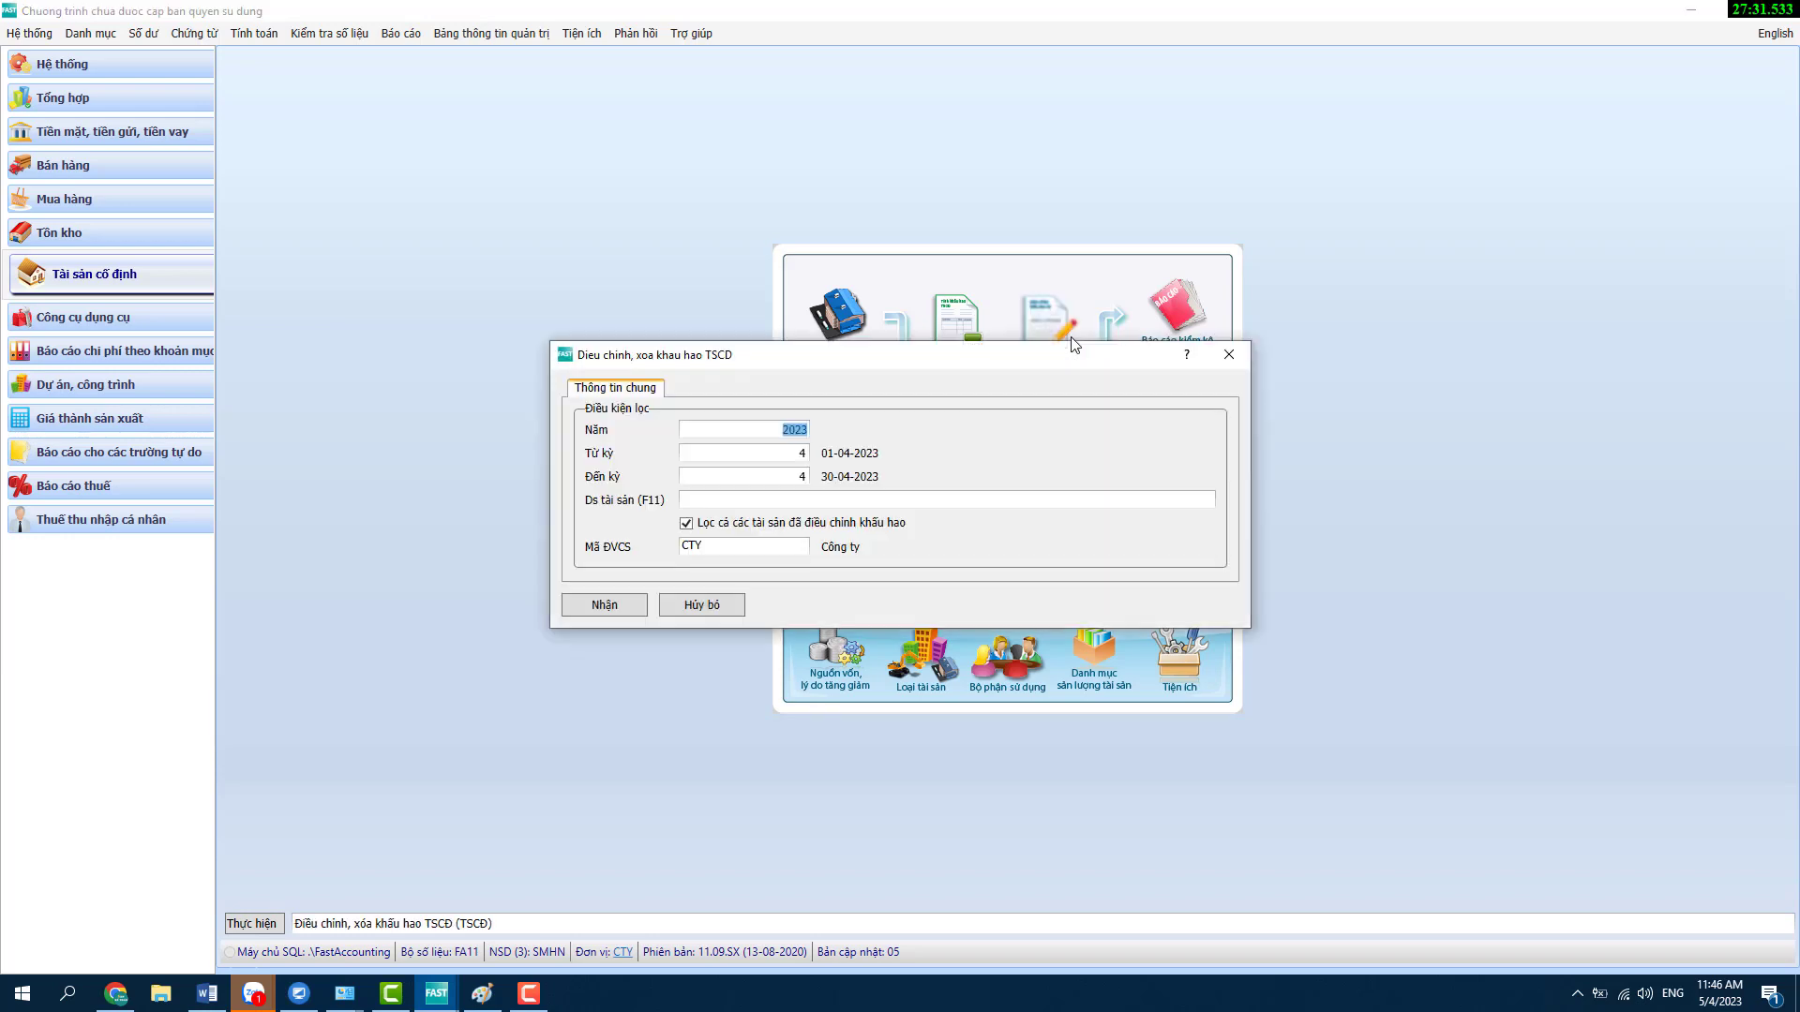
left_click(603, 608)
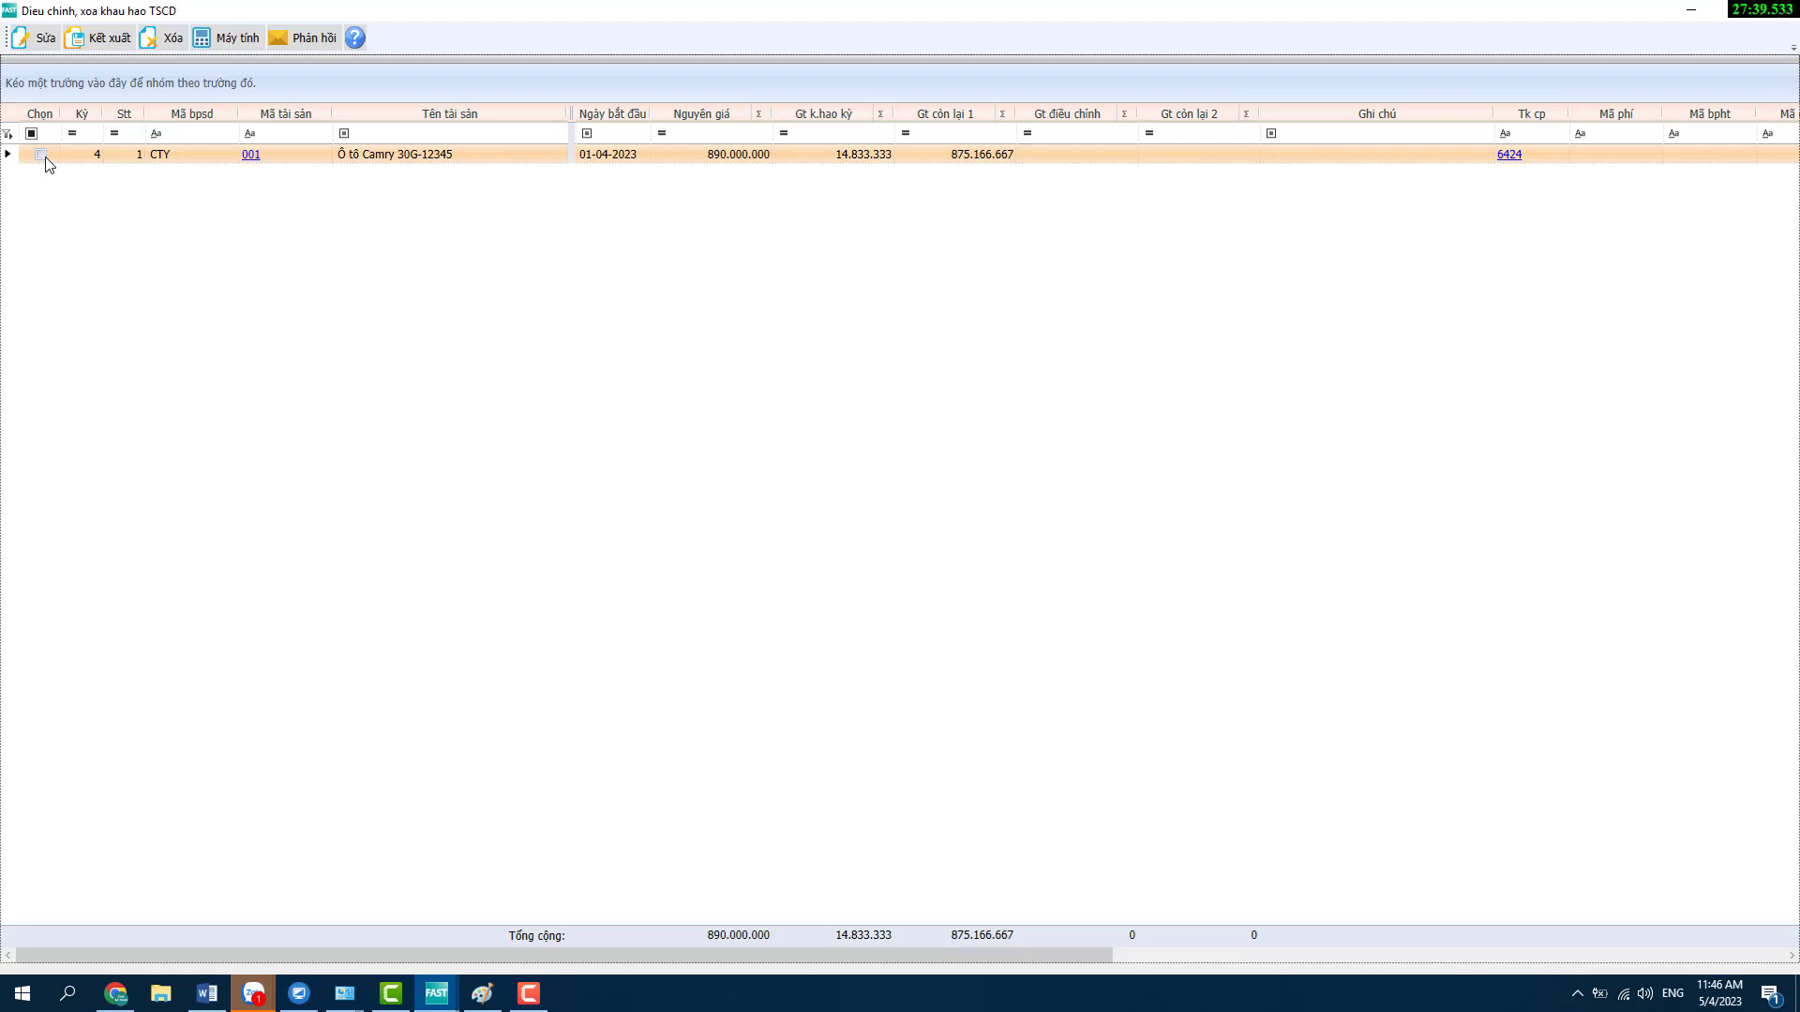
left_click(472, 156)
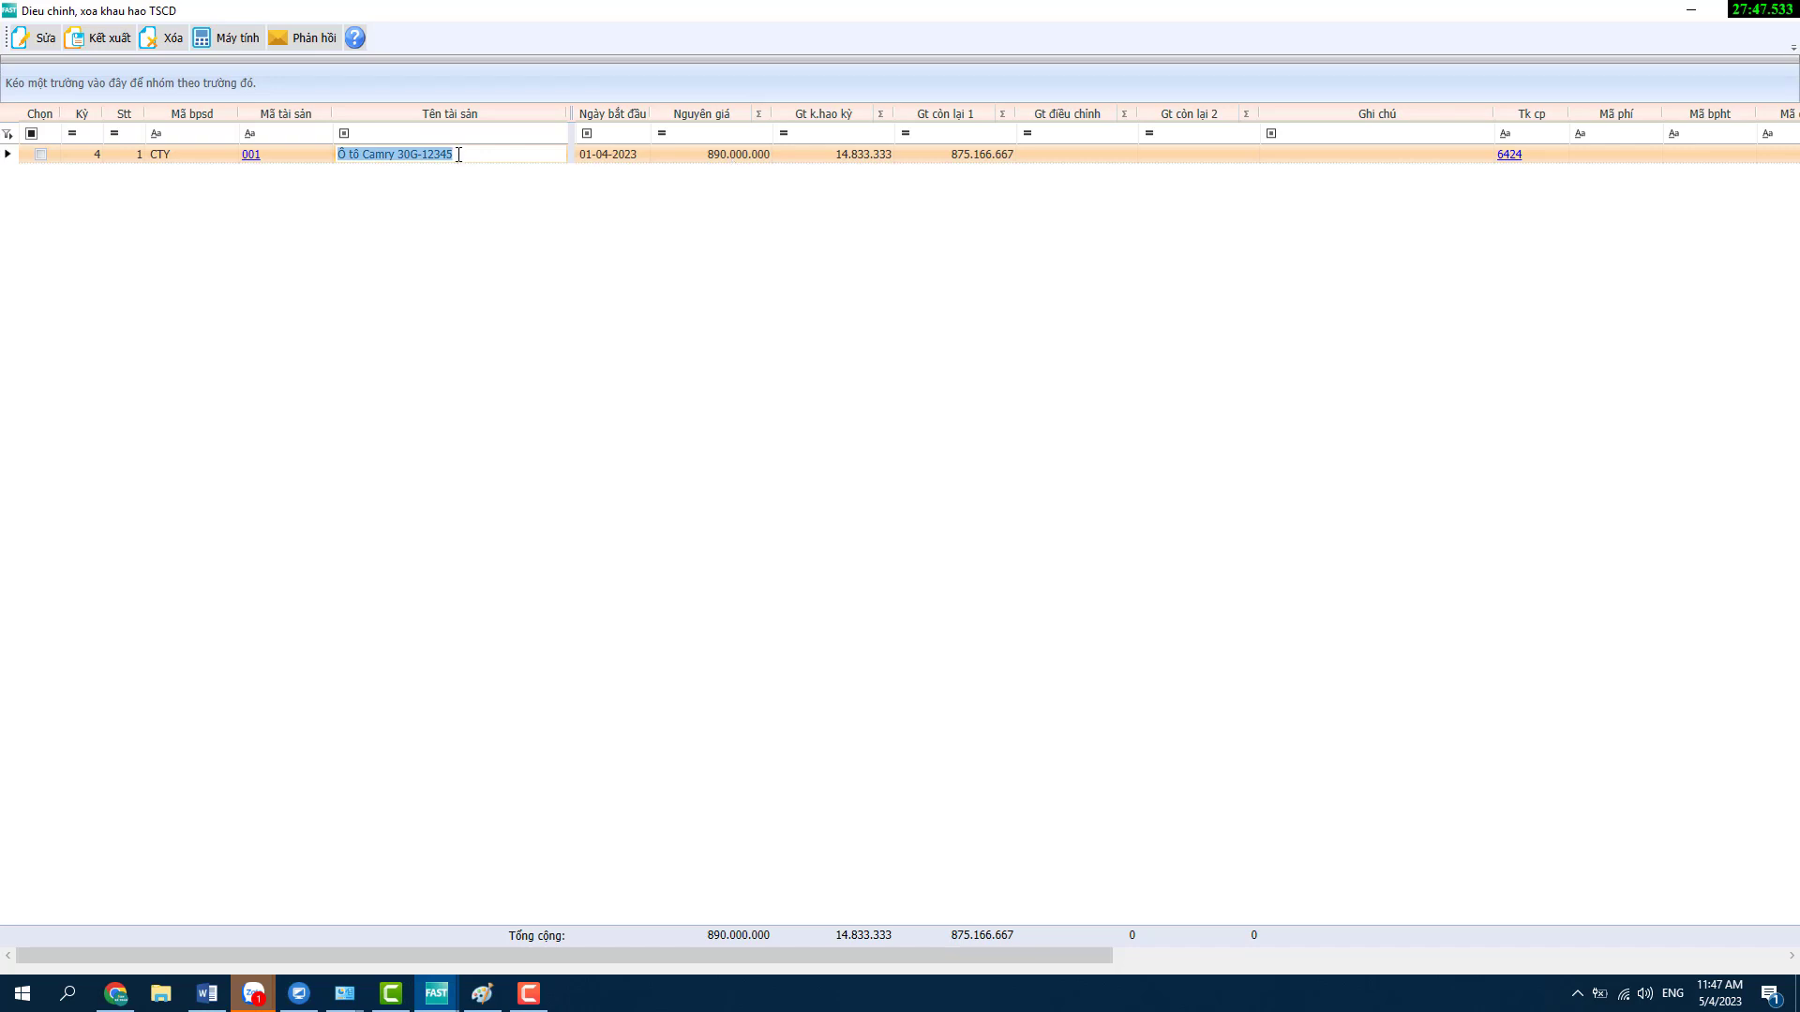
left_click(42, 39)
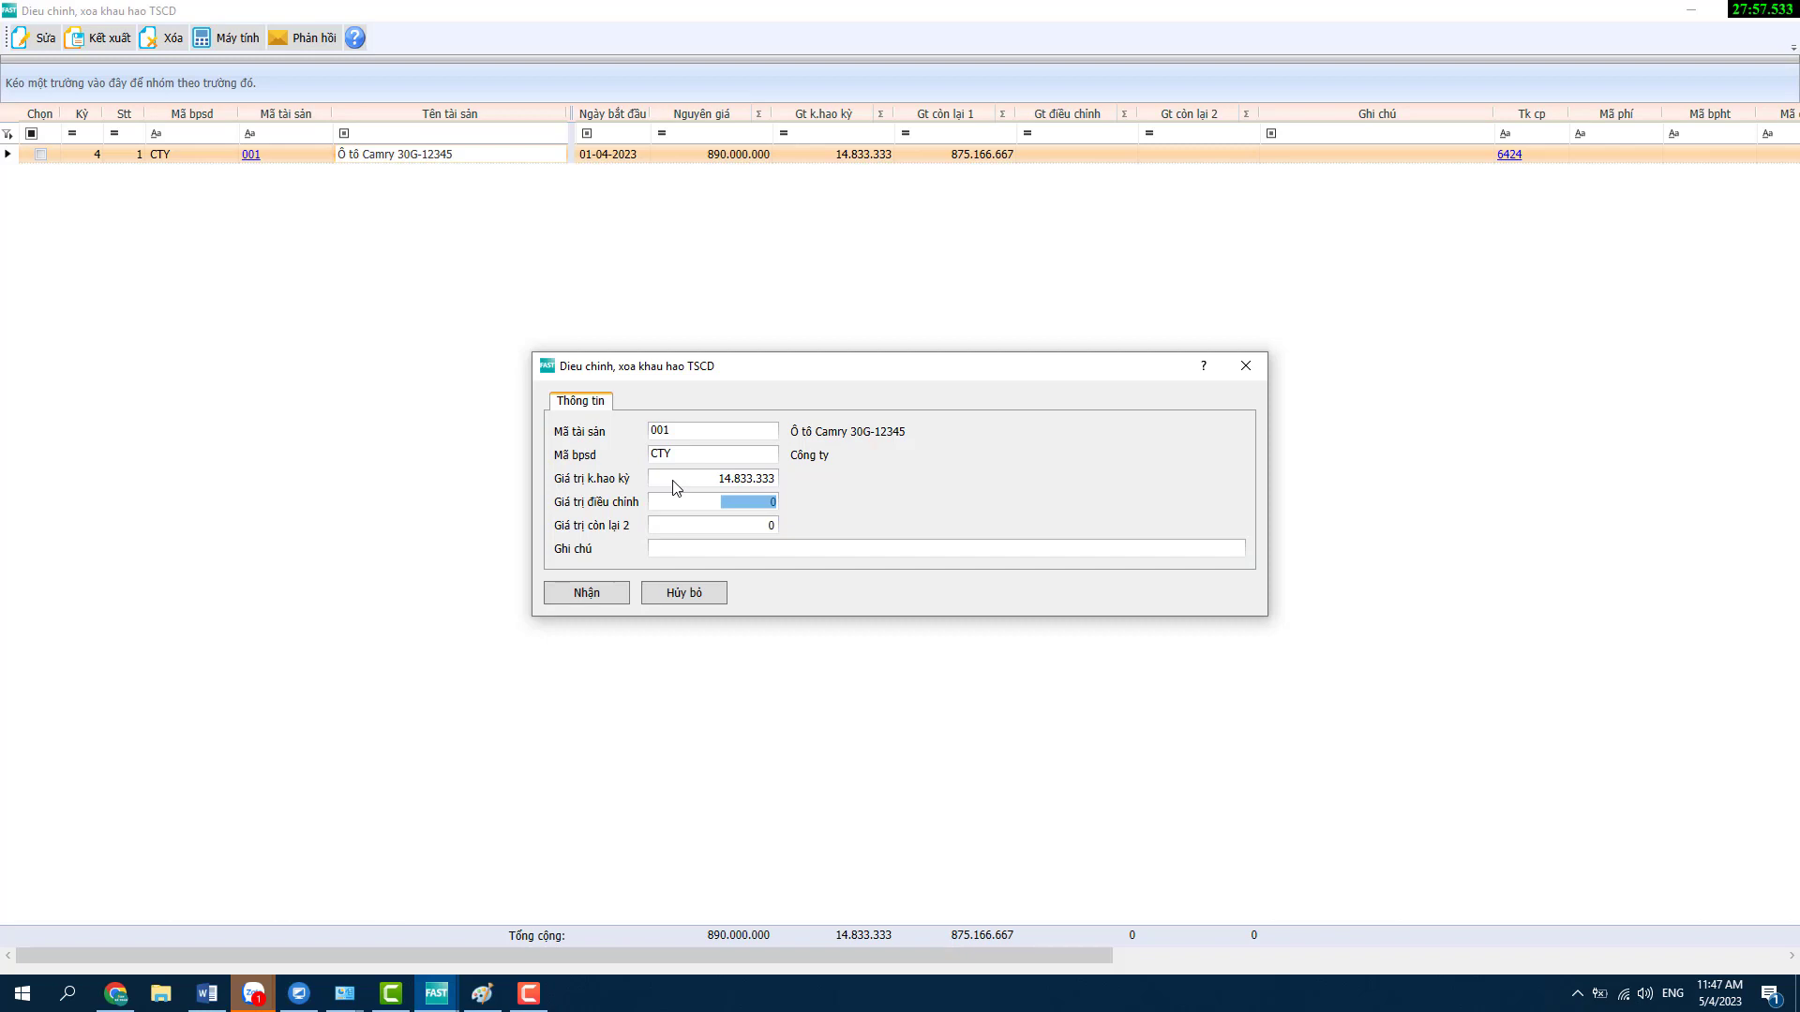
type("15.000.000")
left_click(604, 601)
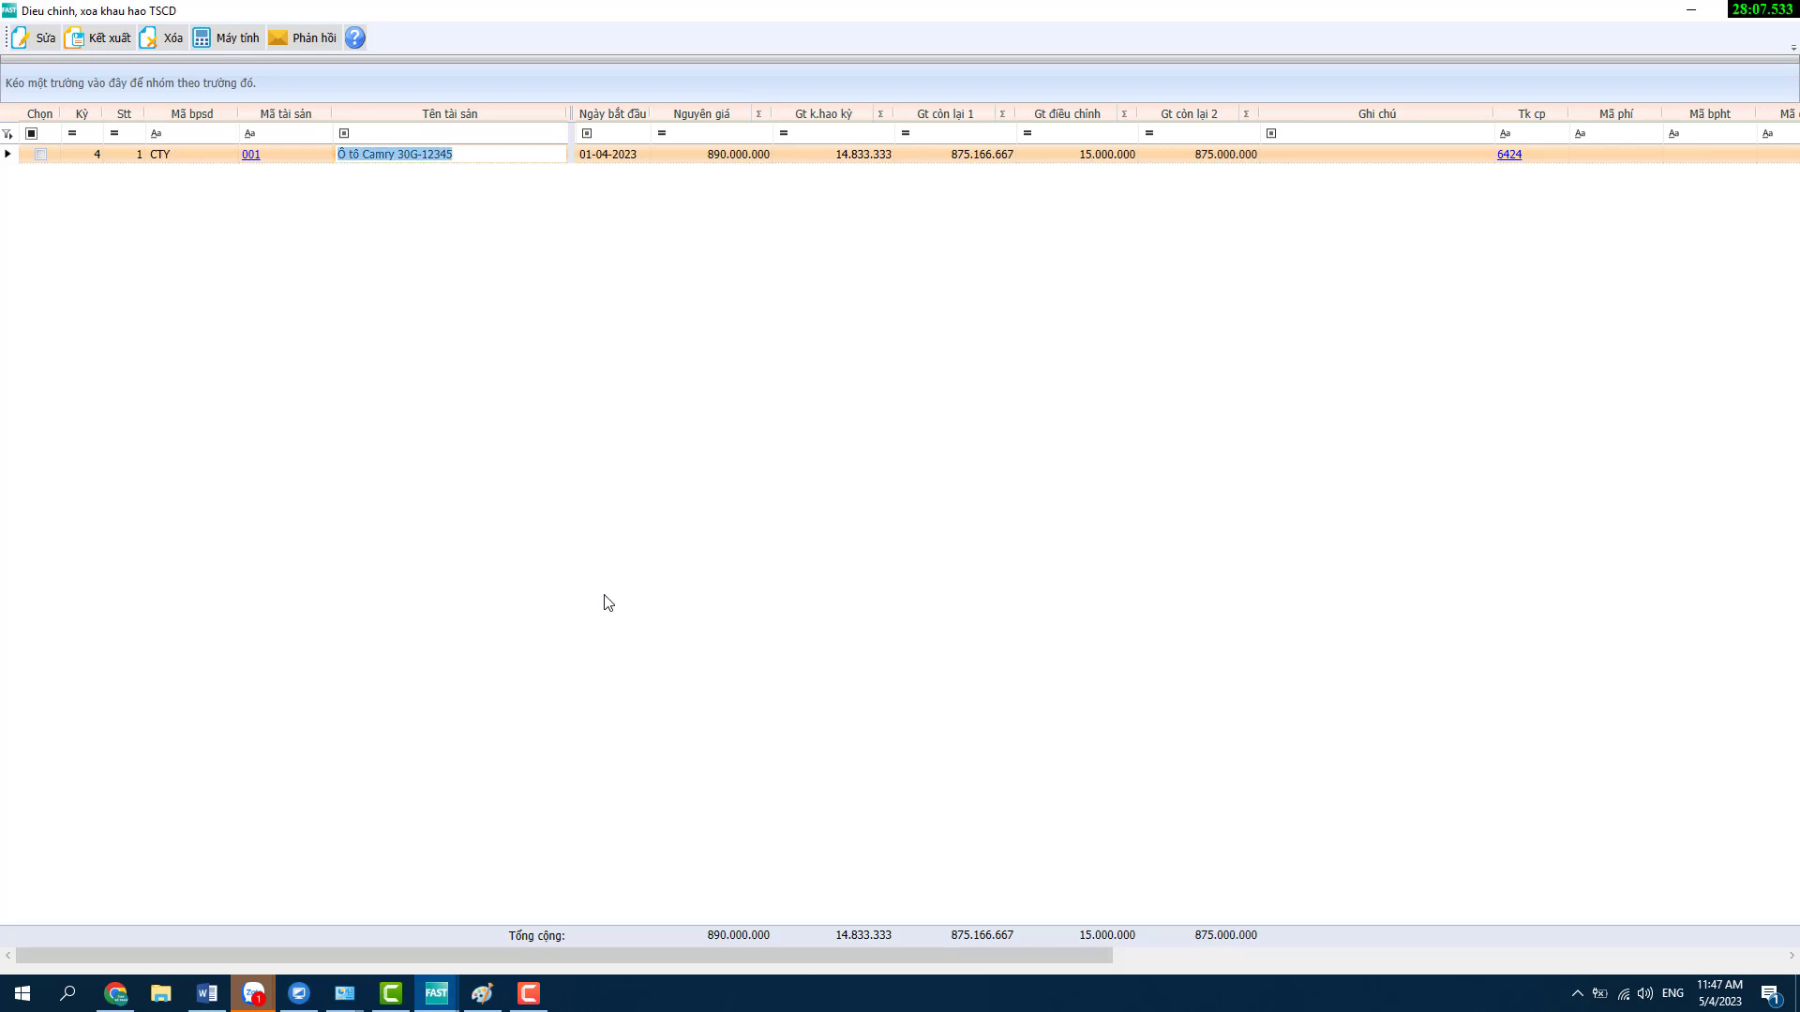
left_click(1063, 159)
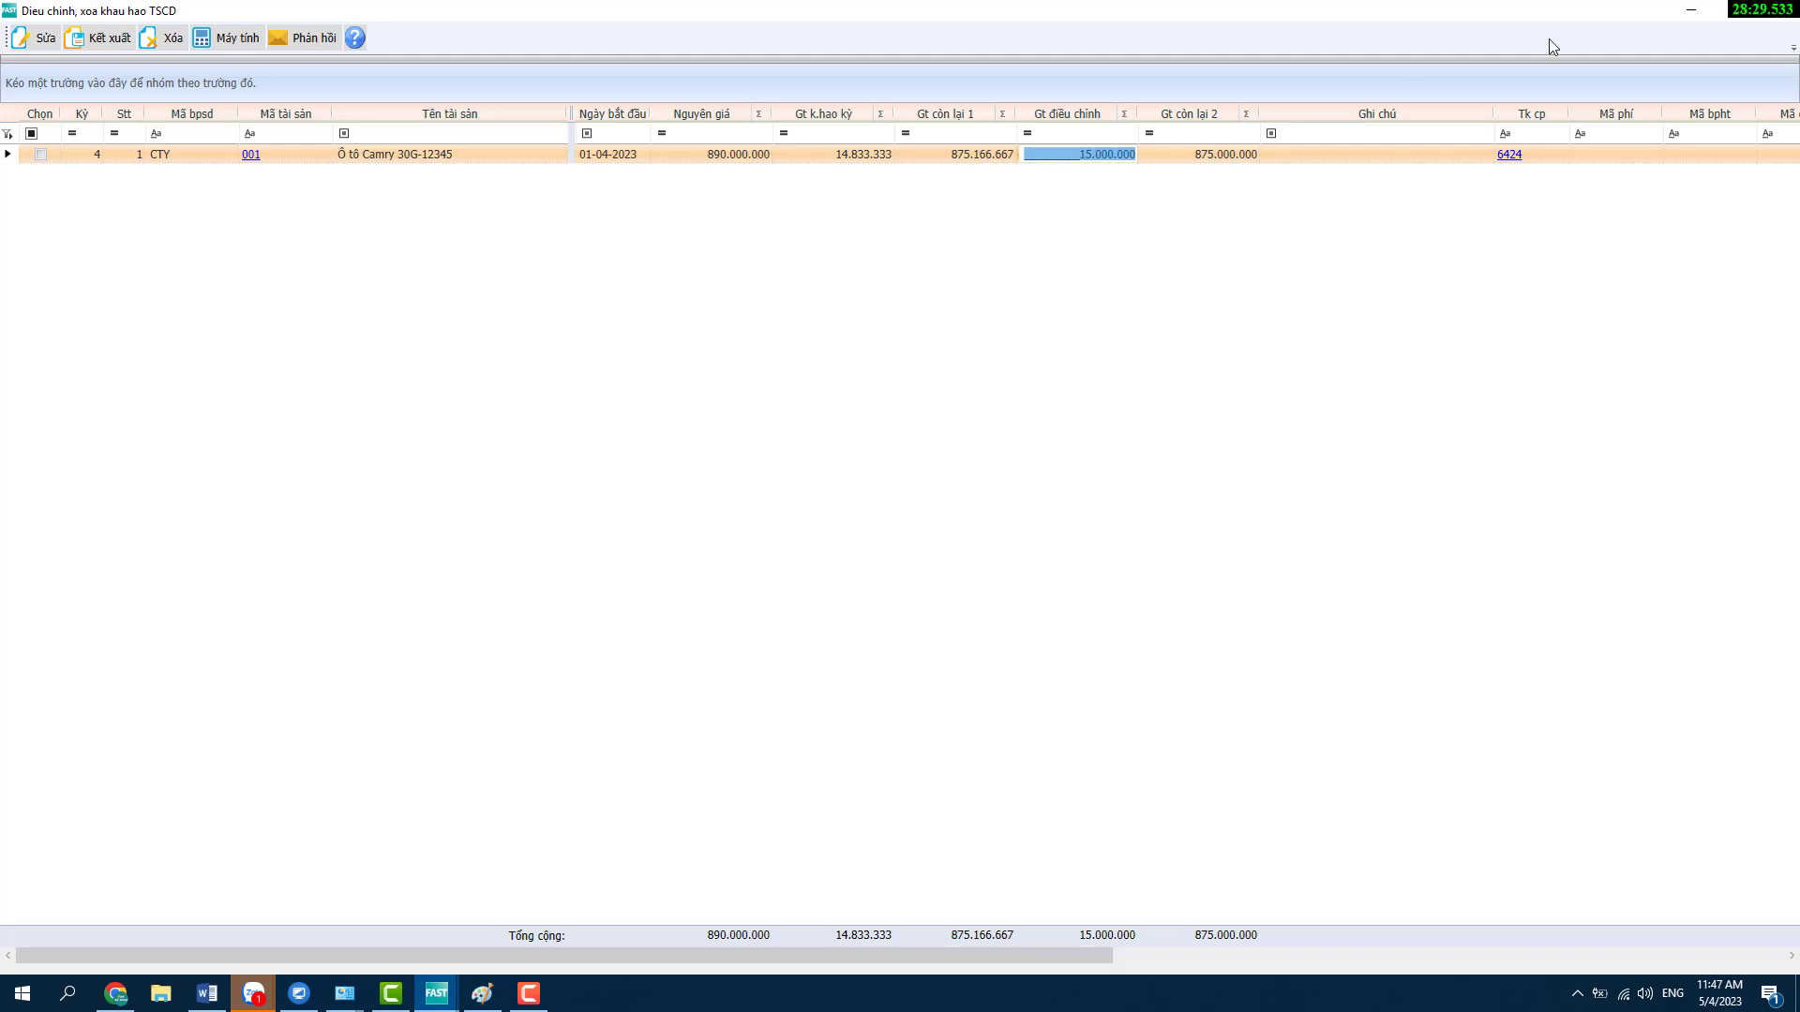
left_click(1779, 10)
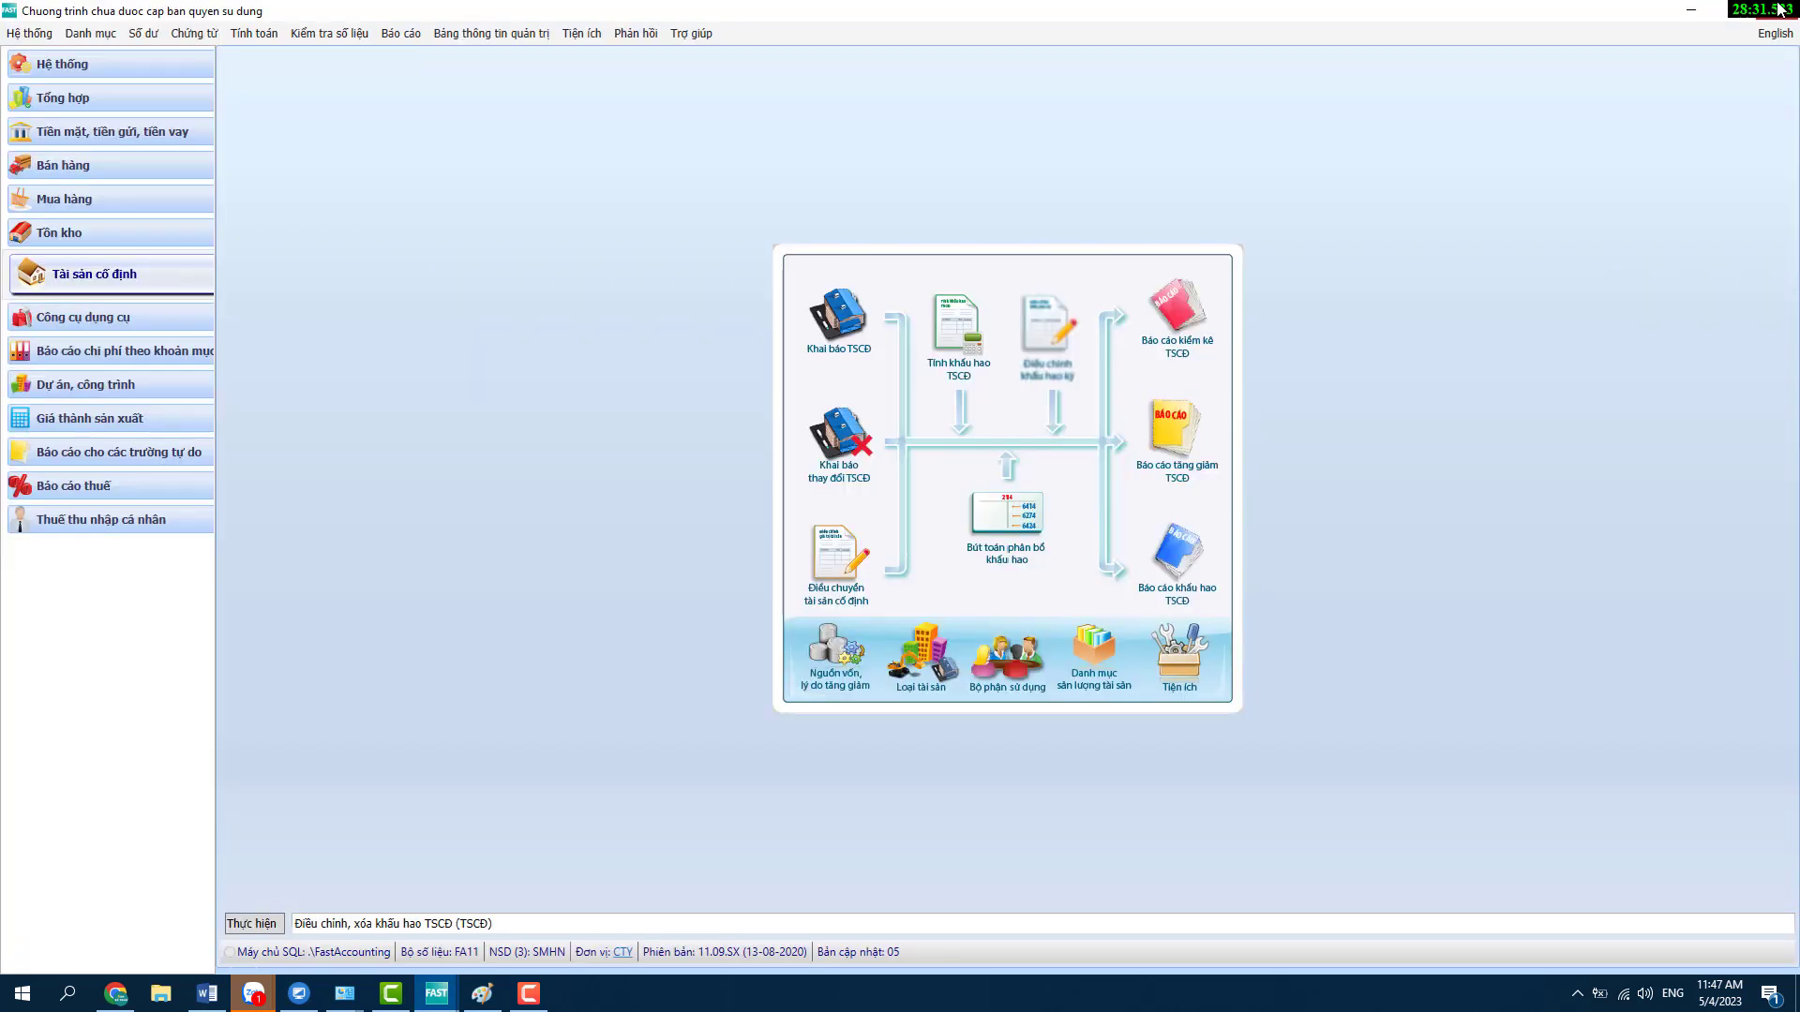
- Recalculate the depreciation allocation (Phân bổ khấu hao) for period 4 of 2023 in unit CTY using the adjusted depreciation
left_click(1012, 539)
left_click(1081, 551)
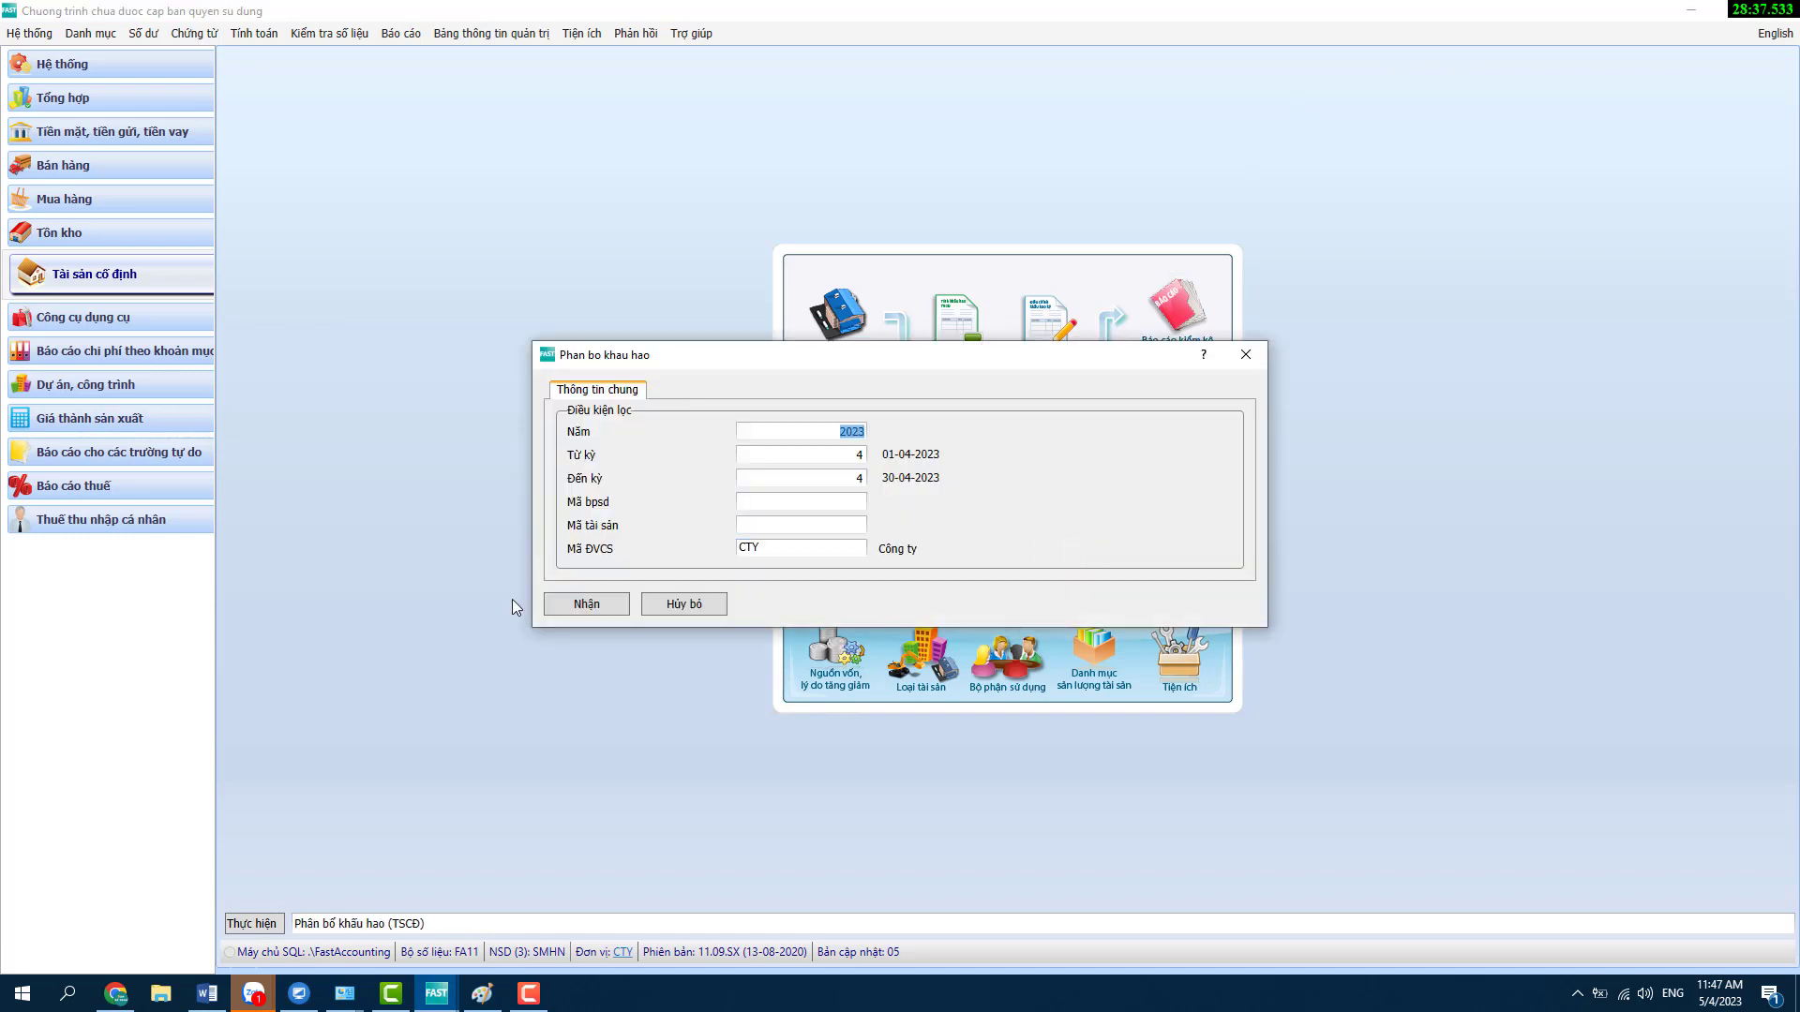
left_click(581, 604)
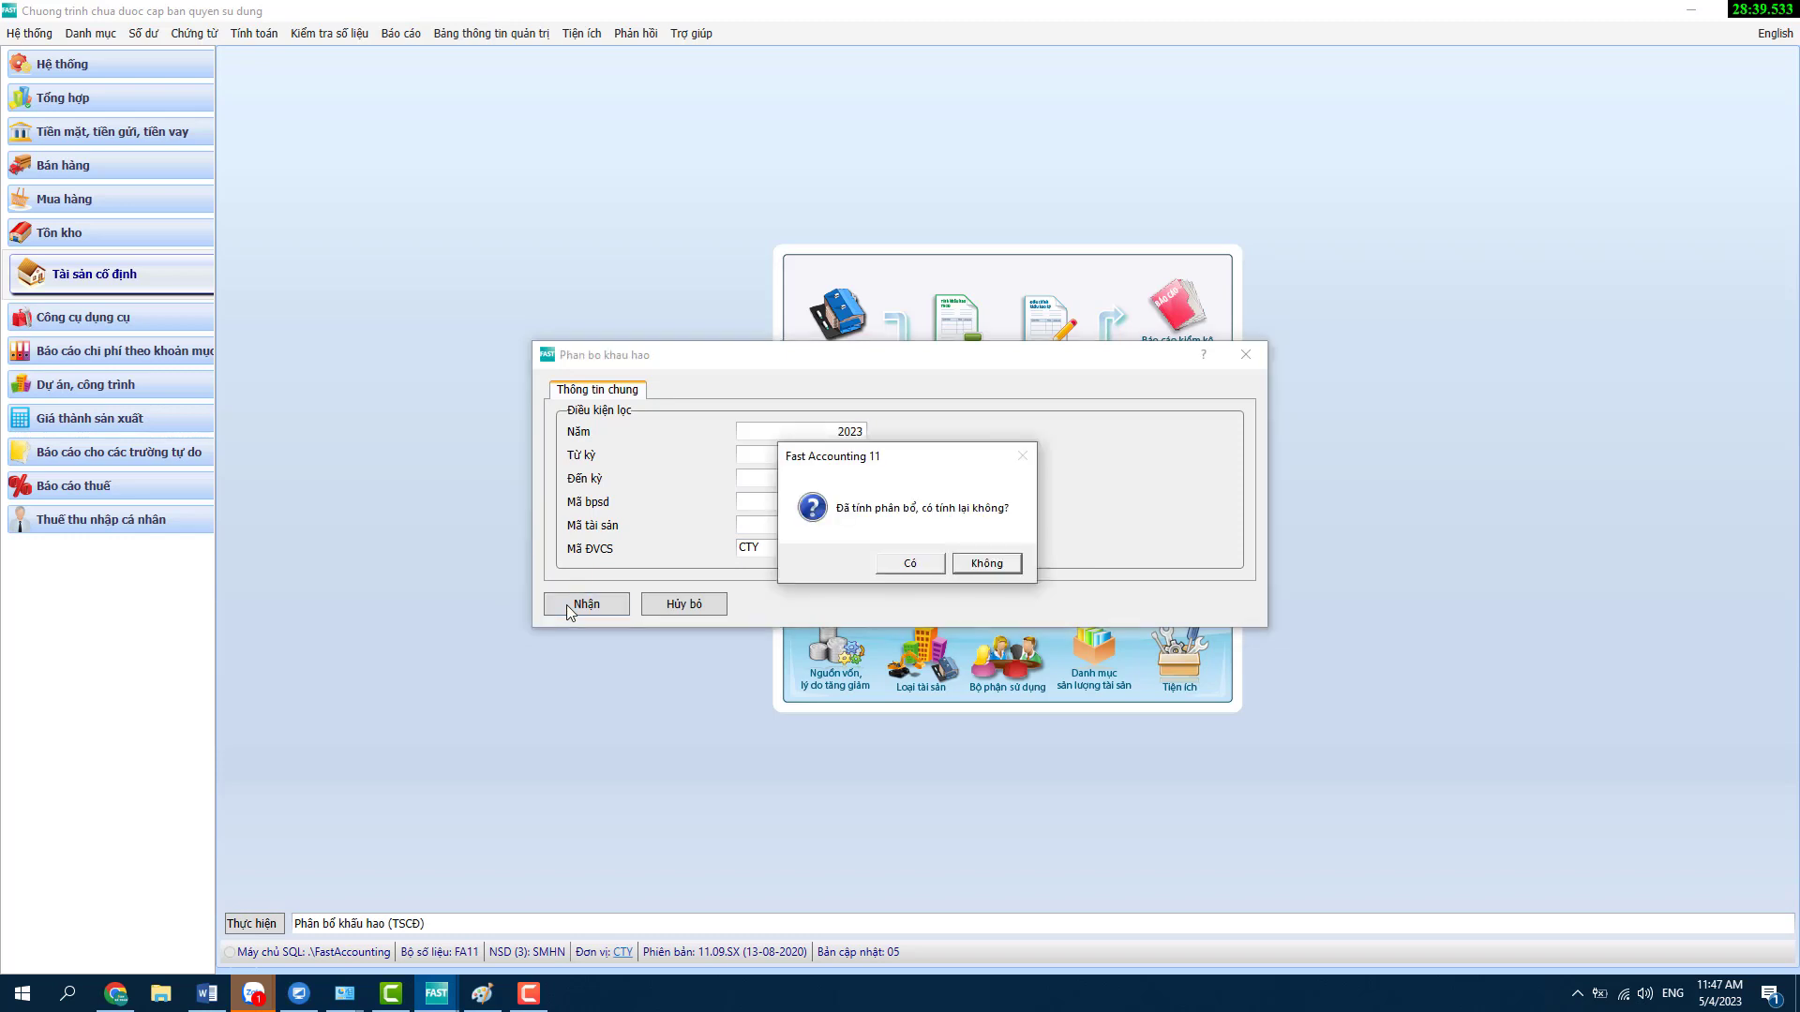
left_click(905, 565)
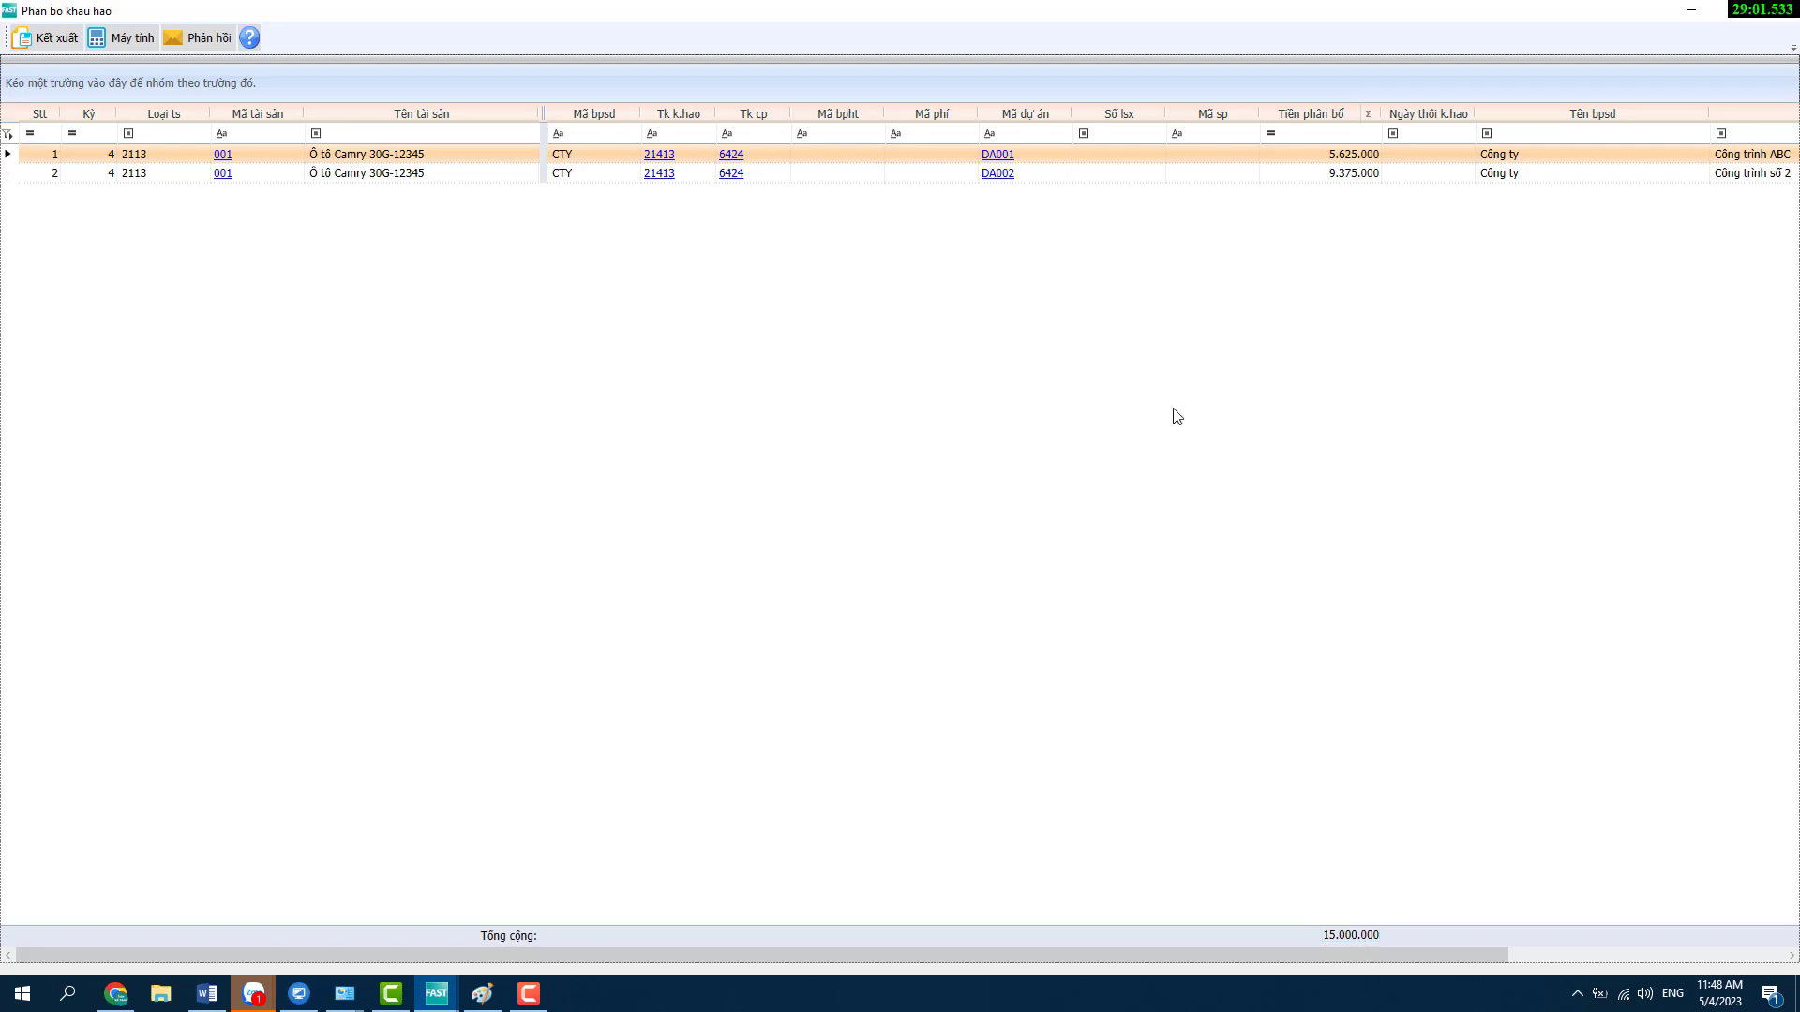
- Switch to Paint to check the tutorial topic outline, and return to the Fast Accounting 11 main window
left_click(482, 993)
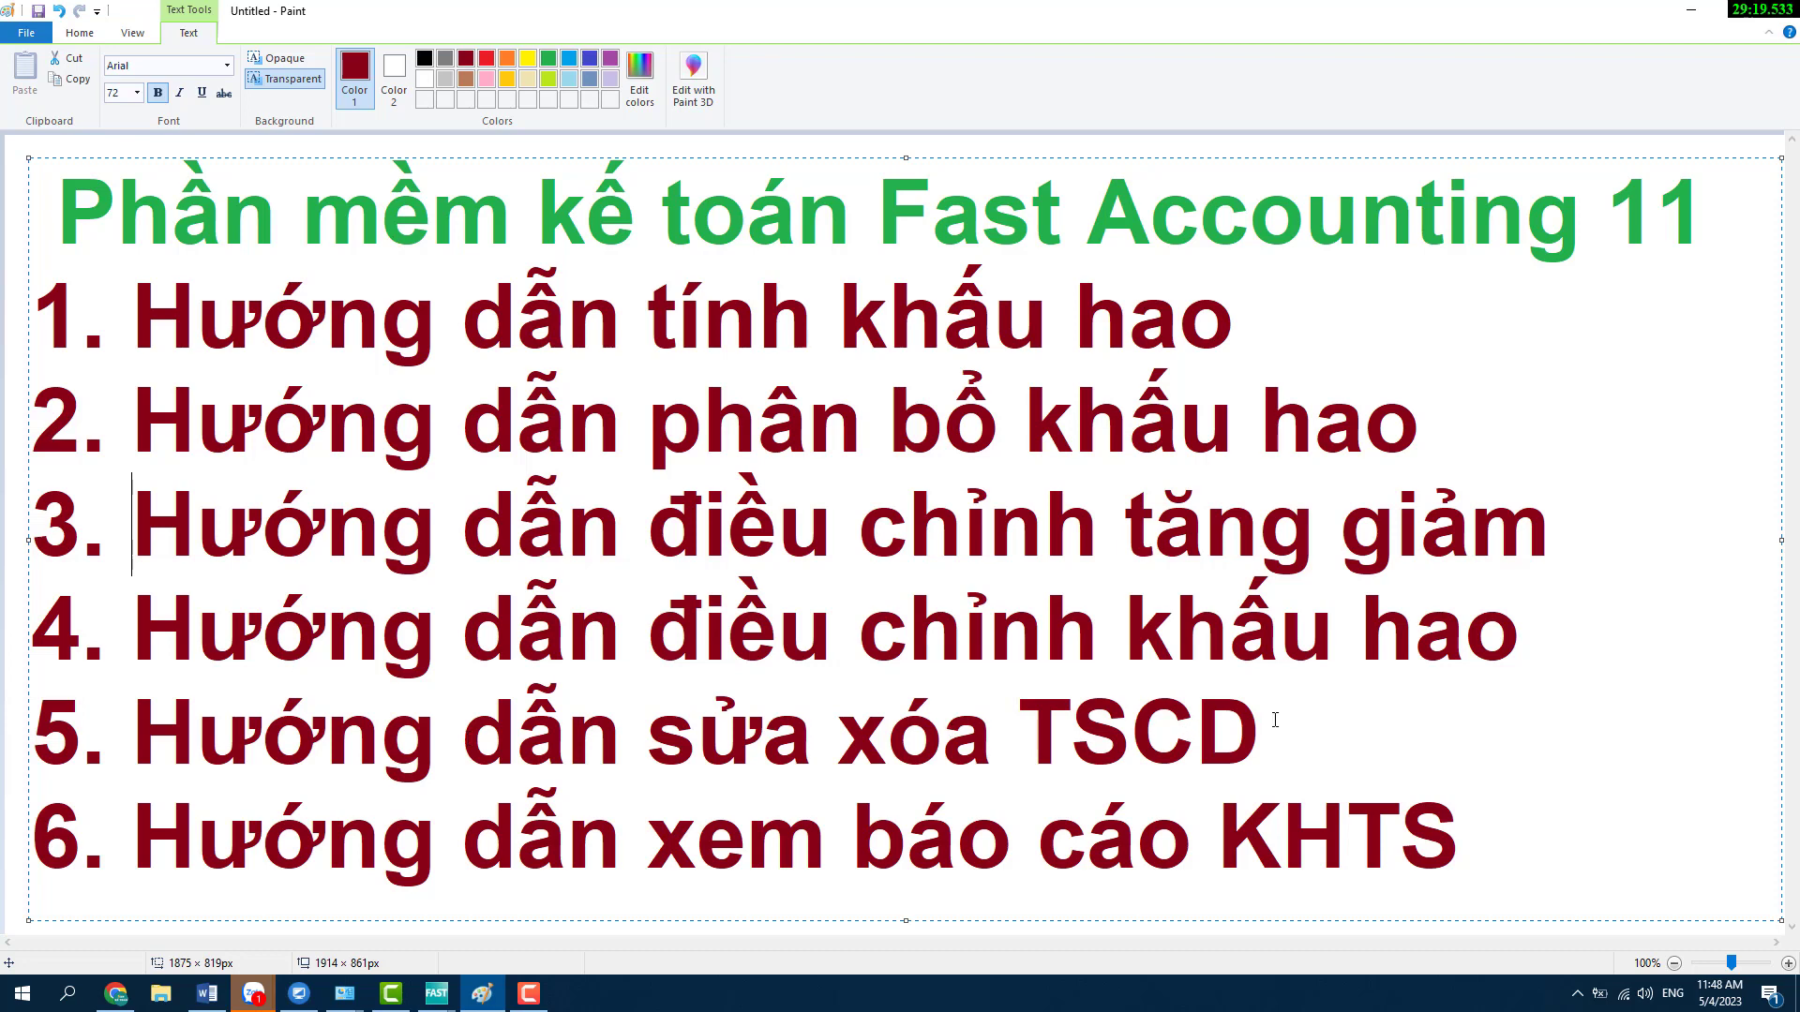
mouse_move(436, 1001)
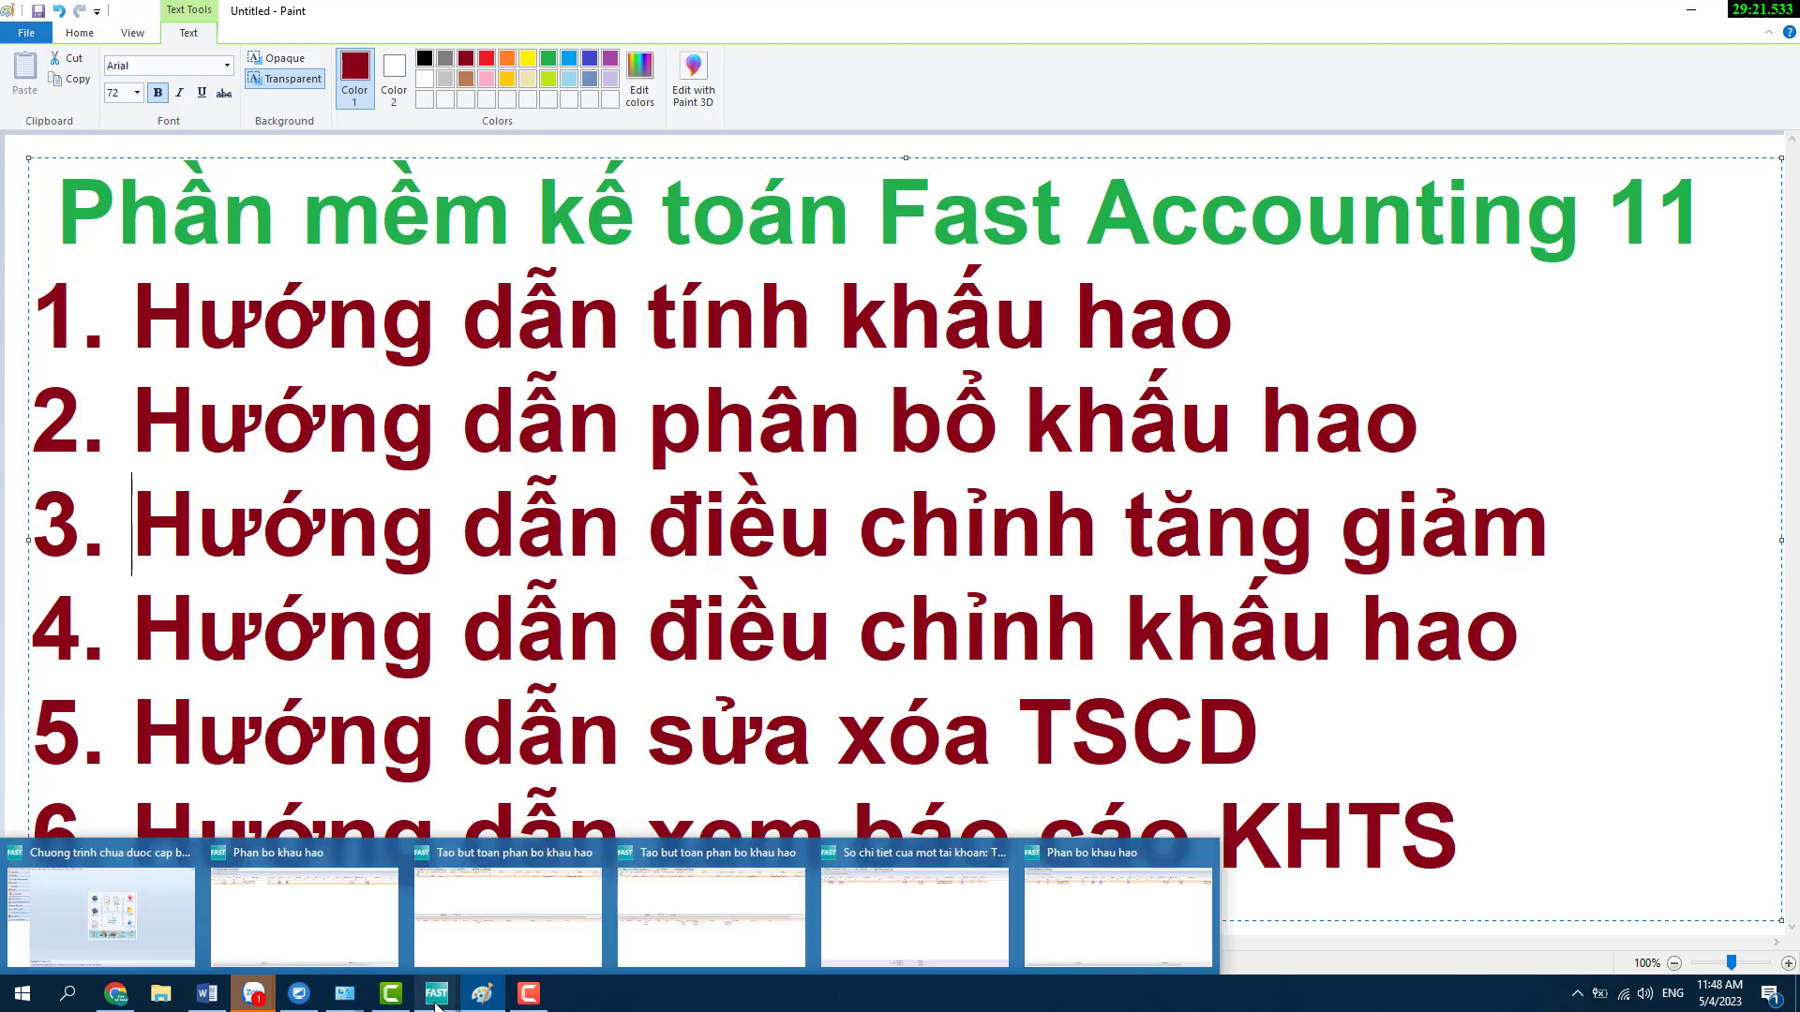
left_click(143, 881)
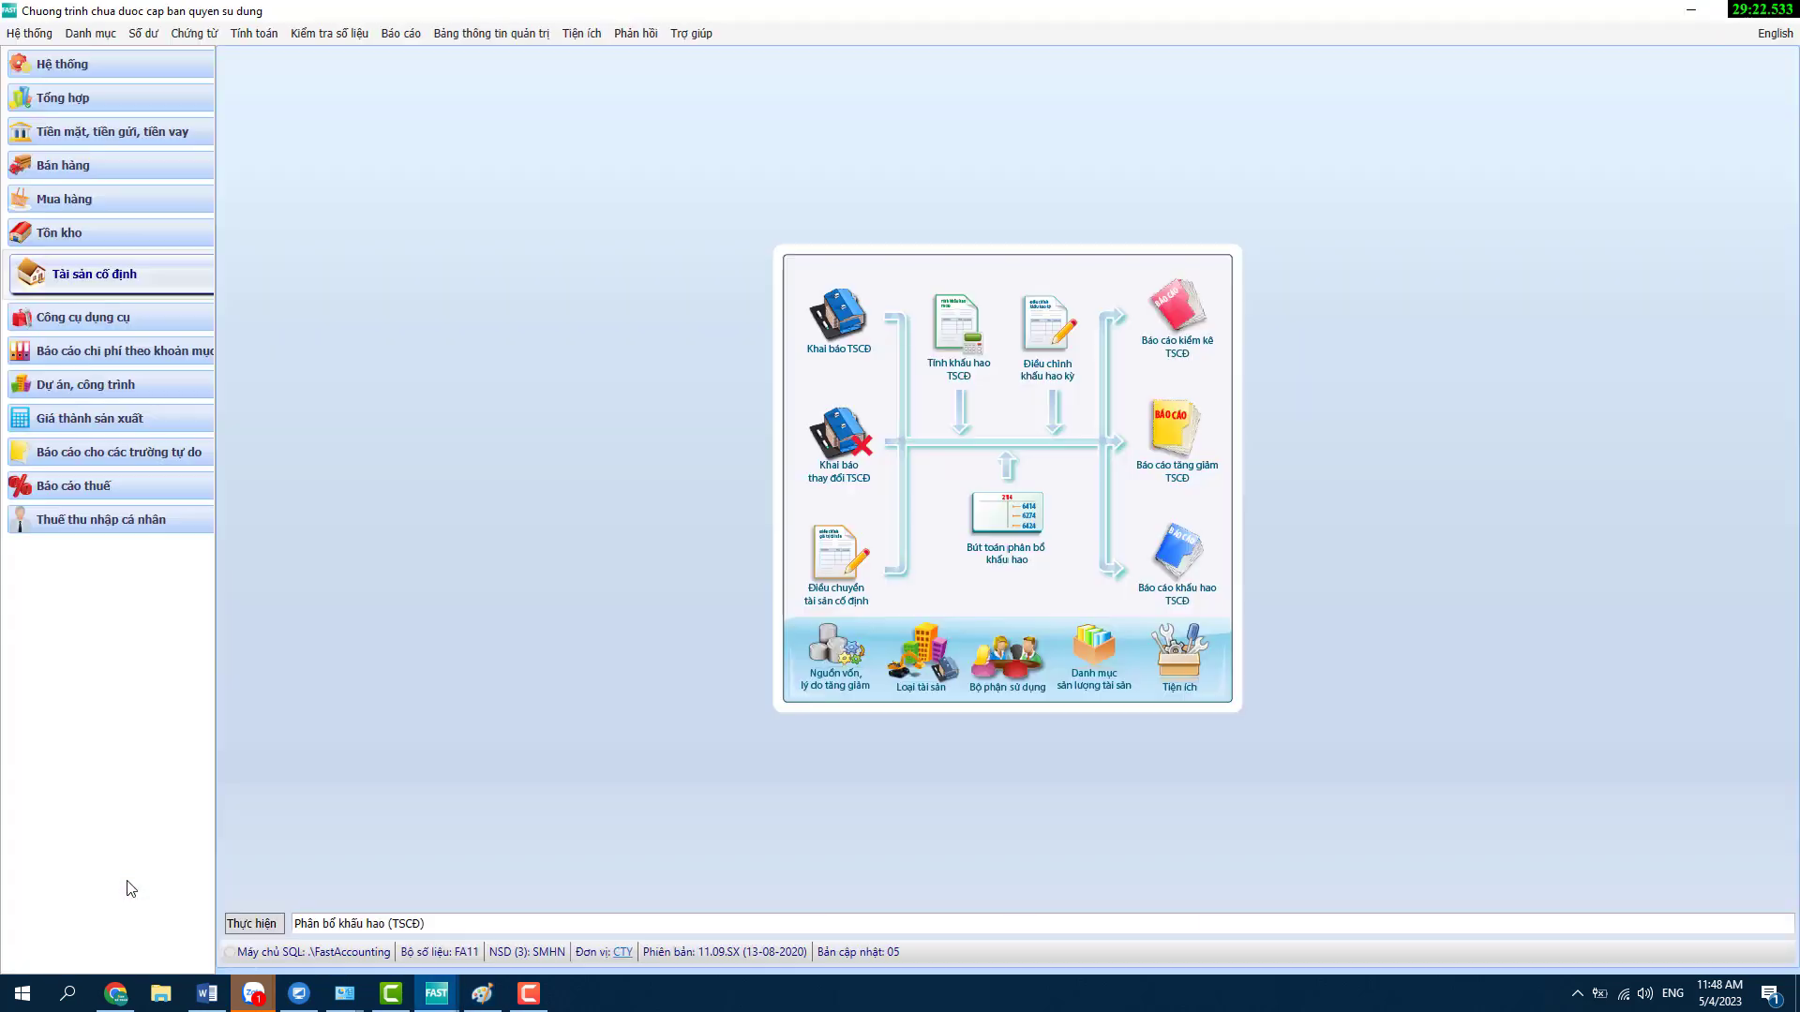
- Try to delete asset 001 from unit CTY's fixed asset declaration list (Khai báo TSCĐ), and close the list
left_click(846, 333)
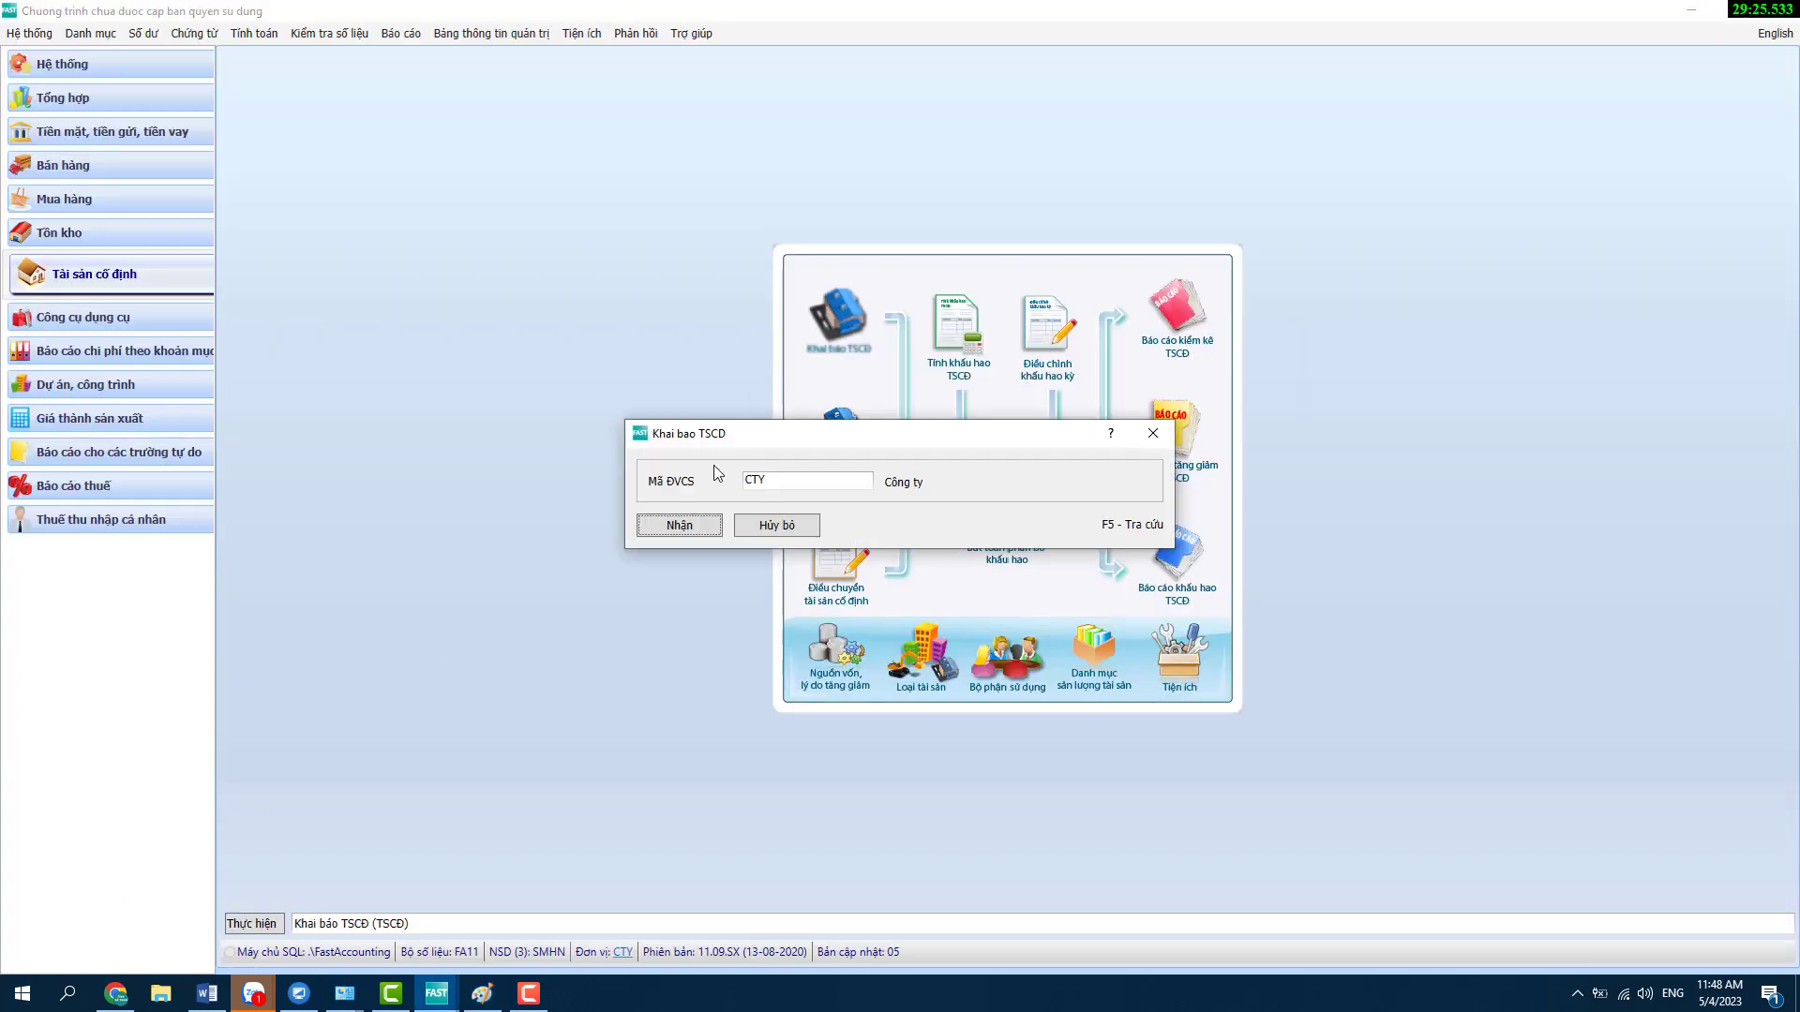
left_click(683, 528)
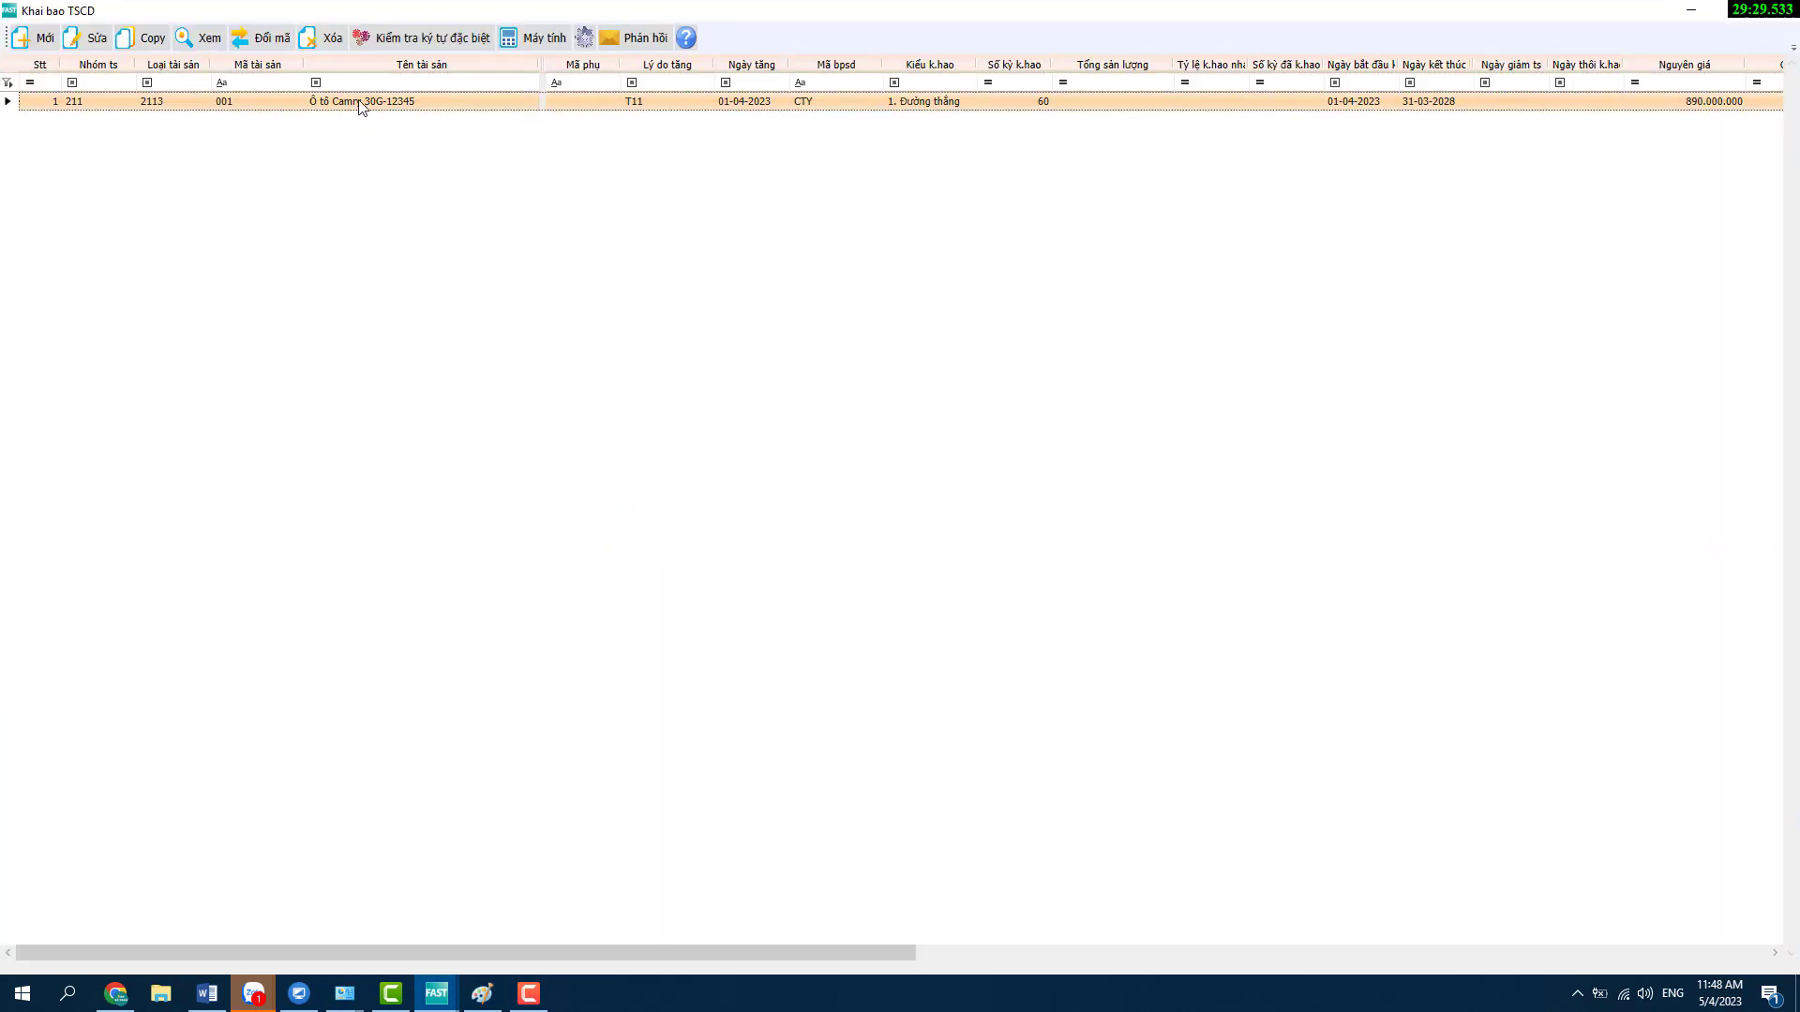
left_click(362, 103)
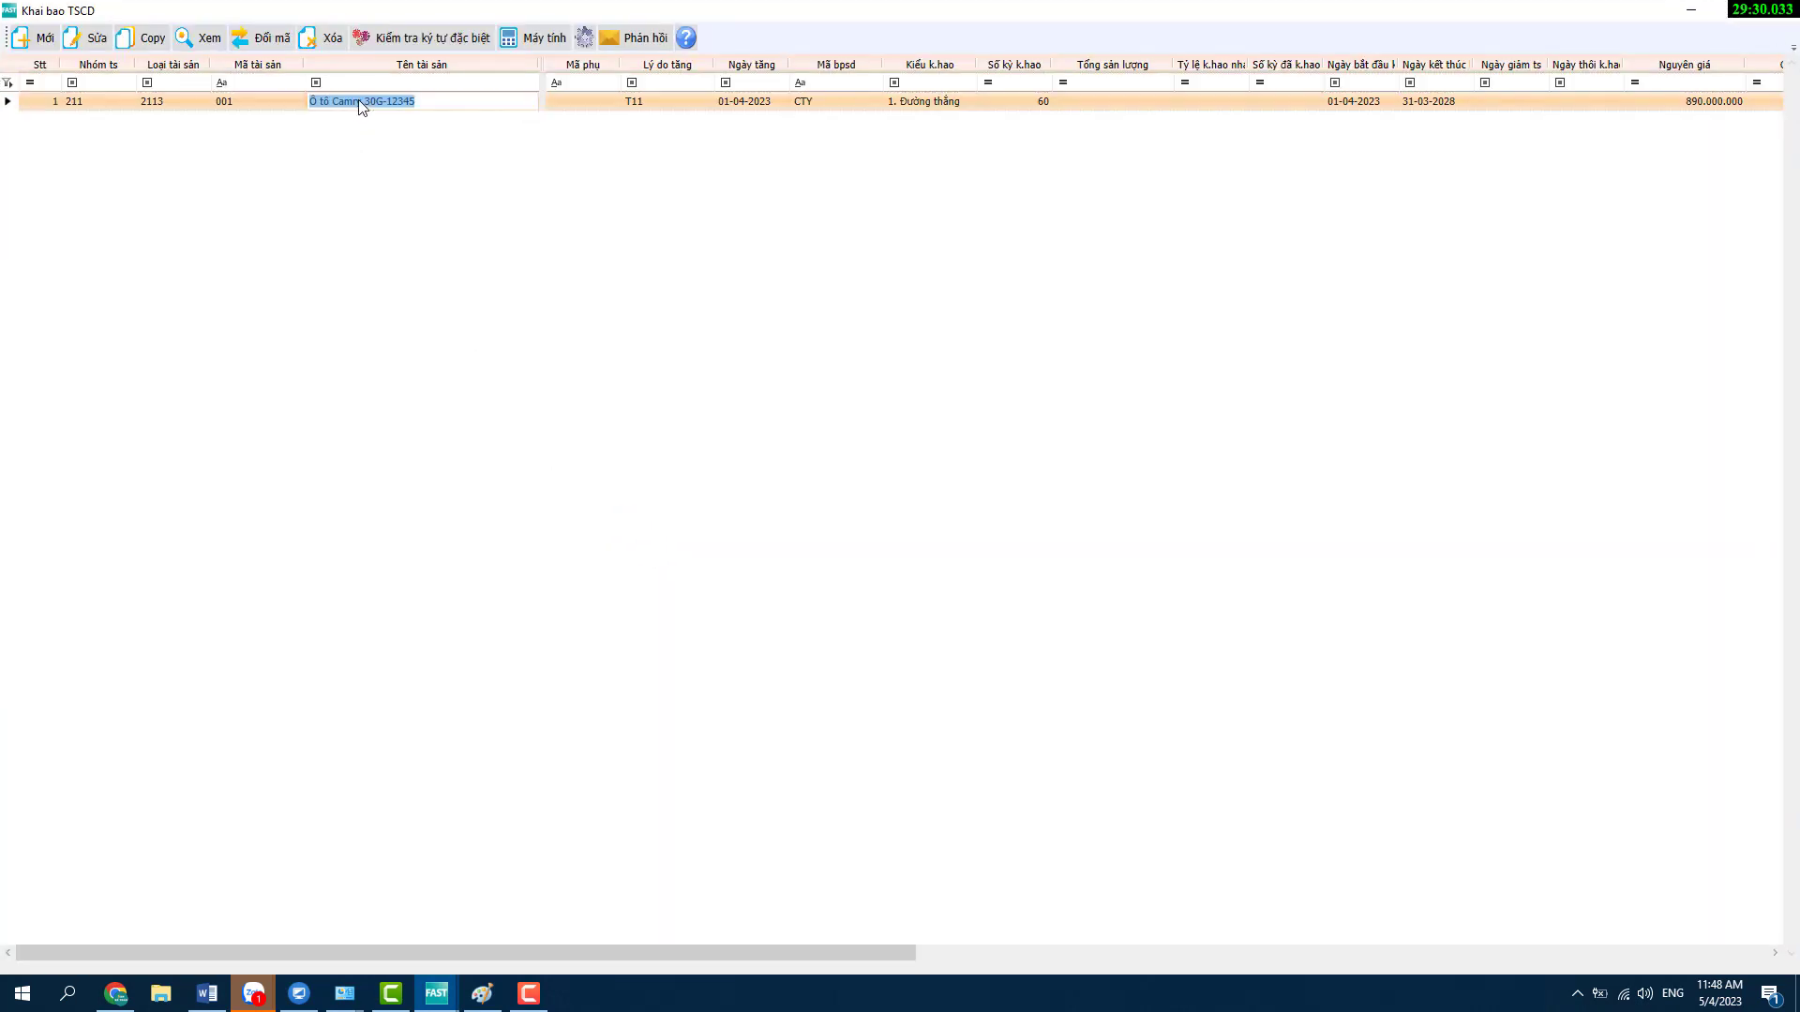
left_click(323, 40)
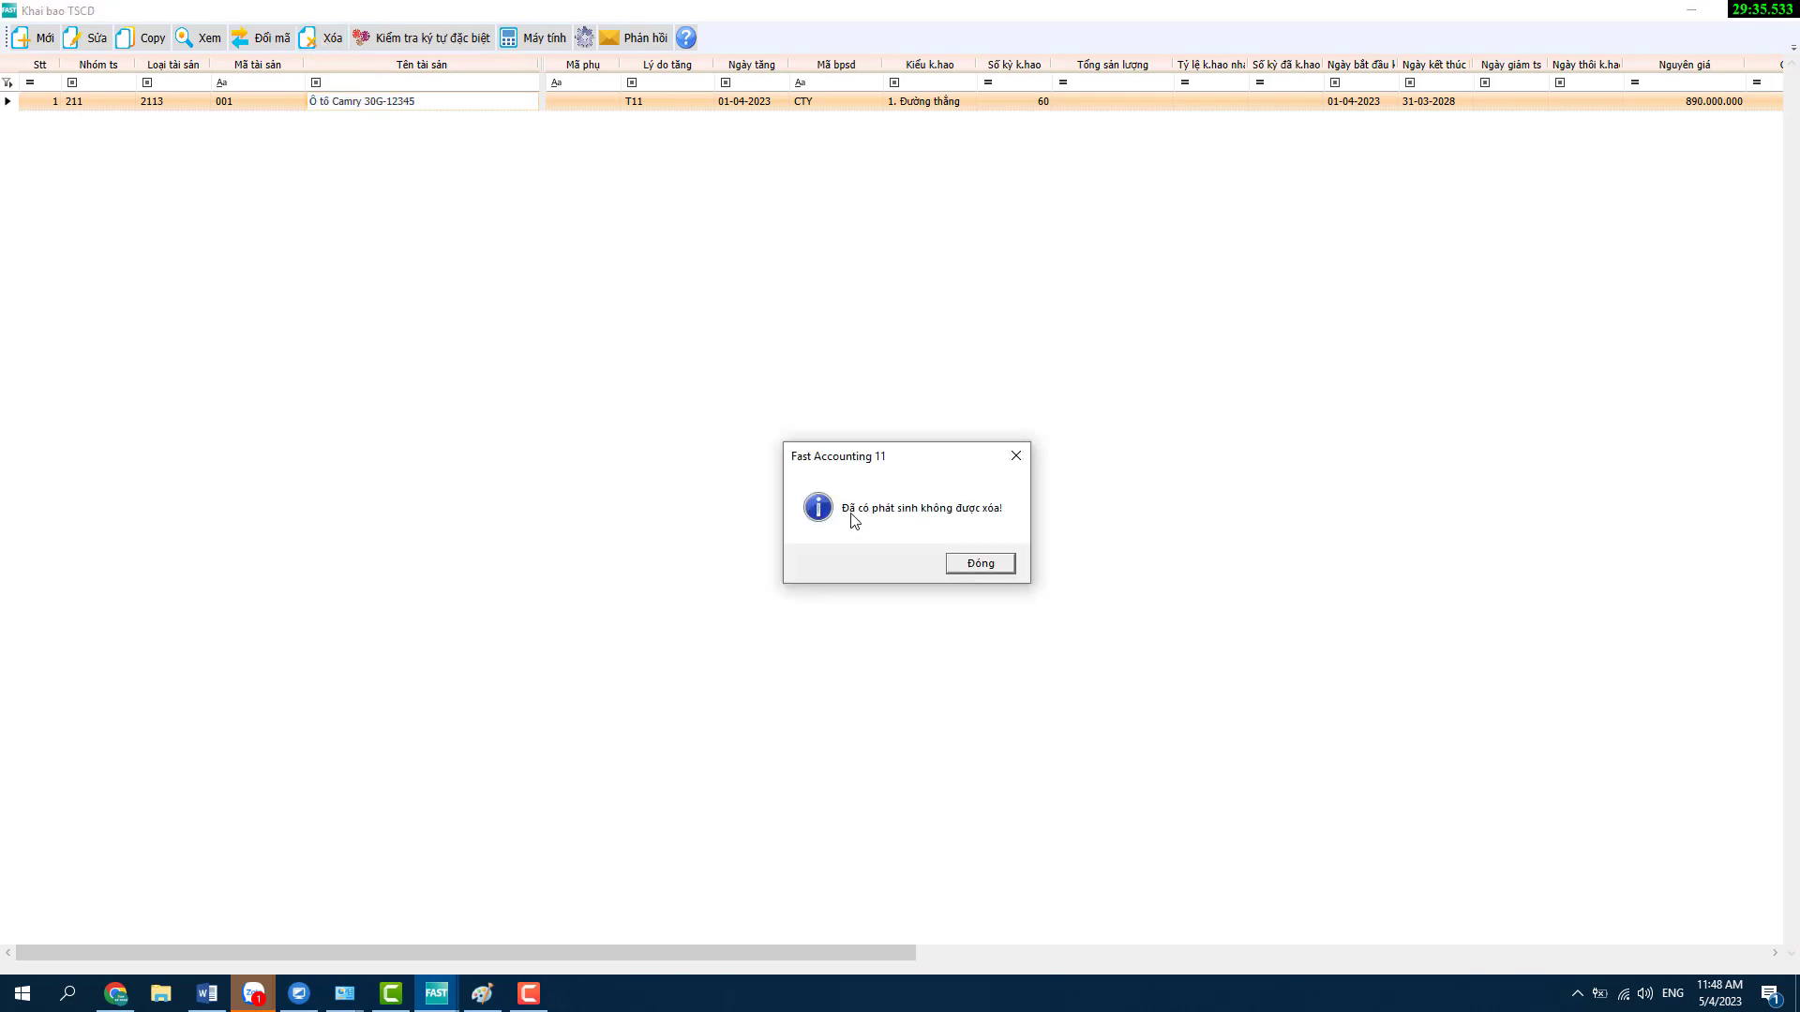
left_click(981, 563)
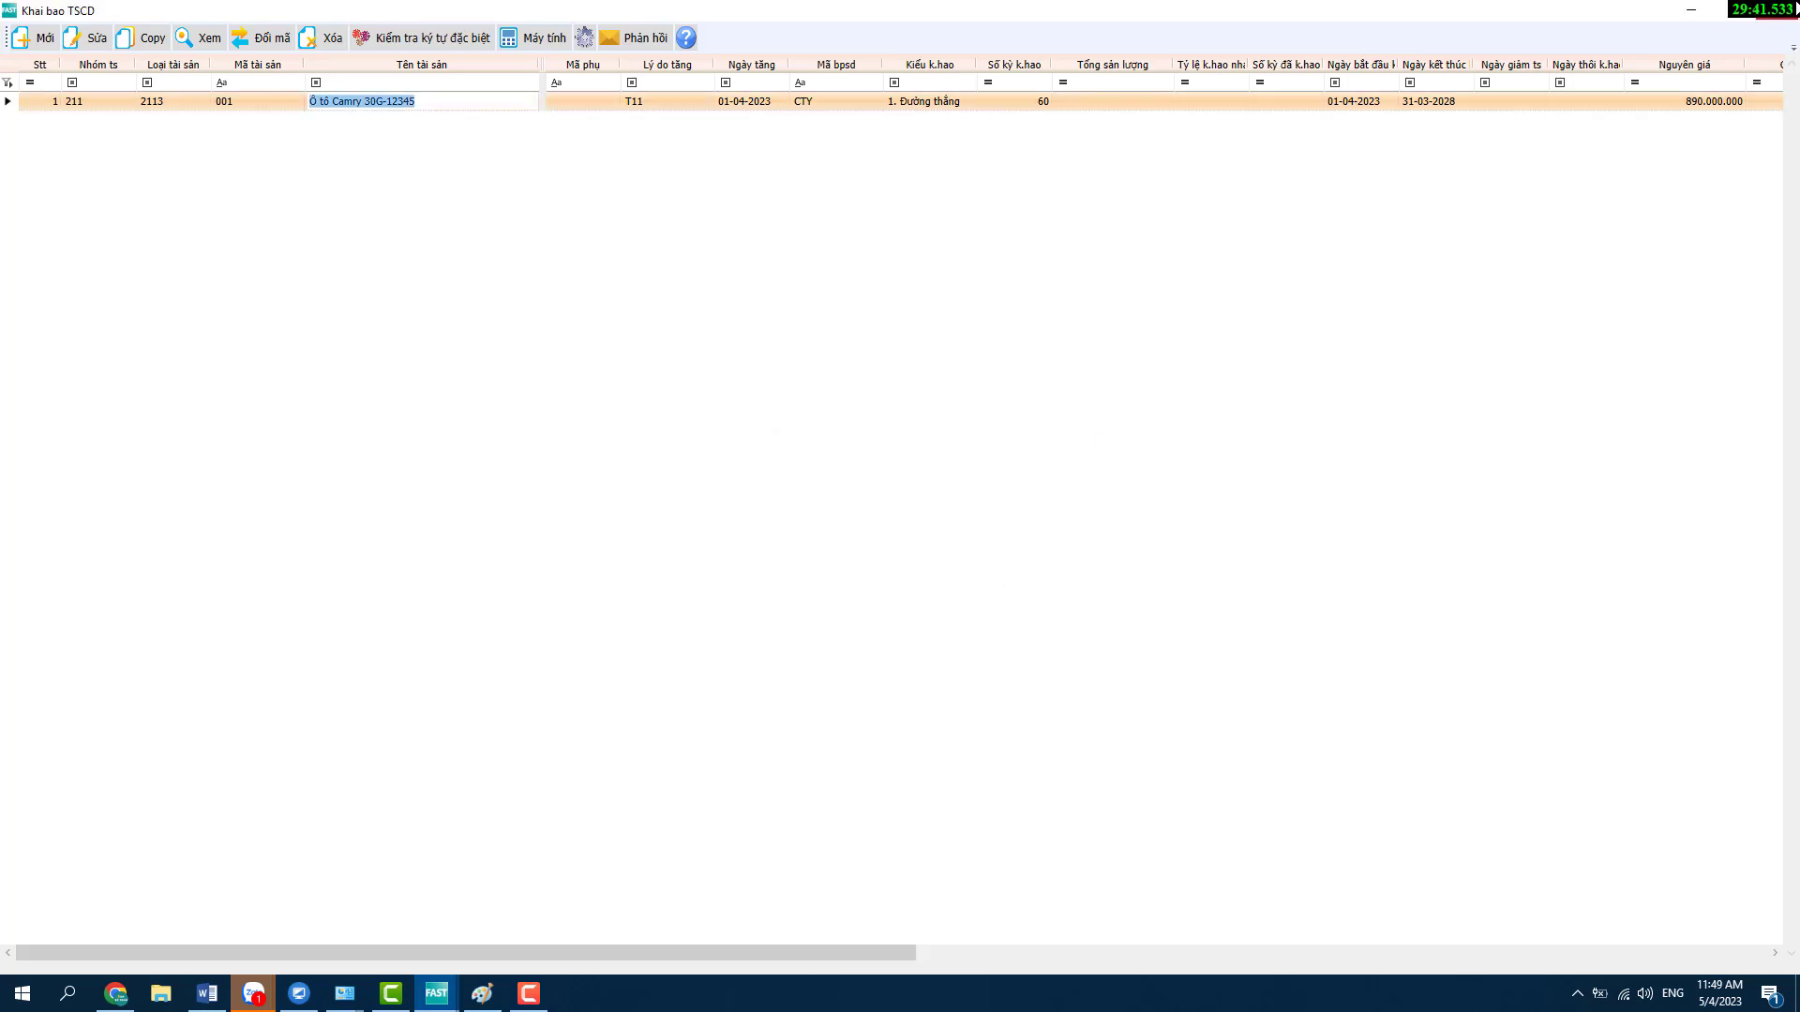
left_click(1795, 10)
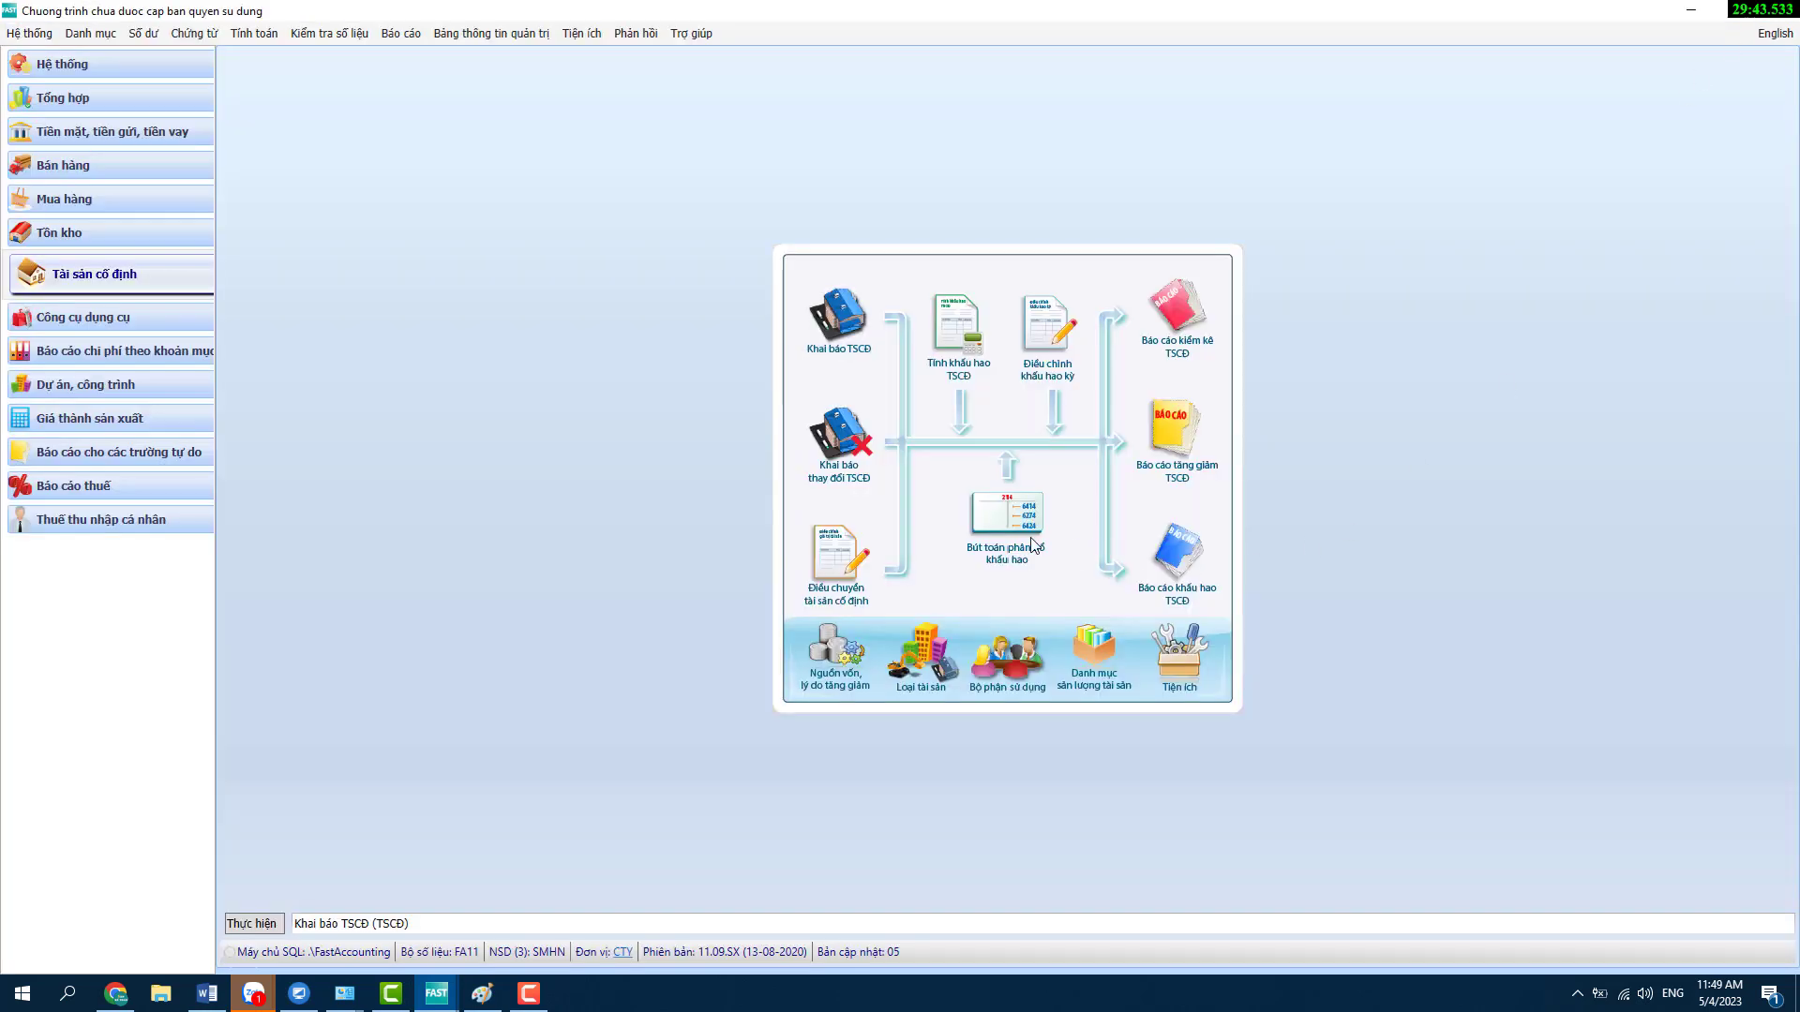
left_click(1029, 541)
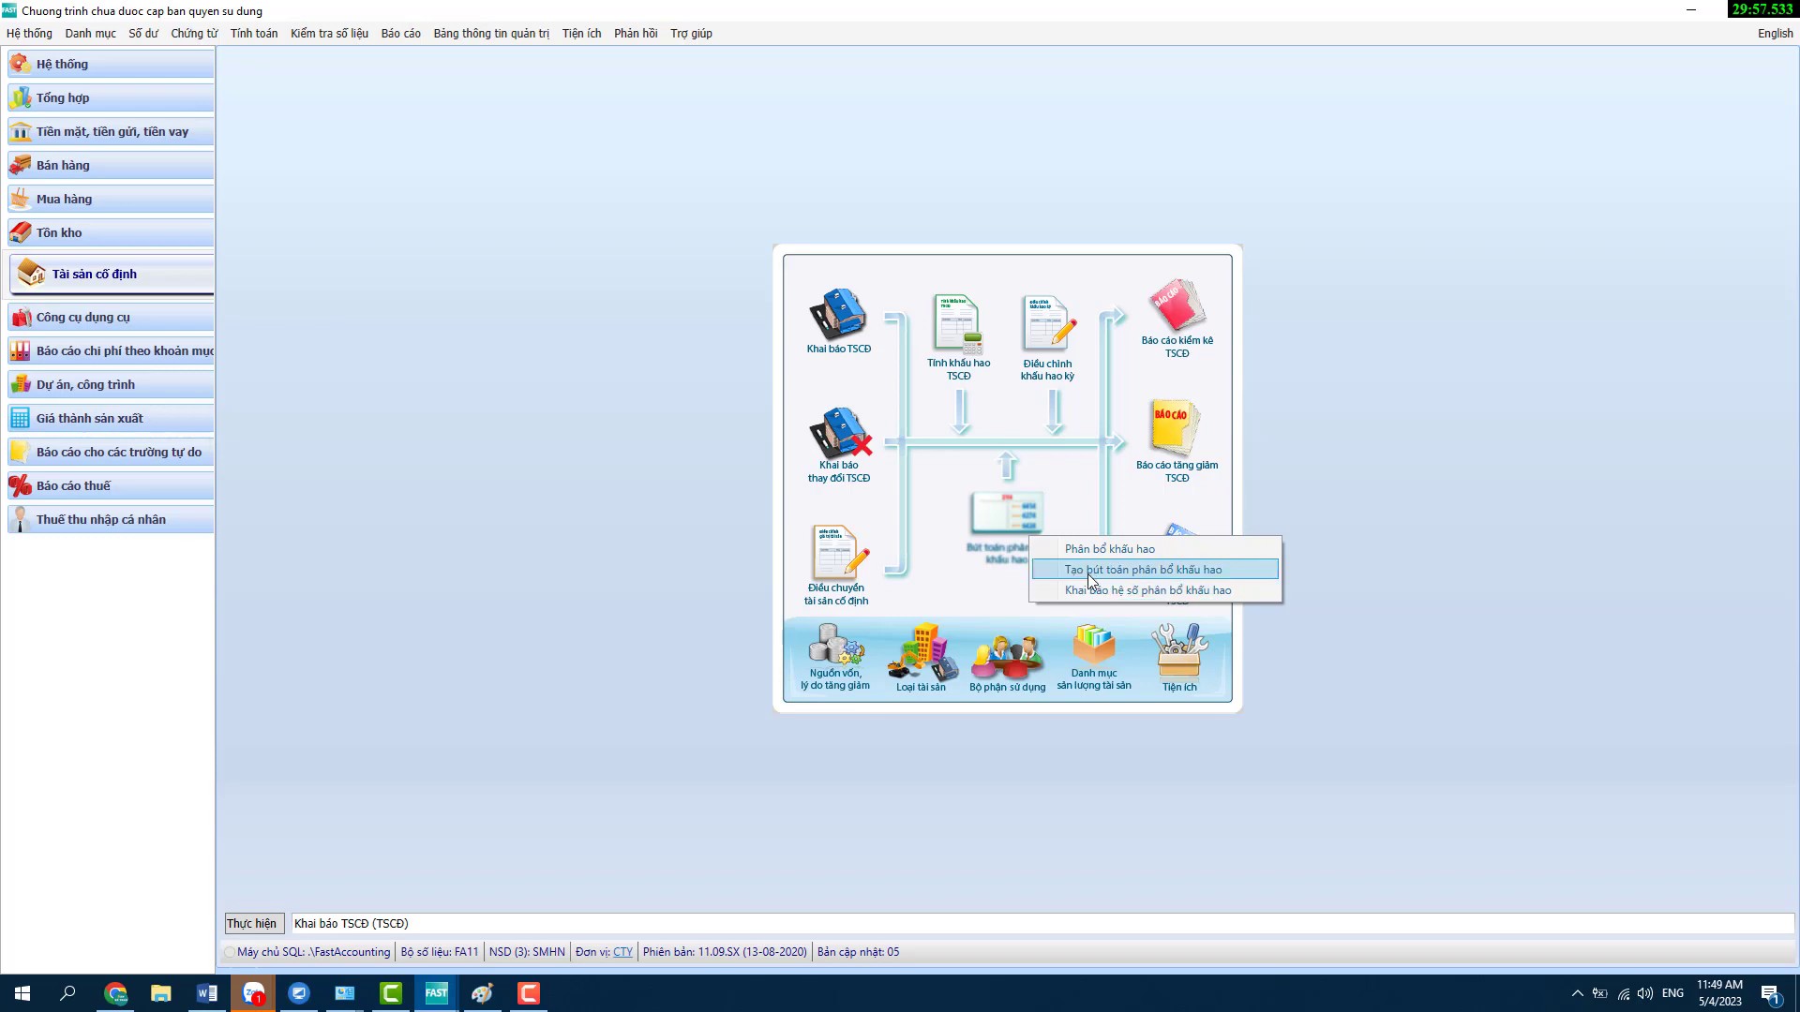
left_click(1046, 339)
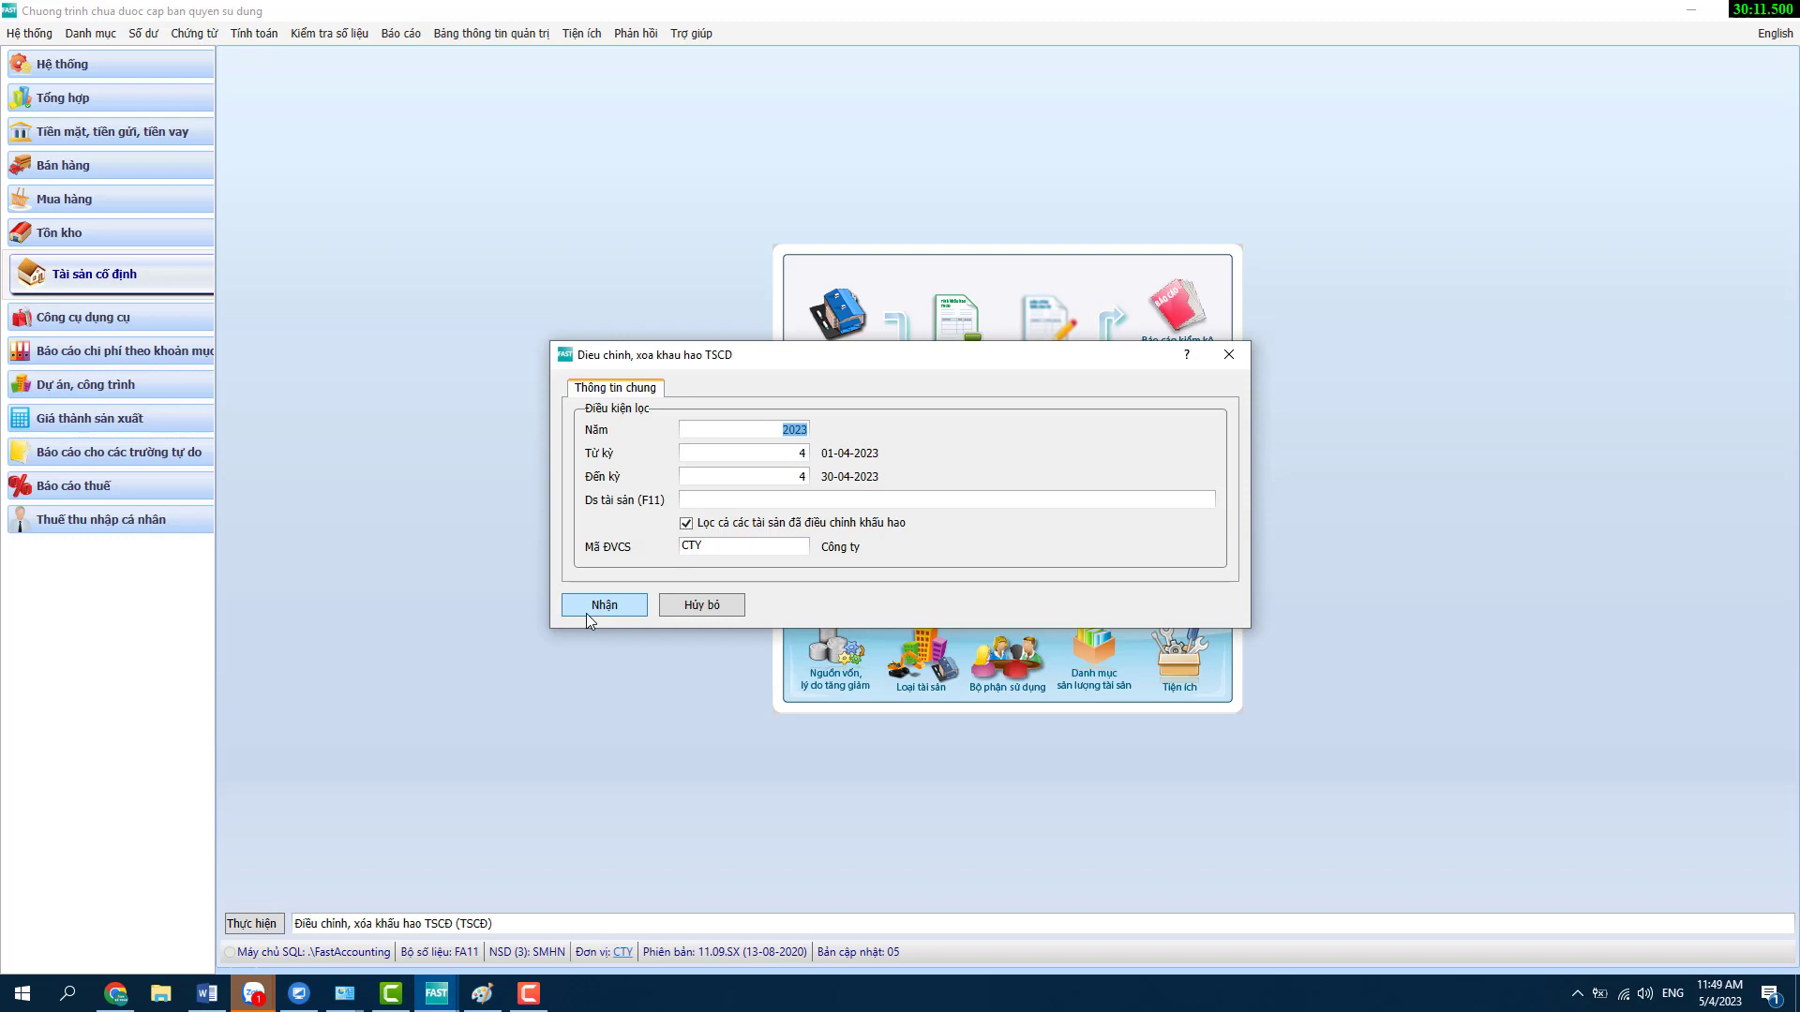
left_click(732, 602)
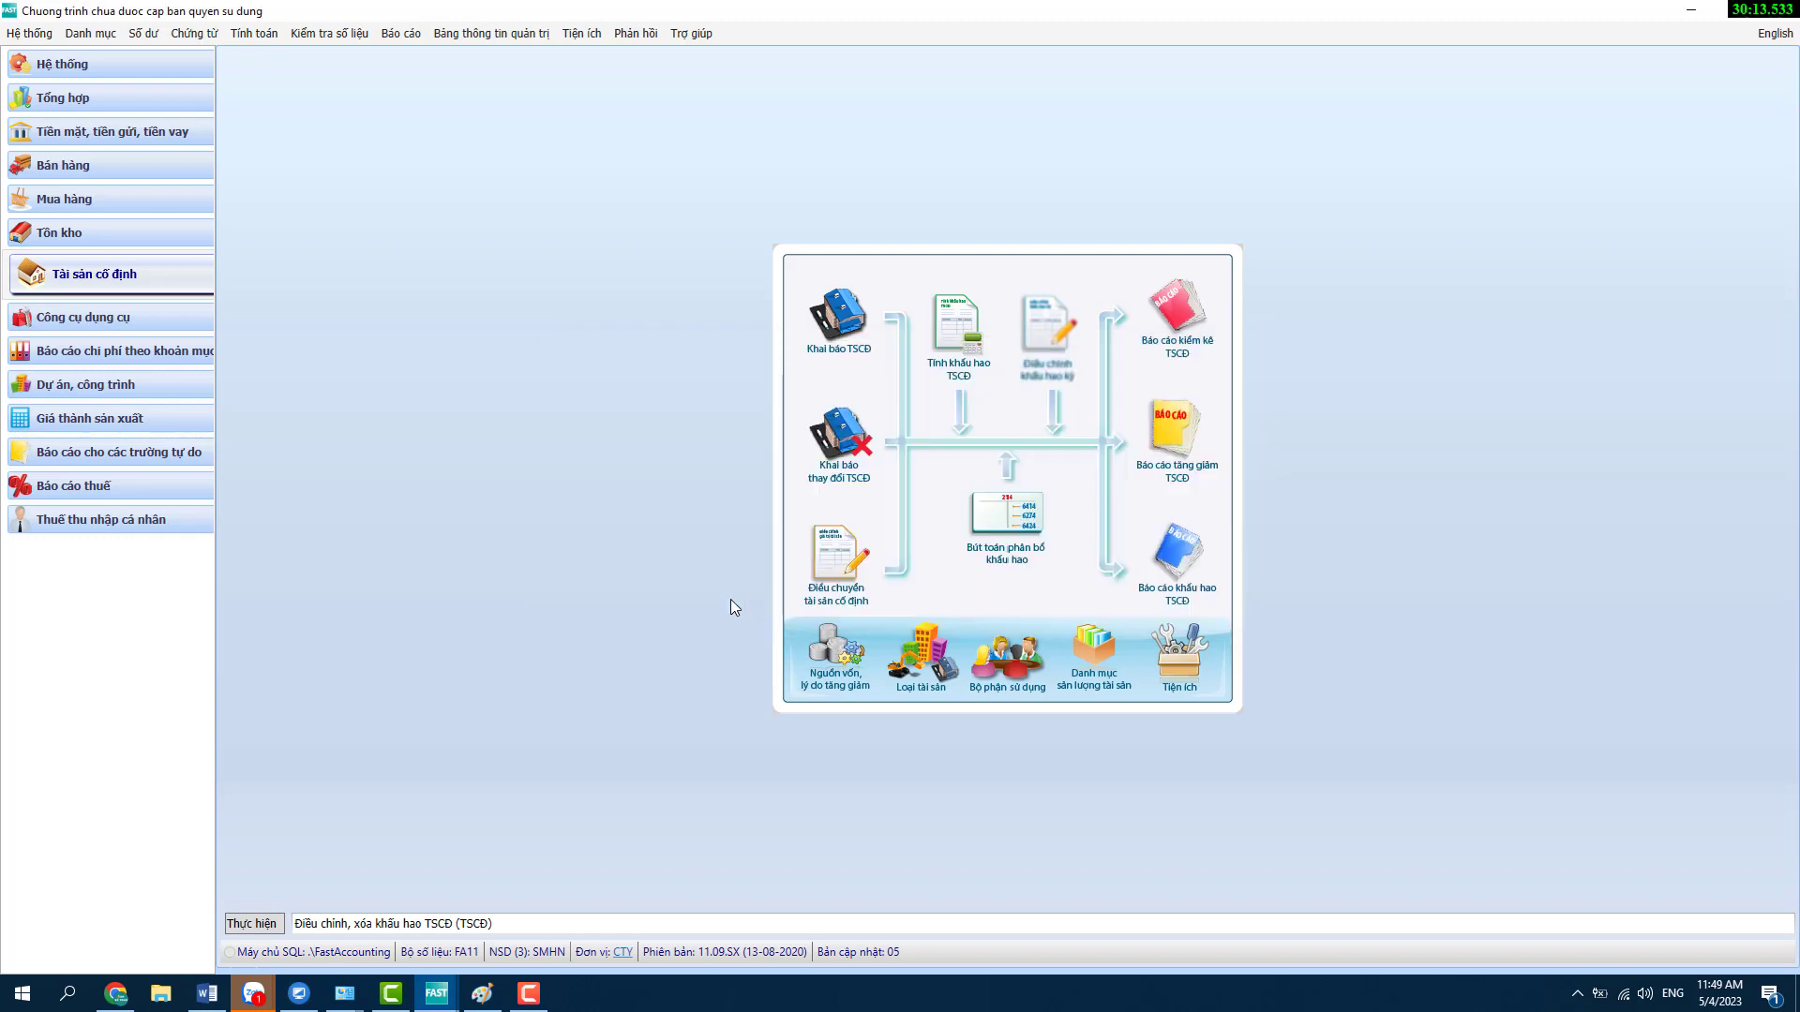